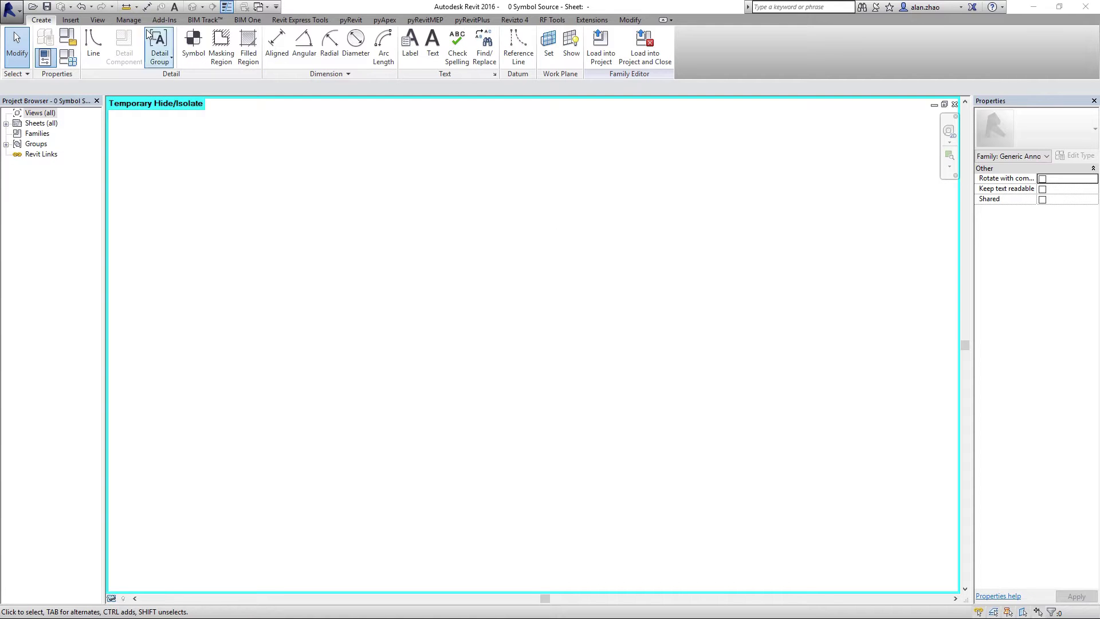
Set the family category to Generic Annotations in the family category and parameters
left_click(67, 38)
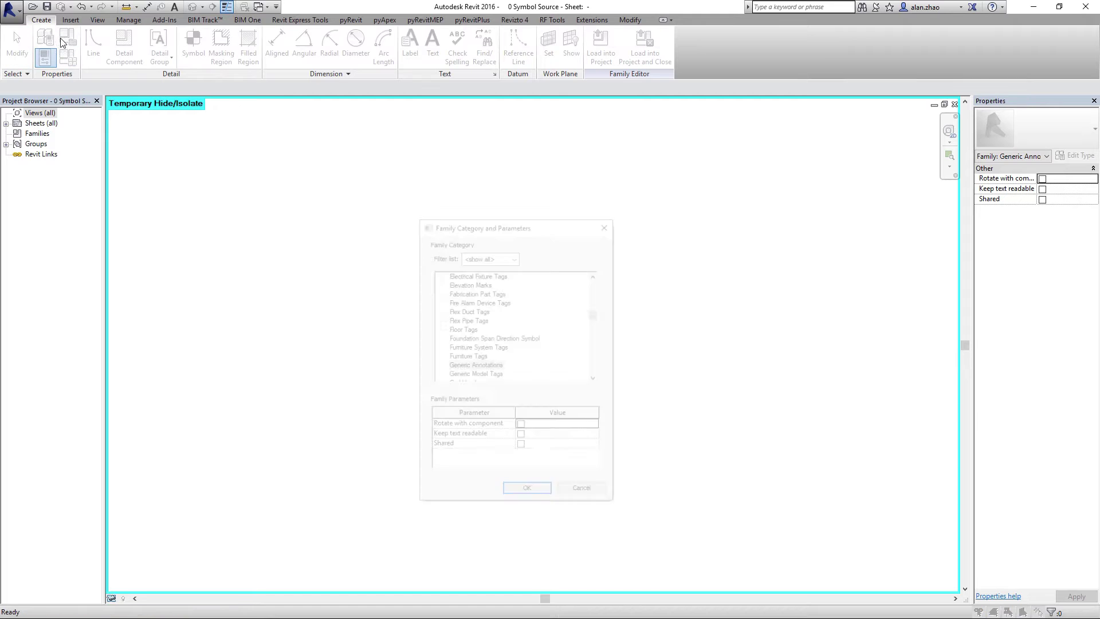
left_click(483, 366)
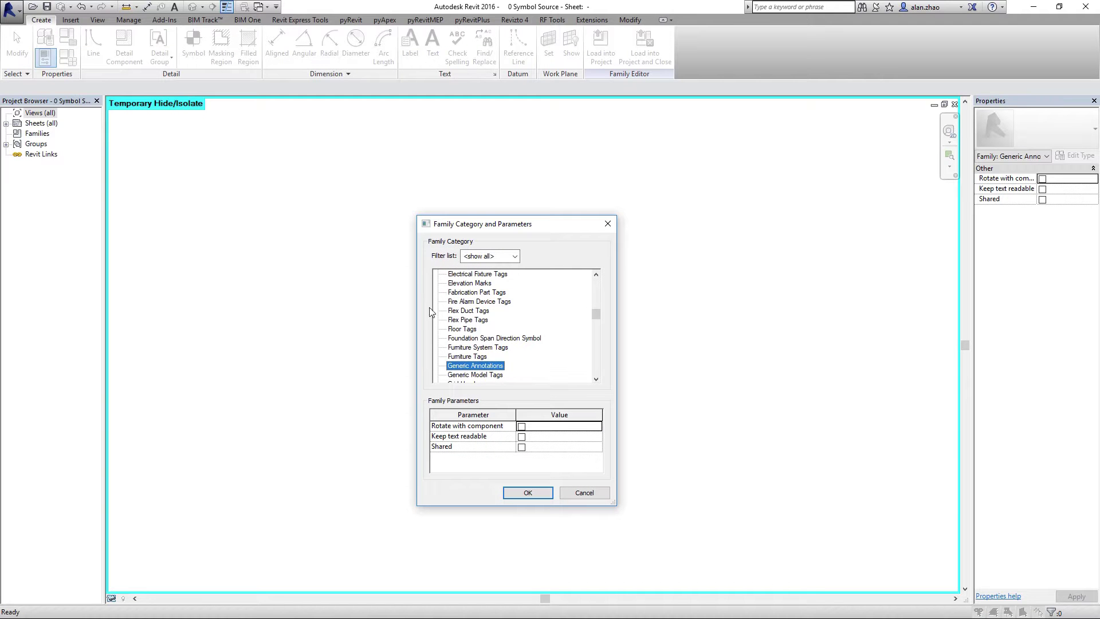
left_click(528, 493)
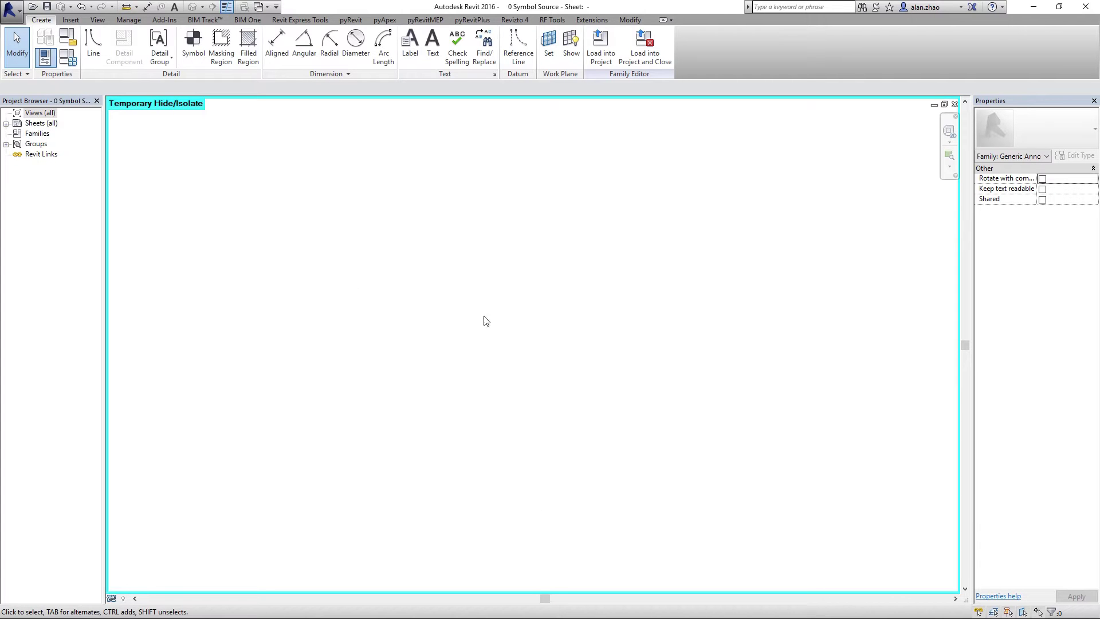
Reset the view's temporary hide/isolate and check the properties of the Batman raster image under the 1/4" dimension
left_click(112, 598)
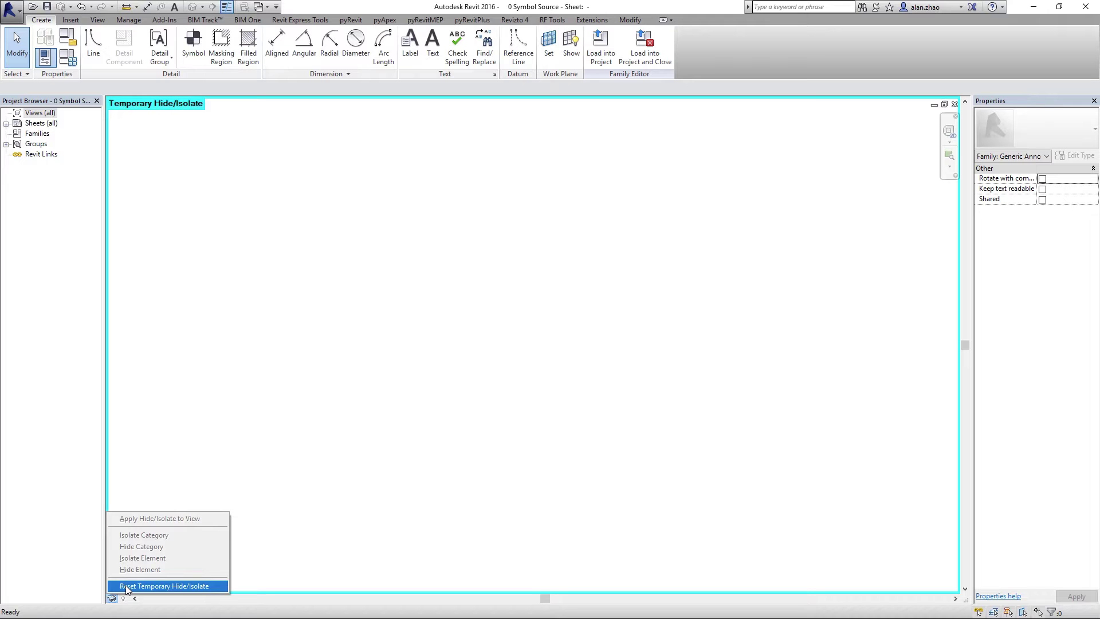
left_click(126, 586)
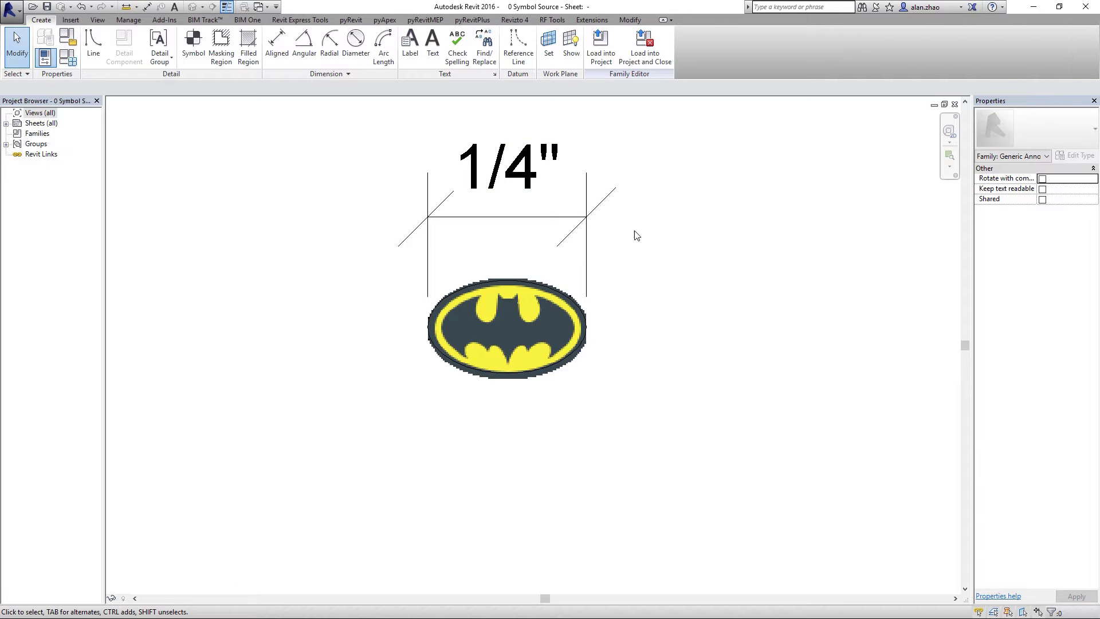
left_click(532, 278)
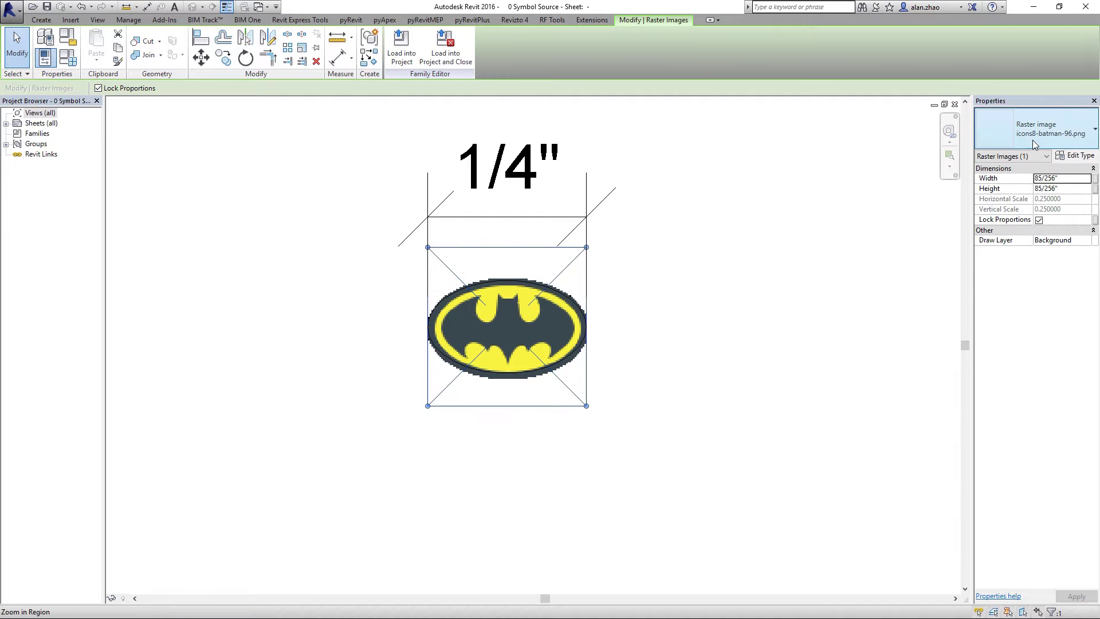
left_click(653, 401)
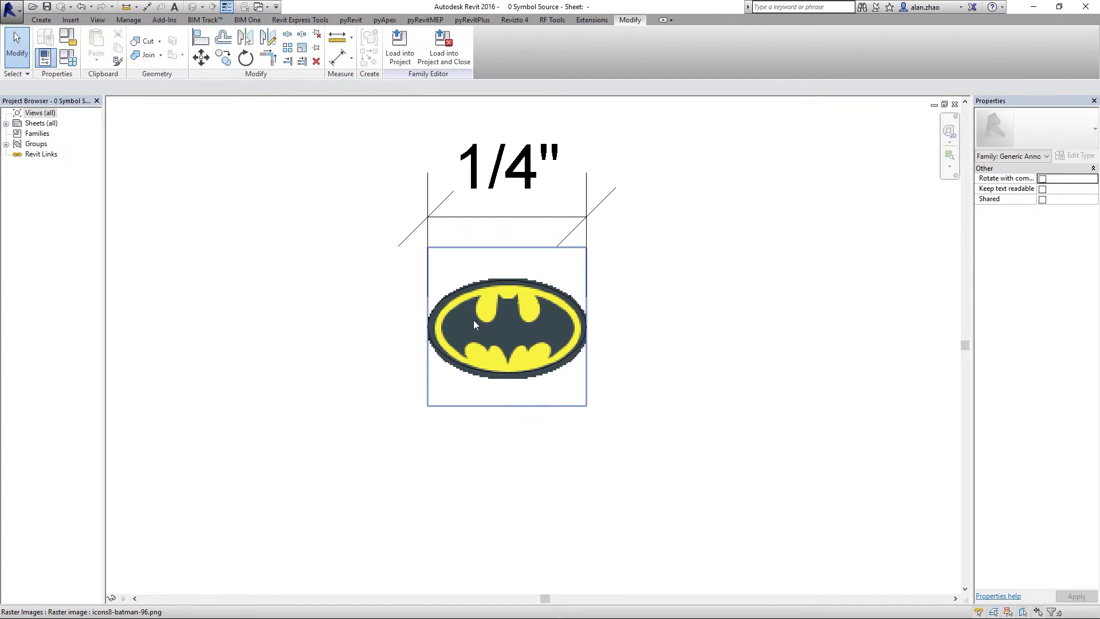
Draw a vertical detail line about 5/128" long up the left side of the bat's head on the 1/4" logo
scroll(543, 302, "up", 3)
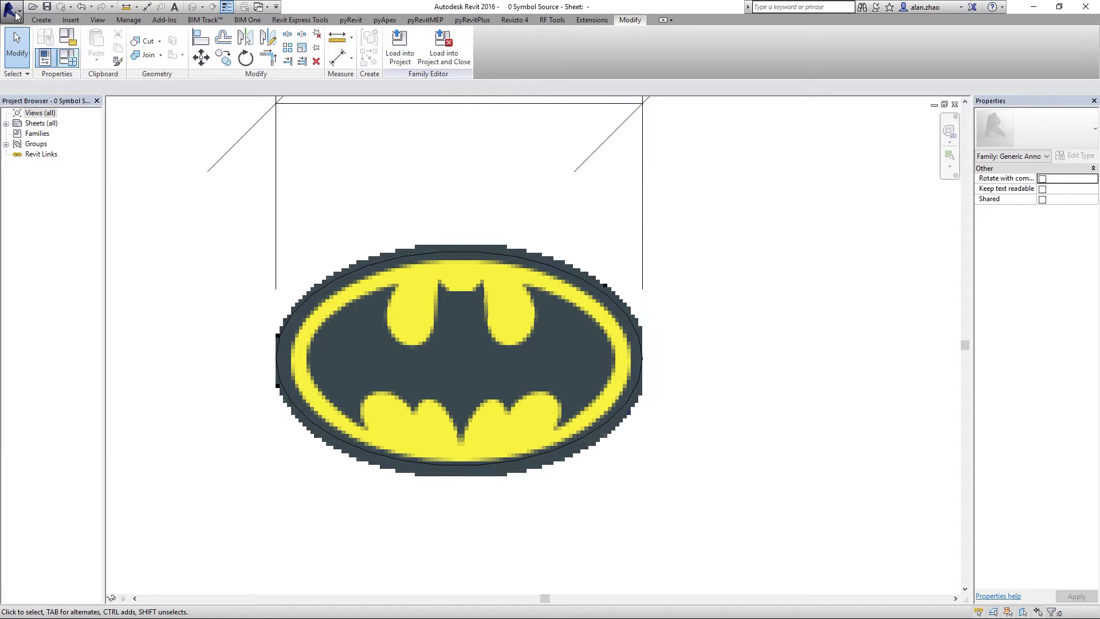
left_click(39, 20)
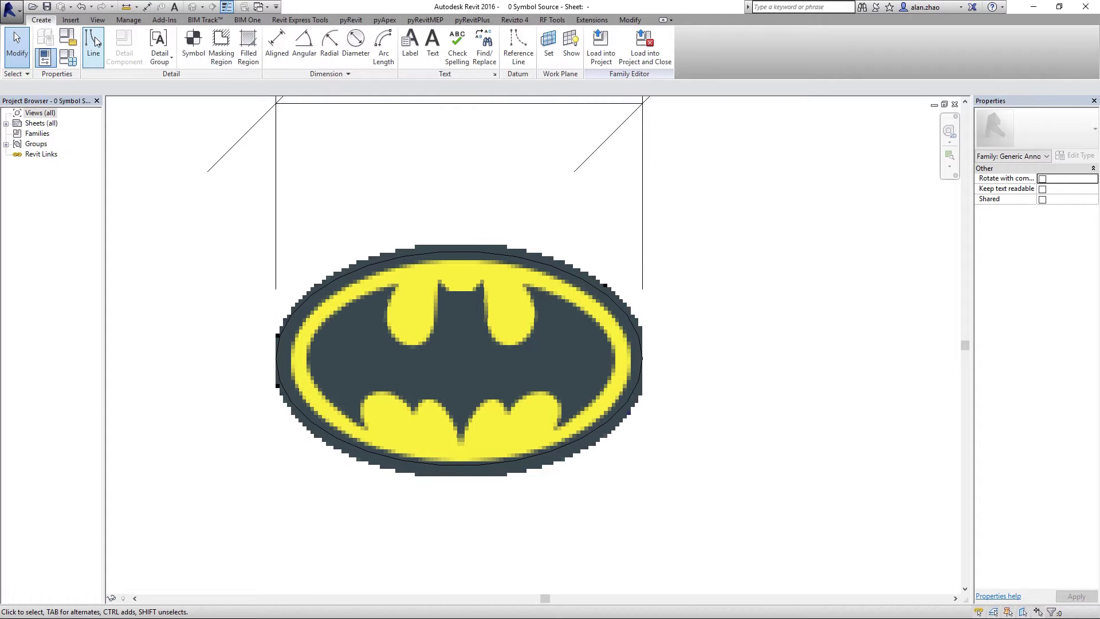
left_click(95, 37)
scroll(248, 282, "down", 4)
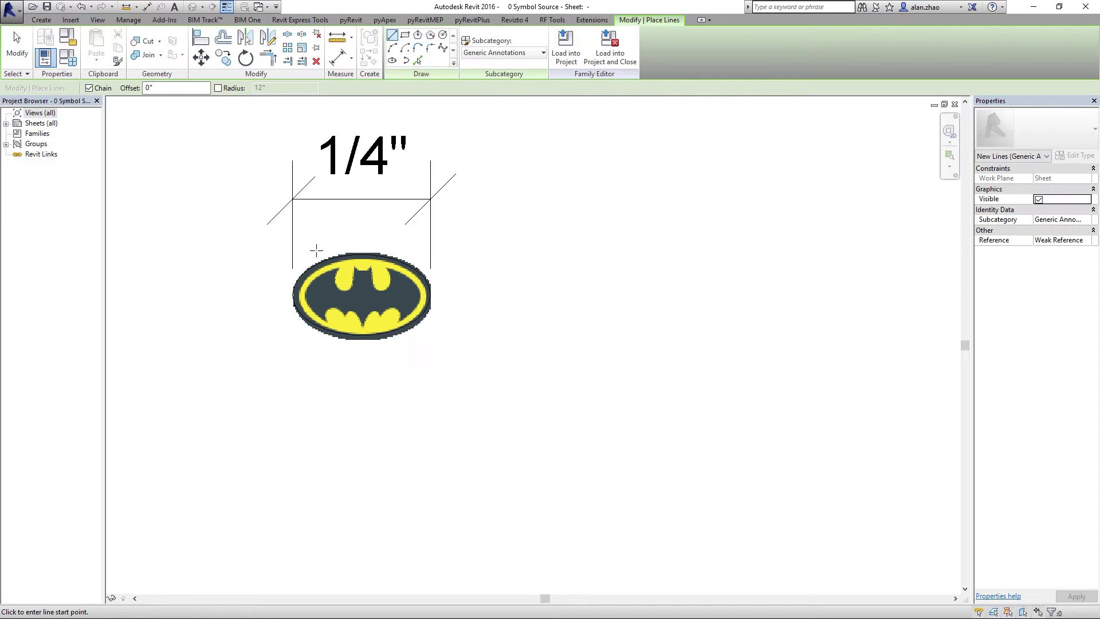
scroll(333, 246, "up", 10)
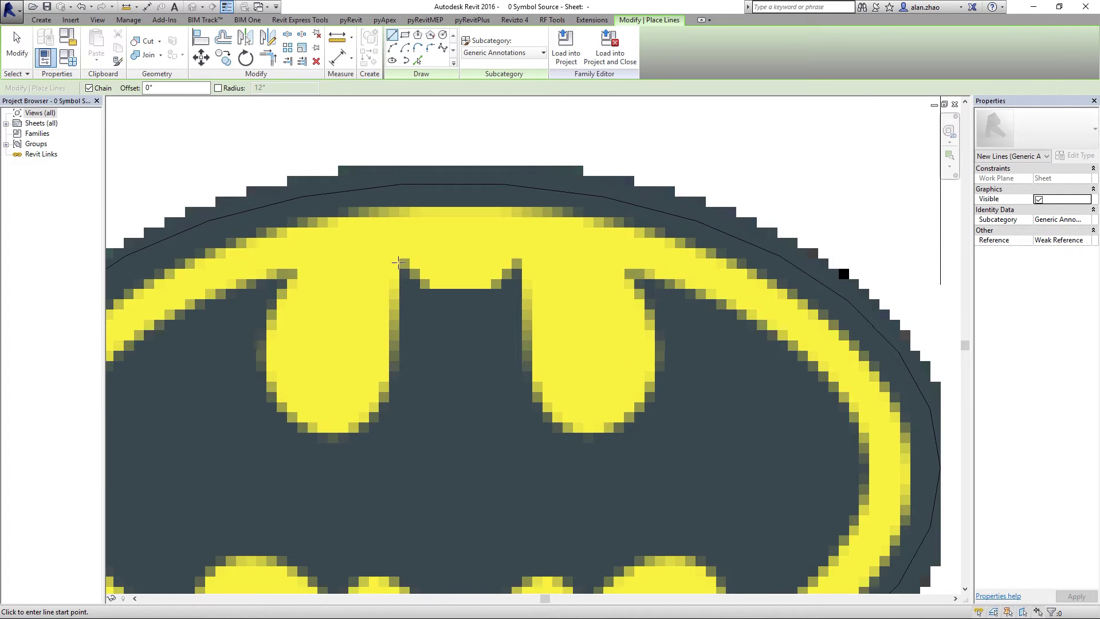
scroll(315, 253, "down", 2)
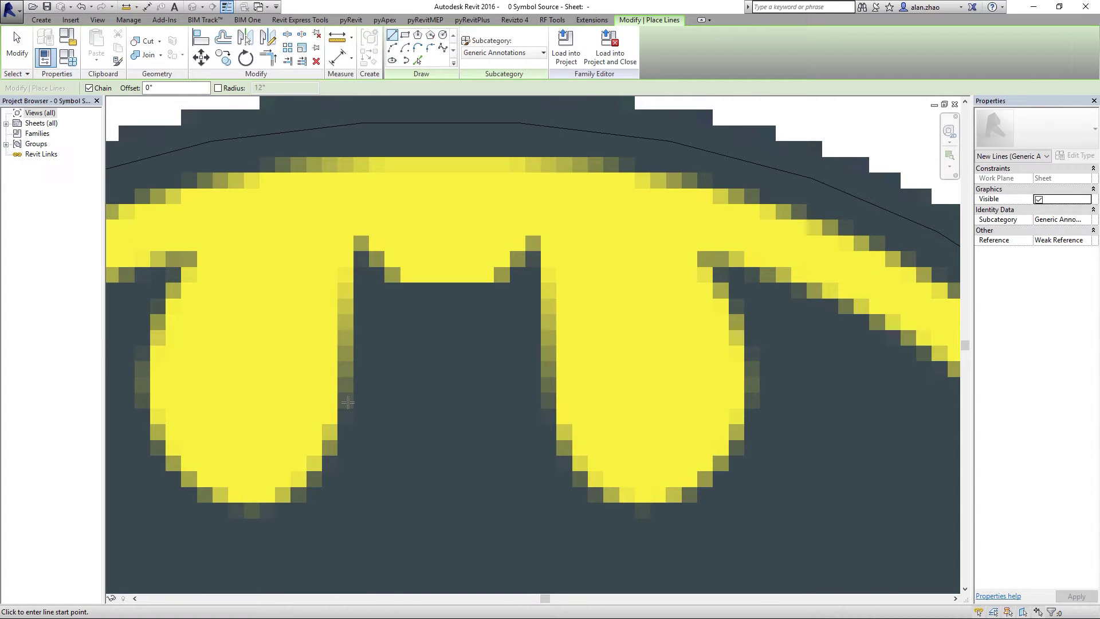
left_click(348, 403)
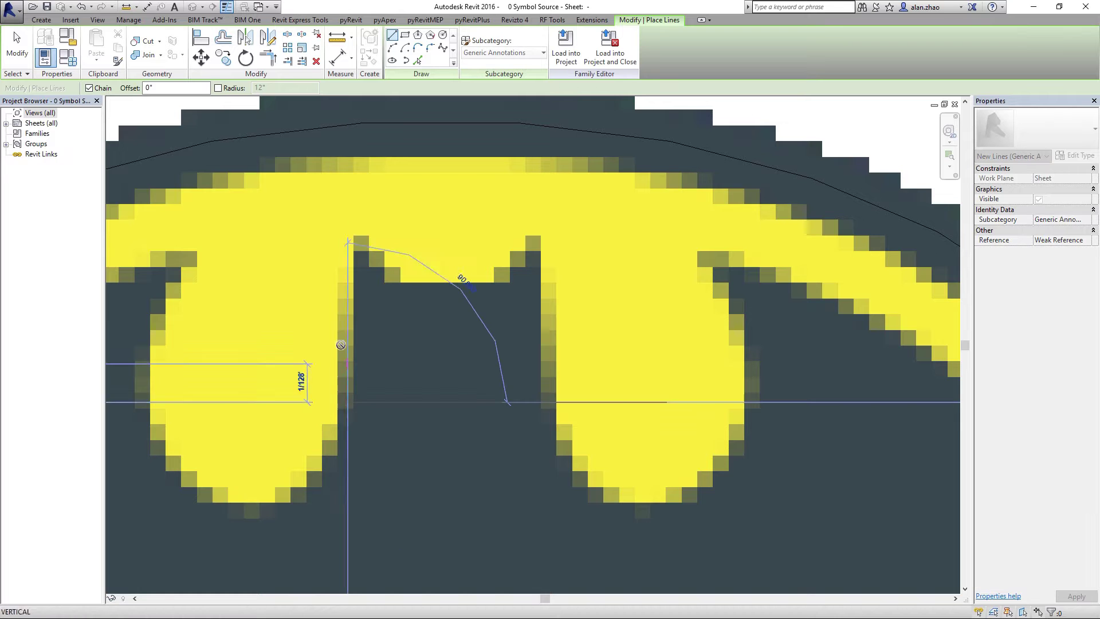
left_click(347, 234)
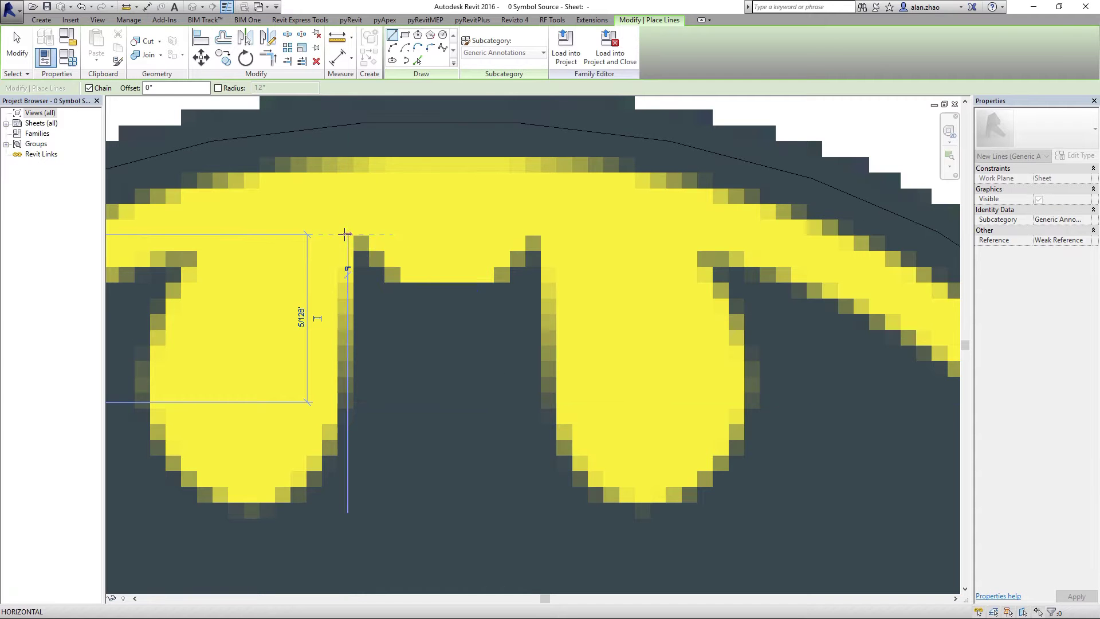
Try to draw the short diagonal line of the left ear from the upper end of the vertical head line
left_click(395, 284)
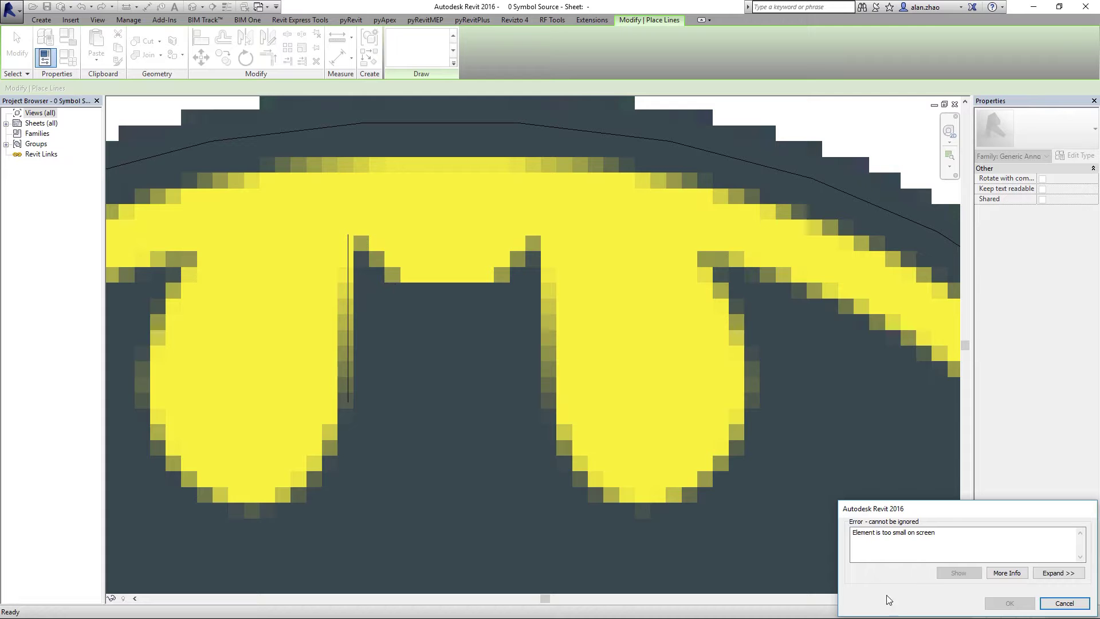
left_click(1064, 603)
left_click(348, 239)
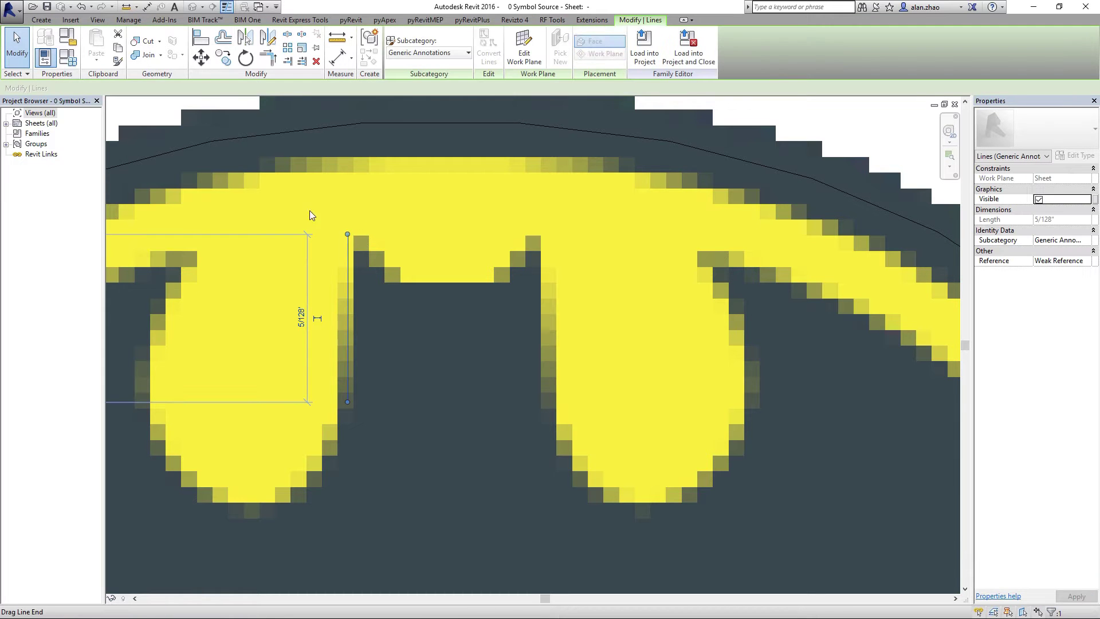
left_click(67, 37)
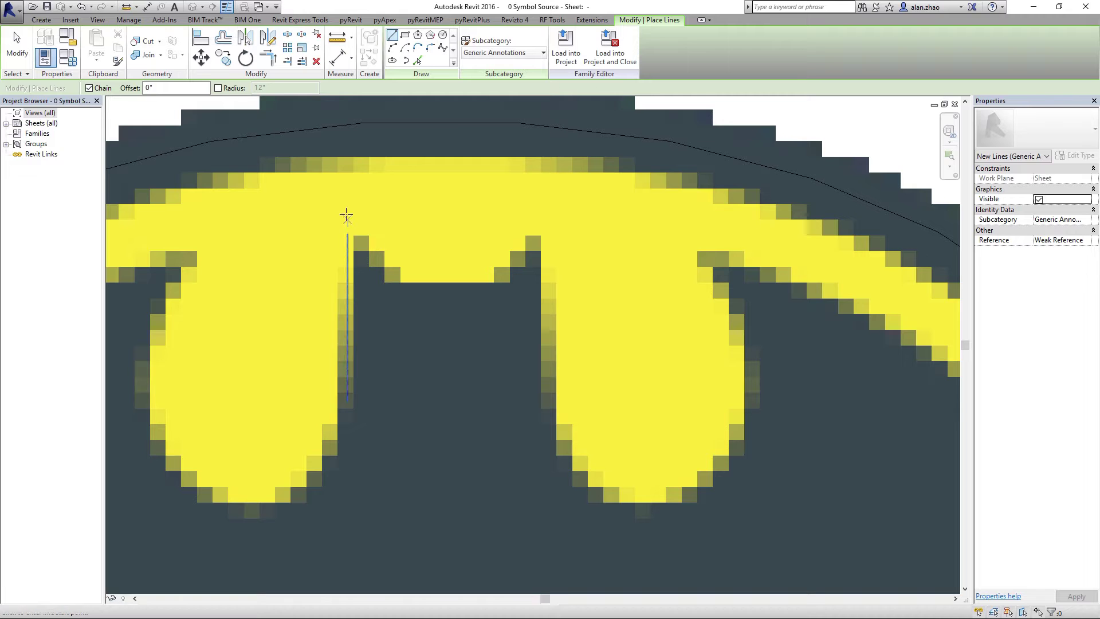
left_click(394, 279)
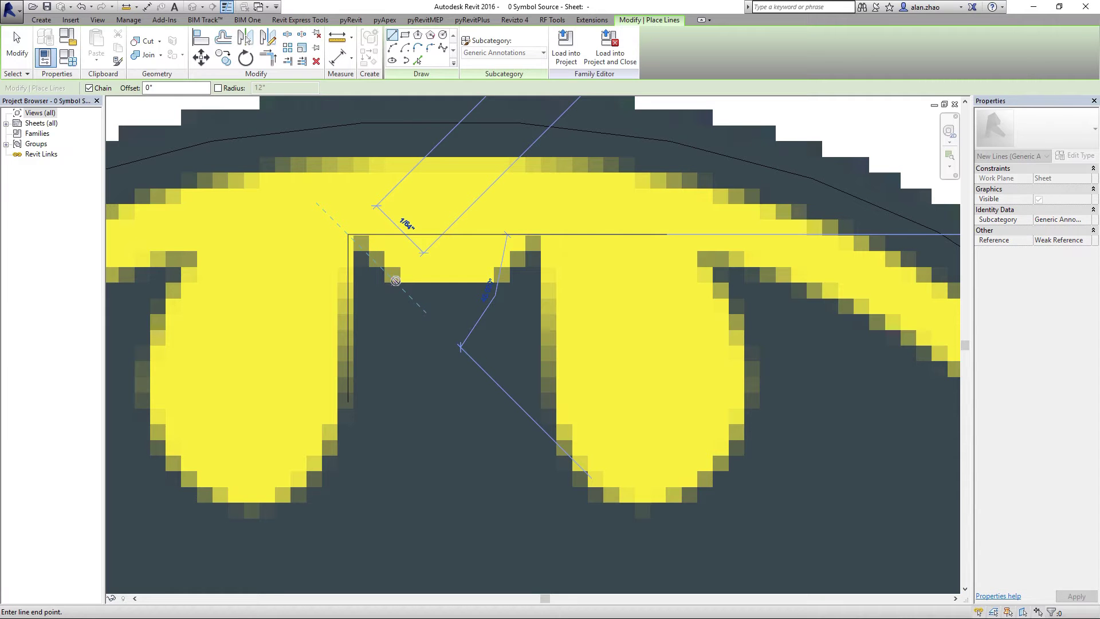
left_click(395, 281)
left_click(1068, 604)
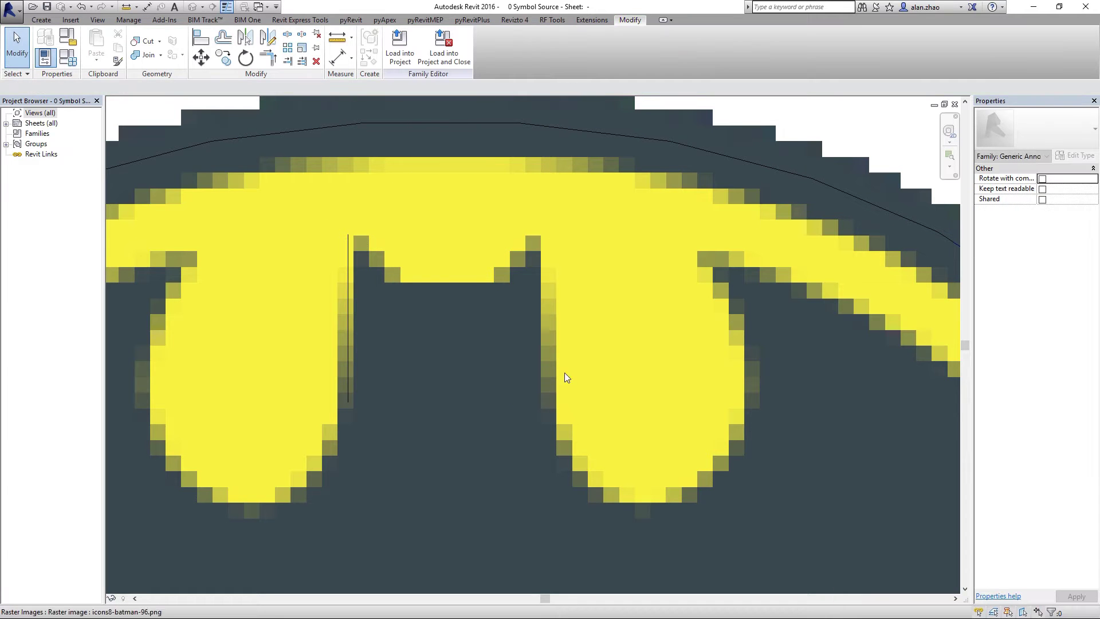
Try to draw a short horizontal line between the bat's ears on the 1/4" logo
left_click(41, 19)
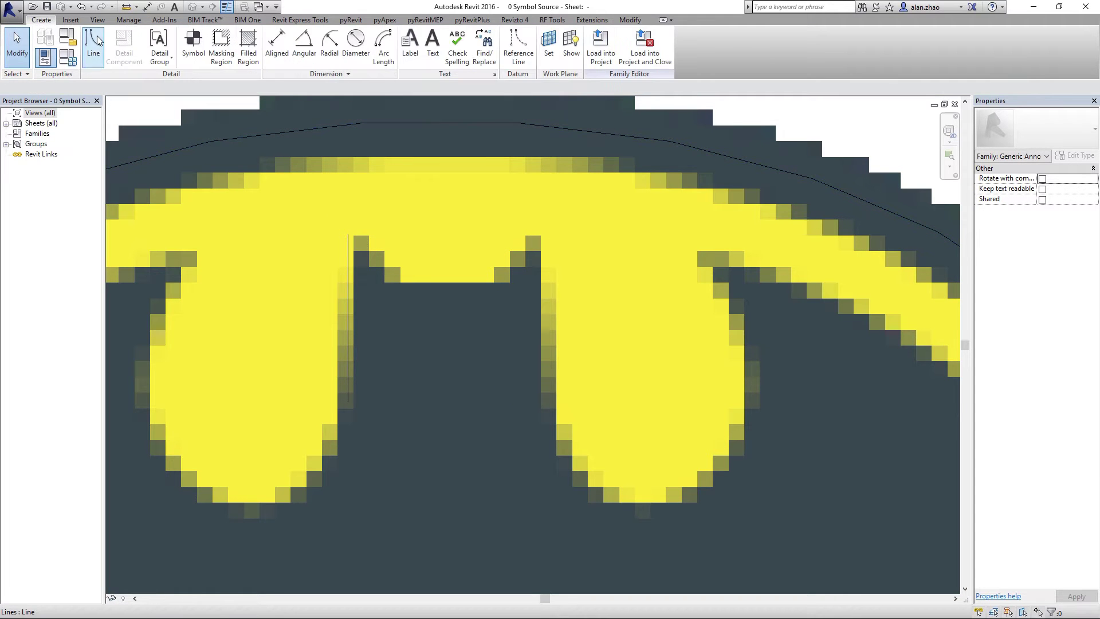
left_click(93, 45)
left_click(395, 283)
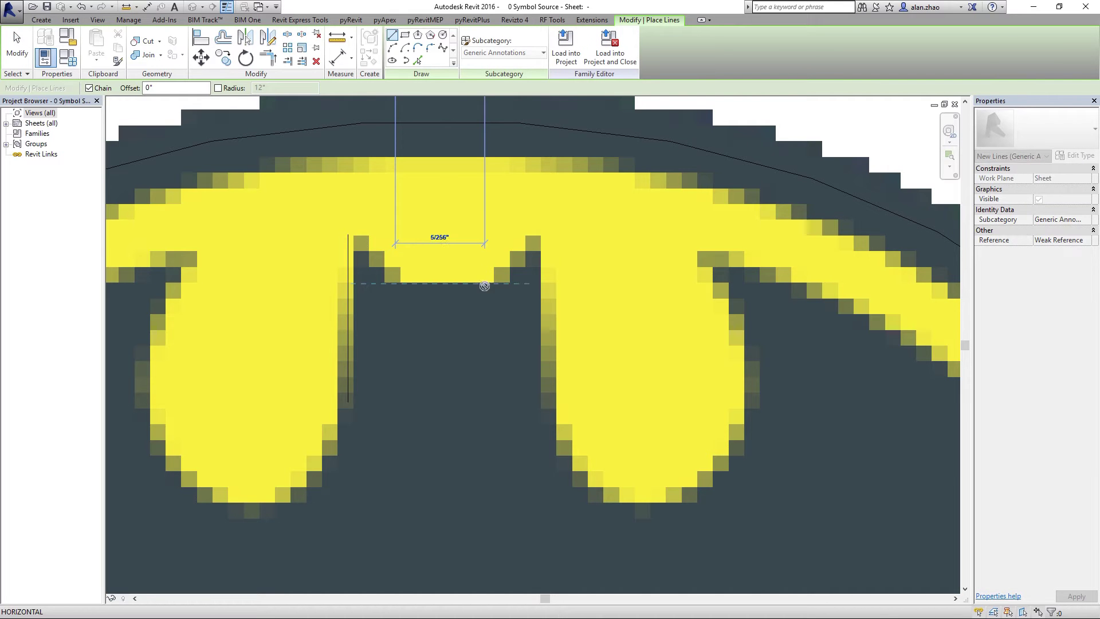
left_click(492, 285)
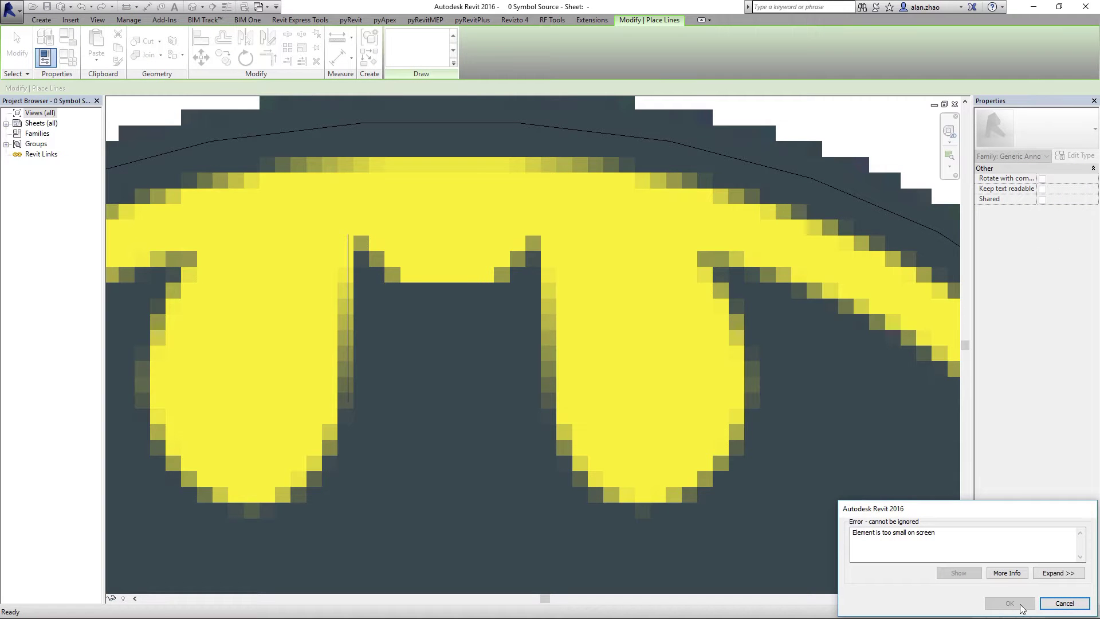
left_click(1075, 606)
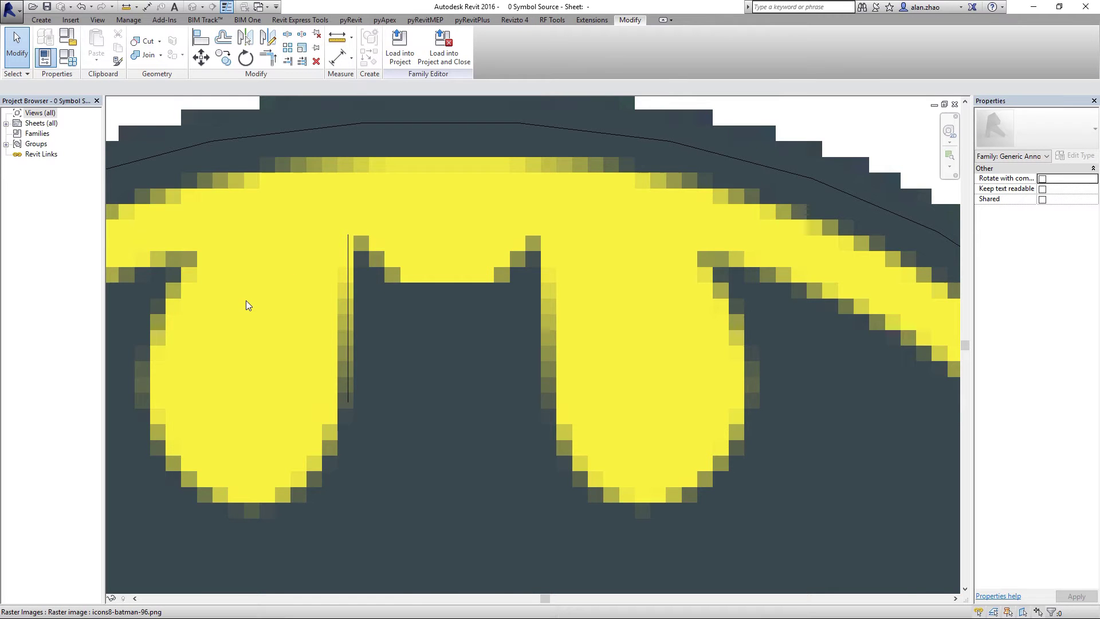
Examine the larger 1 1/4" copy of the Batman logo, comparing its traceable detail with the 1/4" version
scroll(246, 301, "down", 8)
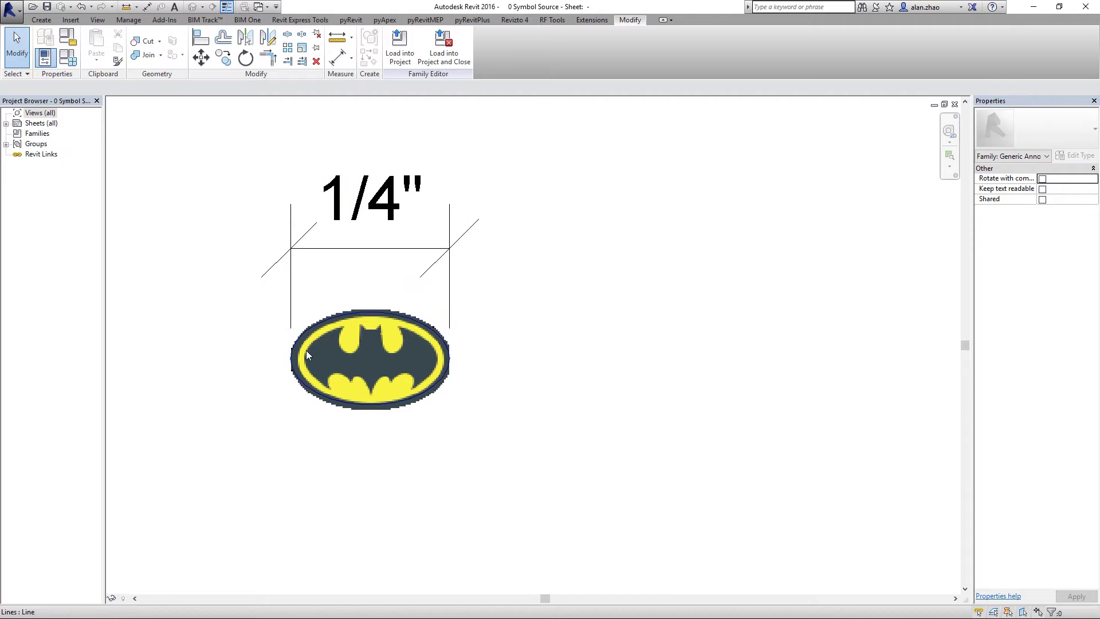
middle_click_drag(754, 379, 444, 405)
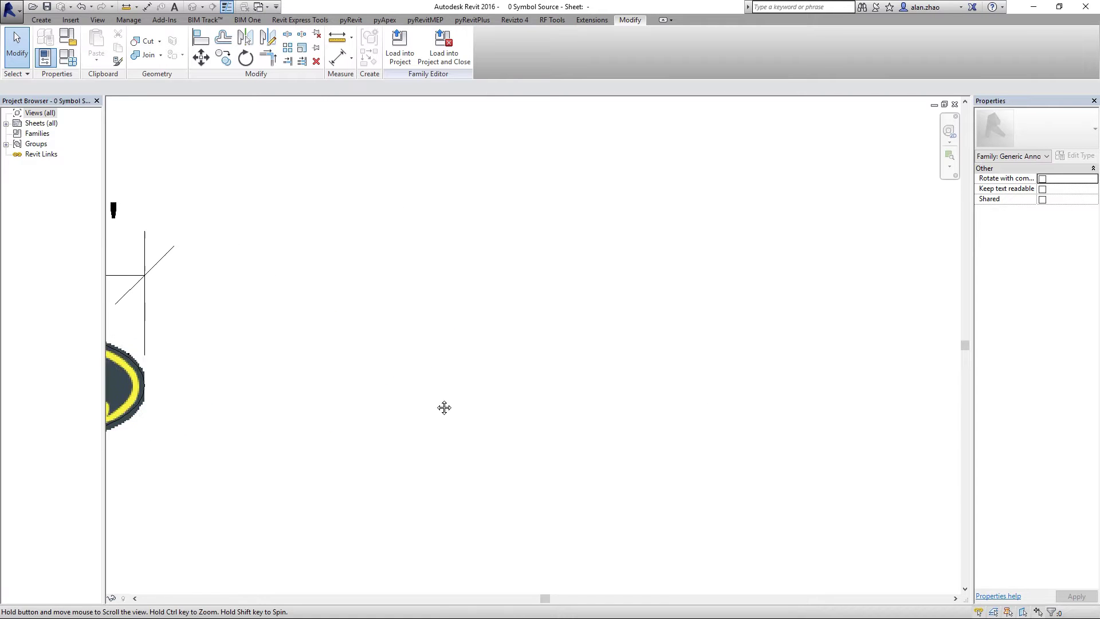
mouse_move(774, 329)
middle_mouse_down()
mouse_move(659, 367)
mouse_move(401, 346)
middle_mouse_up()
middle_click_drag(762, 353, 516, 364)
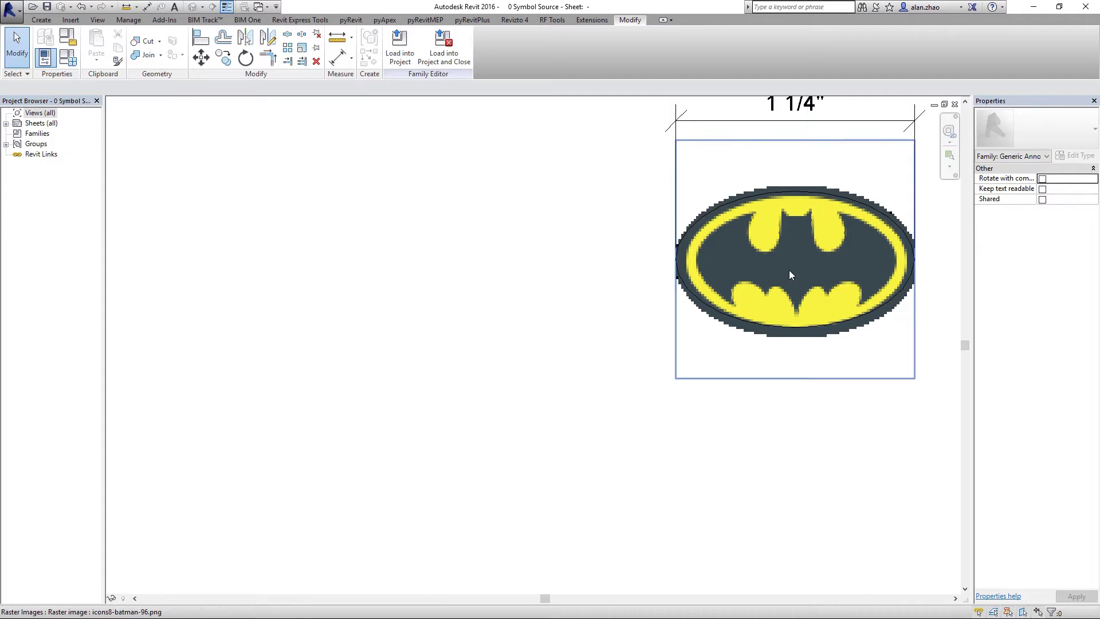
middle_click_drag(670, 342, 336, 429)
scroll(466, 407, "up", 2)
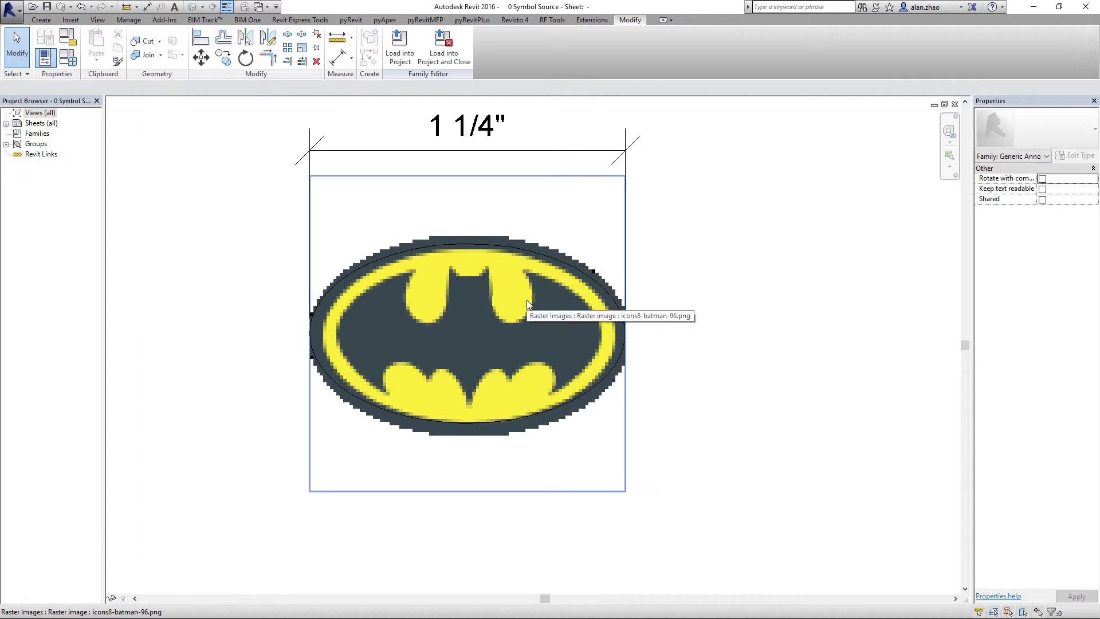
scroll(527, 301, "up", 4)
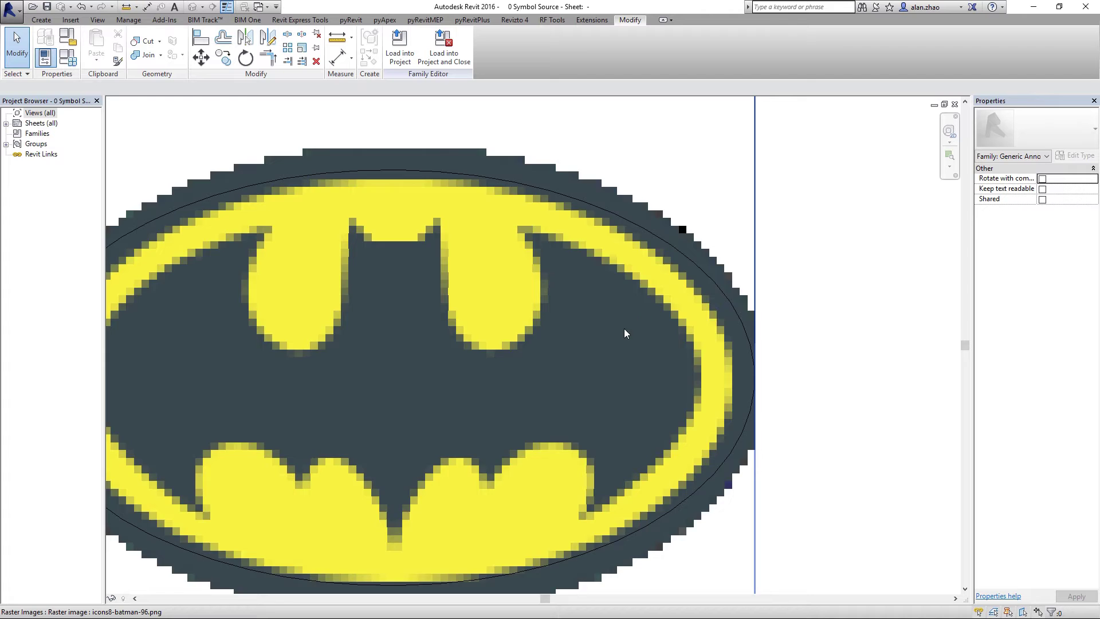
scroll(624, 329, "down", 4)
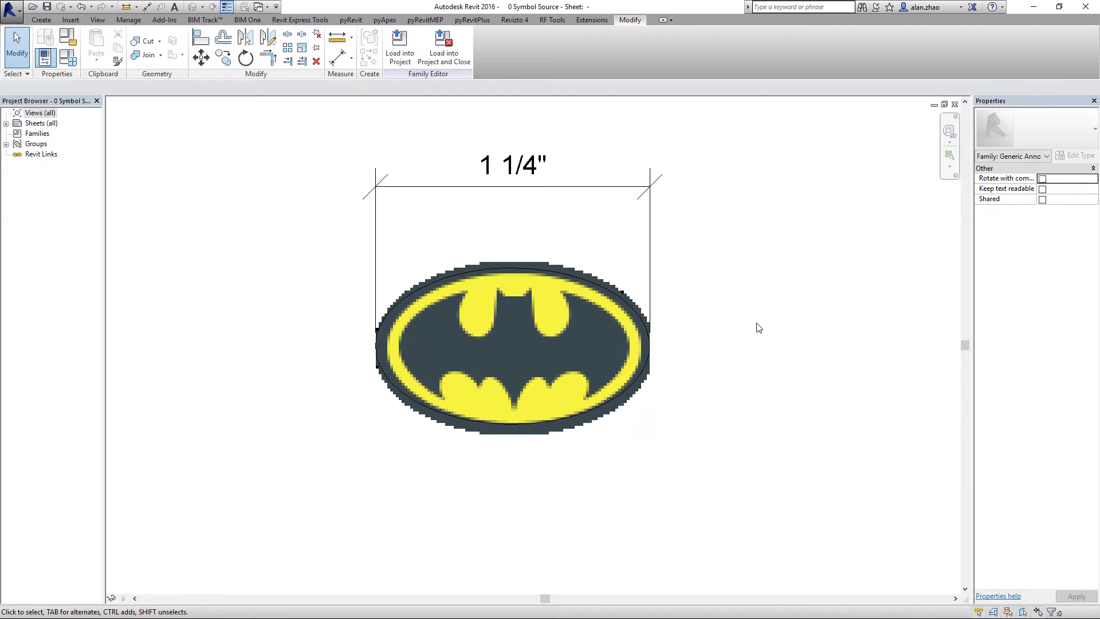
Trace the bat's head on the 1 1/4" logo with chained lines: 21/128" vertical sides, two diagonal ear lines and a 13/128" horizontal top
scroll(756, 327, "up", 3)
left_click(41, 19)
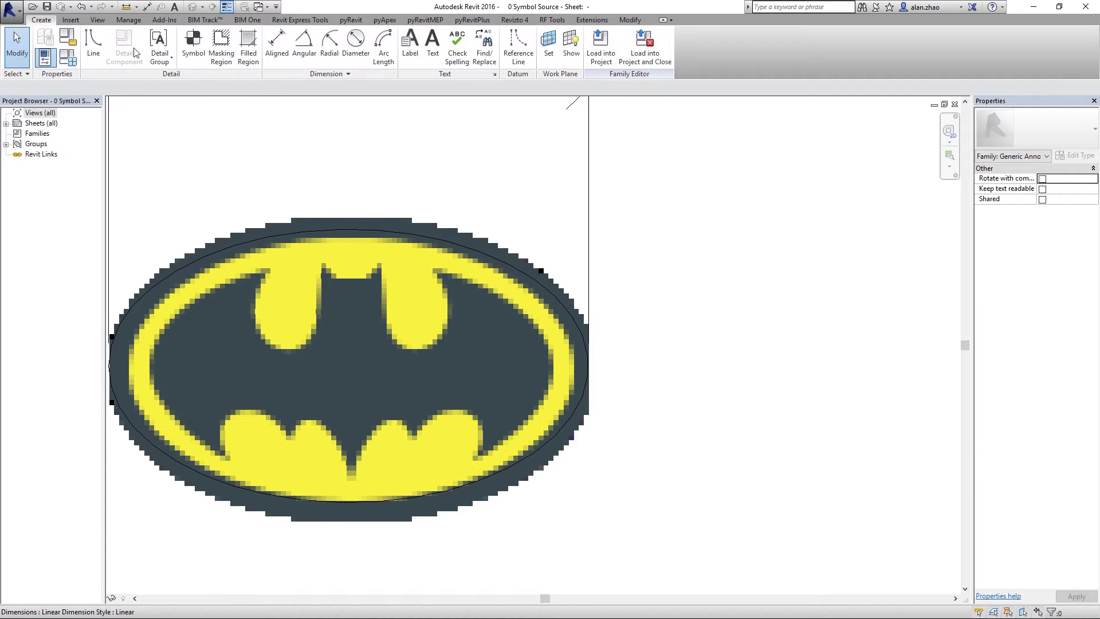
left_click(94, 45)
scroll(298, 252, "up", 3)
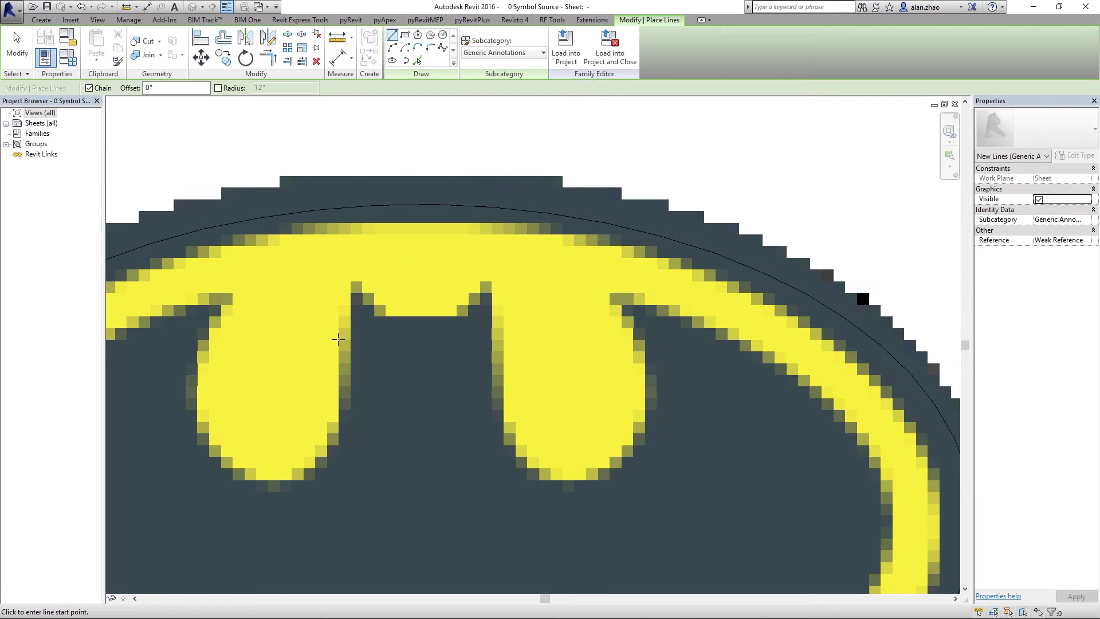
left_click(348, 412)
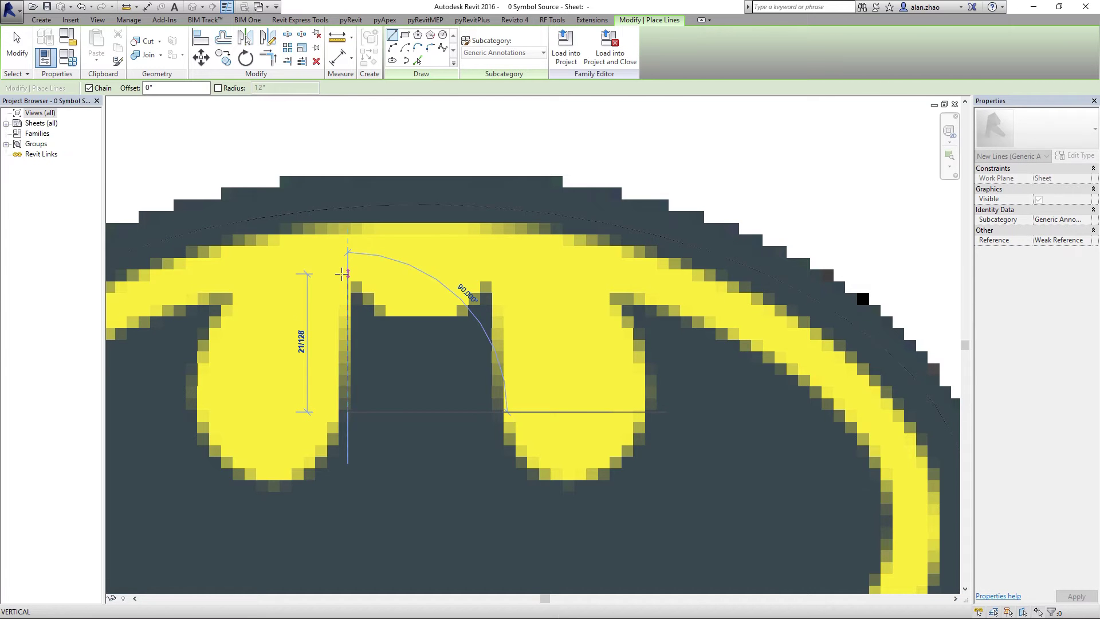
left_click(344, 274)
scroll(378, 315, "up", 2)
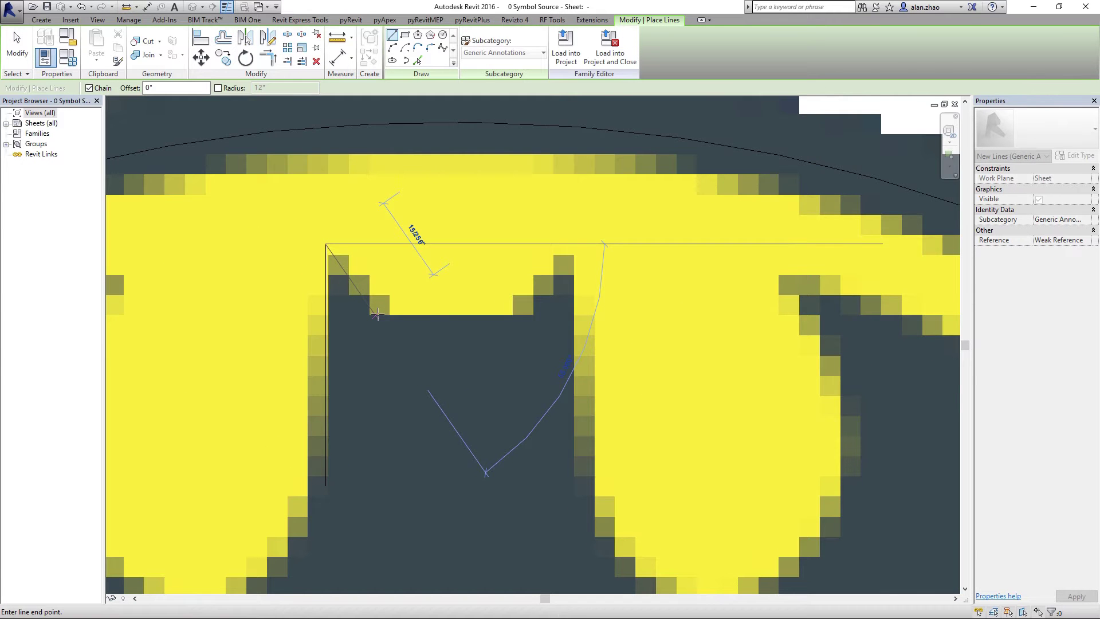
left_click(373, 315)
left_click(522, 315)
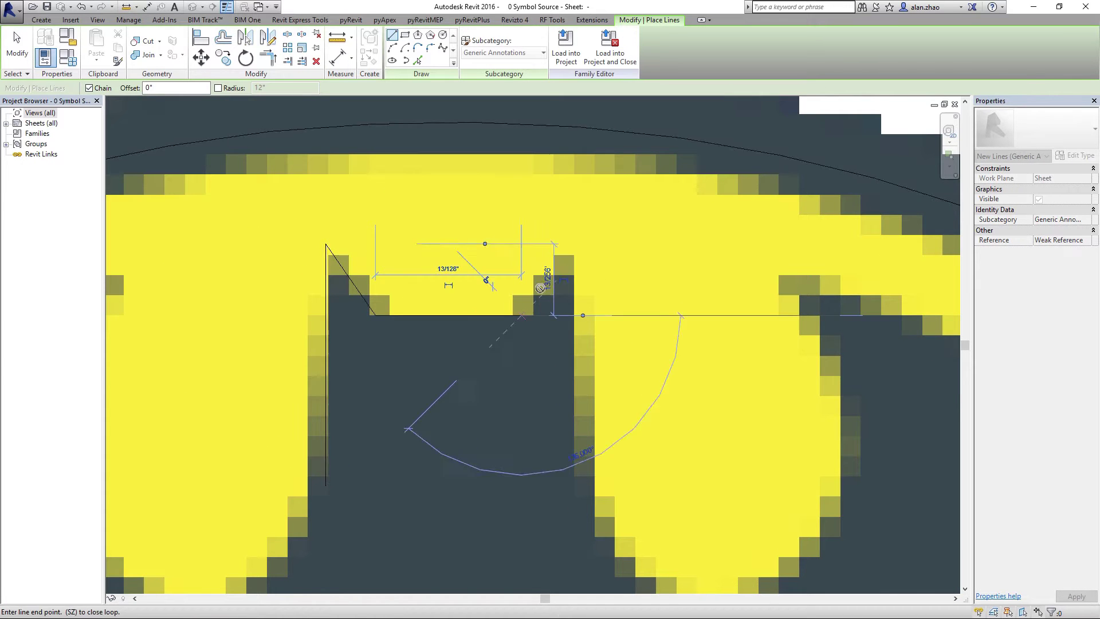
left_click(569, 248)
left_click(568, 485)
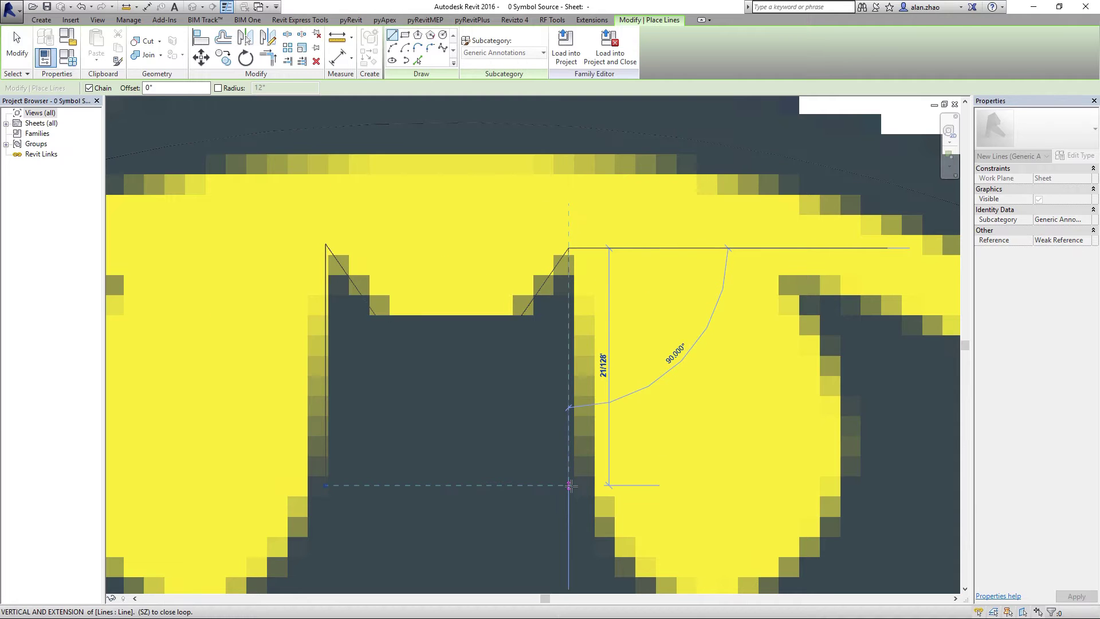
Copy the traced oval and bat head outline from the 1 1/4" logo into the empty area to its right
scroll(427, 333, "down", 3)
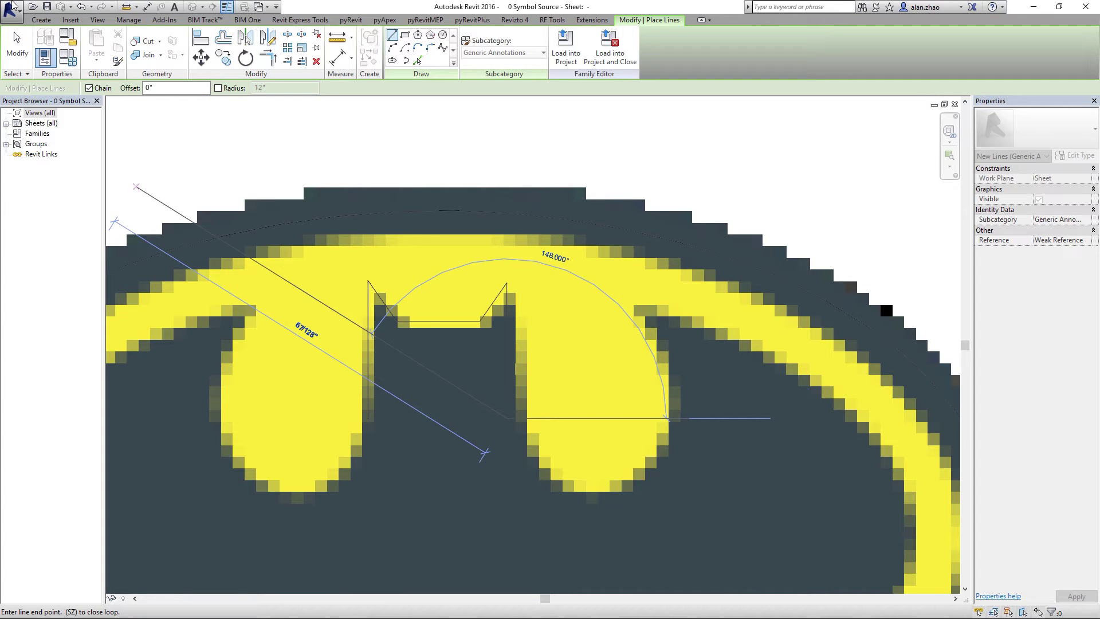
left_click(17, 35)
scroll(437, 237, "down", 5)
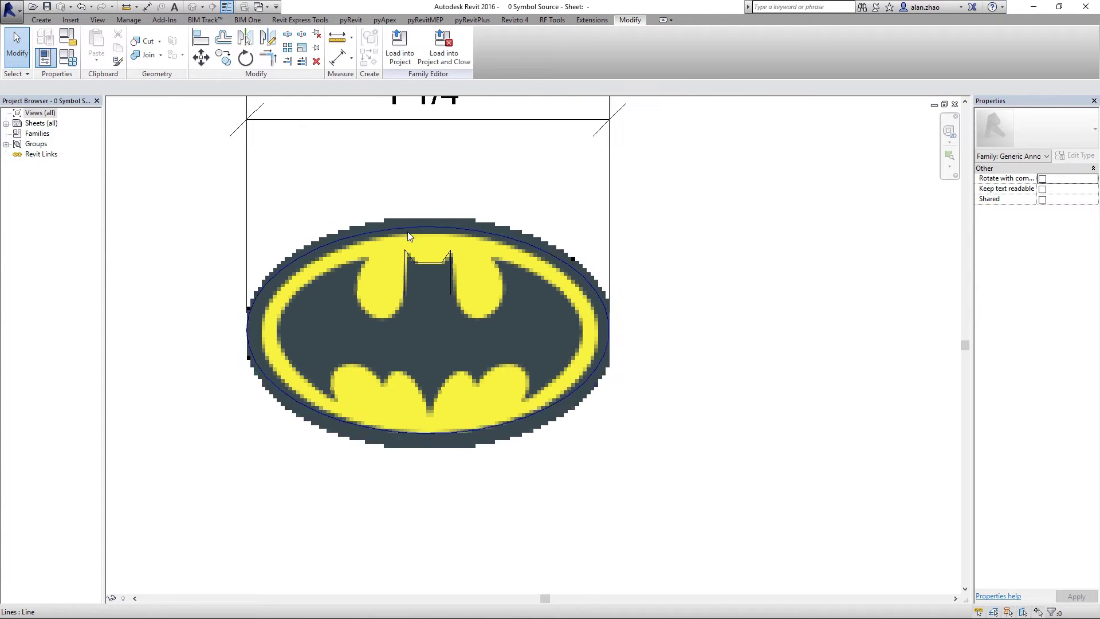
left_click_drag(172, 190, 724, 486)
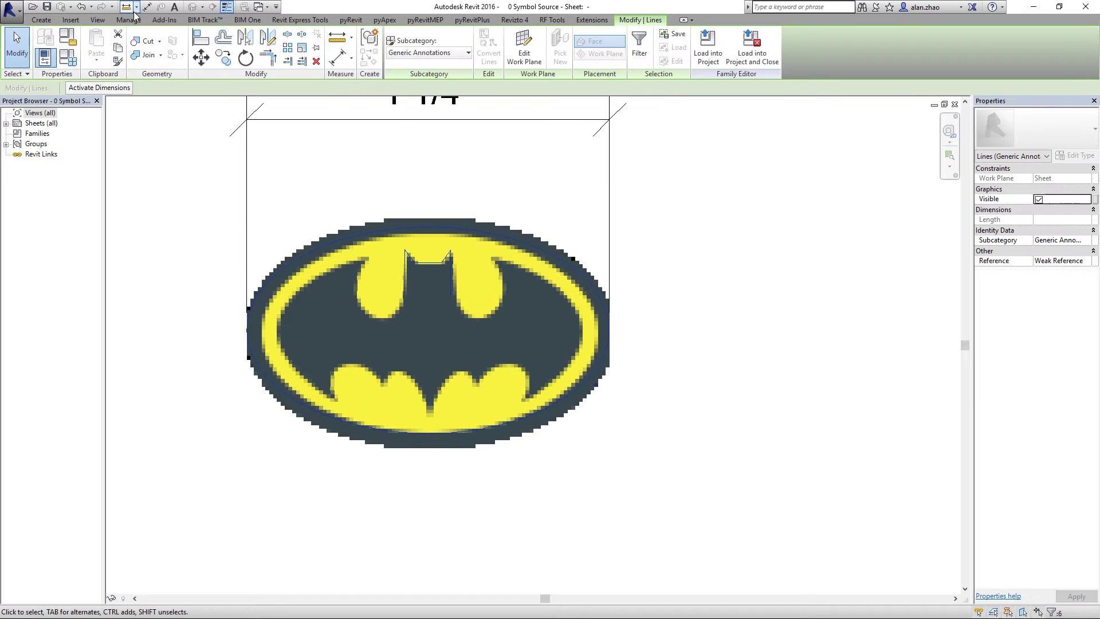
left_click(220, 64)
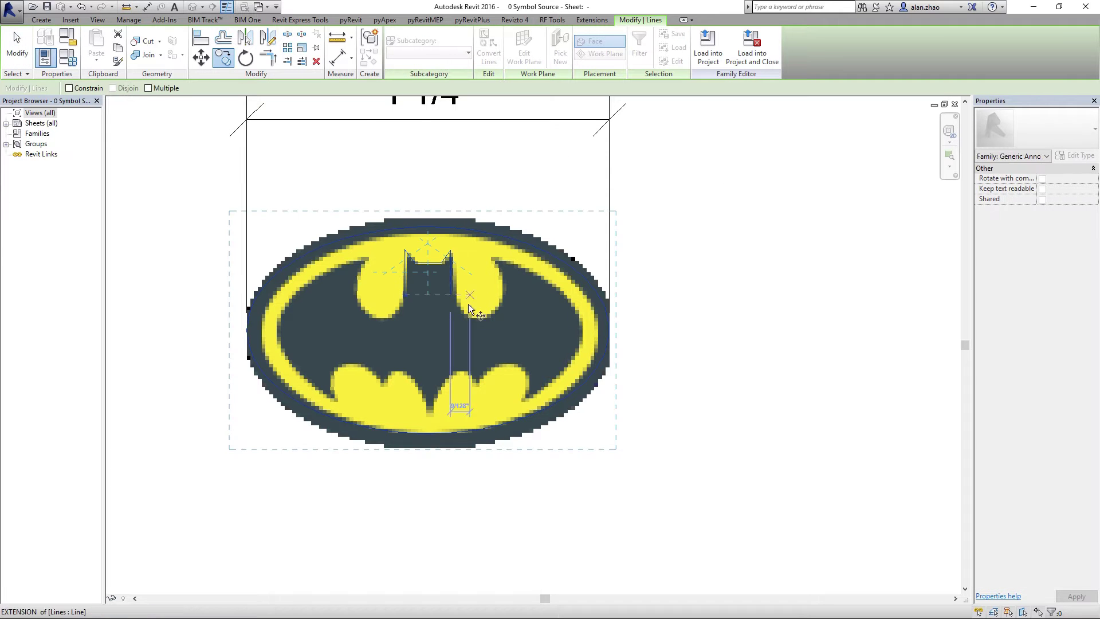
left_click(428, 335)
left_click(845, 335)
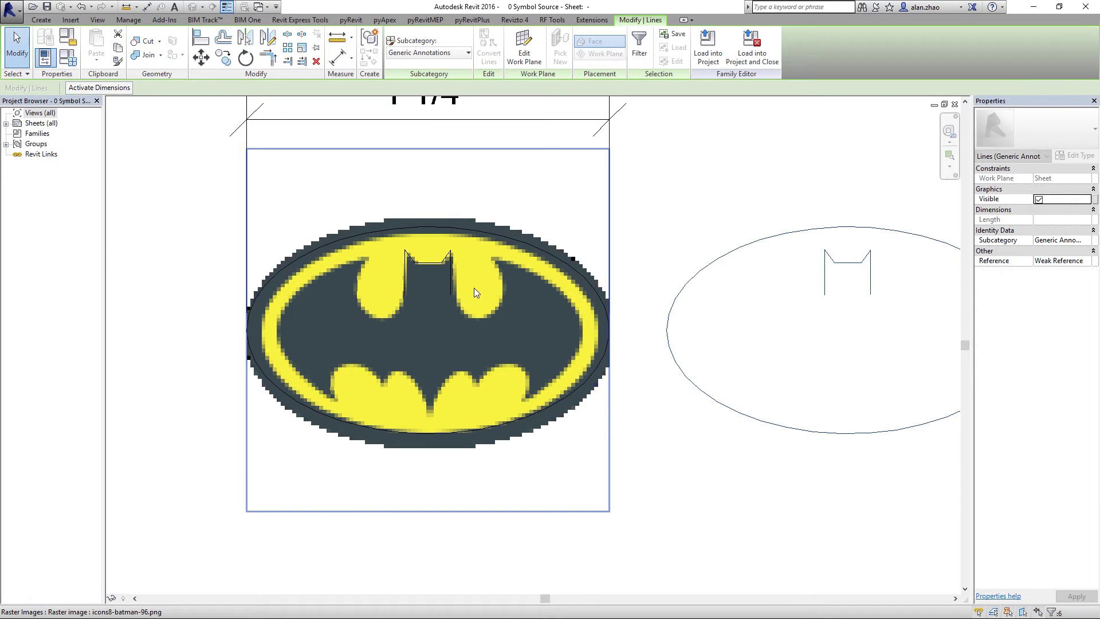
scroll(473, 288, "down", 2)
scroll(741, 307, "up", 2)
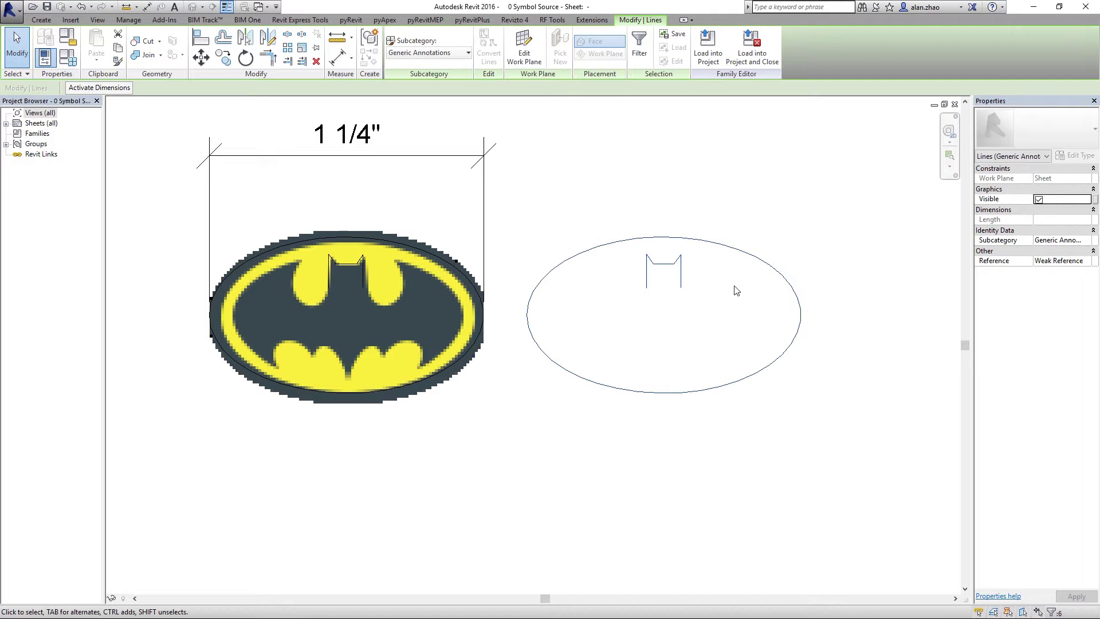
Scale the copied oval and head outline numerically by a factor of 0.5
left_click(687, 189)
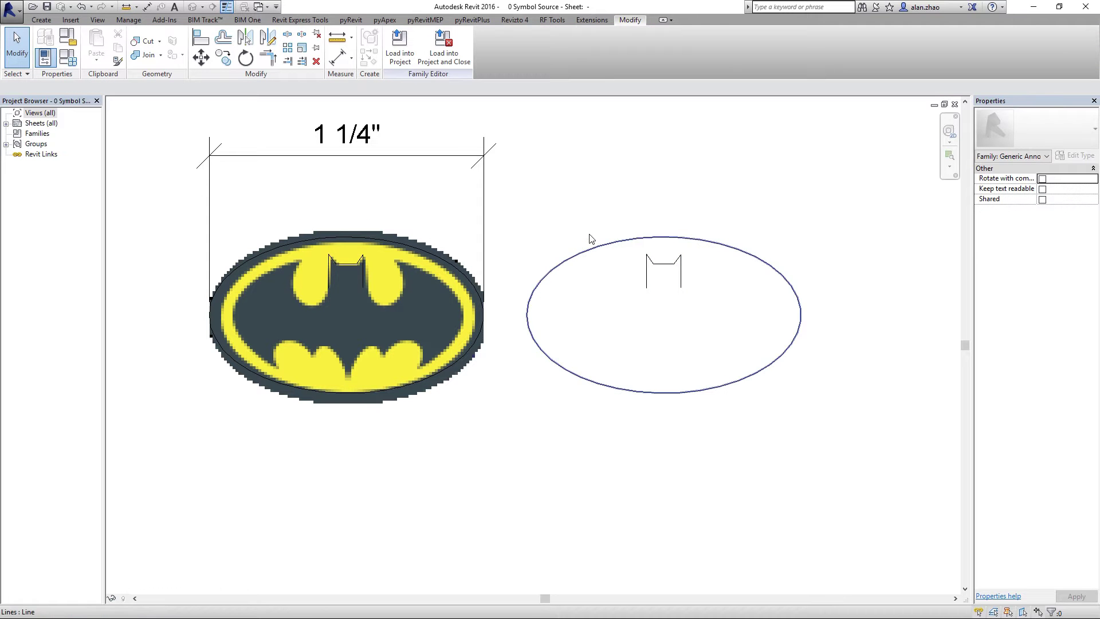
left_click_drag(716, 307, 560, 190)
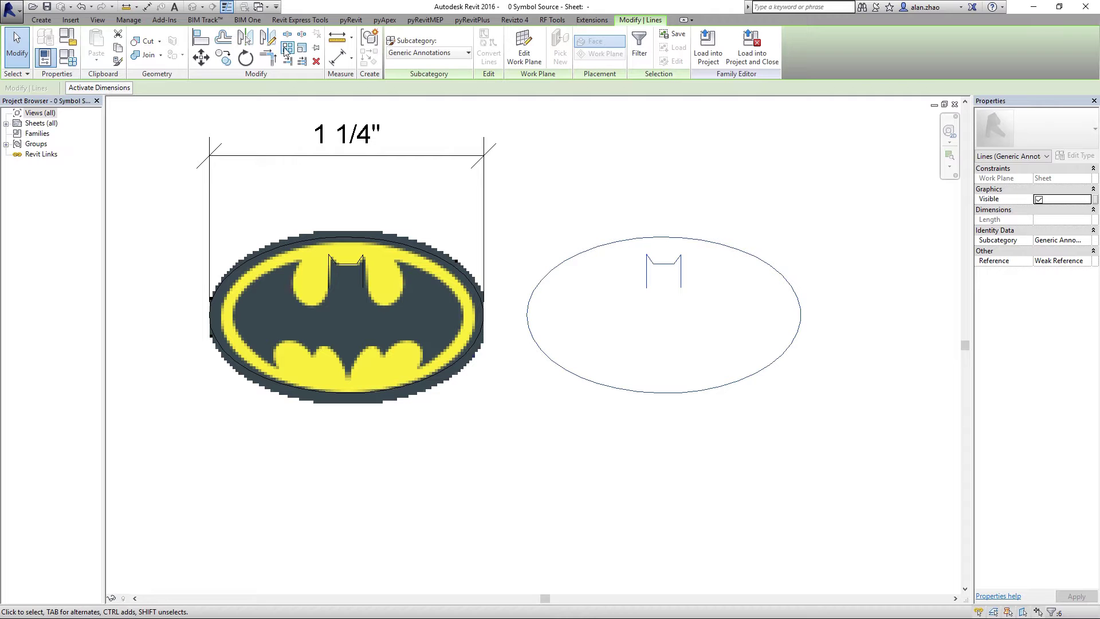
left_click(302, 48)
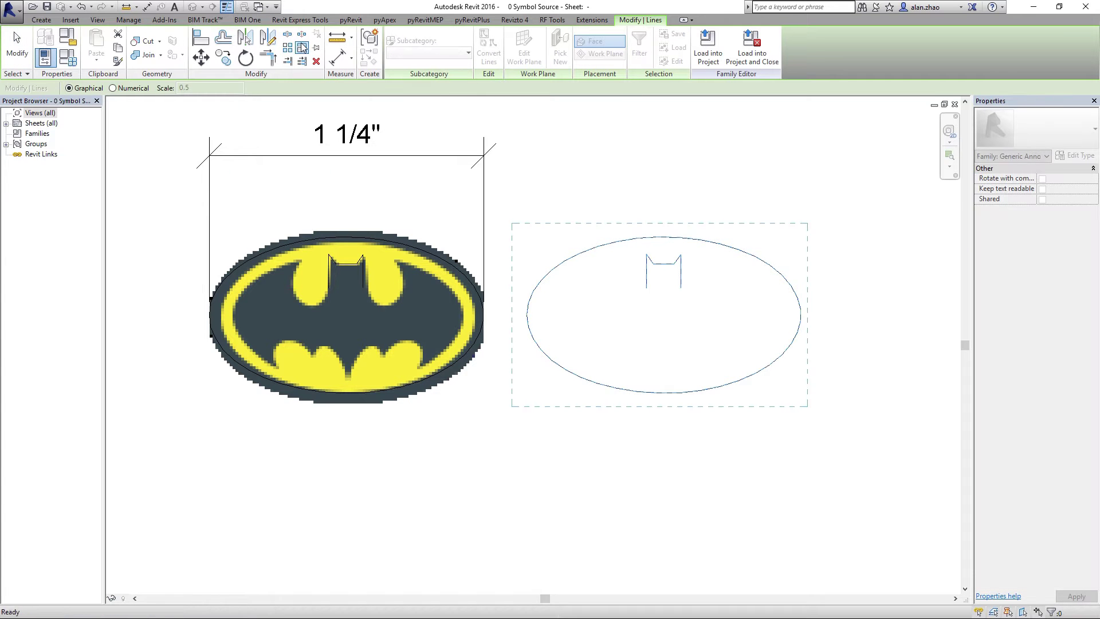
left_click(114, 88)
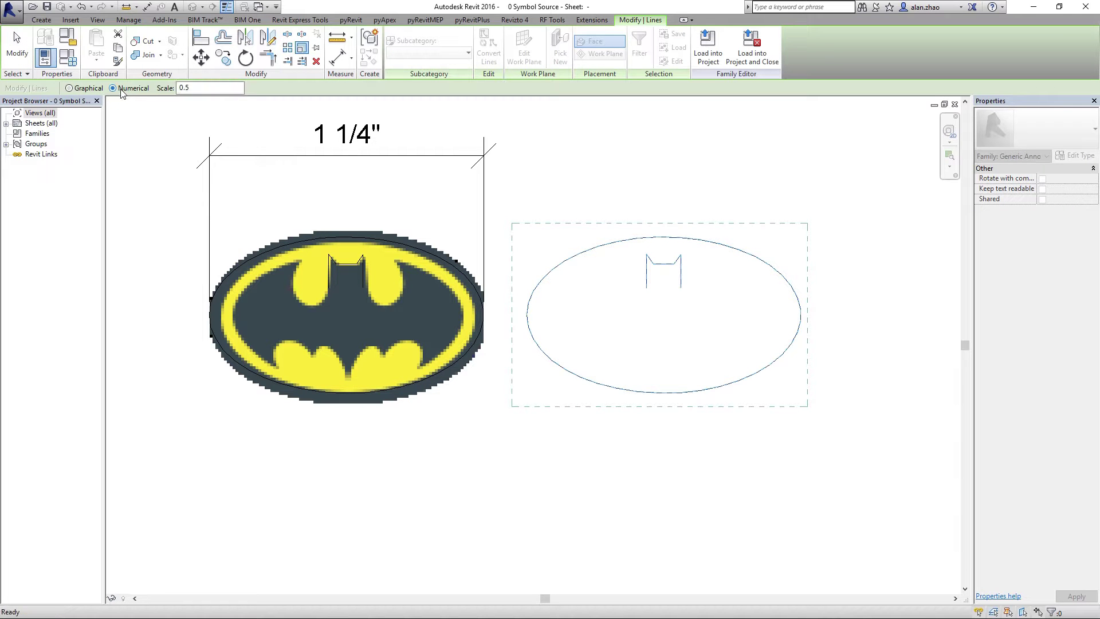
left_click(647, 253)
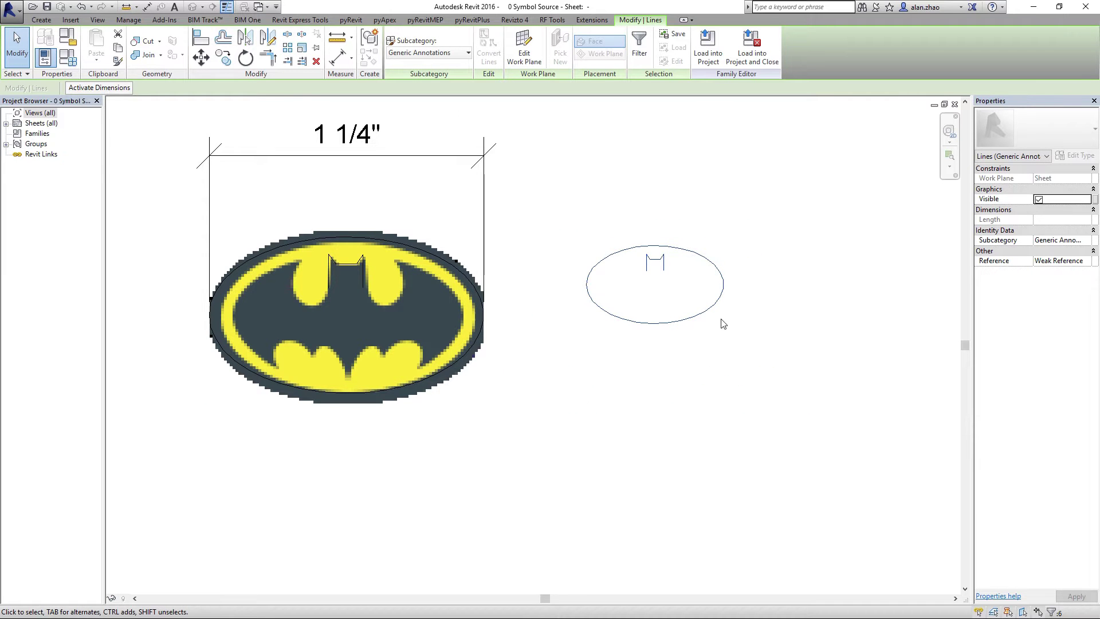
scroll(723, 321, "up", 2)
scroll(550, 341, "down", 2)
left_click(572, 236)
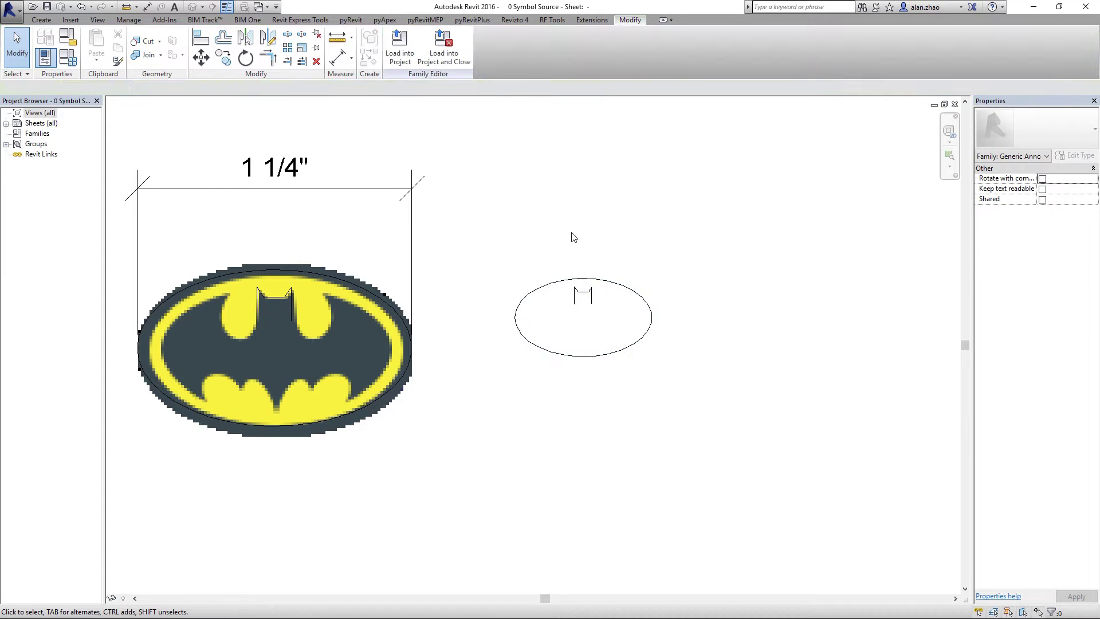
Dimension the overall width of the scaled-down oval between its left and right extremes
left_click(413, 226)
left_click(371, 62)
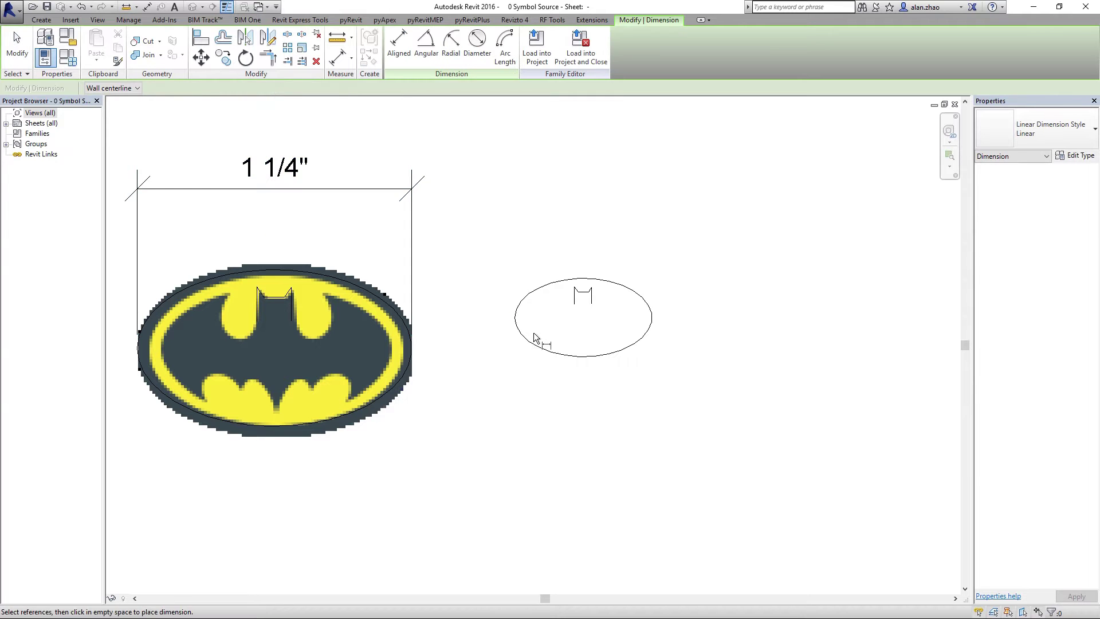
left_click(515, 318)
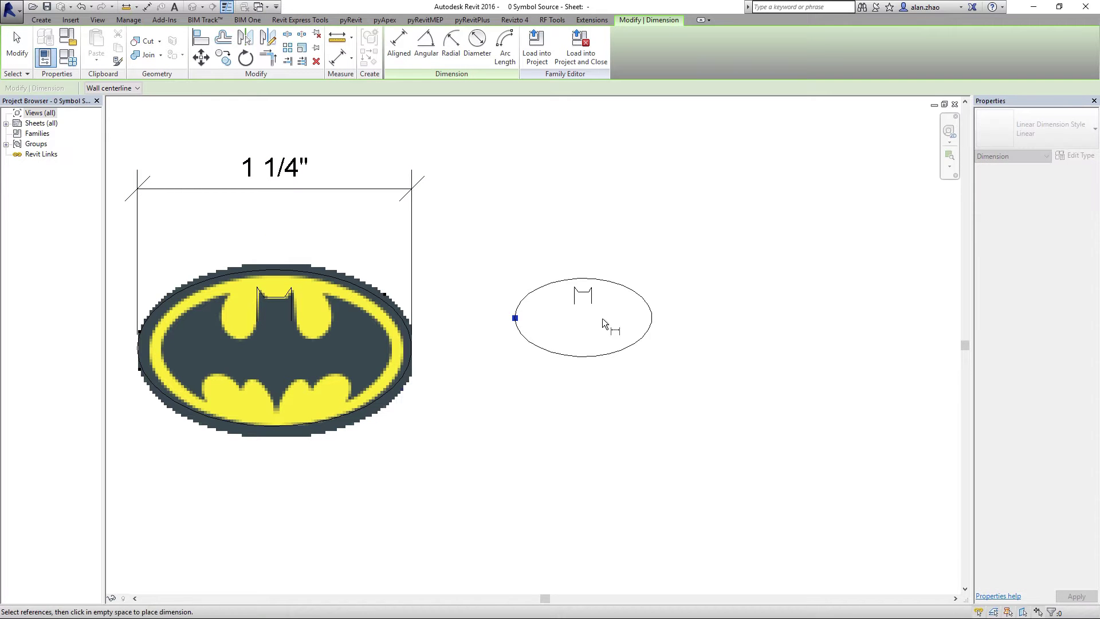
left_click(652, 318)
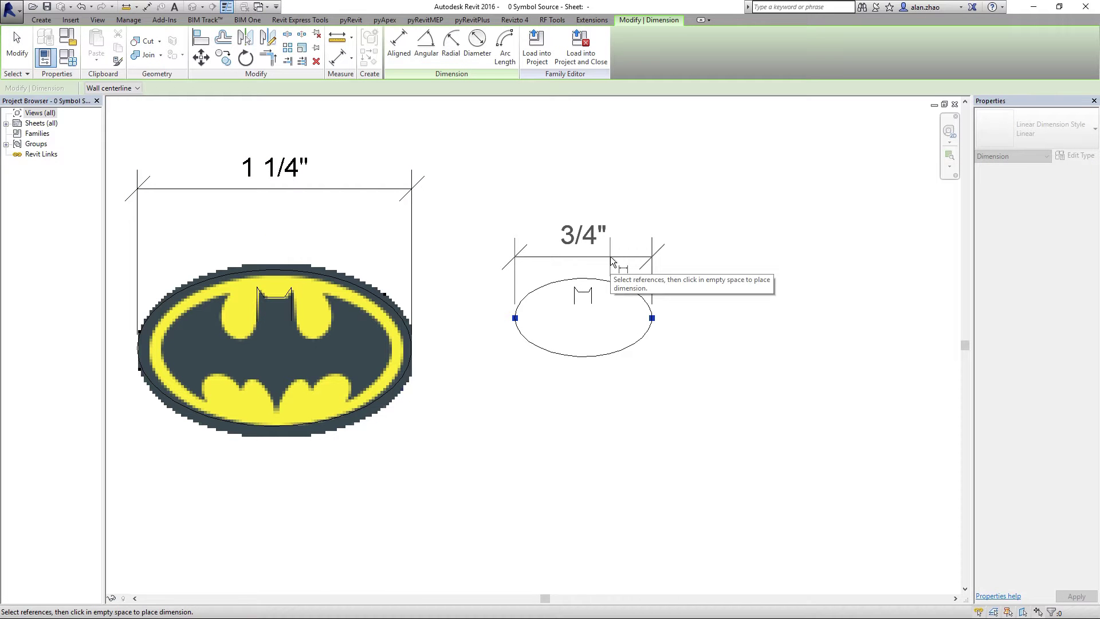
left_click(611, 257)
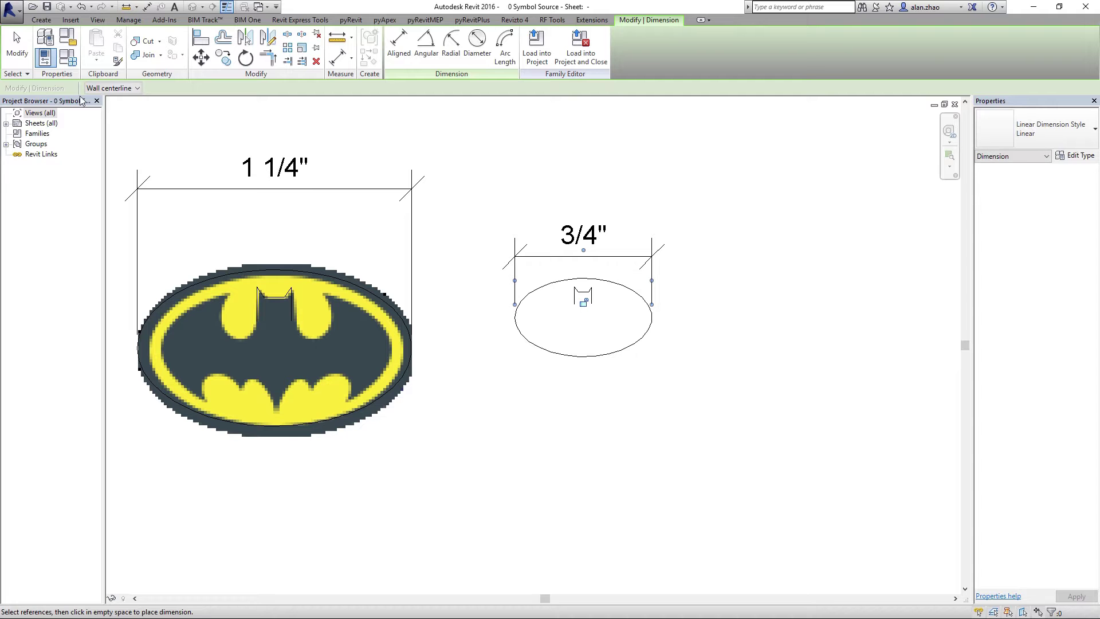
Delete the width dimension above the scaled-down oval
left_click(17, 46)
left_click(547, 265)
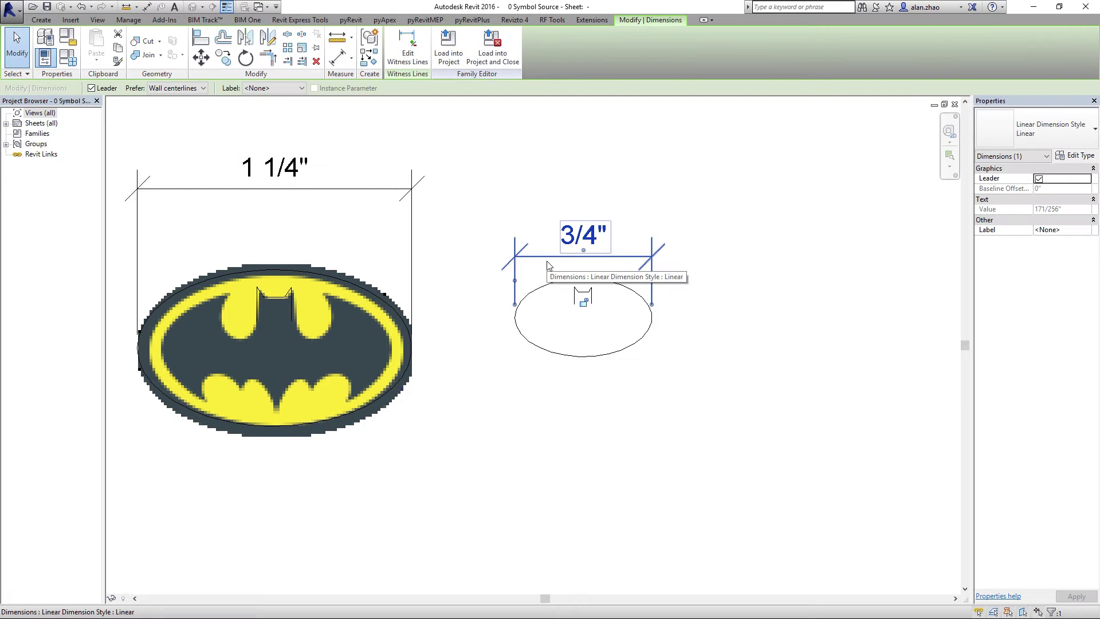
key("Delete")
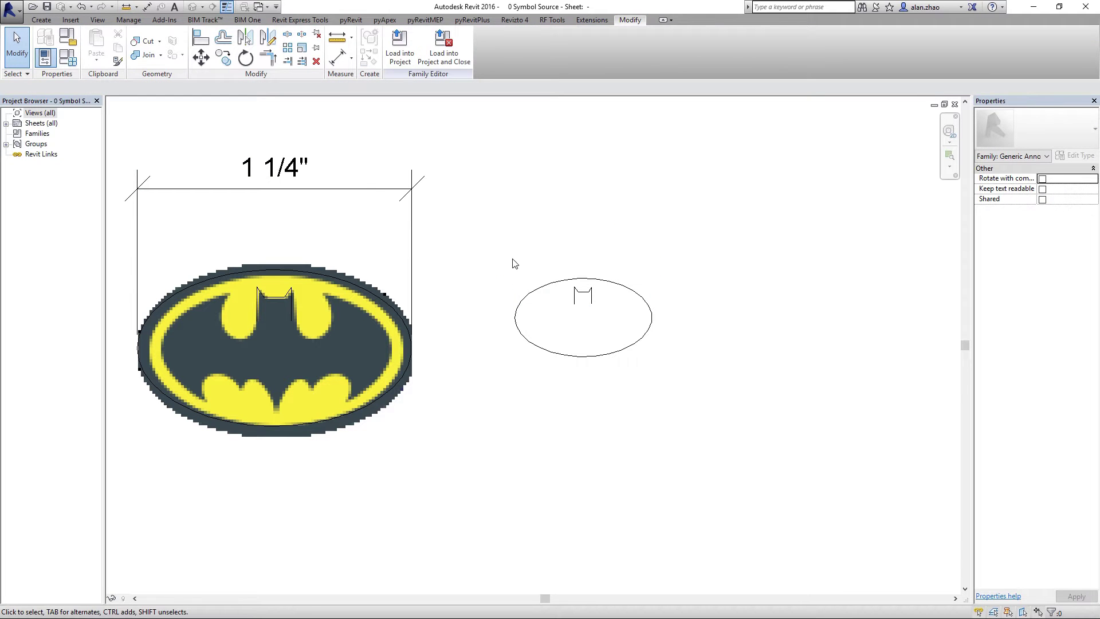
Scale the reduced oval and head outline numerically by 0.5 once more
left_click_drag(474, 225, 762, 439)
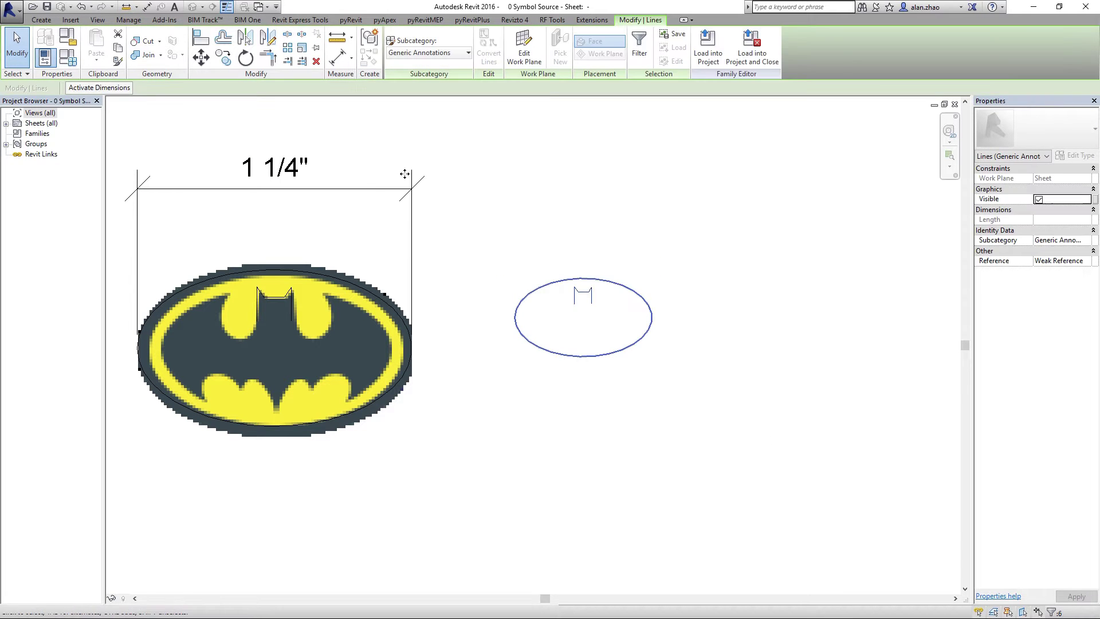
left_click(299, 50)
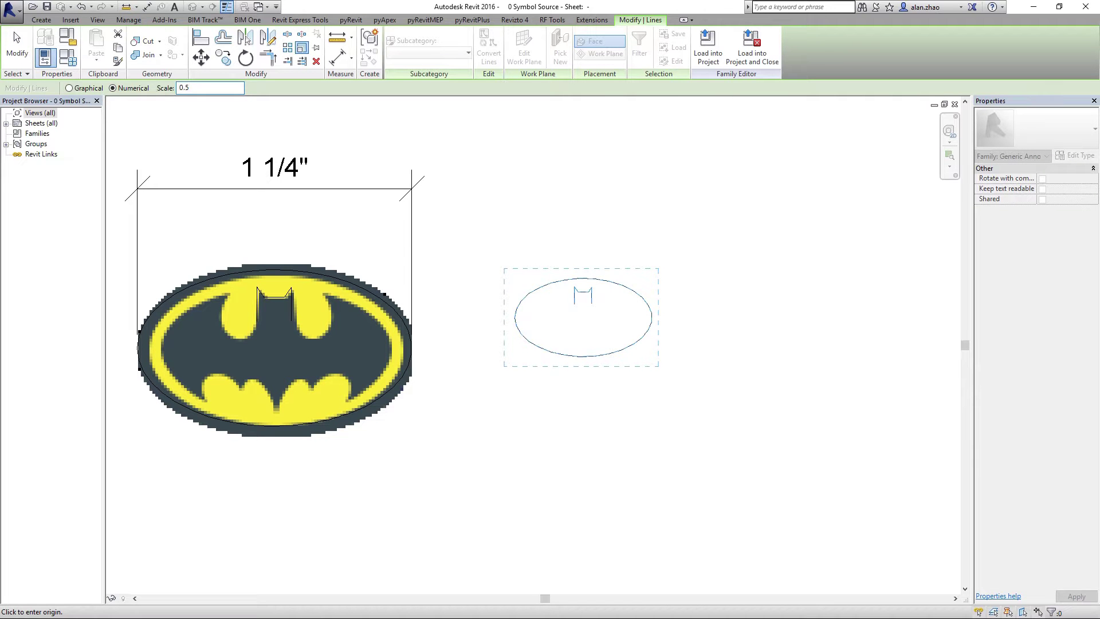
left_click(578, 284)
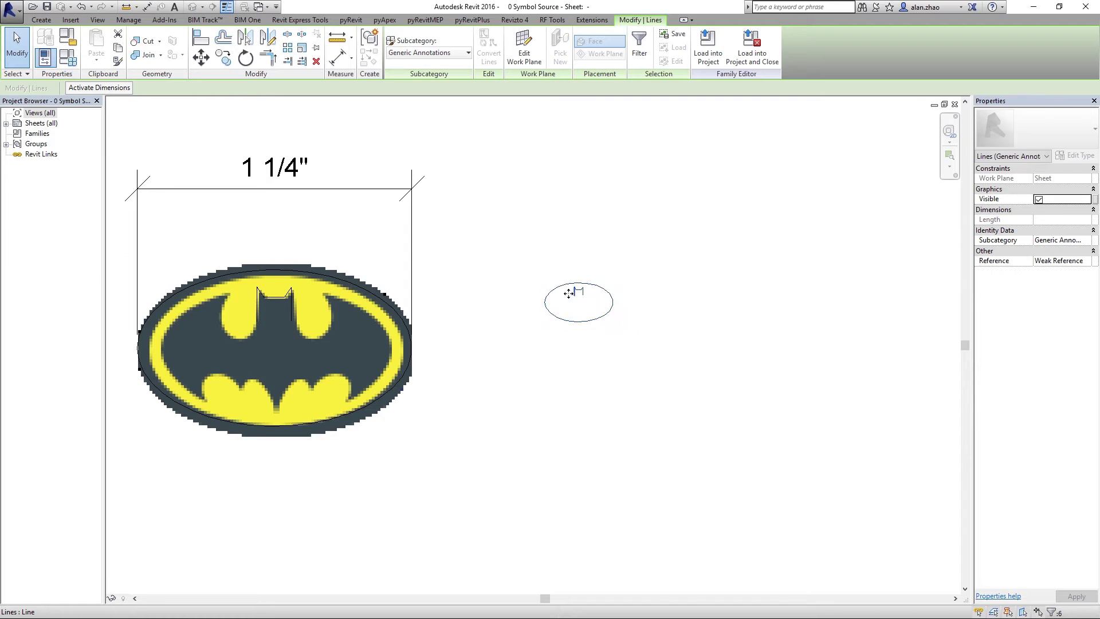
scroll(571, 292, "up", 3)
key("Escape")
scroll(530, 439, "down", 3)
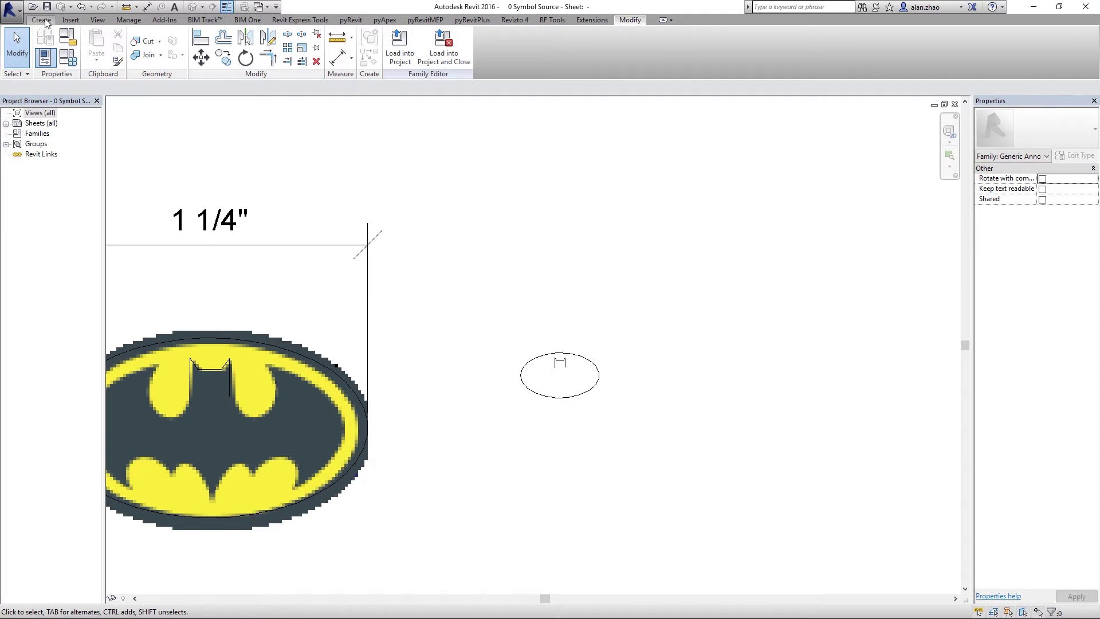
Place an aligned dimension above the small oval, spanning its full width
key("d")
key("i")
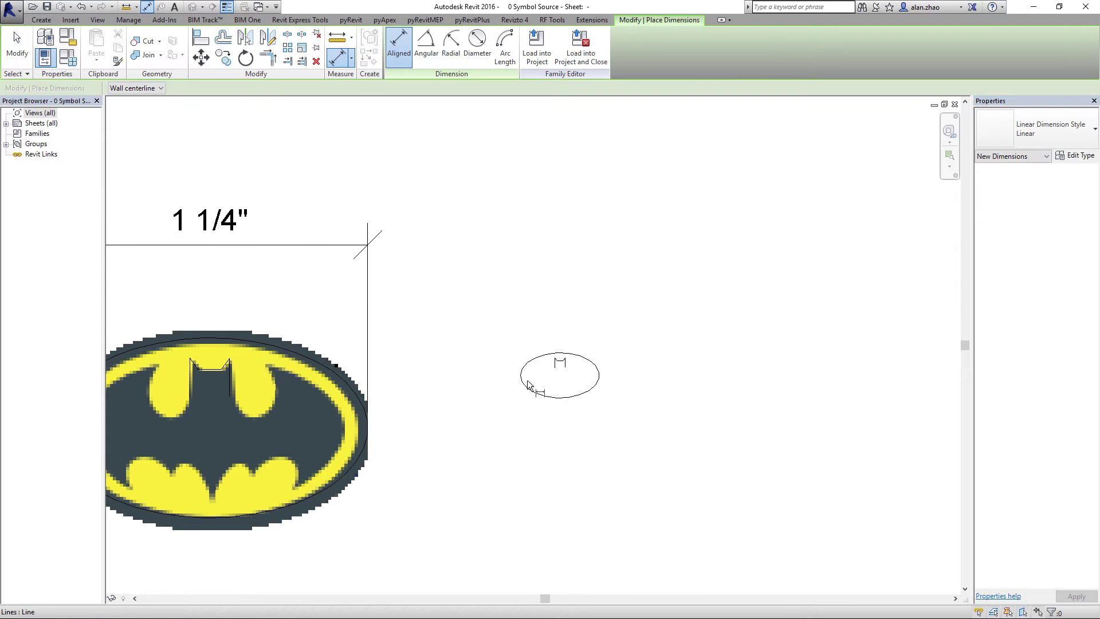
left_click(521, 376)
left_click(599, 377)
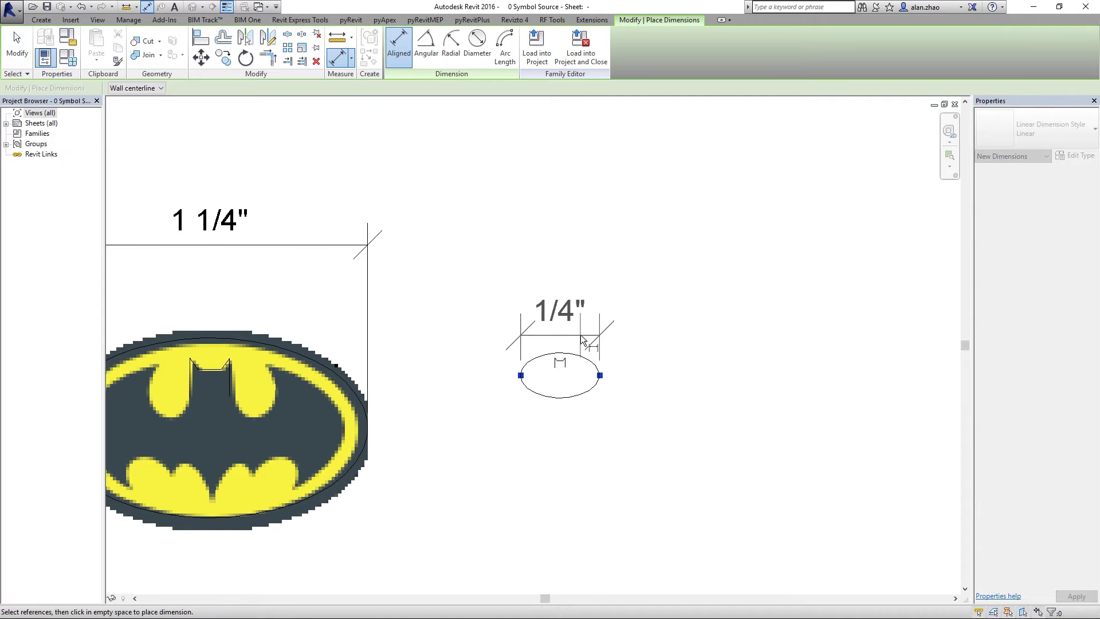
left_click(583, 338)
left_click(18, 46)
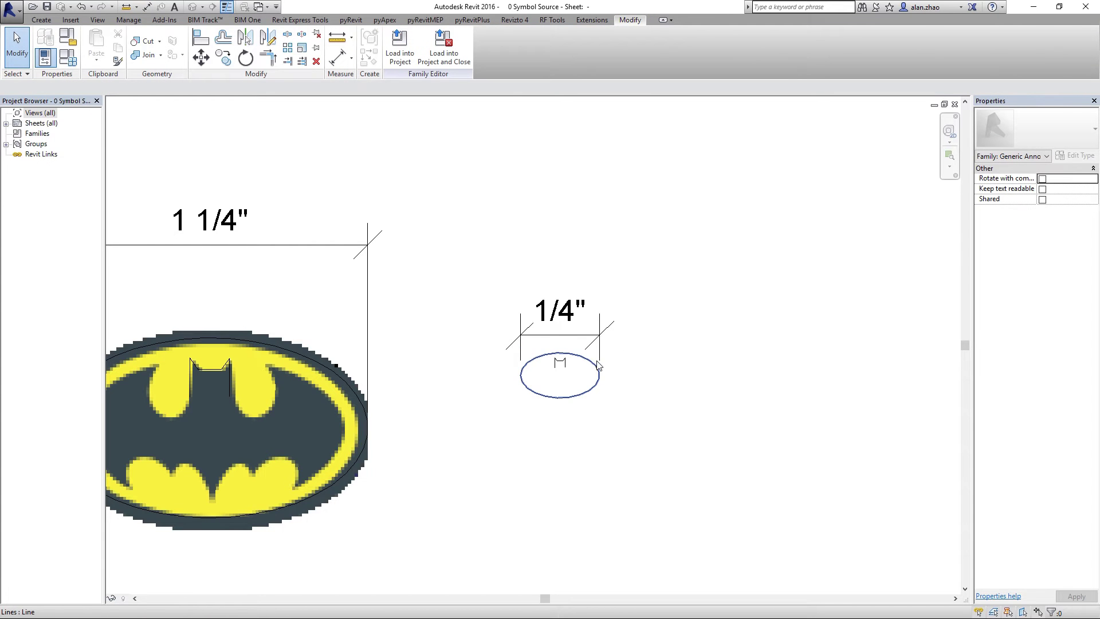
Check the lengths of the tiny ear and vertical head lines inside the small oval
scroll(553, 373, "up", 2)
scroll(559, 359, "up", 5)
left_click(619, 308)
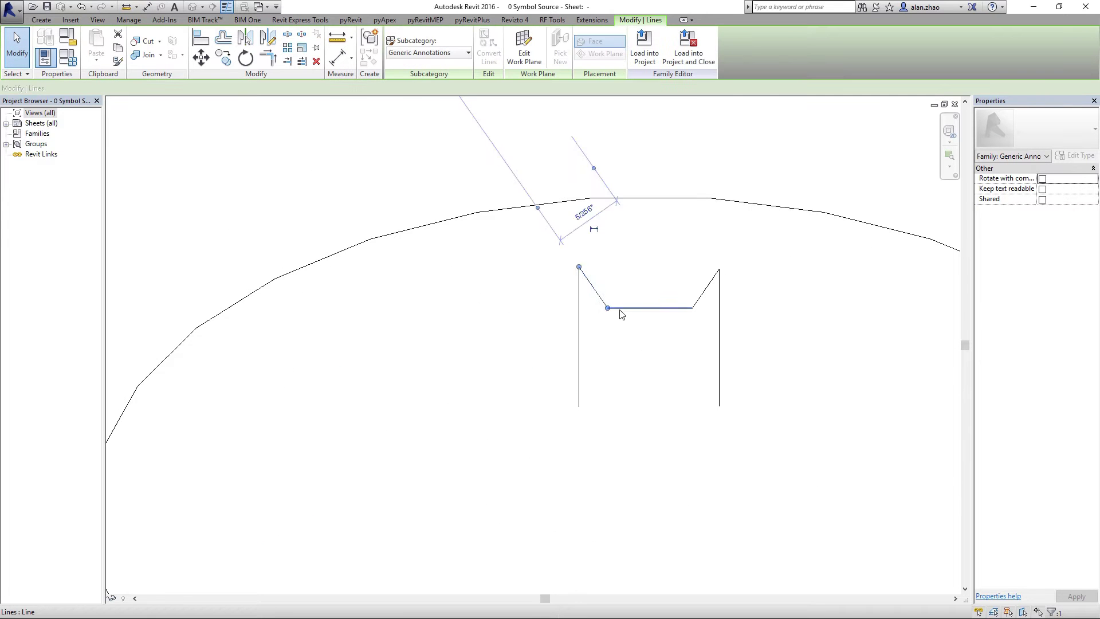
left_click(706, 289)
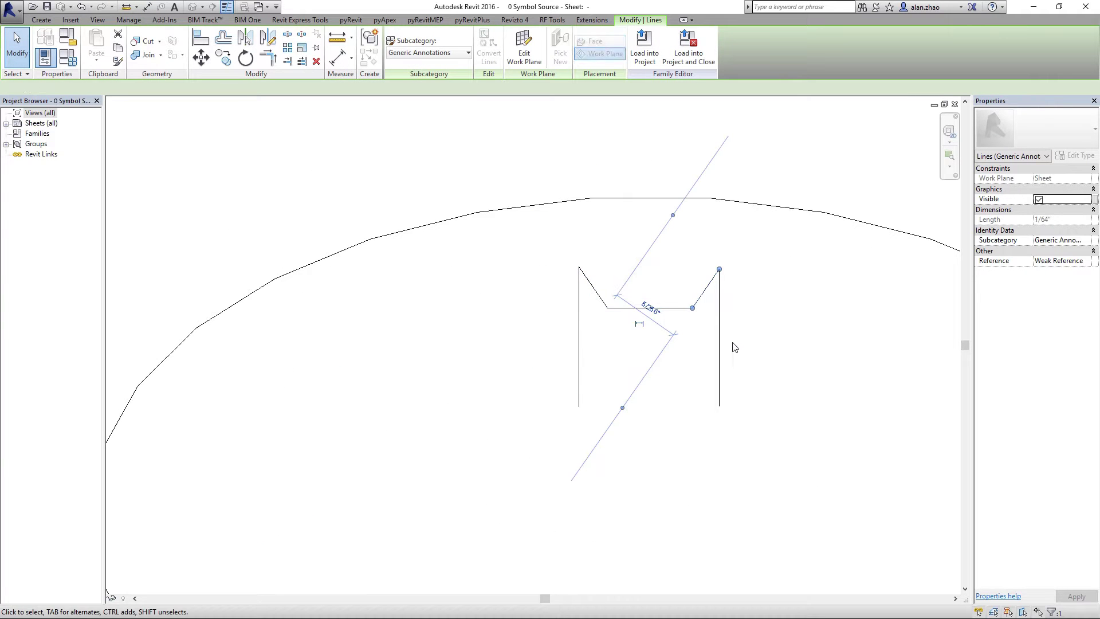
left_click(719, 350)
scroll(521, 279, "down", 8)
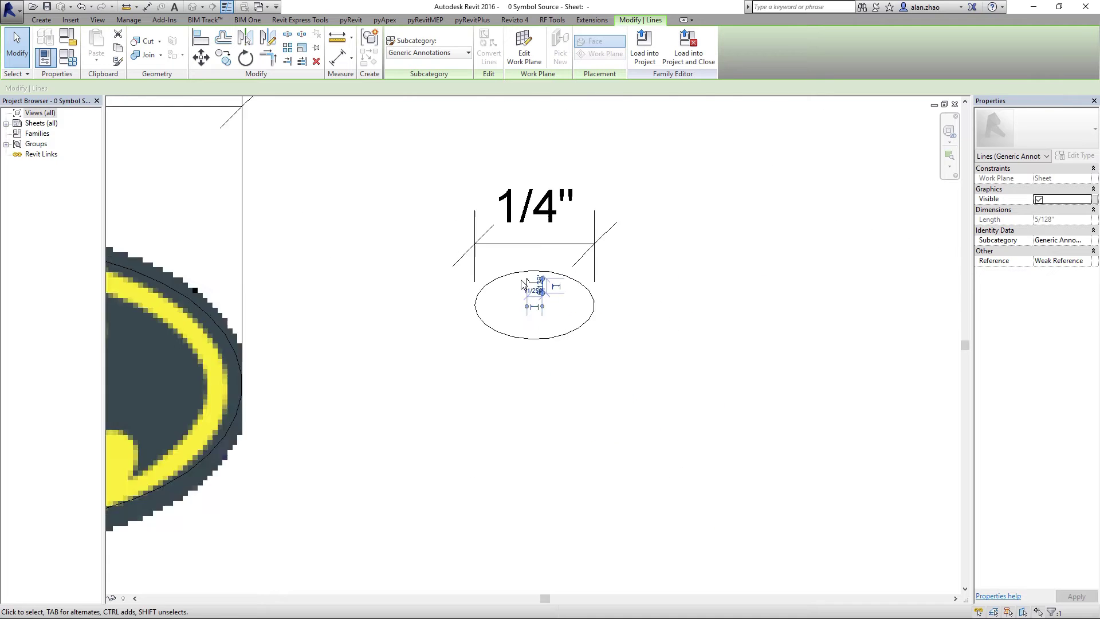
scroll(445, 278, "up", 3)
left_click(444, 269)
Copy the small oval and head outline below the original and move the copy to the lower left
left_click_drag(394, 233, 890, 511)
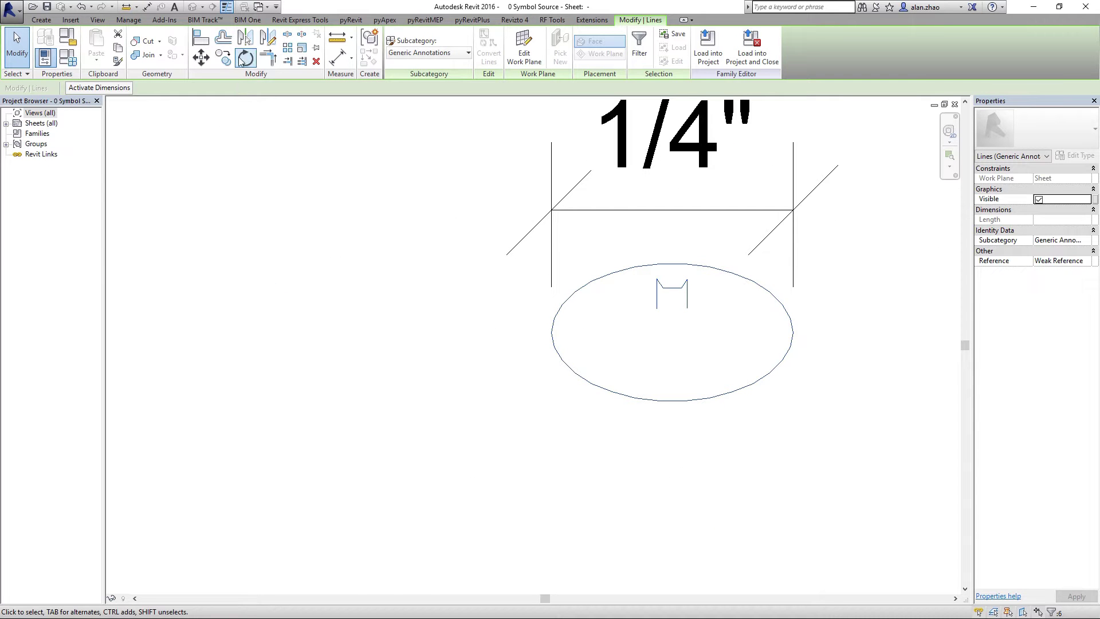
left_click(224, 58)
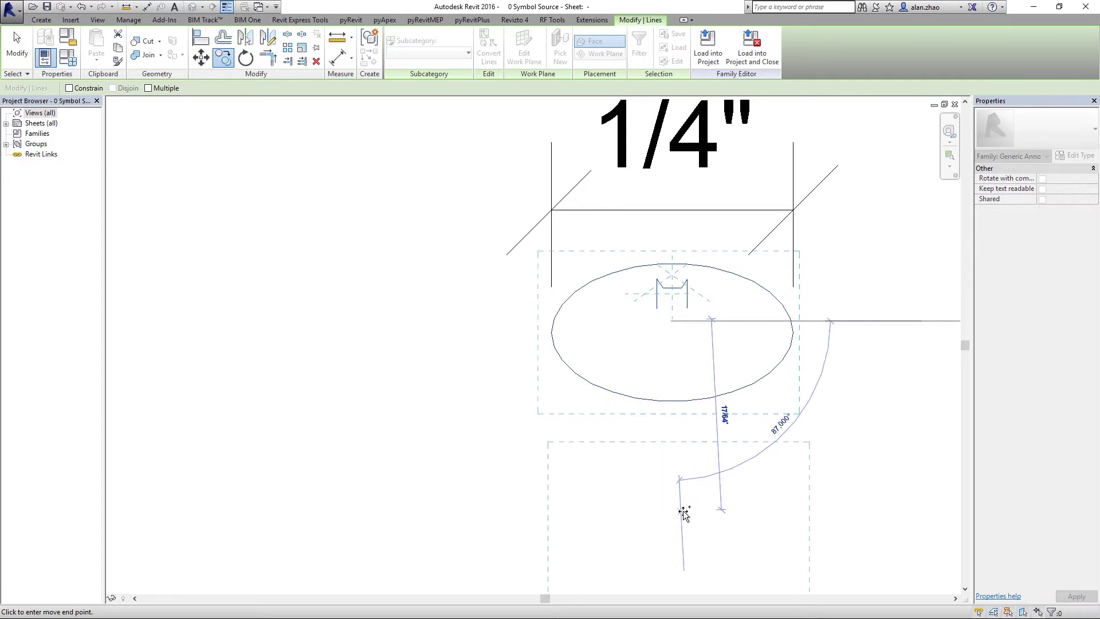
left_click(681, 522)
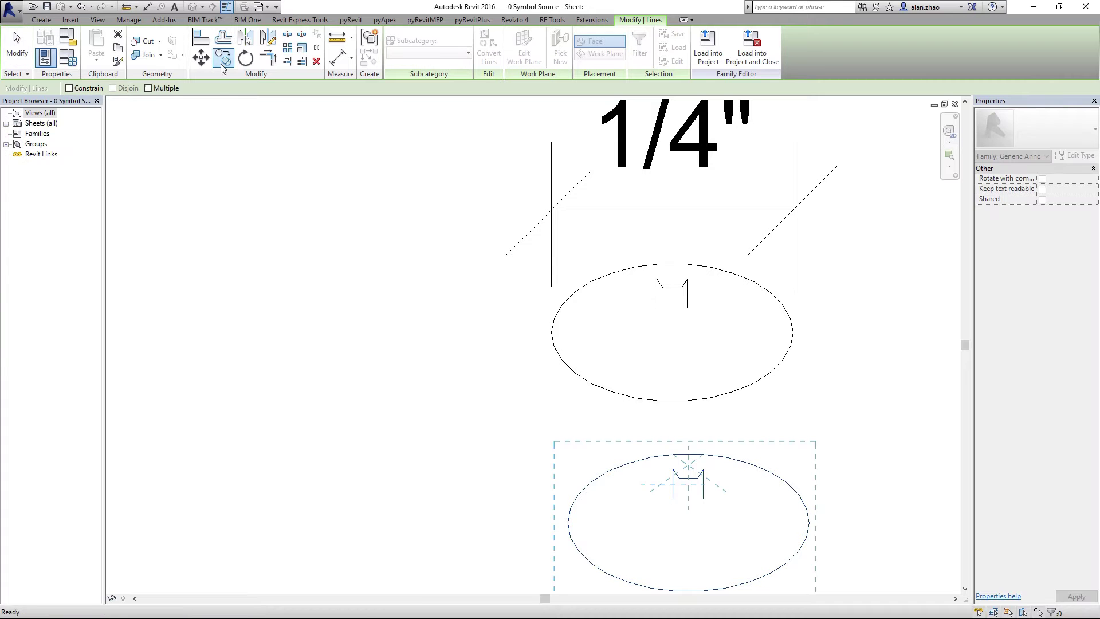
left_click(201, 57)
left_click(687, 531)
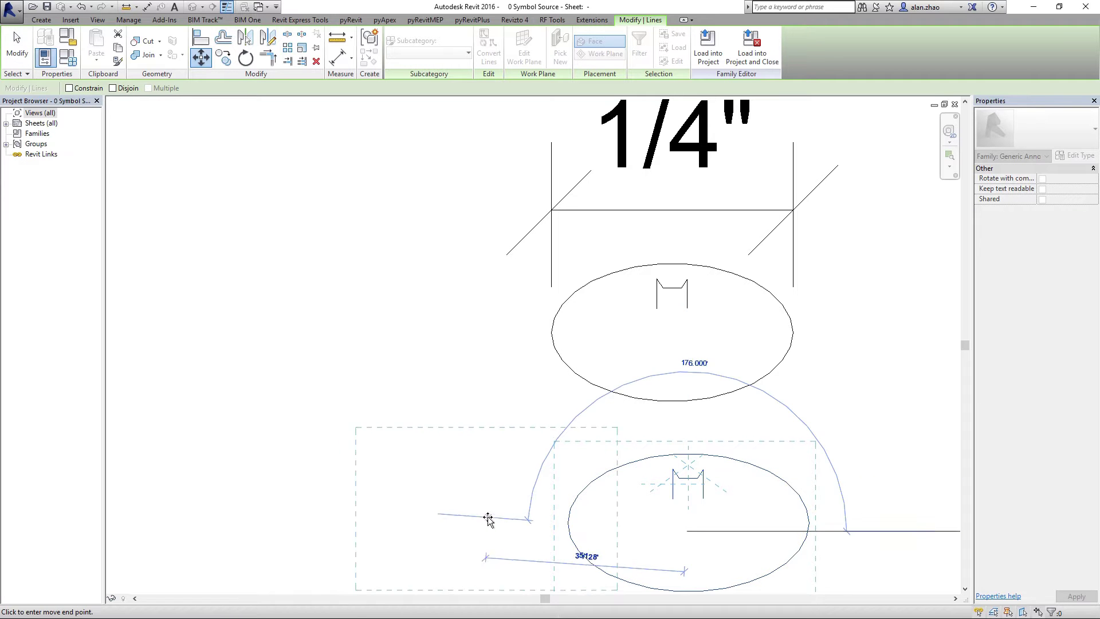
left_click(418, 528)
scroll(401, 349, "down", 2)
scroll(469, 420, "up", 1)
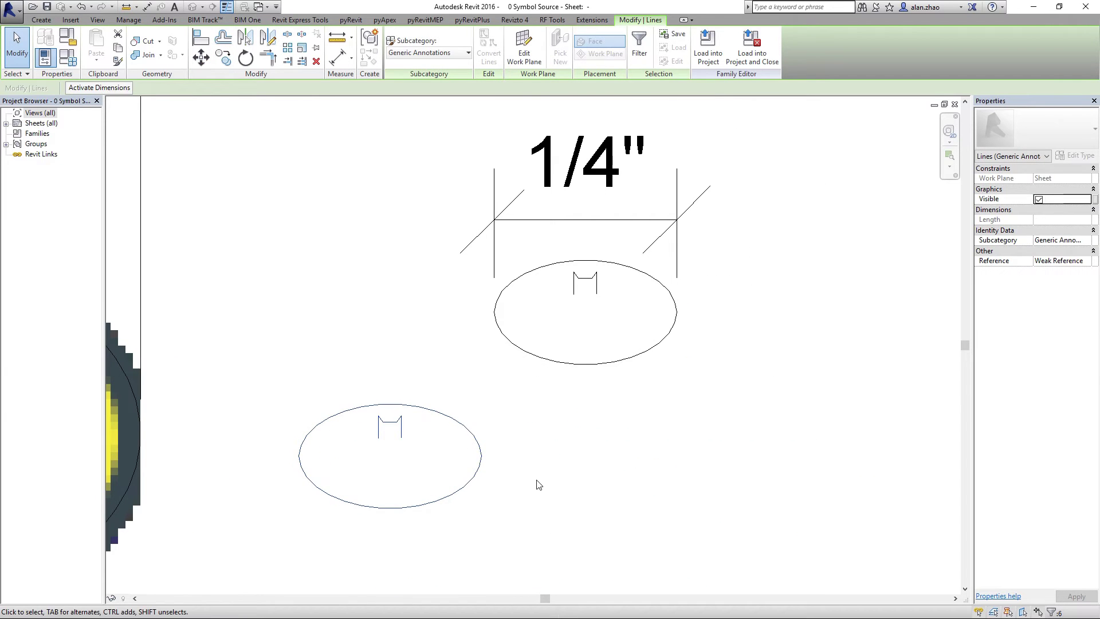
Delete the extra copy of the small oval and head outline
left_click_drag(535, 481, 328, 390)
key("Delete")
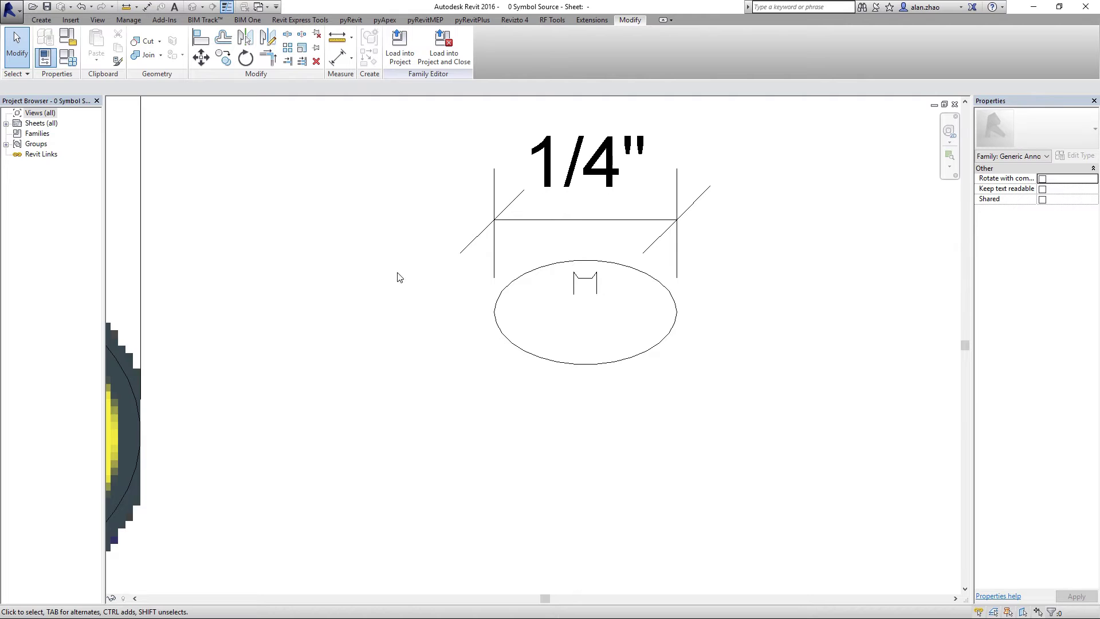
scroll(568, 275, "up", 5)
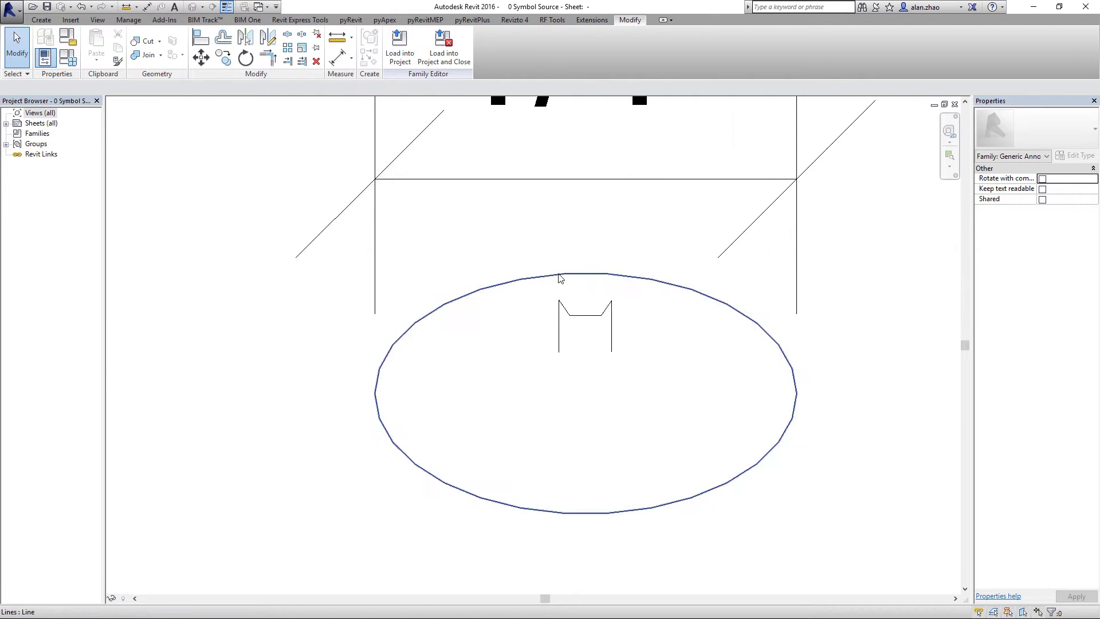
Try to draw a short line inside the small oval from the lower end of the head outline's left vertical
left_click(41, 20)
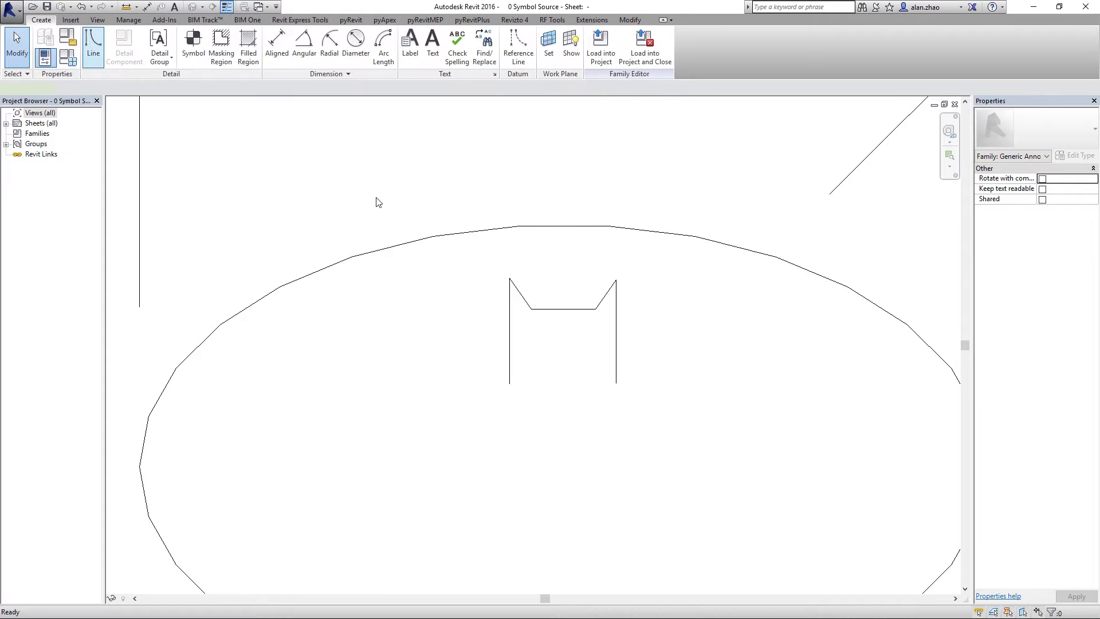
left_click(509, 382)
left_click(533, 351)
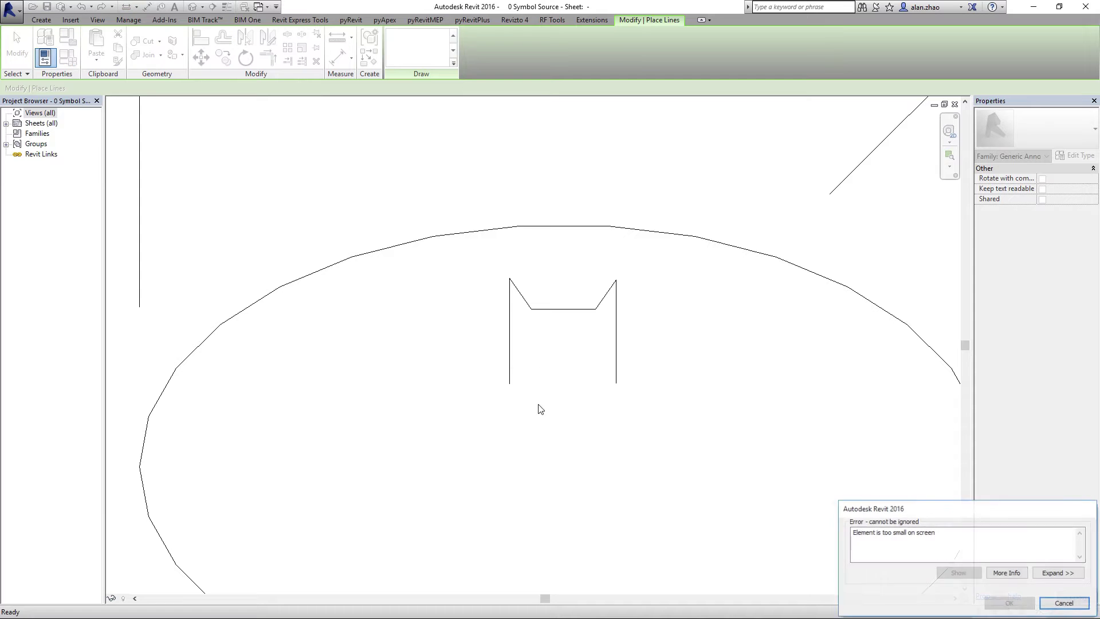
left_click(1057, 605)
Check the lengths of both slanted ear lines and the right vertical of the small head outline
scroll(523, 290, "down", 5)
scroll(498, 336, "up", 3)
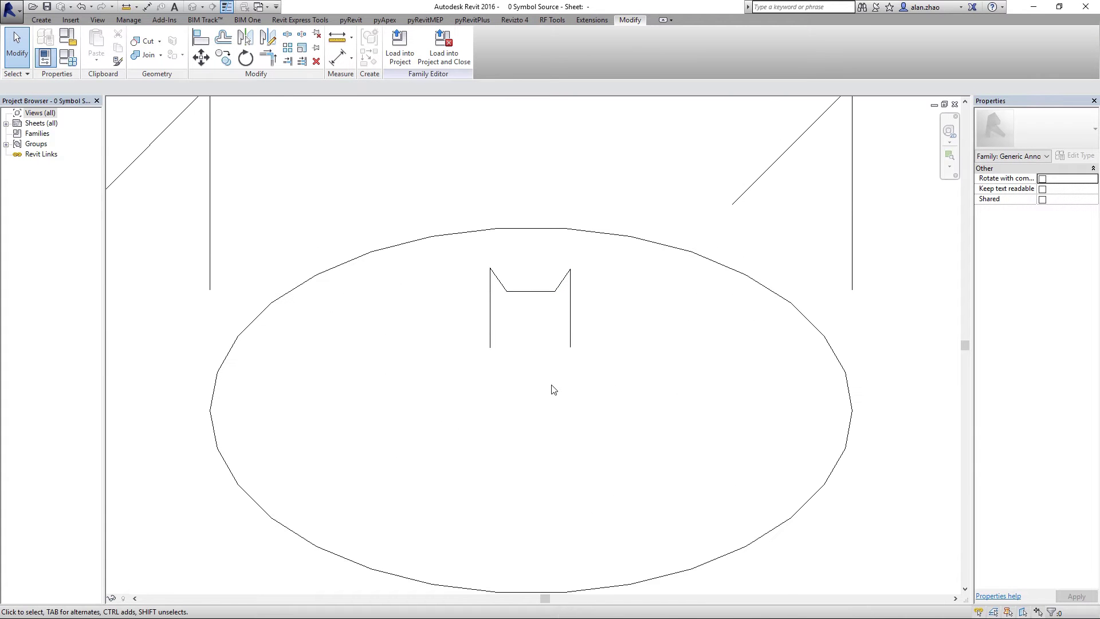
scroll(489, 262, "up", 3)
left_click(514, 296)
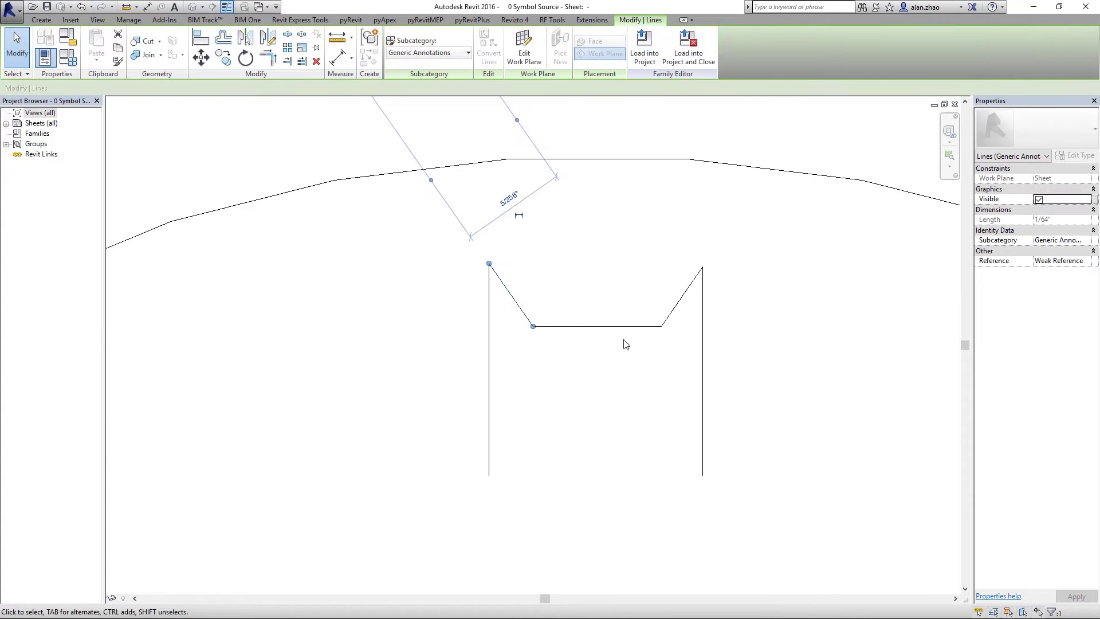
left_click(683, 312)
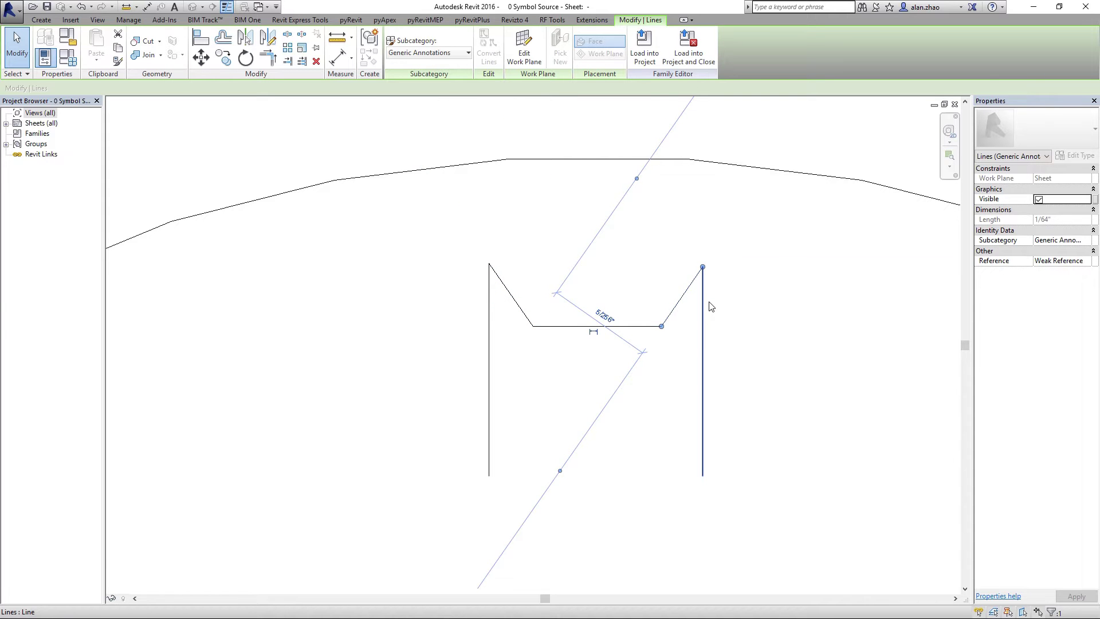
left_click(703, 302)
scroll(506, 199, "down", 2)
scroll(507, 198, "down", 3)
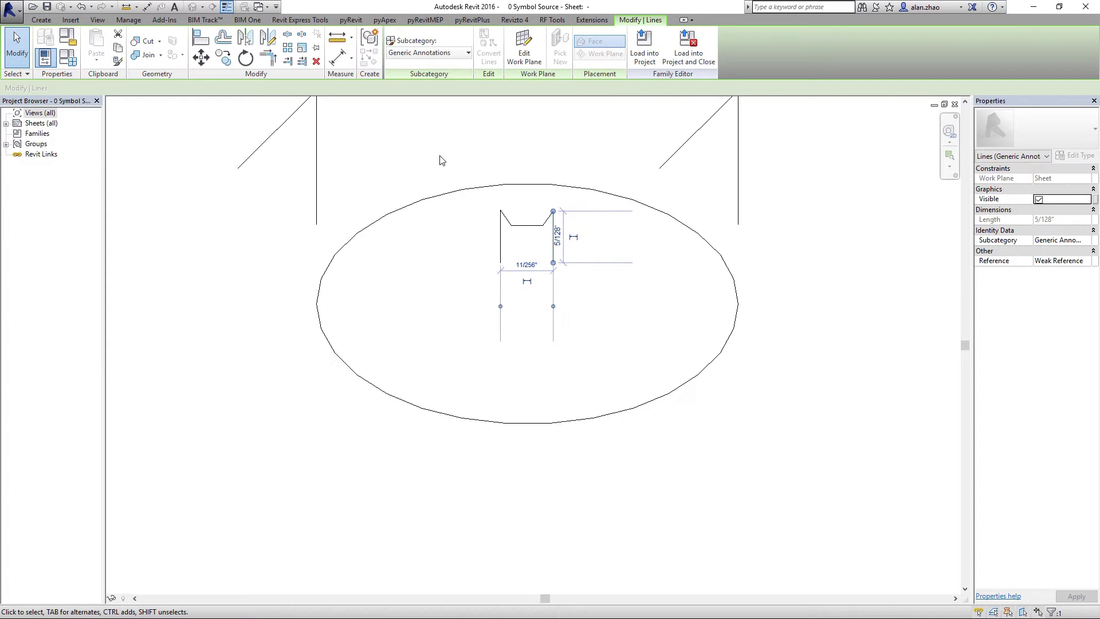
left_click(540, 248)
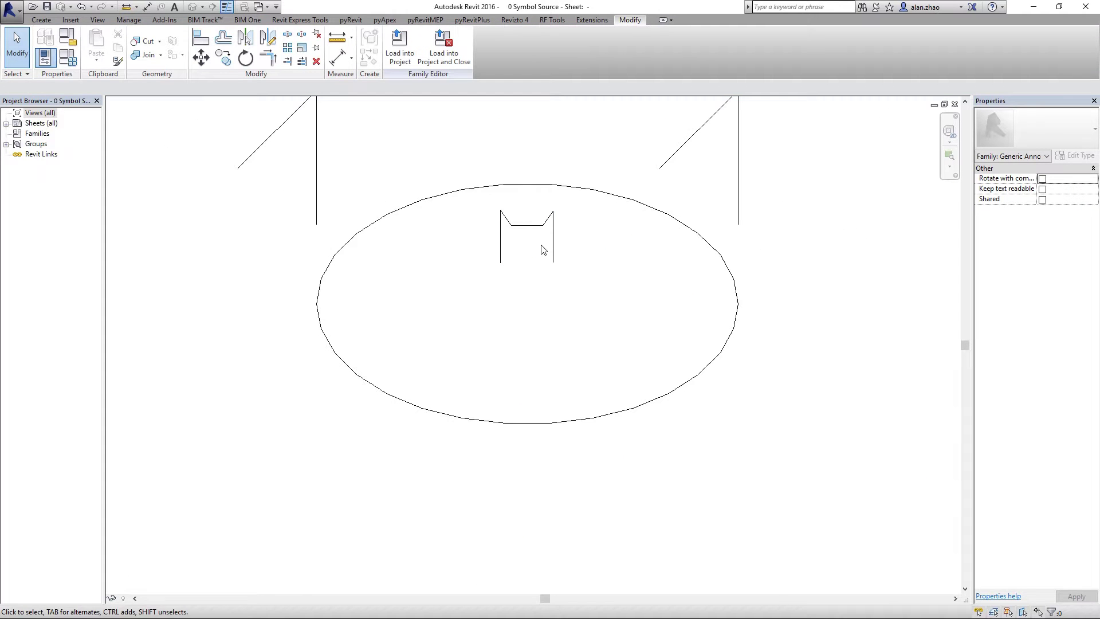
Compare the large traced Batman logo with the small oval version beside it
scroll(687, 263, "down", 4)
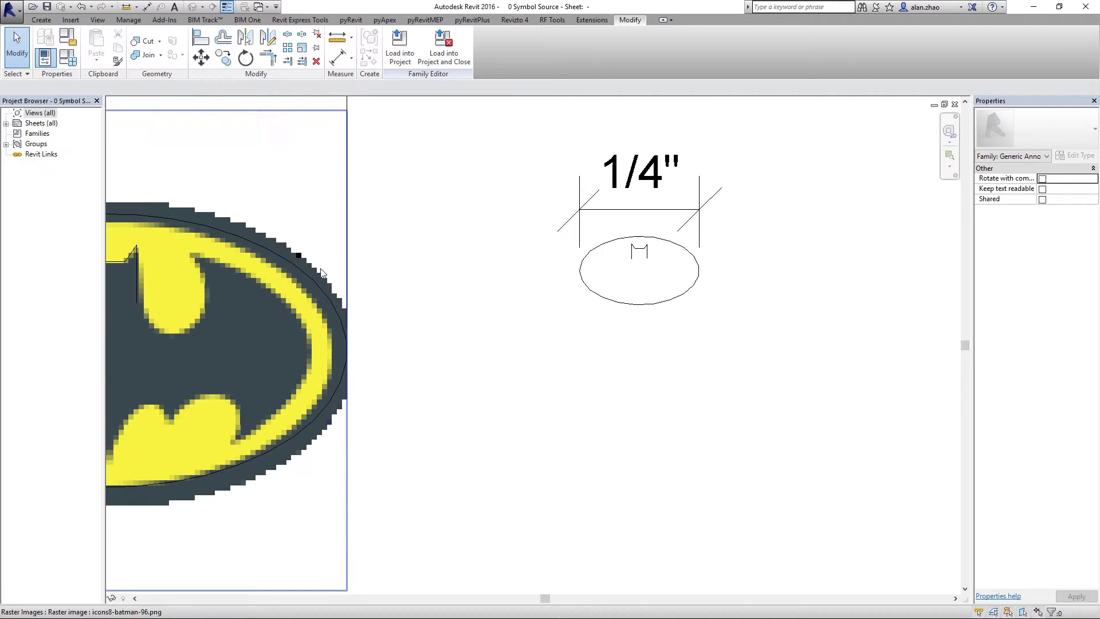
scroll(488, 290, "down", 2)
scroll(182, 276, "up", 3)
scroll(184, 275, "up", 1)
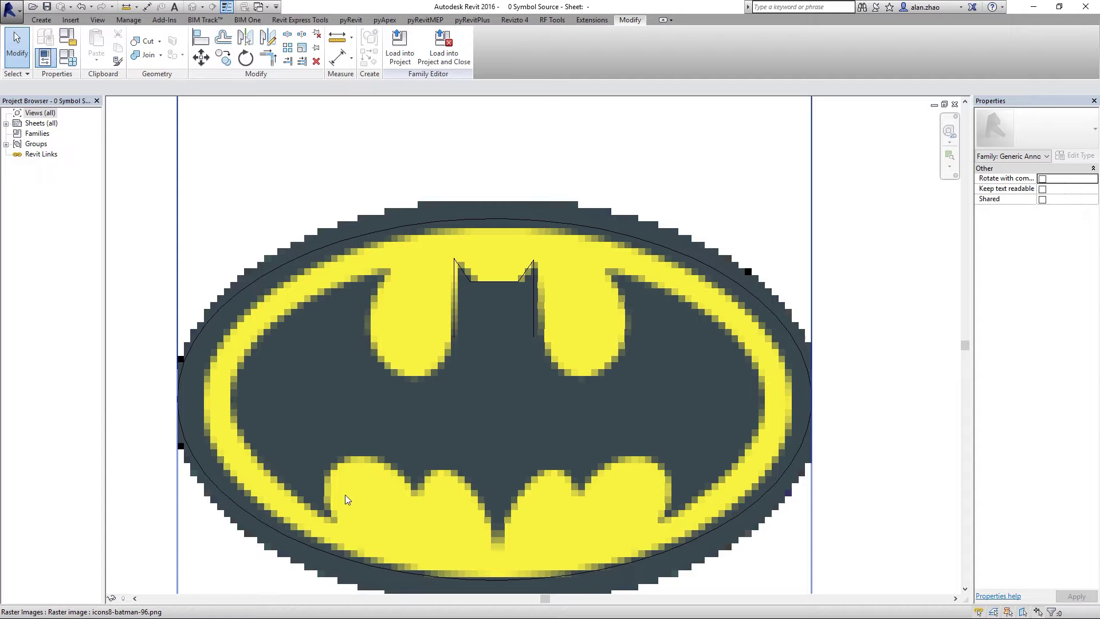
scroll(242, 369, "down", 4)
scroll(479, 341, "up", 4)
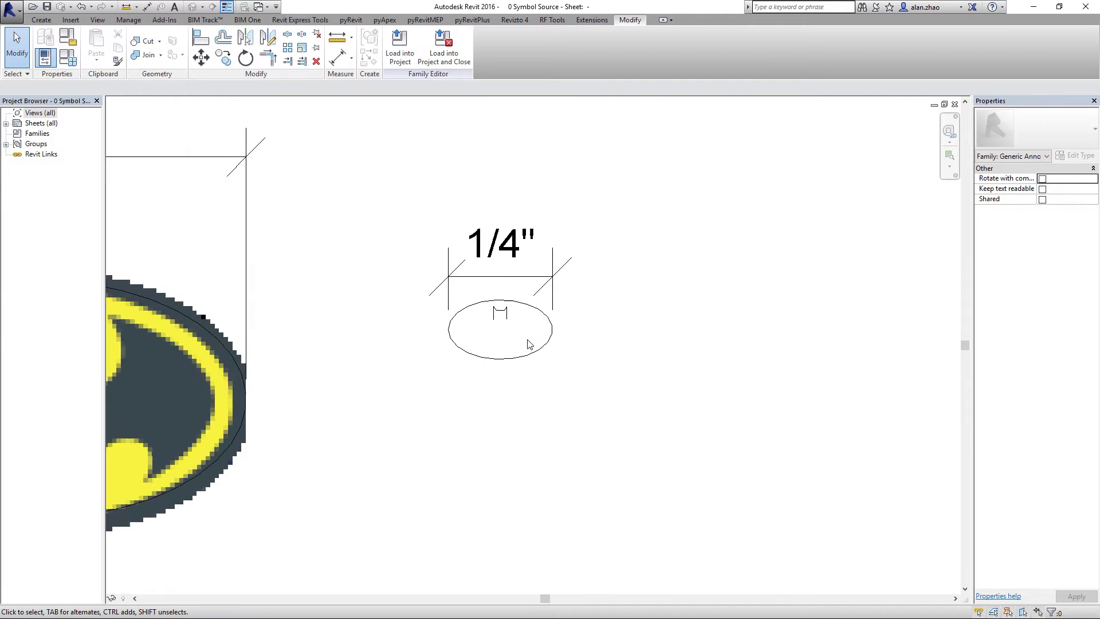
Copy only the generic annotation lines of the finished Batman symbol, excluding its filled regions, to the right of the original
scroll(682, 275, "down", 8)
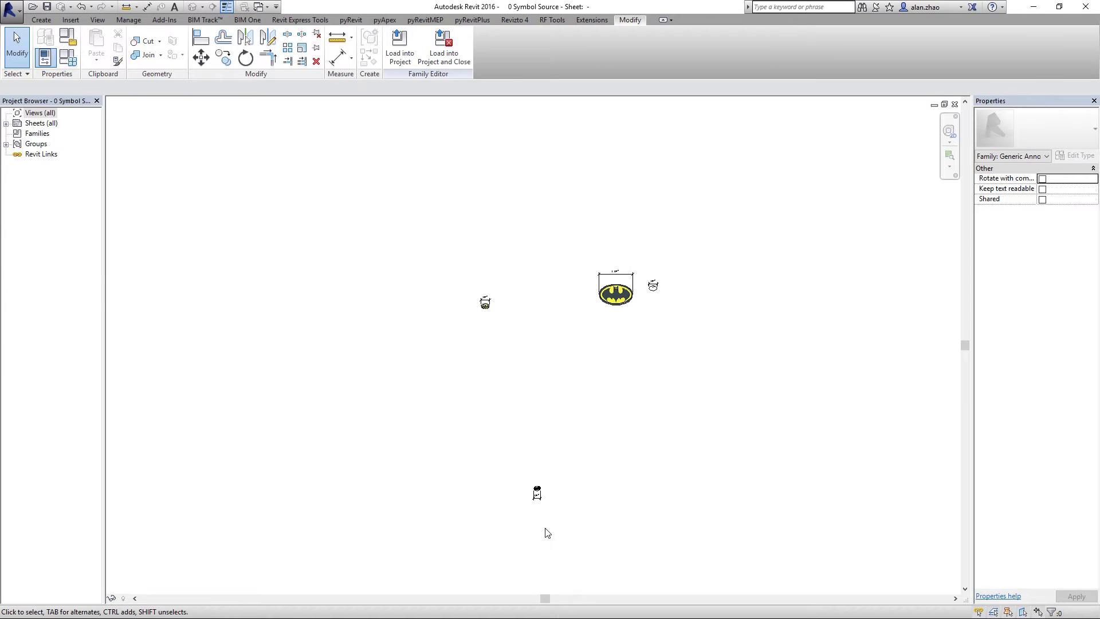
scroll(541, 510, "up", 3)
scroll(511, 439, "up", 6)
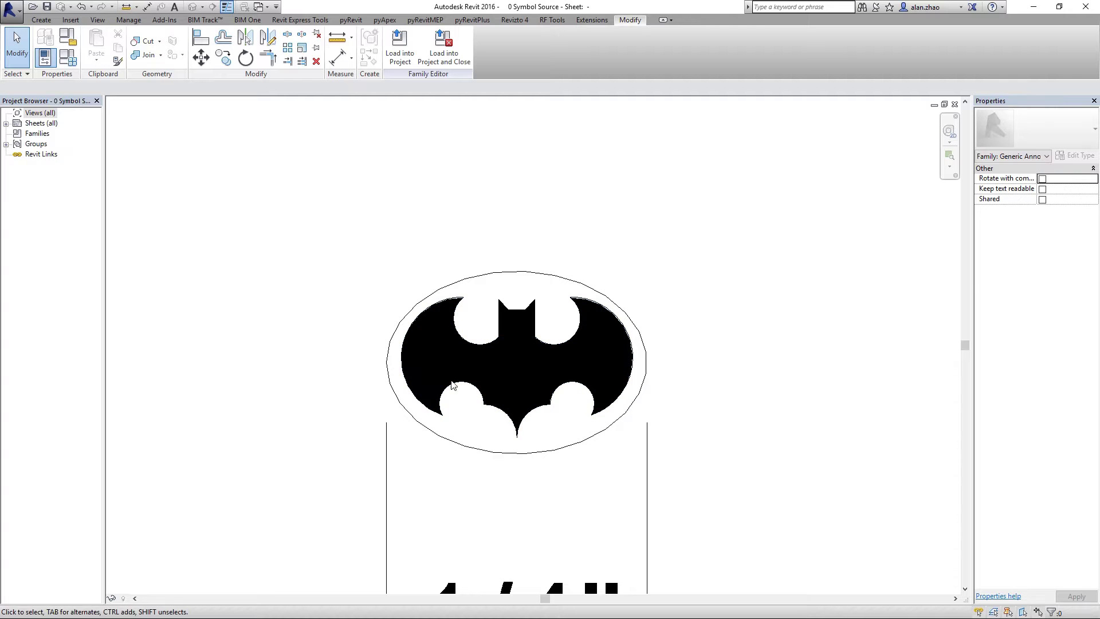
left_click_drag(298, 223, 751, 518)
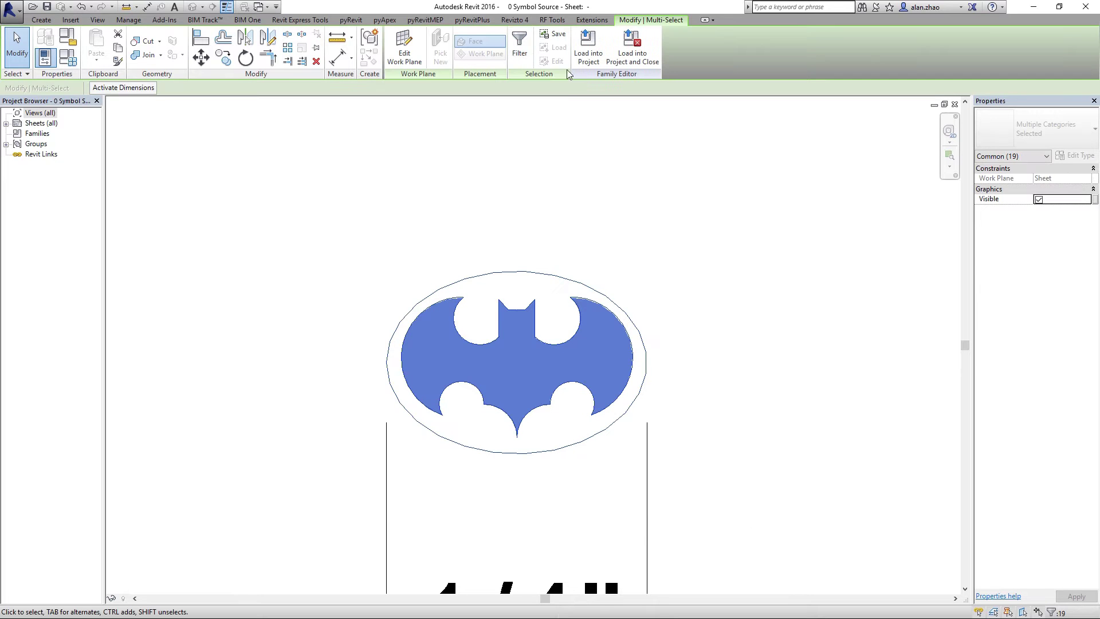
left_click(880, 41)
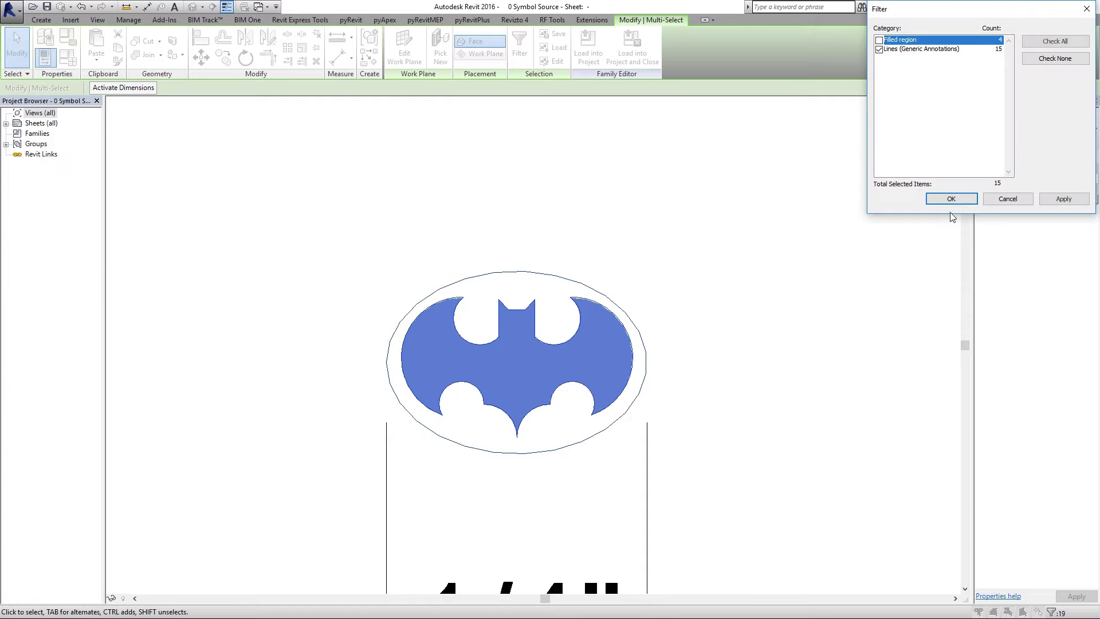
left_click(951, 198)
key("c")
key("o")
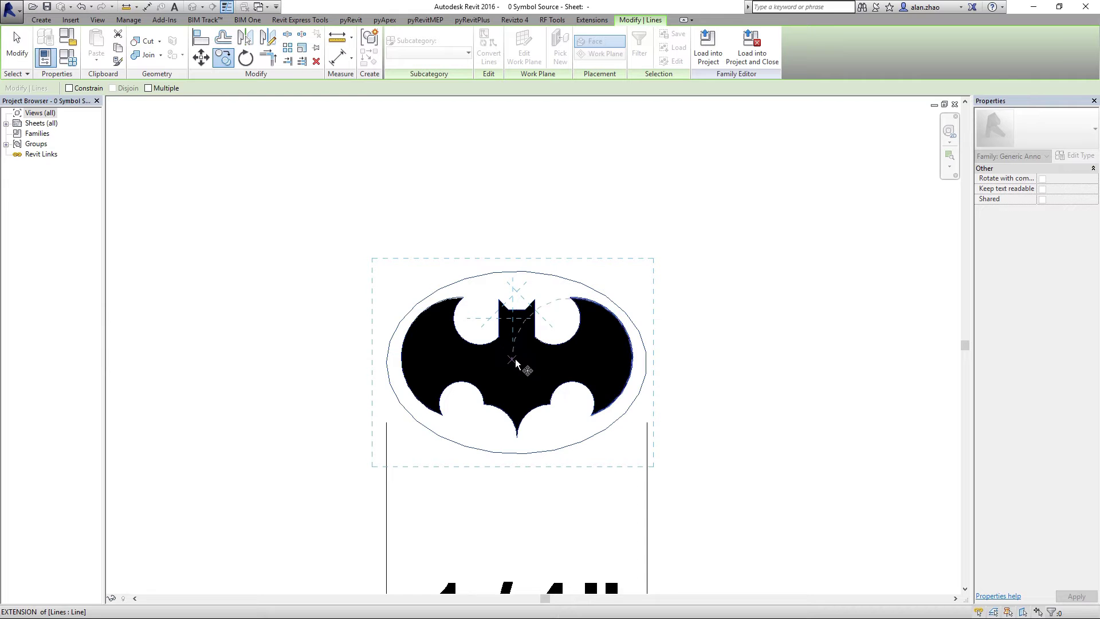
left_click(516, 361)
left_click(820, 378)
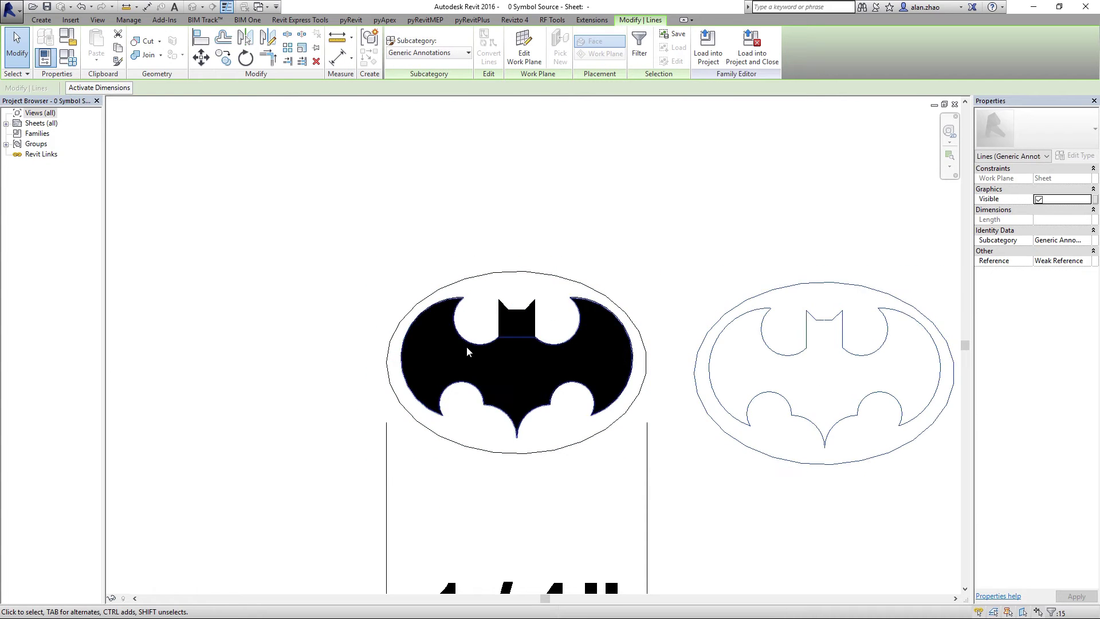
scroll(450, 345, "down", 1)
left_click(891, 486)
Check the lengths of the head's short horizontal, ear and vertical lines in the copied linework
scroll(888, 484, "up", 3)
scroll(729, 241, "up", 8)
scroll(691, 178, "up", 1)
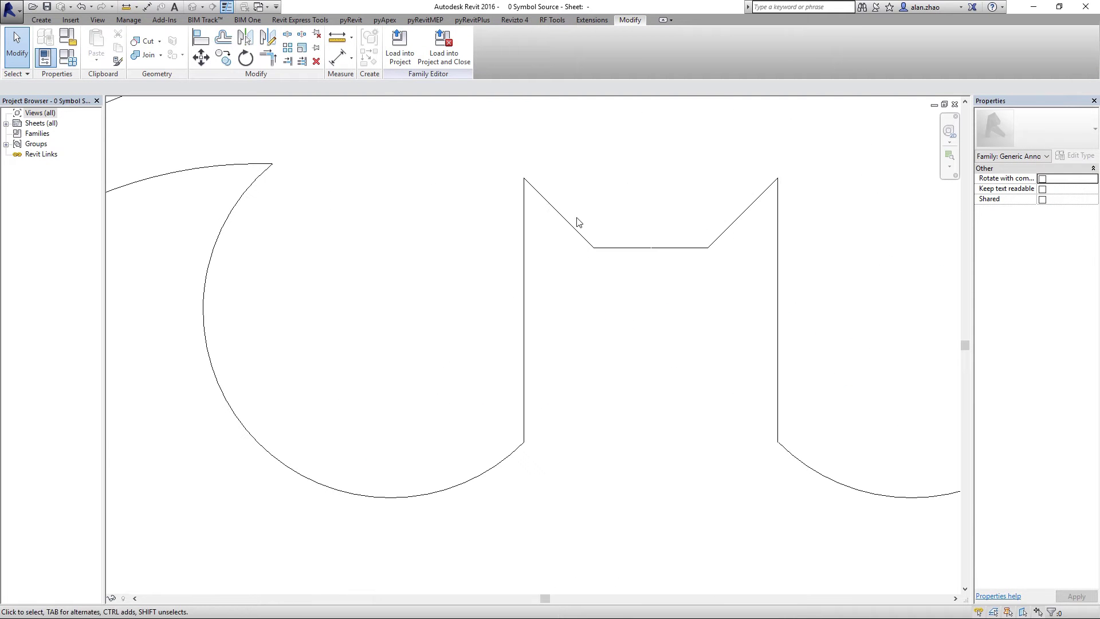
left_click(624, 247)
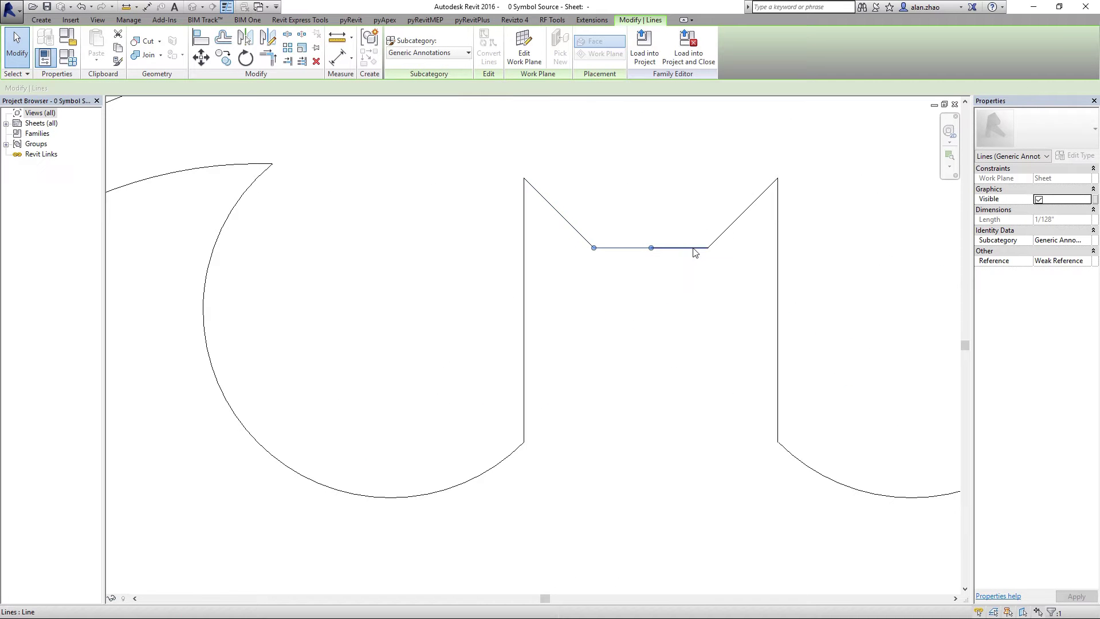
left_click(715, 240)
left_click(778, 287)
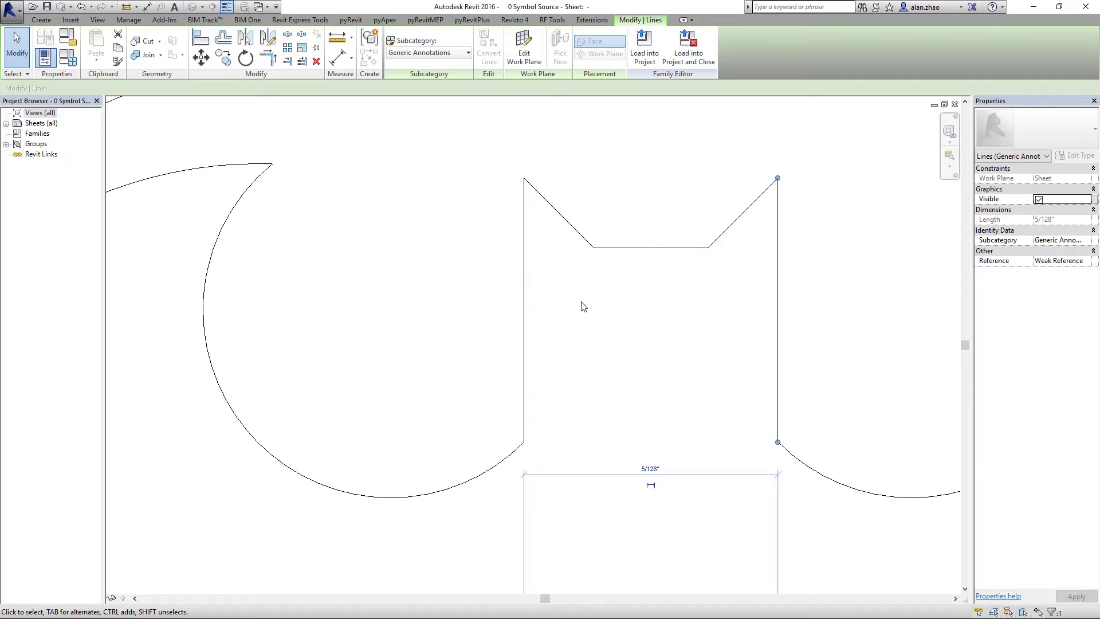
left_click(525, 283)
Move the left ear's filled region out of the finished Batman symbol to above the oval's upper left
scroll(768, 267, "down", 4)
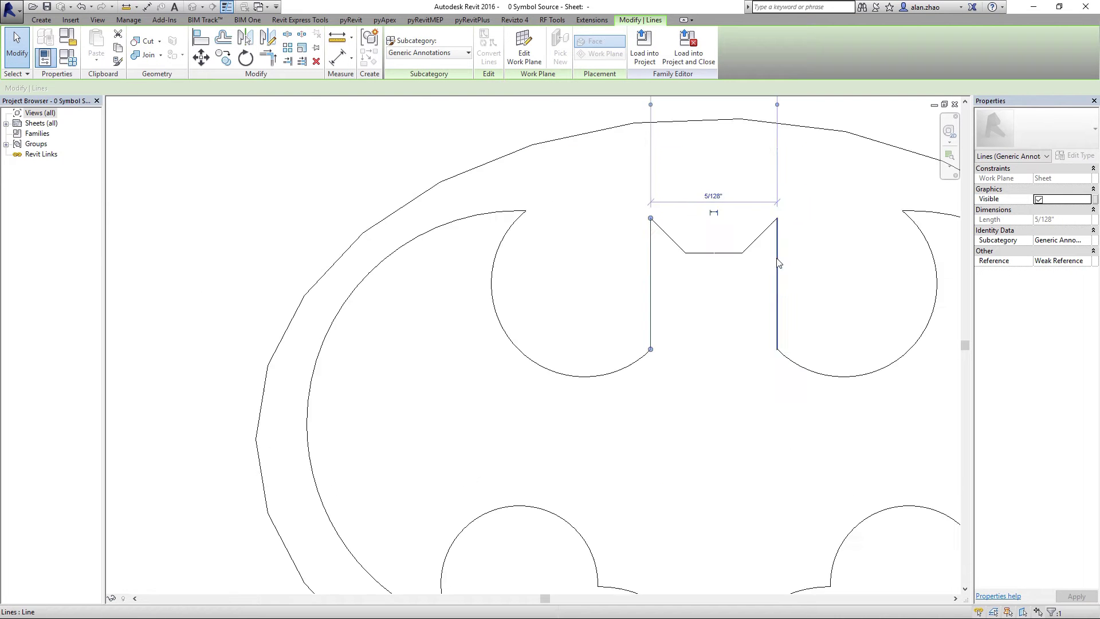
scroll(768, 268, "down", 1)
scroll(369, 273, "up", 3)
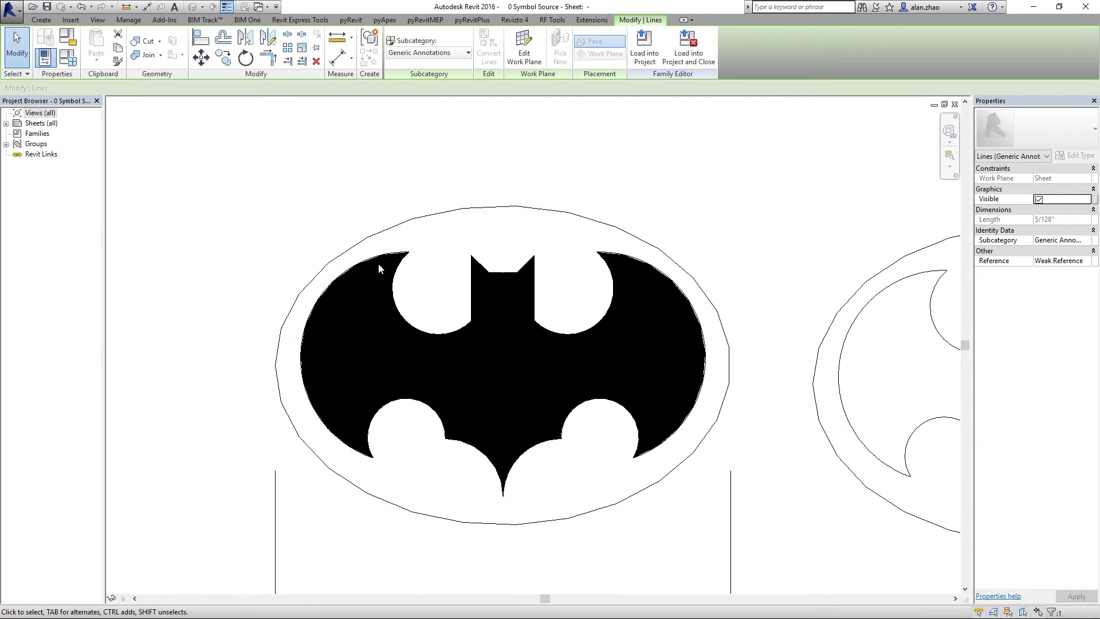
left_click(381, 259)
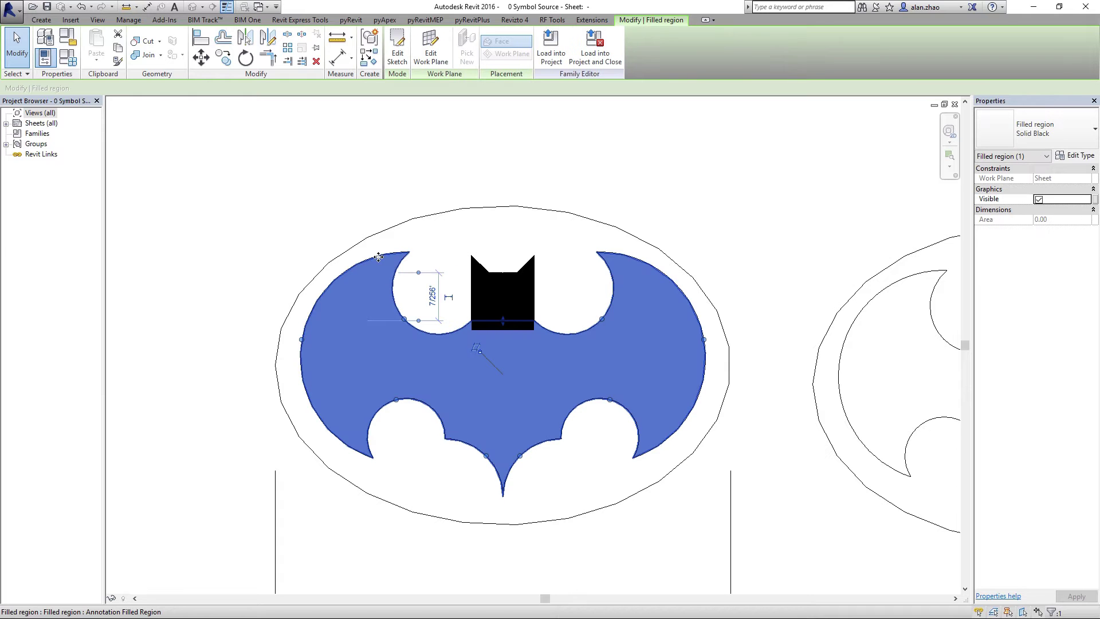
left_click(483, 267)
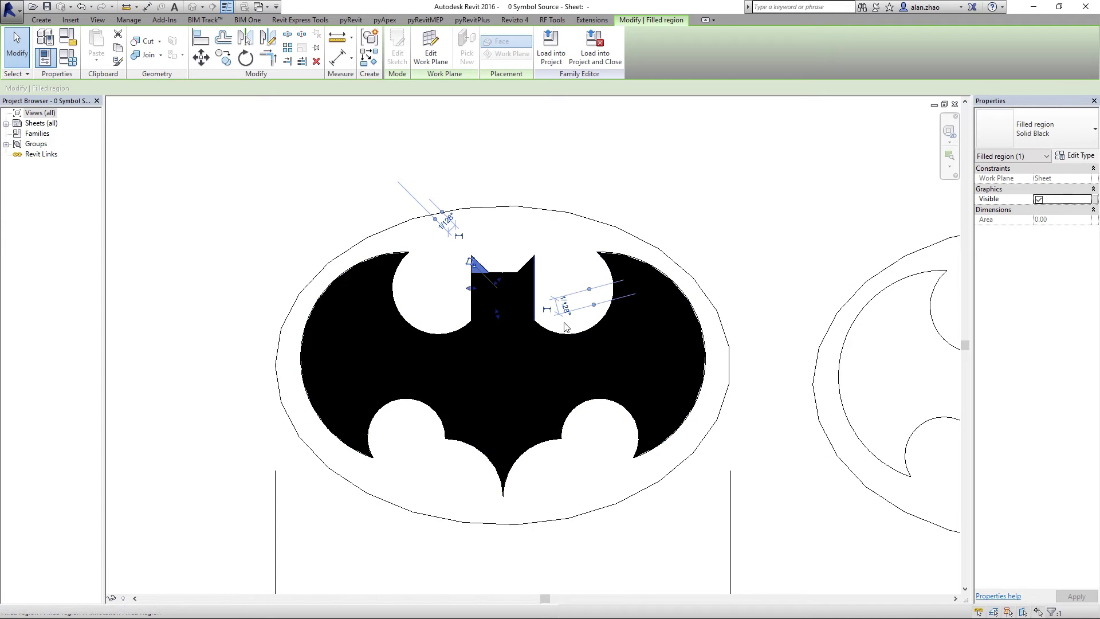
scroll(558, 267, "up", 3)
scroll(459, 247, "down", 3)
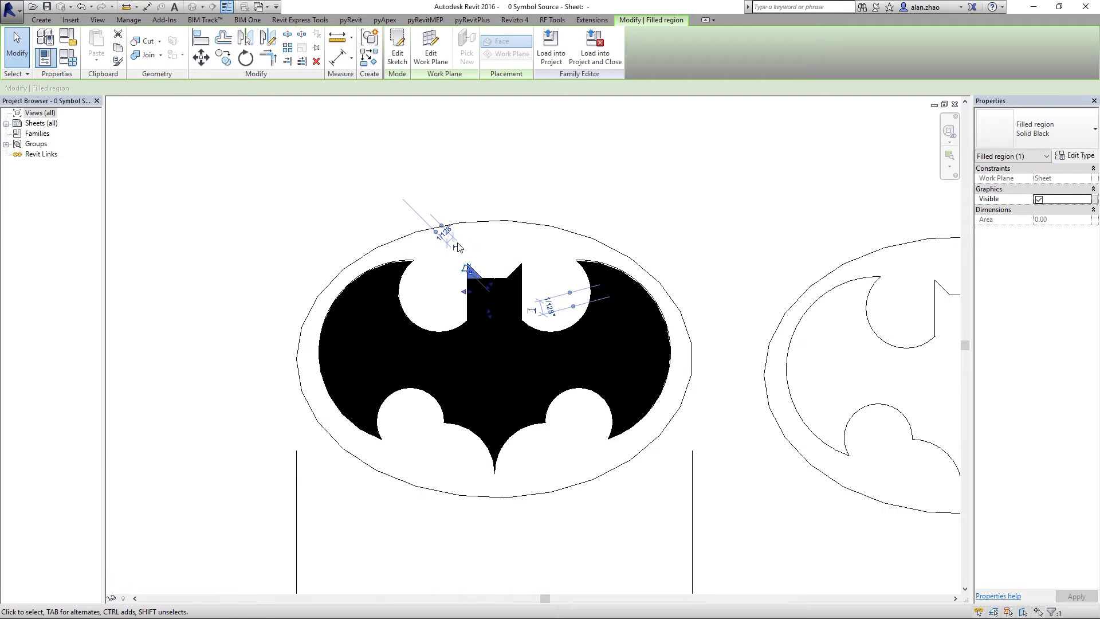
left_click(200, 57)
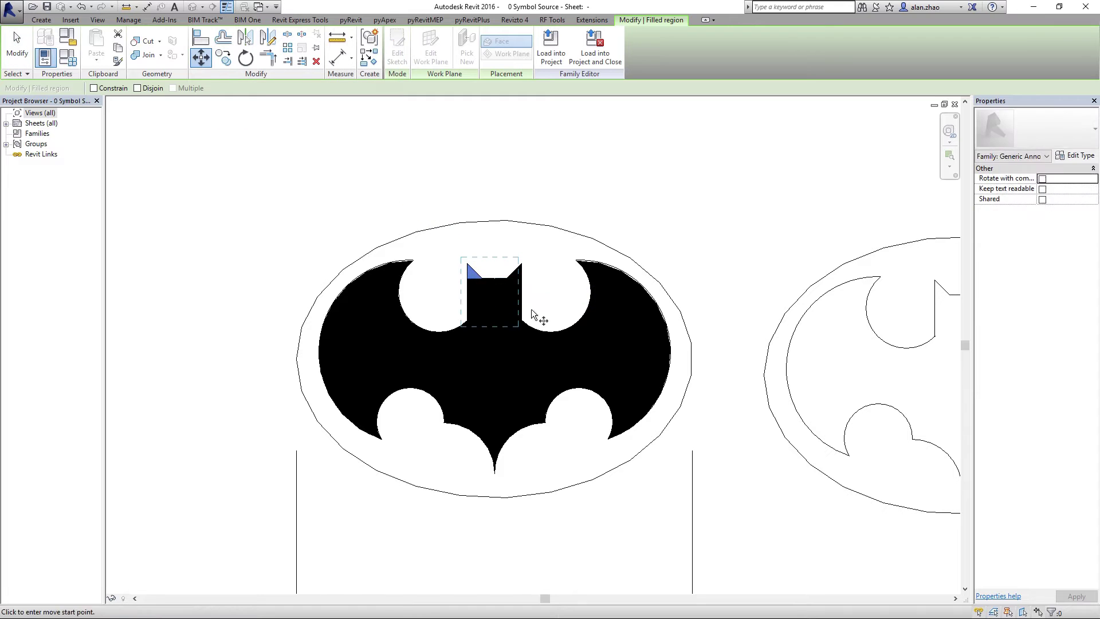
left_click(482, 278)
left_click(364, 169)
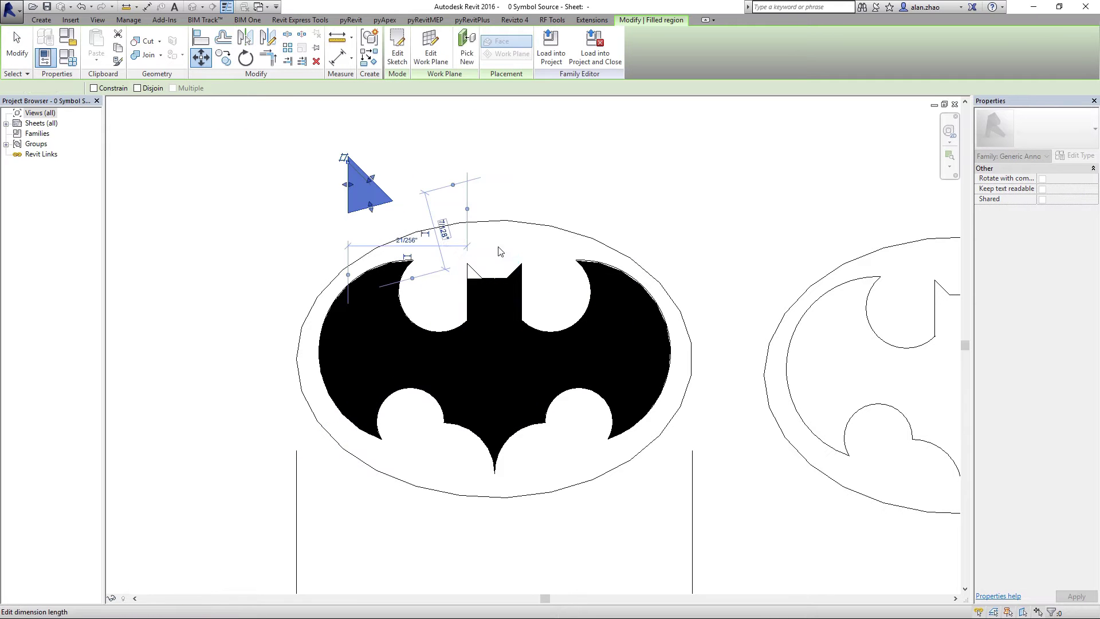
left_click(555, 112)
Move the right ear's filled region out of the head to above the oval's upper right
left_click(510, 279)
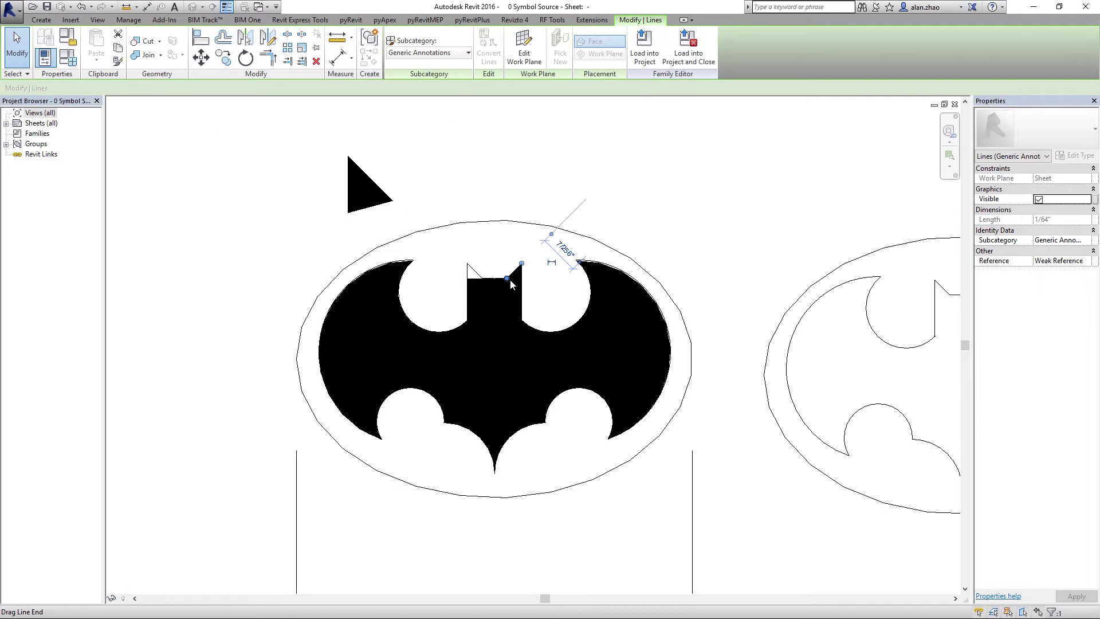
left_click(544, 278)
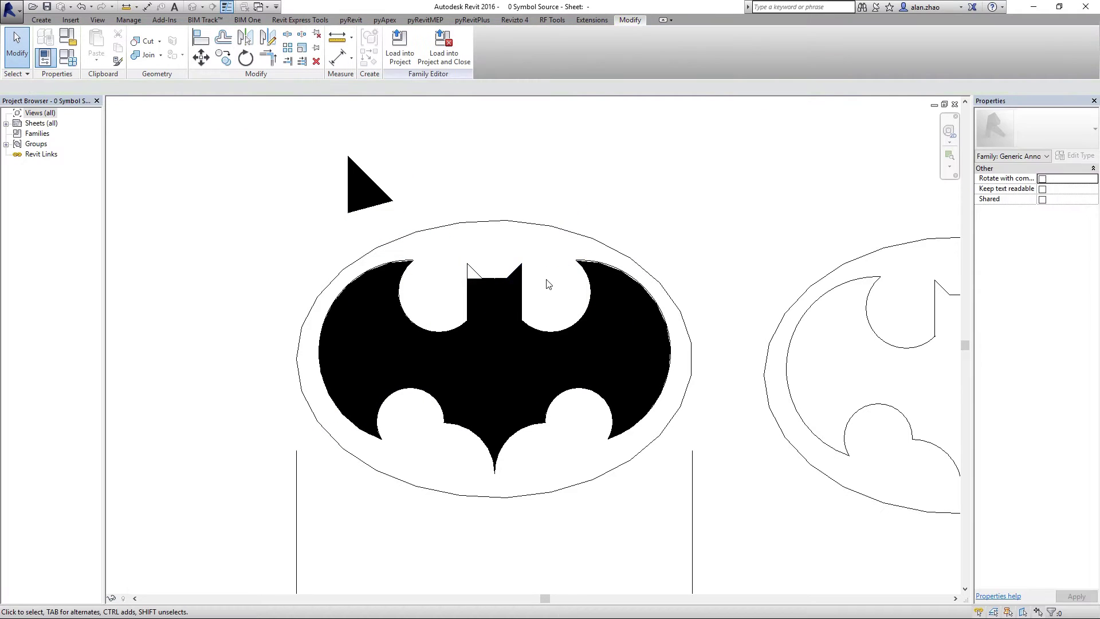
left_click(515, 274)
key("m")
key("v")
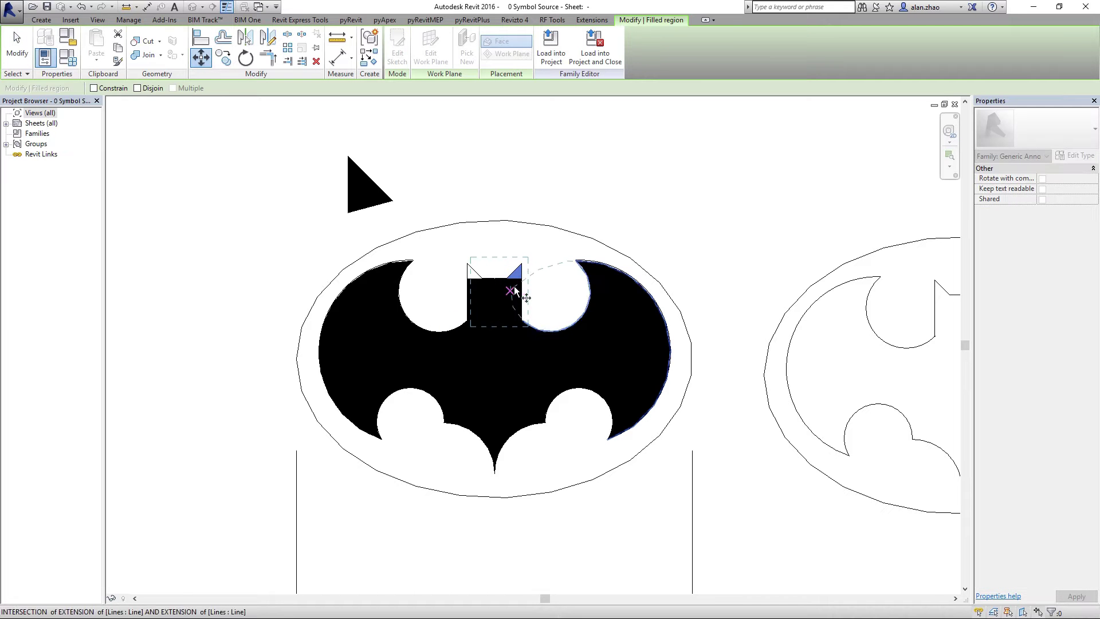
left_click(510, 291)
left_click(601, 179)
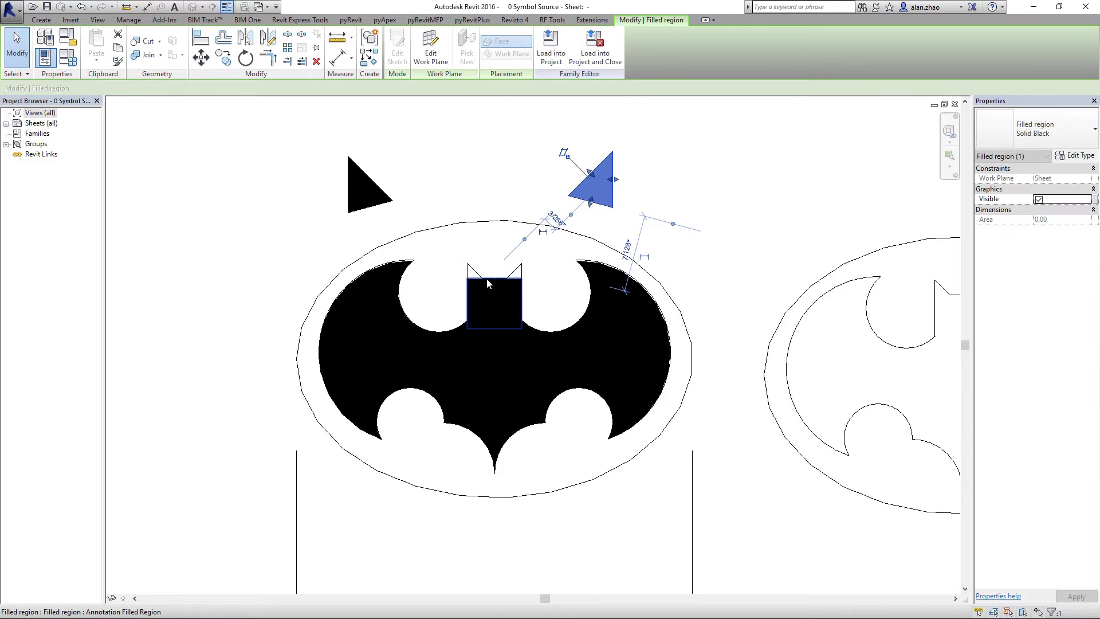
Move the rectangular head's filled region straight up, above the oval and between the two ear pieces
left_click(491, 292)
key("m")
key("v")
left_click(497, 288)
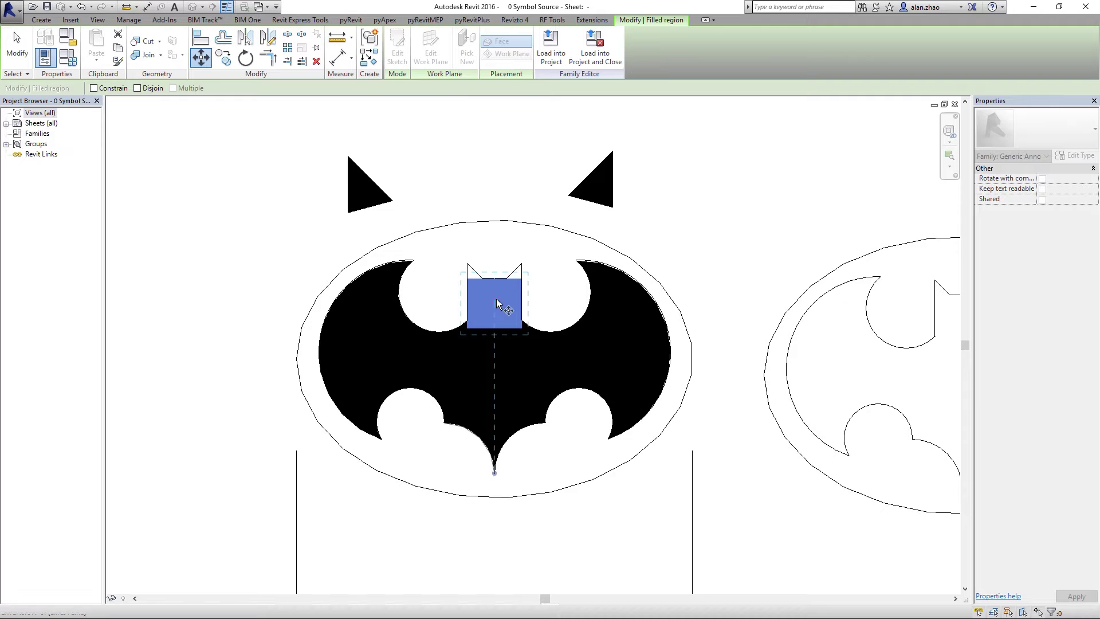
left_click(494, 167)
scroll(491, 269, "up", 3)
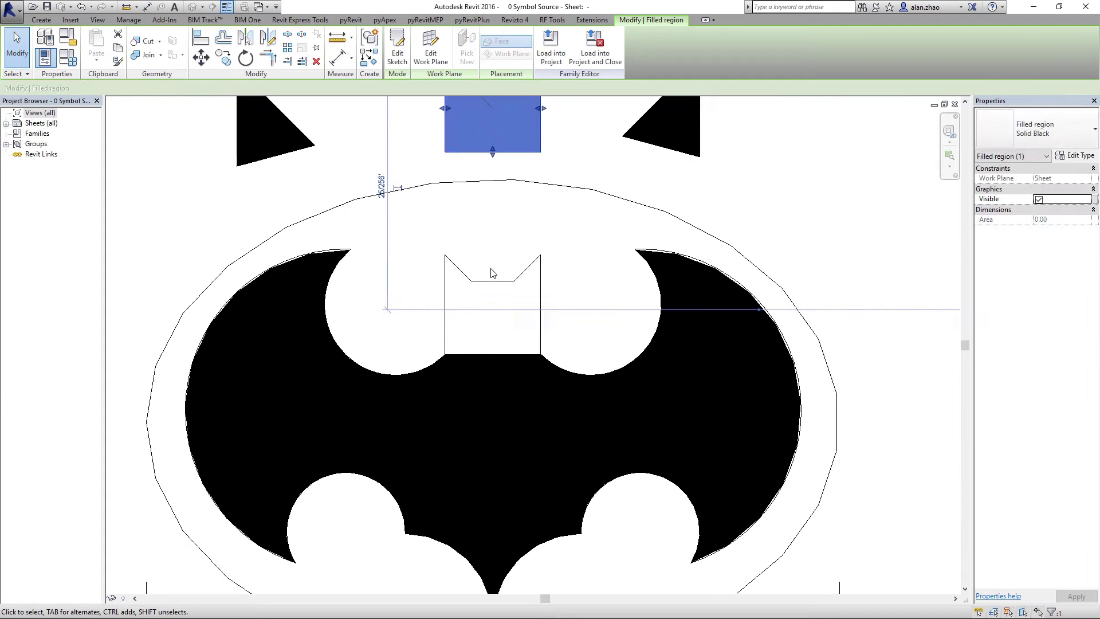
key("Escape")
Try to sketch a Solid Black filled region boundary line along the inner slope of the head's left ear
scroll(491, 264, "down", 3)
scroll(484, 312, "up", 5)
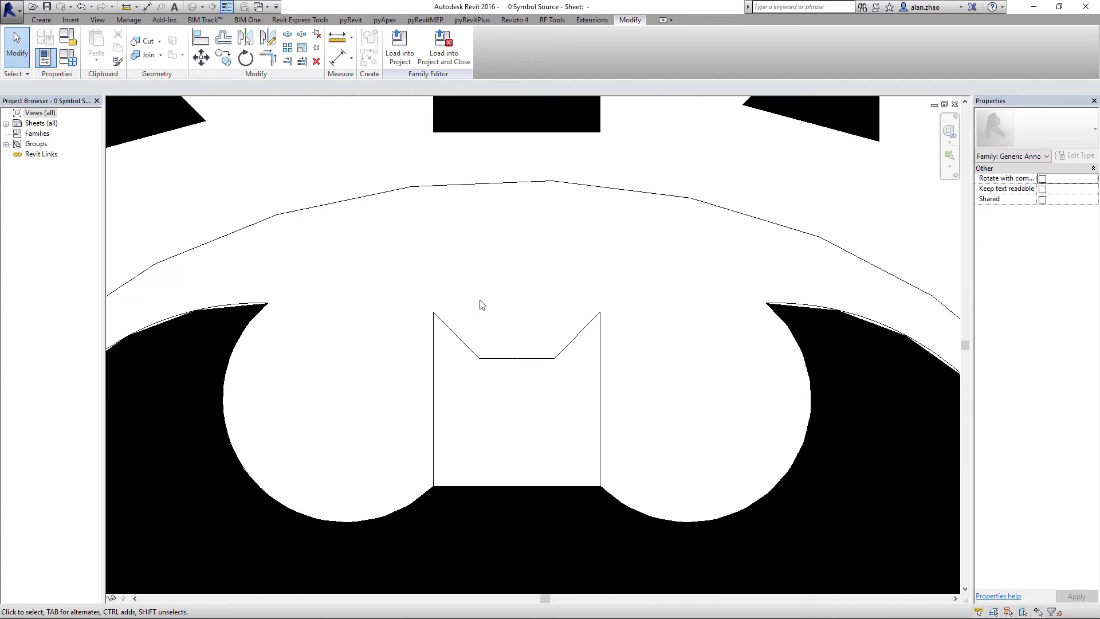
left_click(42, 20)
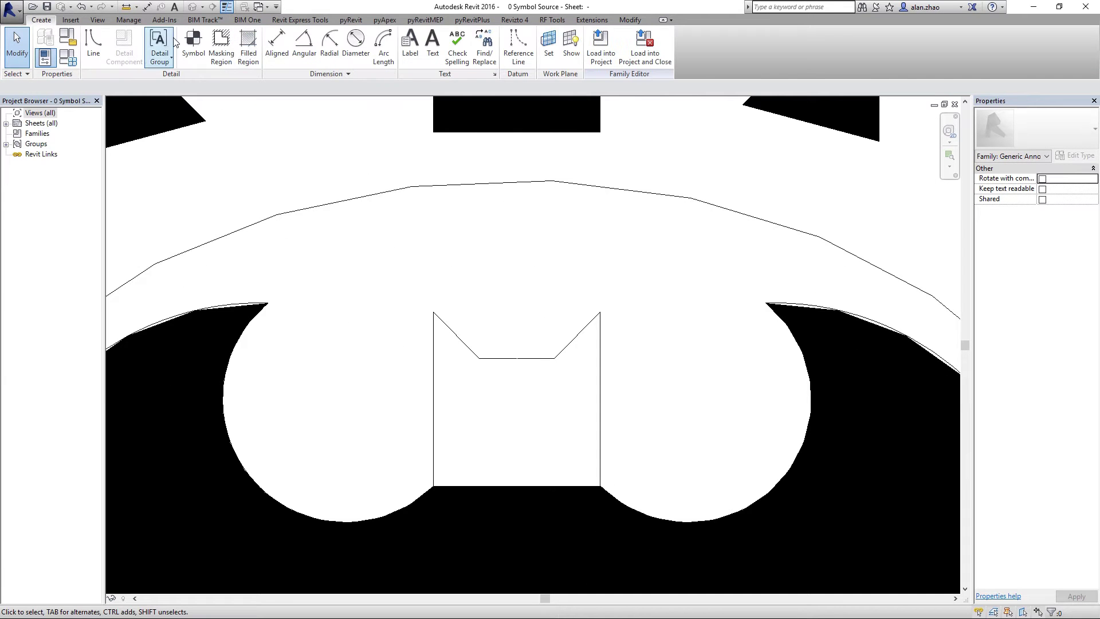
left_click(250, 43)
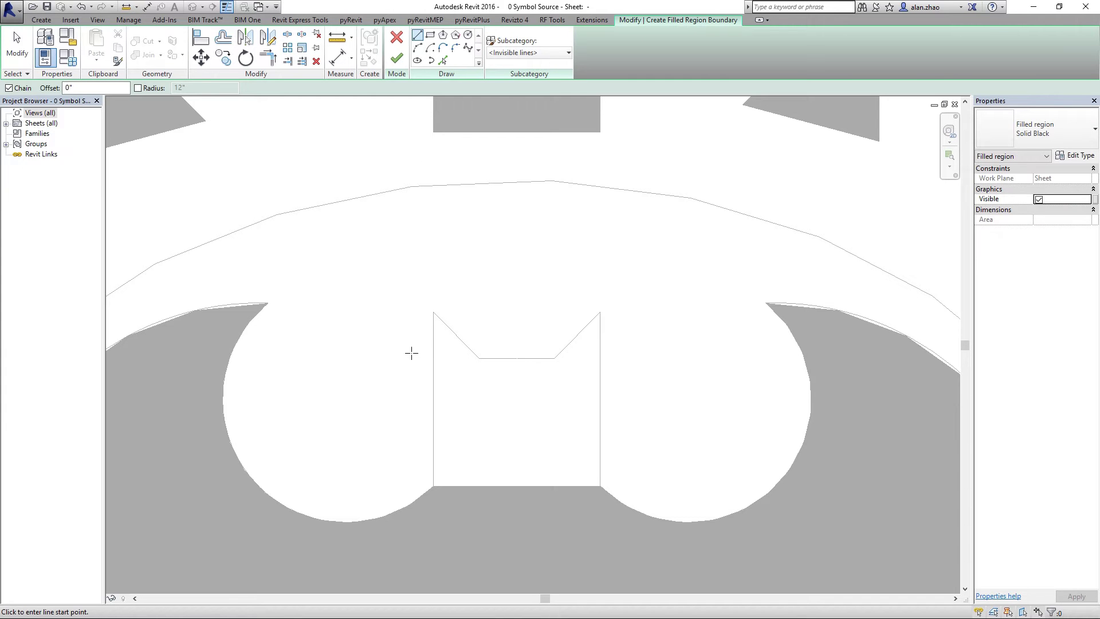
left_click(433, 312)
left_click(482, 361)
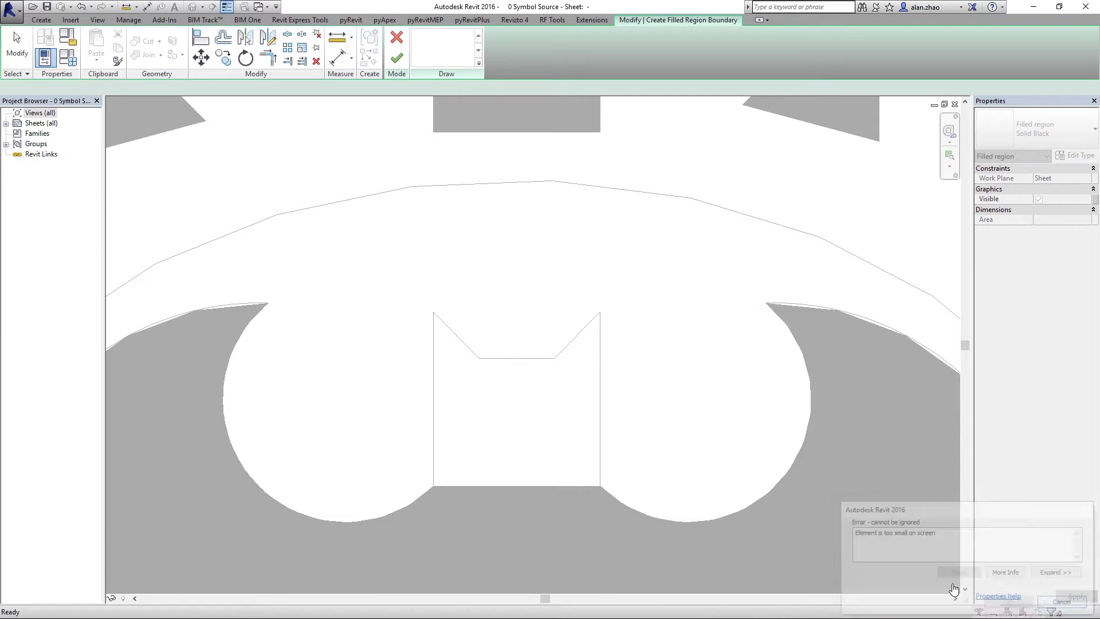
Sketch an open boundary in the empty area above both symbols: about 9/128" sloping down at 45°, a horizontal segment, and about 9/128" rising at 55°
scroll(516, 405, "down", 5)
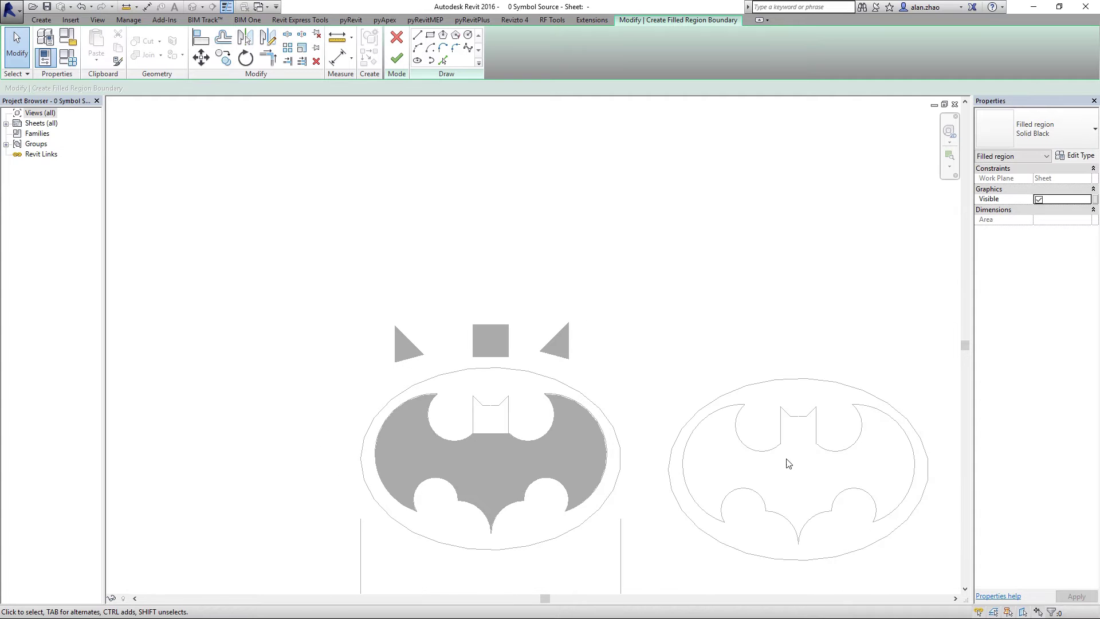
scroll(793, 424, "up", 2)
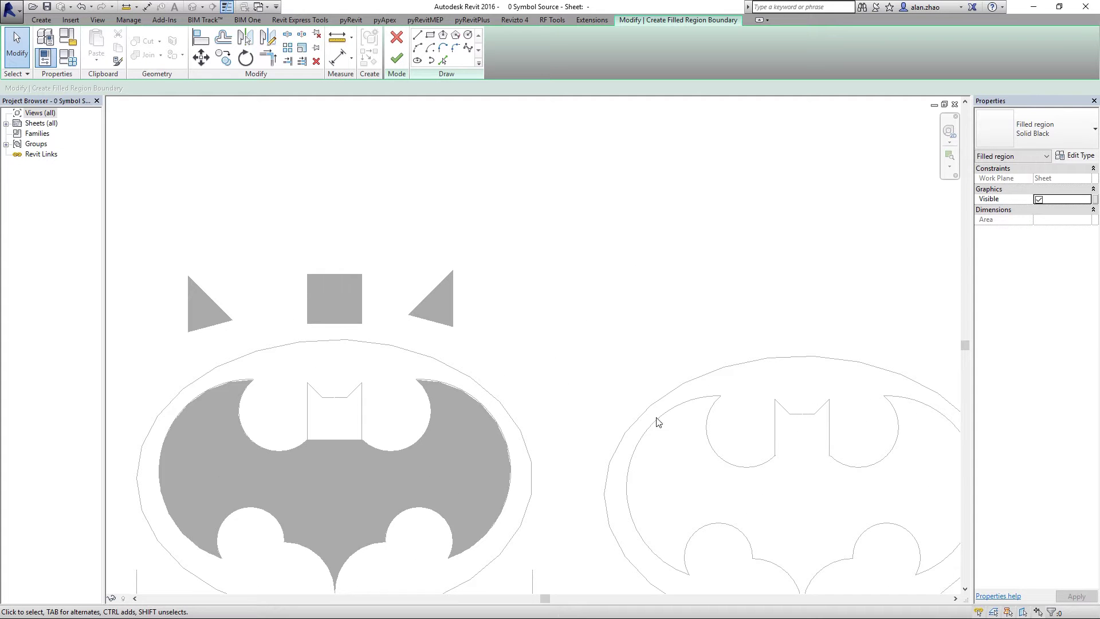
scroll(596, 496, "down", 2)
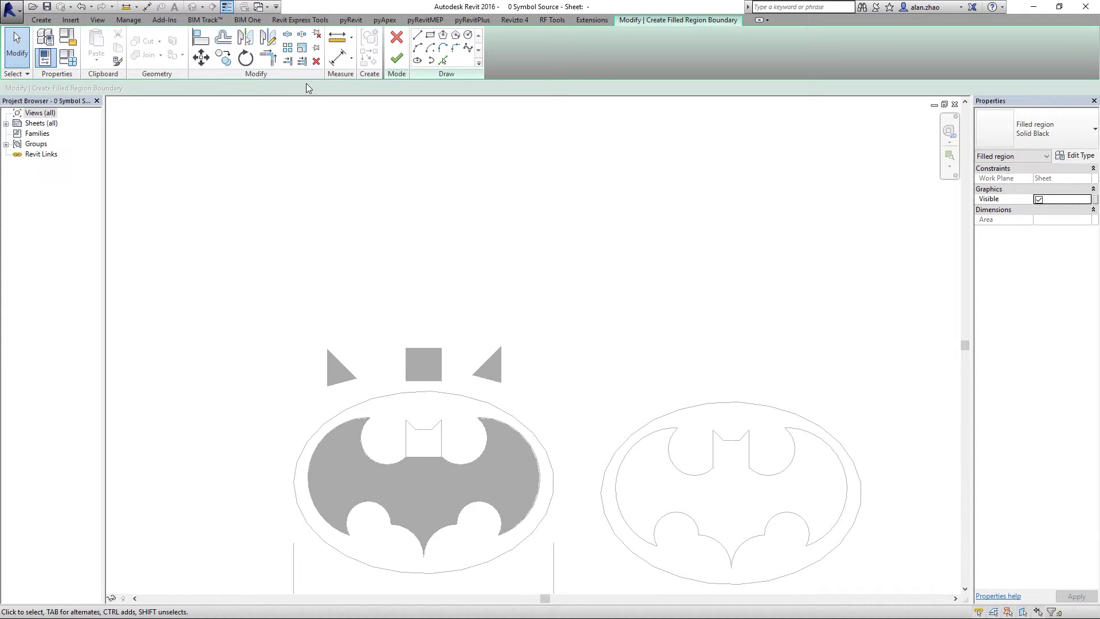
left_click(417, 35)
left_click(492, 178)
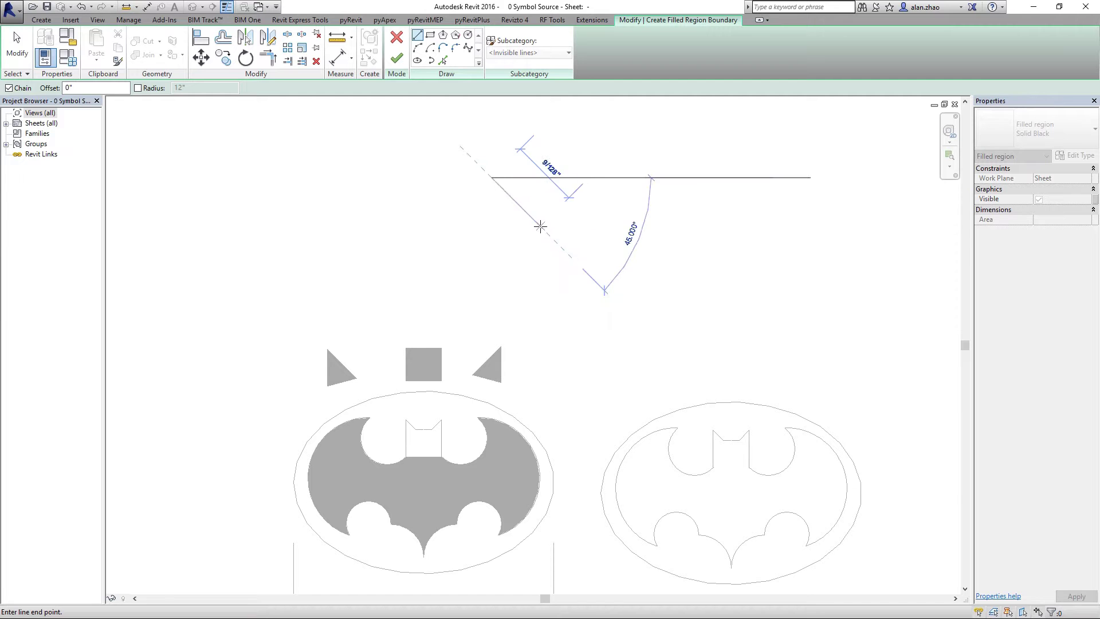
left_click(540, 226)
left_click(614, 227)
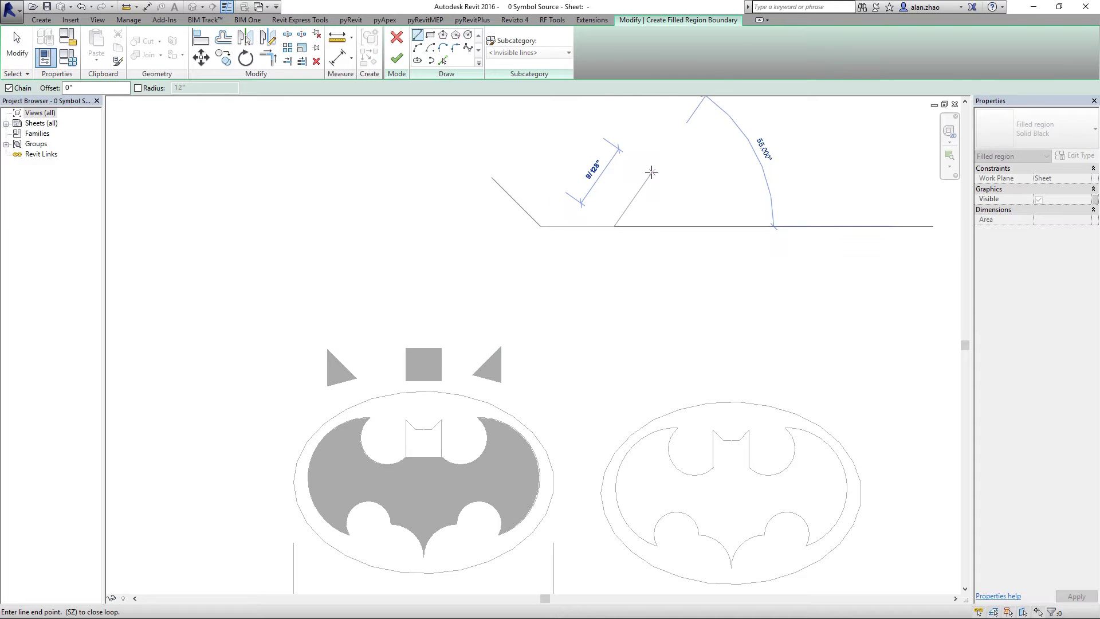
left_click(652, 172)
left_click(15, 37)
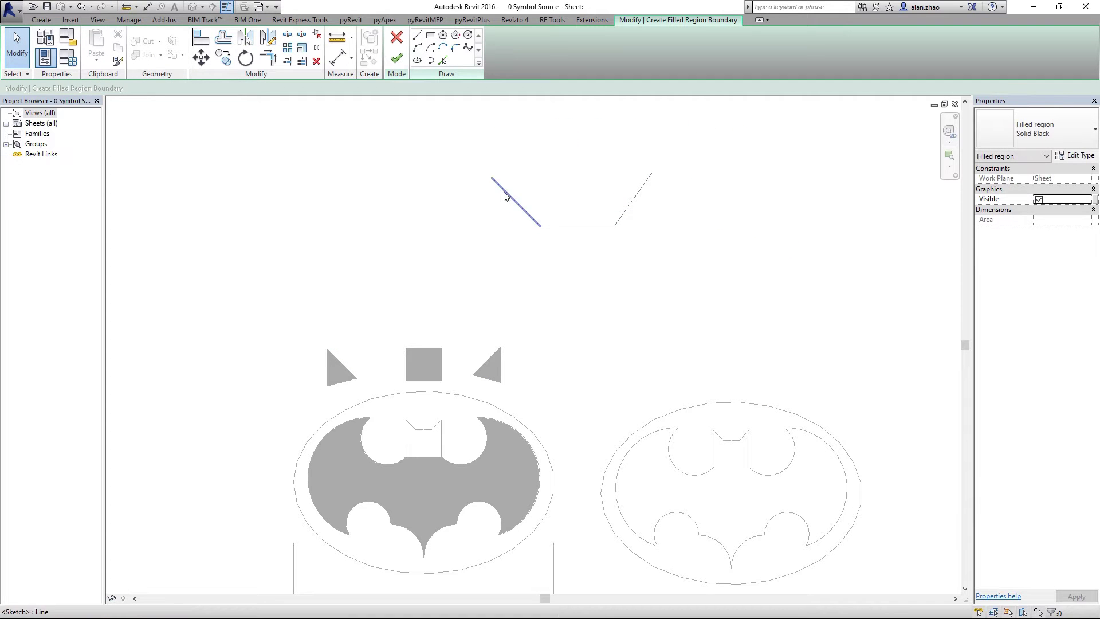
Try to scale the three sketched boundary lines numerically by 0.25 from the left line's upper endpoint
left_click_drag(450, 140, 738, 318)
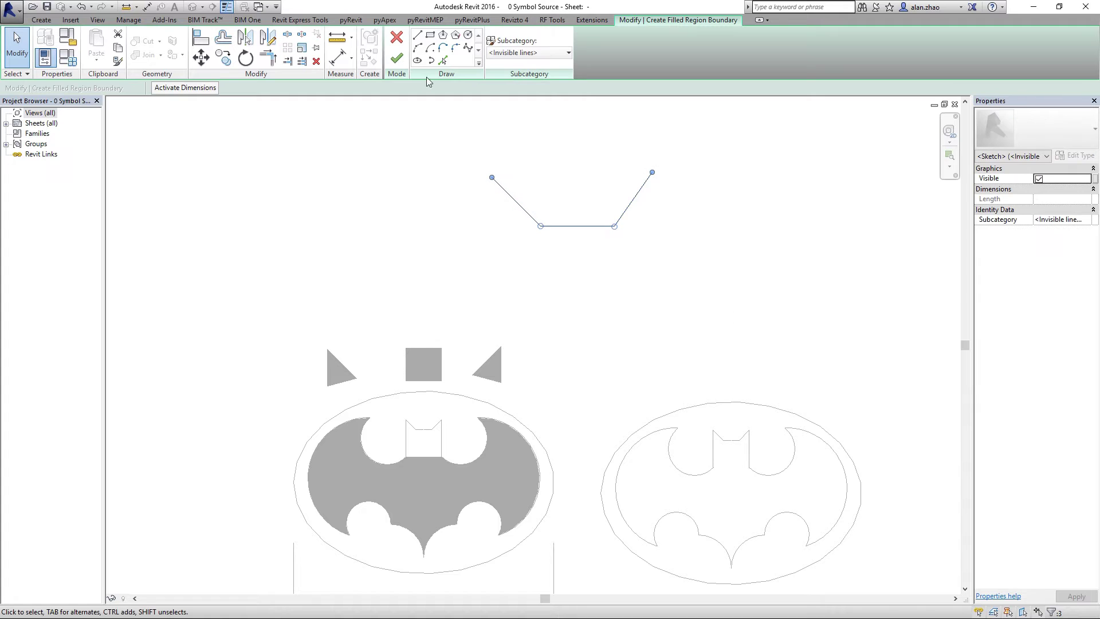
left_click(300, 51)
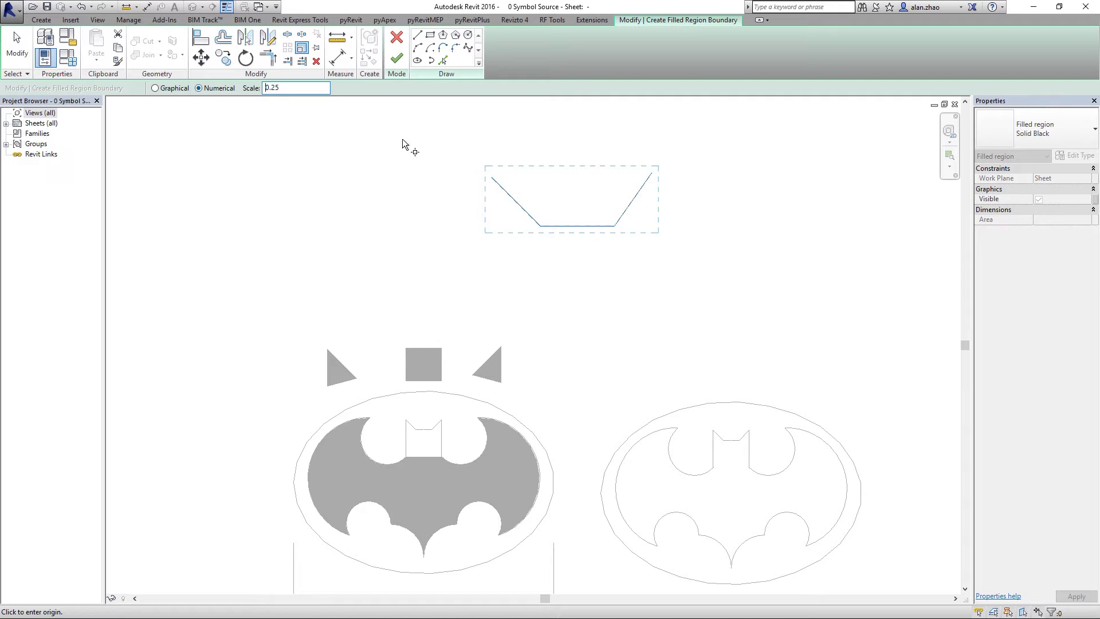
left_click(491, 177)
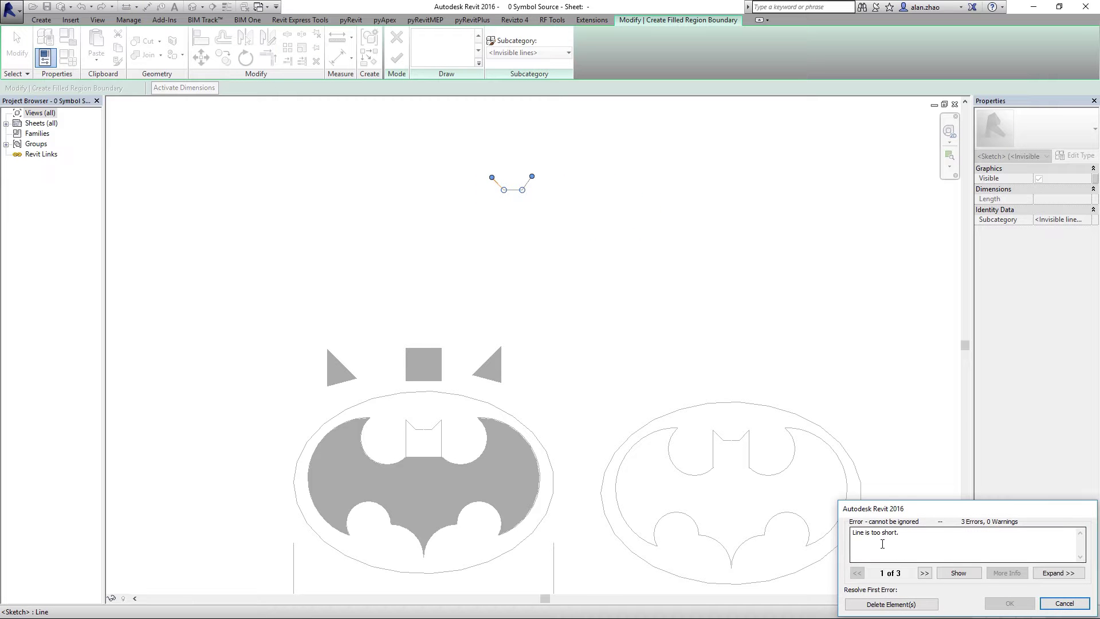
Delete the too-short boundary lines and discard the filled region sketch
left_click(891, 604)
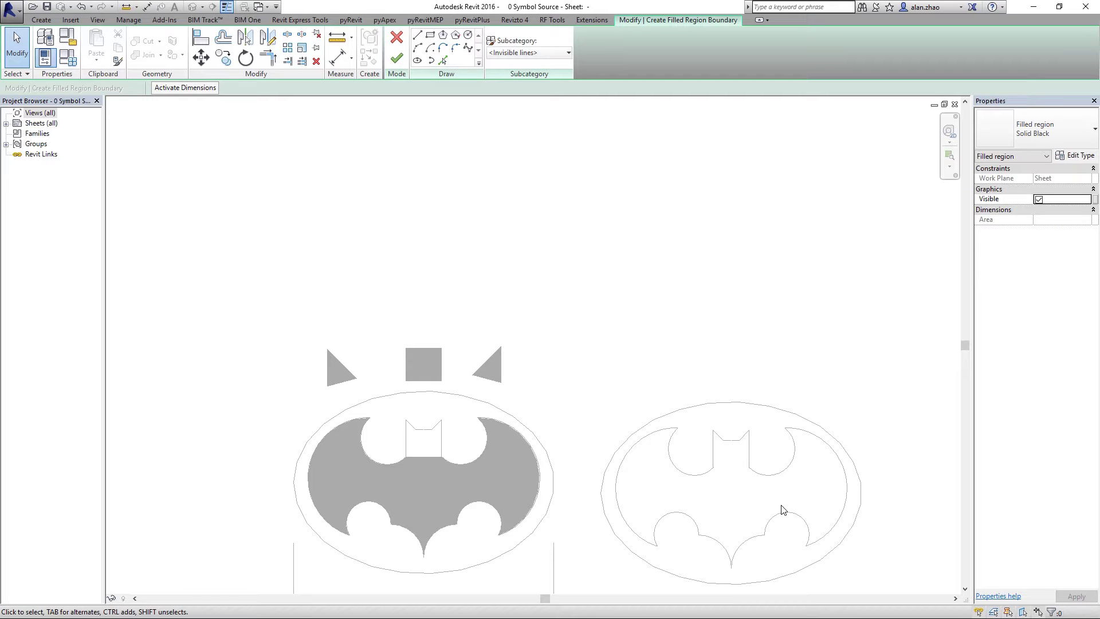
left_click(397, 37)
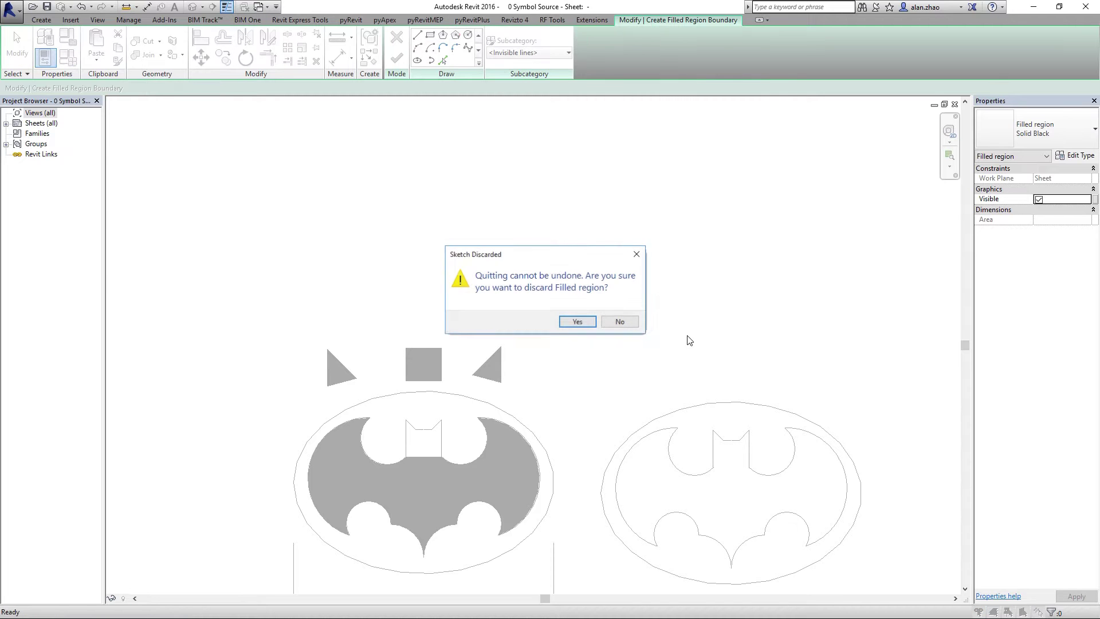
left_click(578, 321)
Undo the moves of the head's rectangular filled region and both ear filled regions
scroll(373, 481, "down", 4)
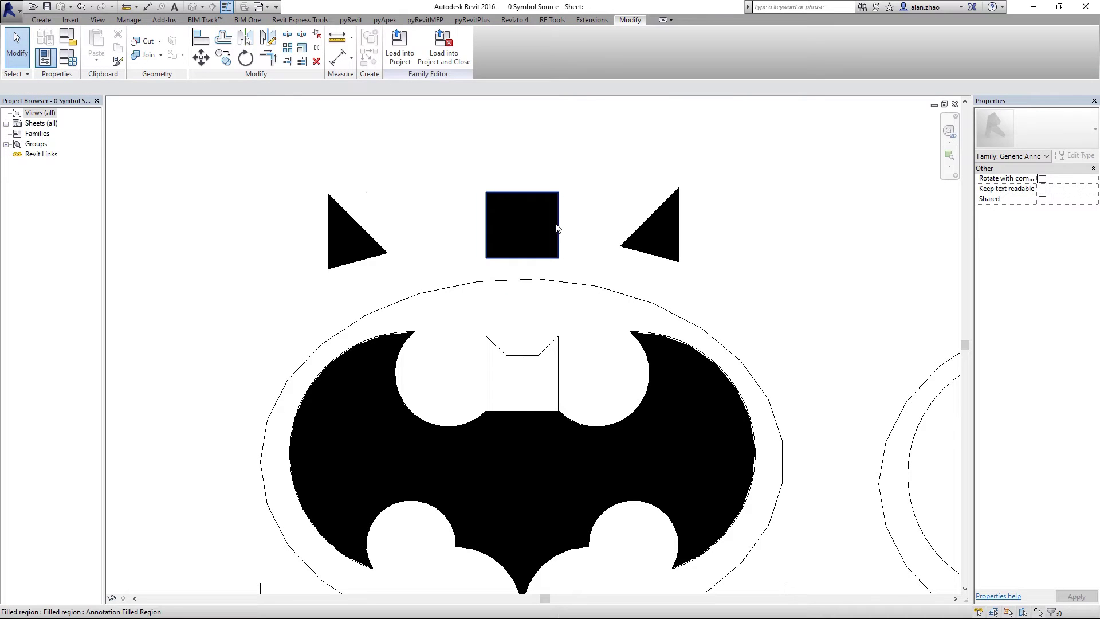
left_click(557, 228)
left_click(338, 226)
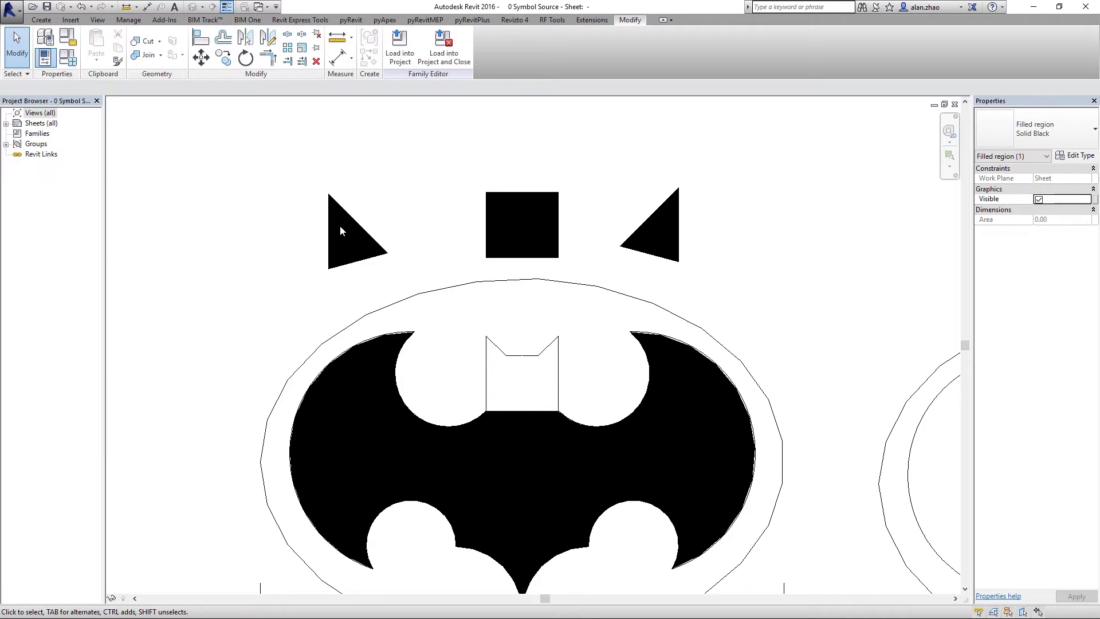
left_click(83, 8)
left_click(82, 8)
left_click(83, 8)
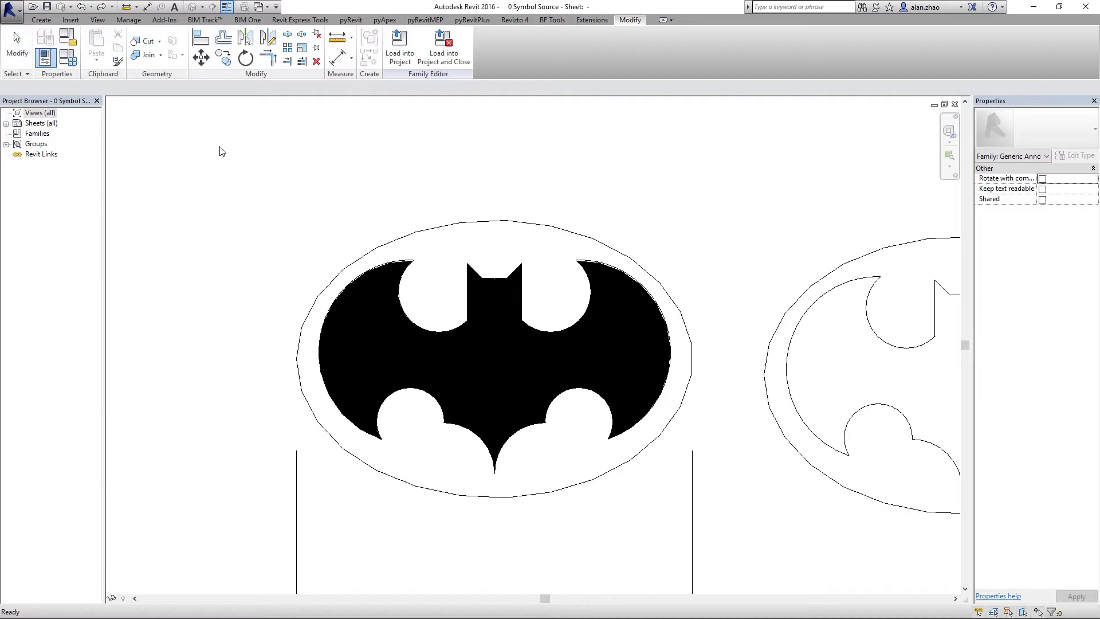
Turn off thin lines to show the Batman symbol and its copied linework with their real line weights
scroll(481, 277, "up", 3)
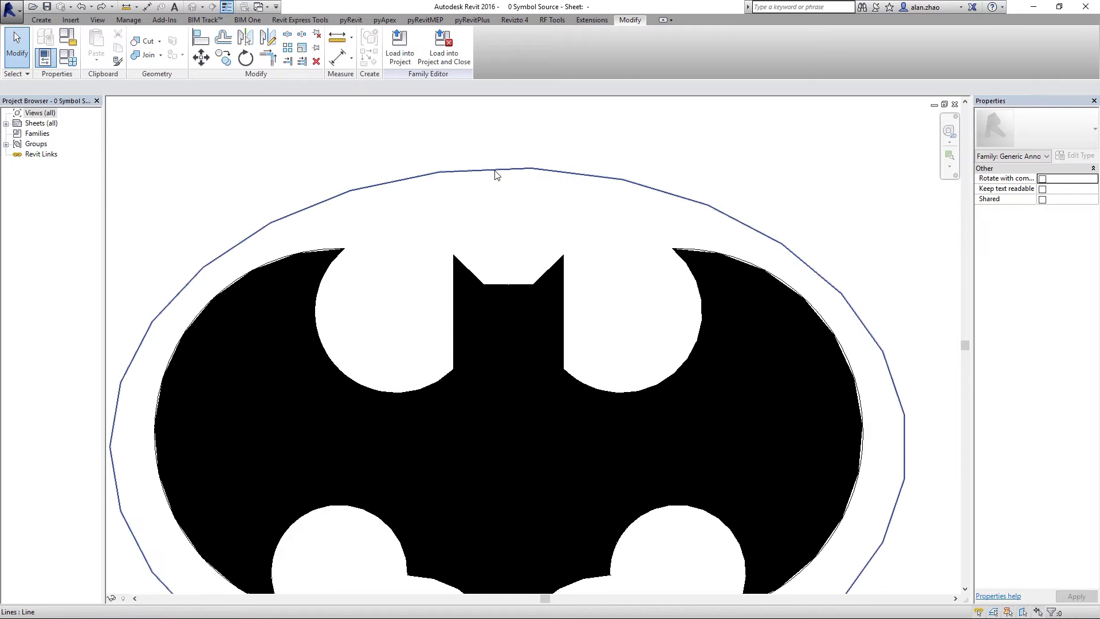
scroll(459, 225, "down", 4)
scroll(549, 178, "up", 2)
scroll(549, 178, "down", 2)
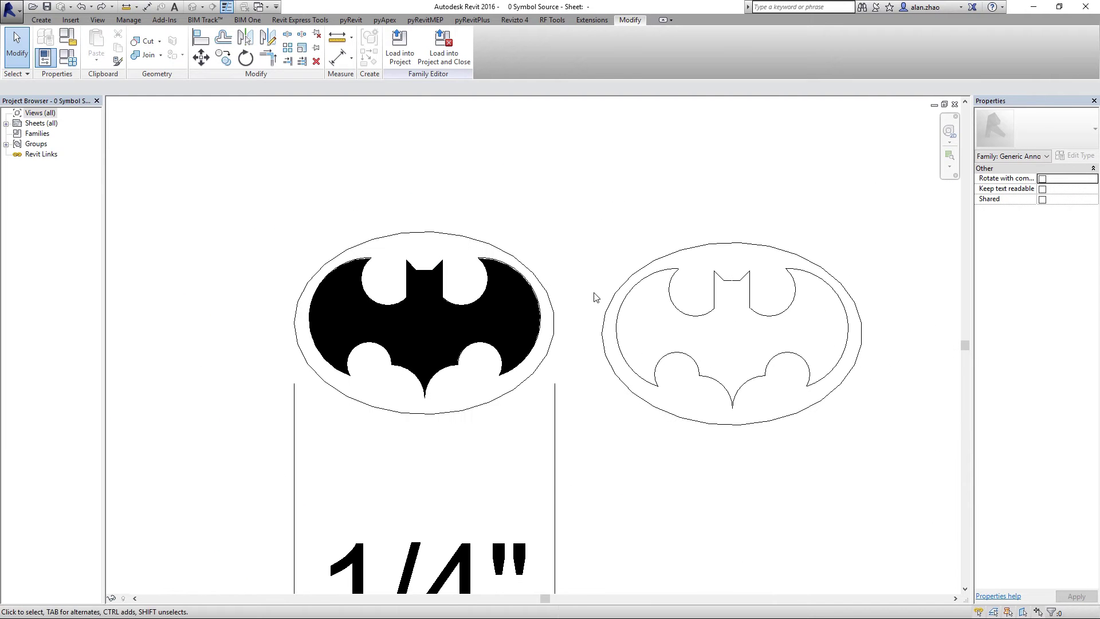
left_click(227, 6)
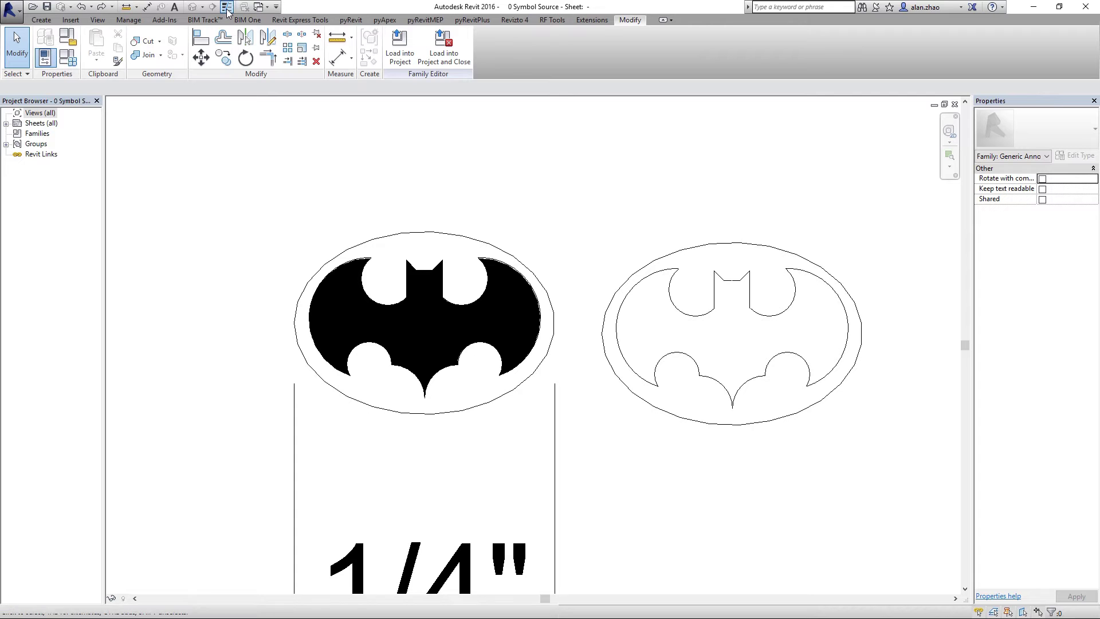
left_click_drag(219, 166, 619, 462)
left_click(571, 398)
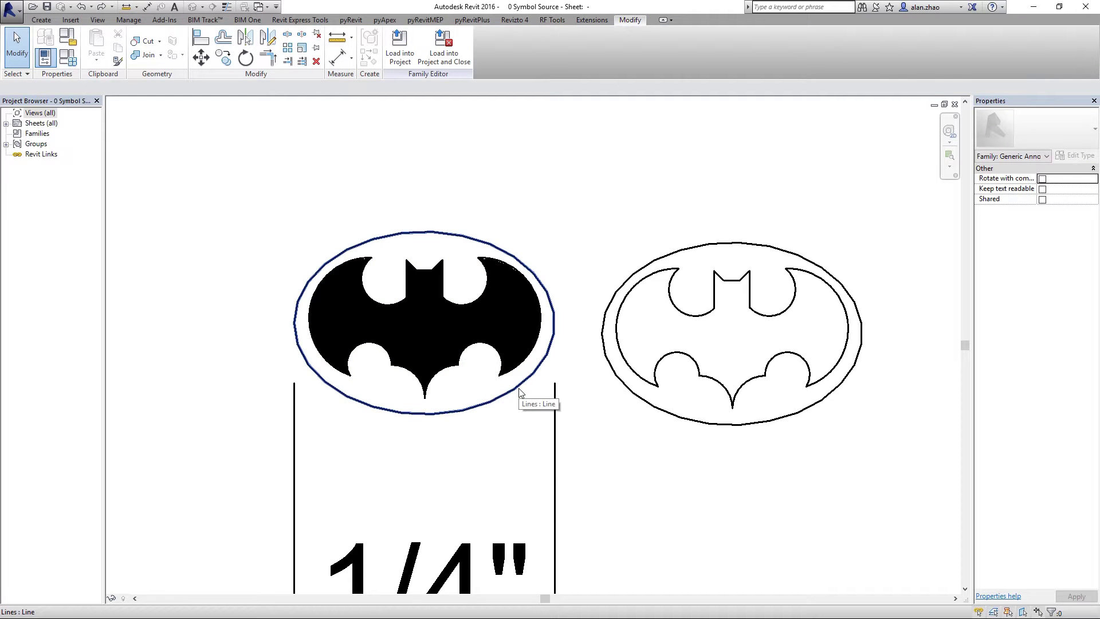
scroll(521, 392, "down", 2)
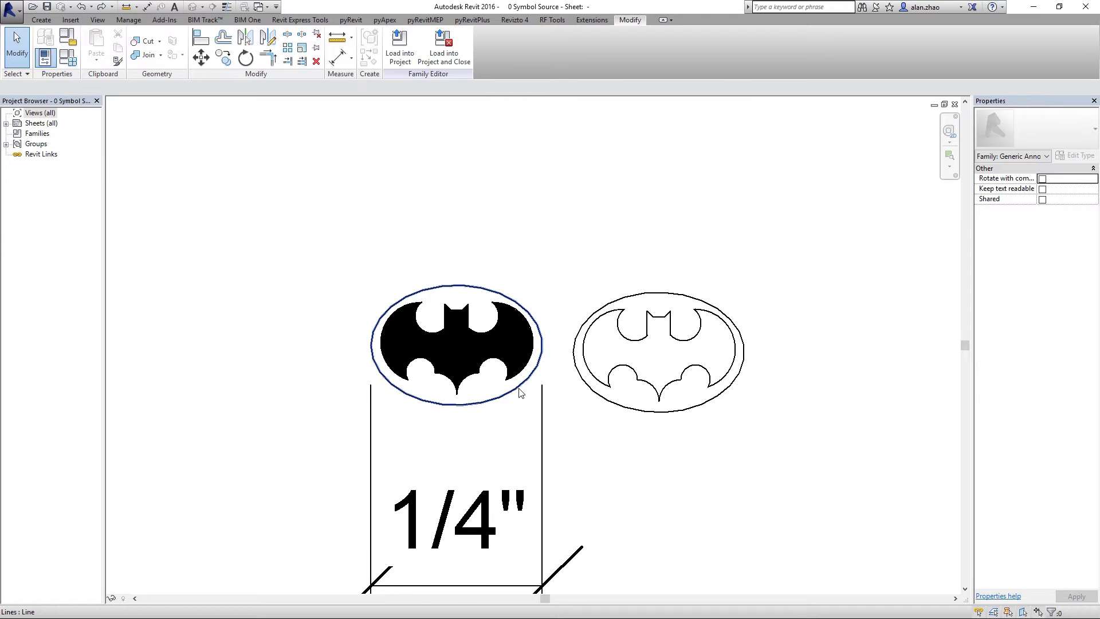
scroll(521, 392, "up", 1)
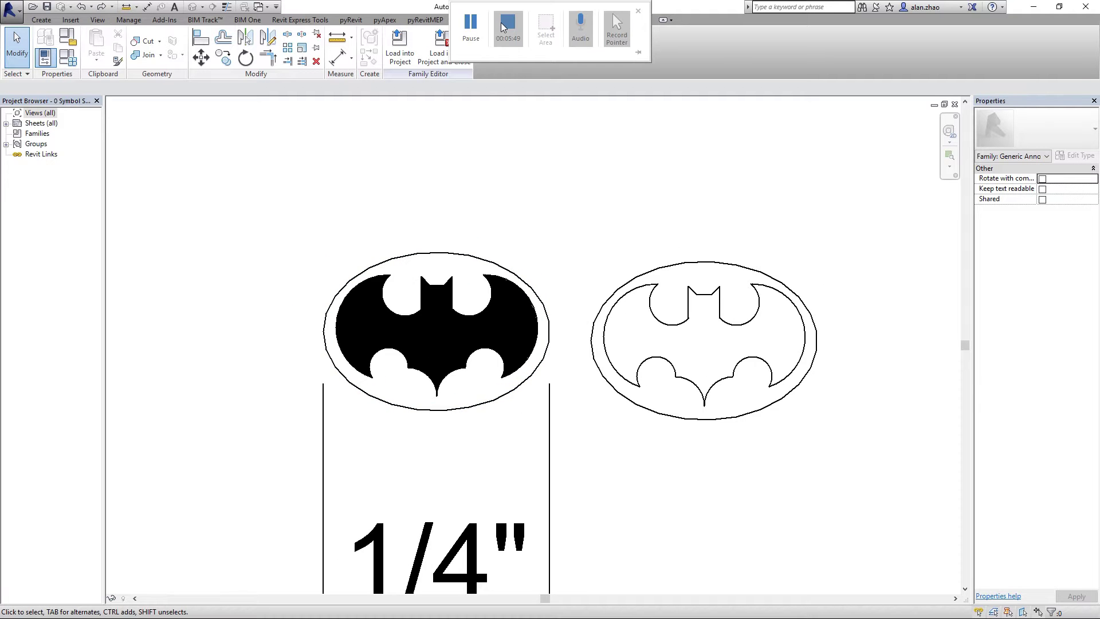
left_click(503, 26)
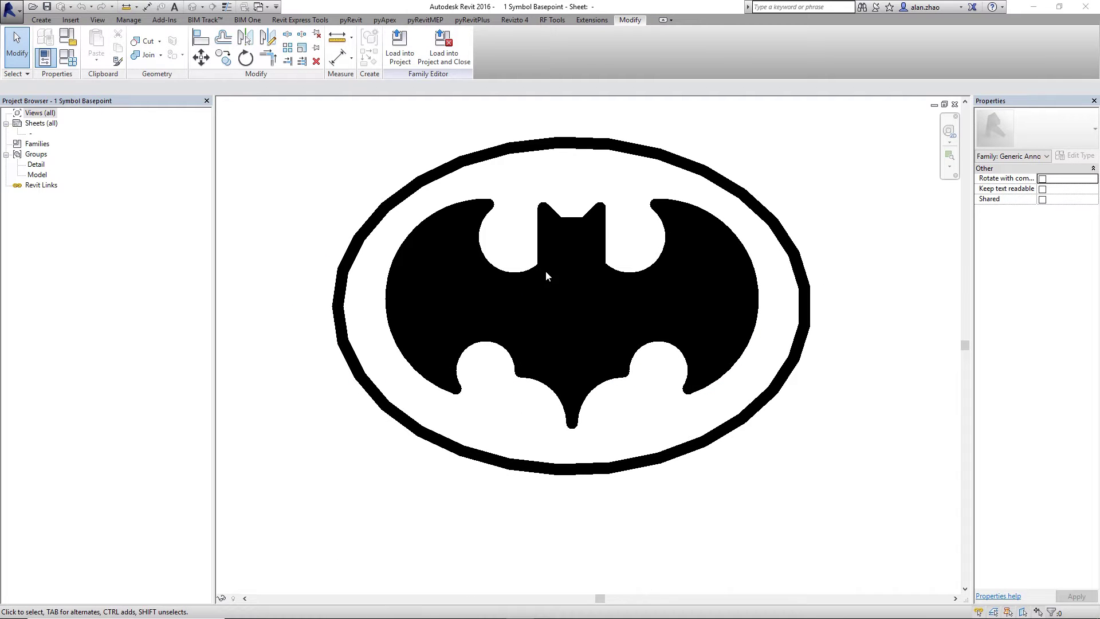
Load the 1 Symbol Basepoint family into the project rac_basic_sample_project.rvt
left_click(575, 150)
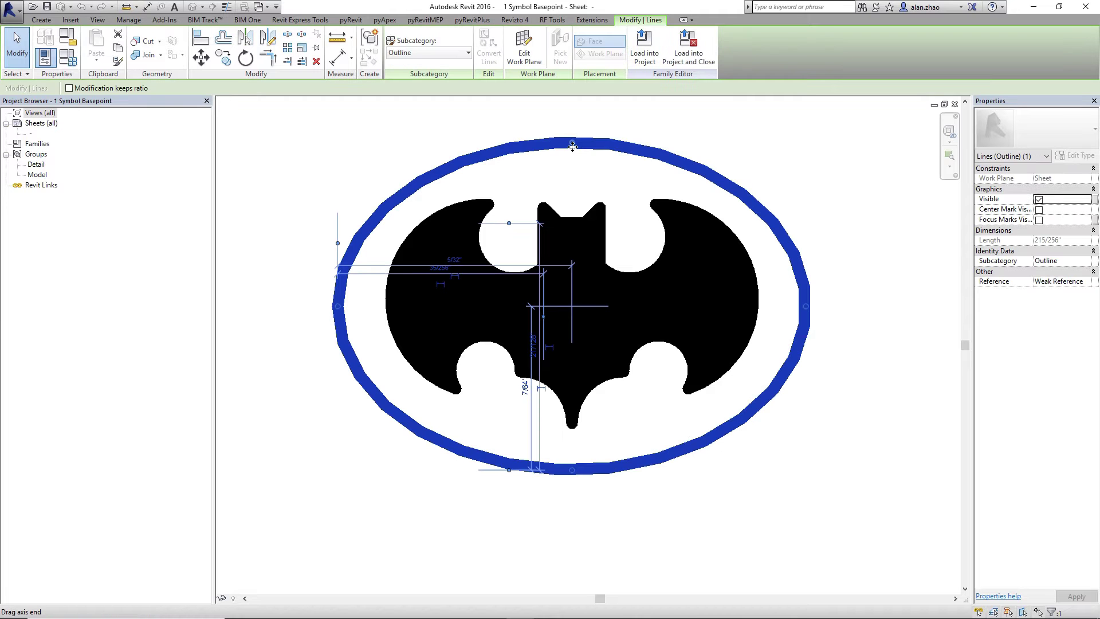
left_click(587, 184)
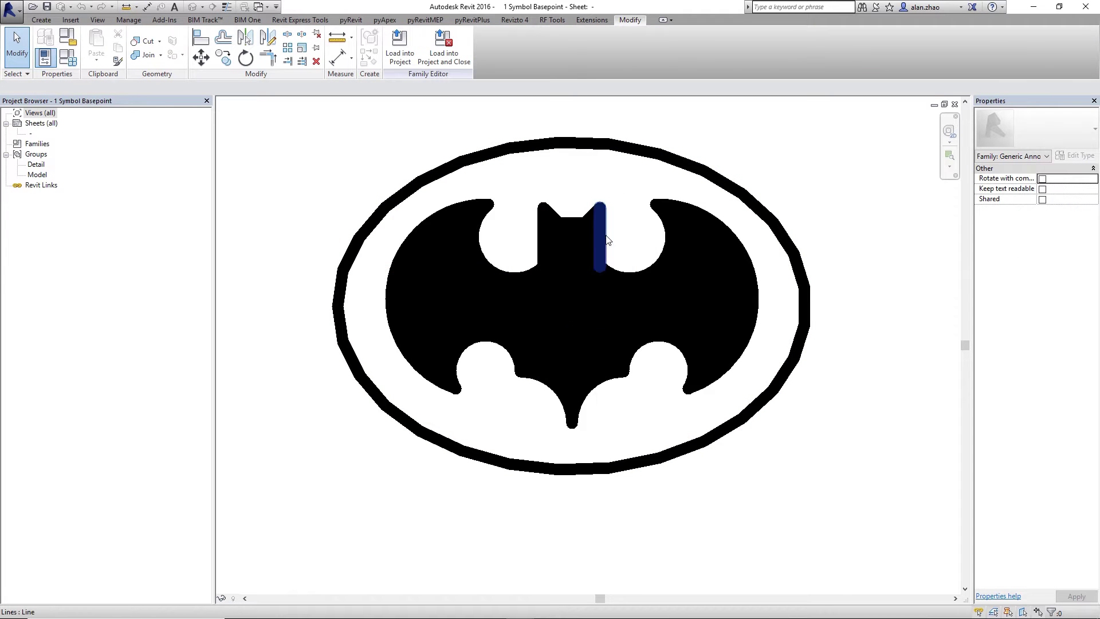
left_click(400, 58)
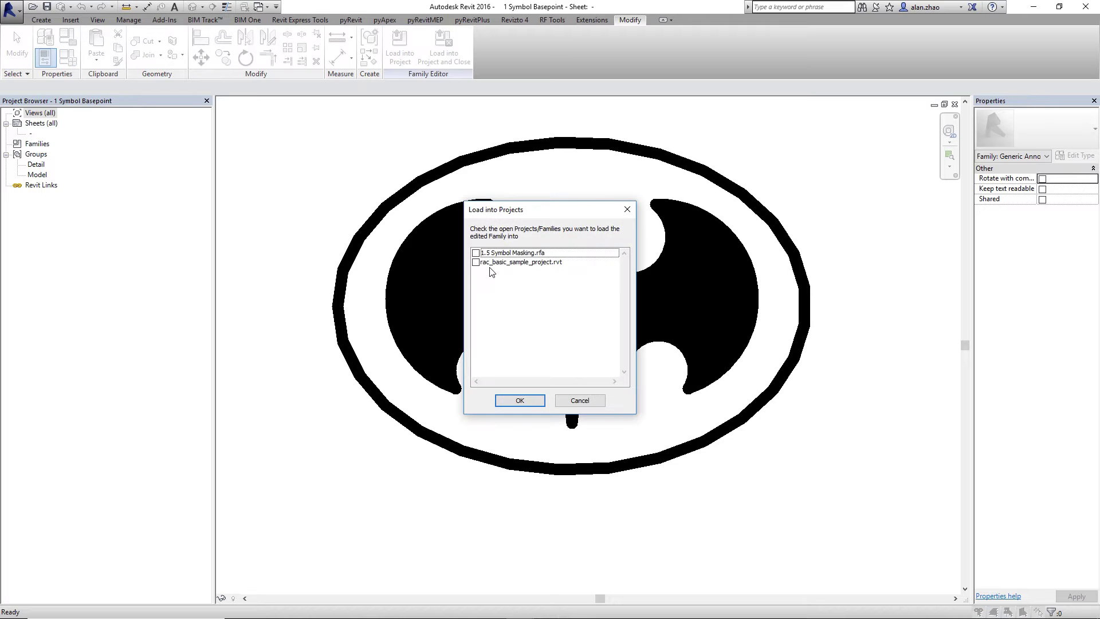
left_click(475, 263)
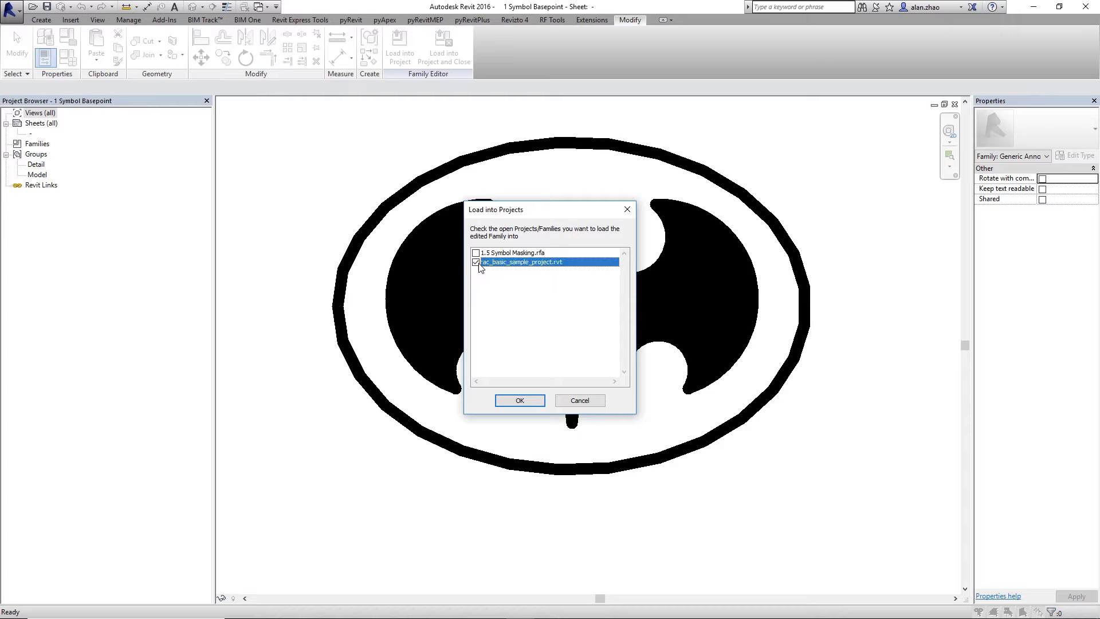
left_click(518, 403)
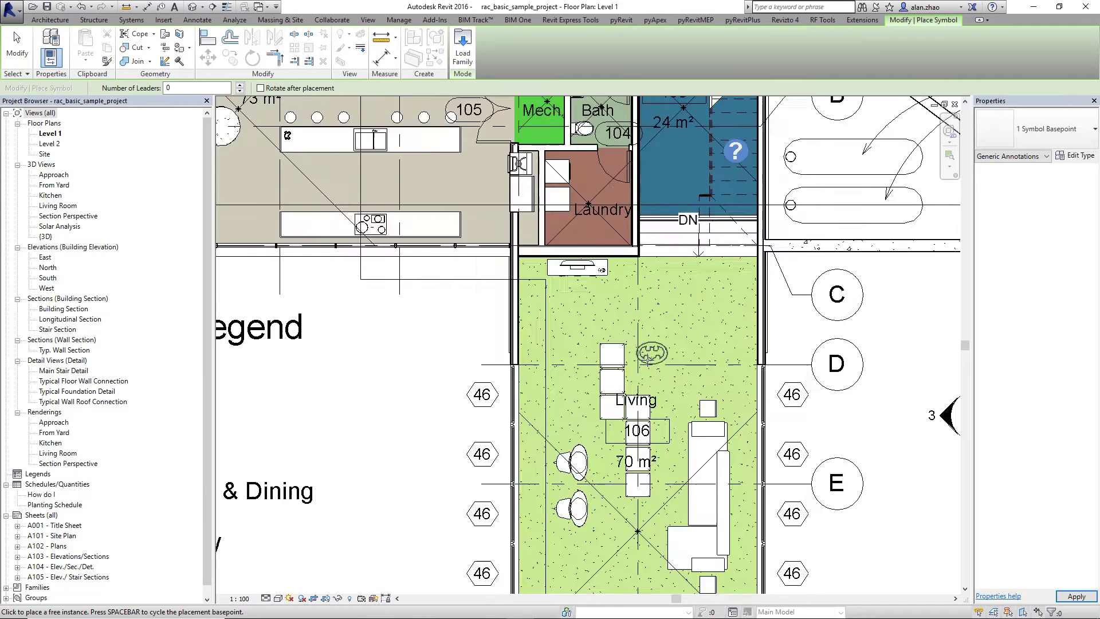
Place one Batman symbol beside the Living room label on the Level 1 floor plan and end placement
scroll(649, 357, "up", 4)
left_click(636, 384)
key("Escape")
key("Escape")
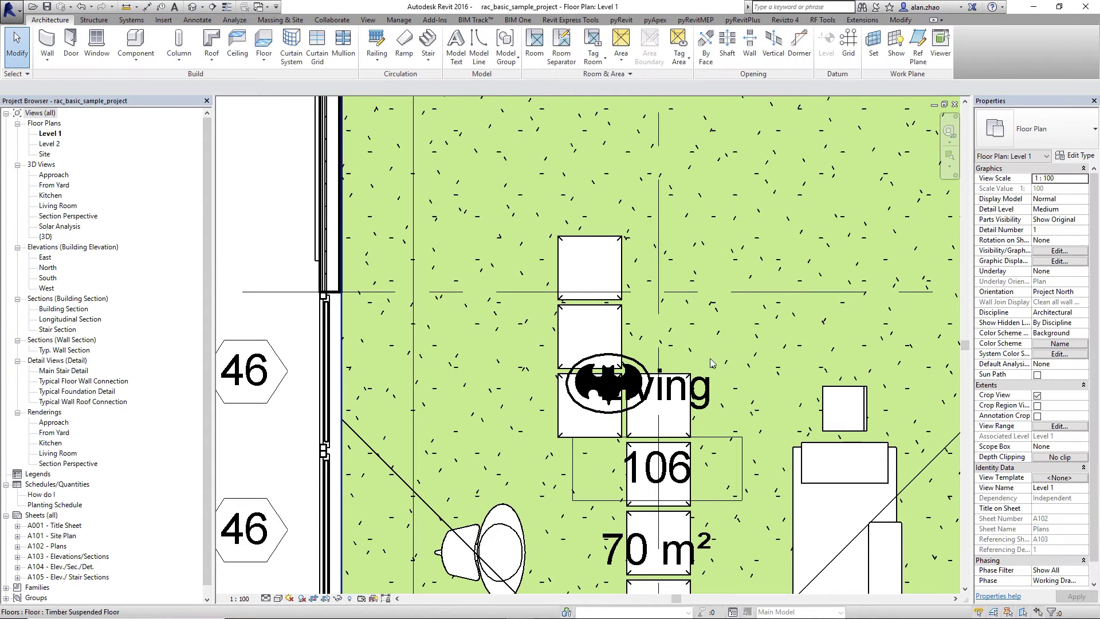
Move the Batman symbol away from the Living room label to the open floor just below the cabinet at the room's upper wall
left_click(618, 355)
scroll(619, 354, "up", 1)
left_click_drag(618, 355, 511, 218)
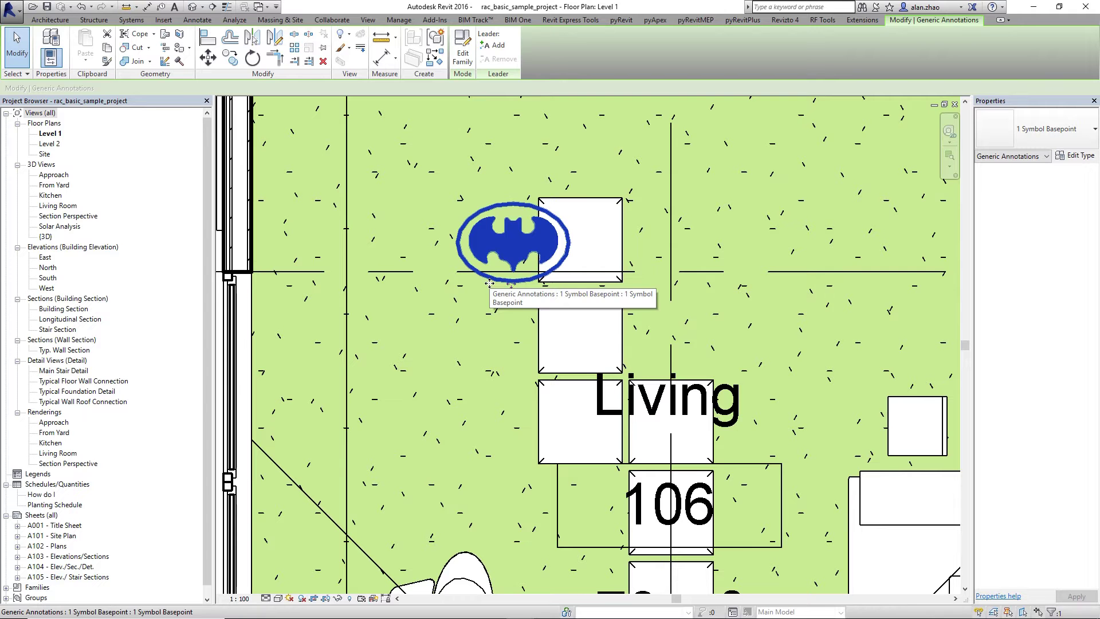
left_click_drag(489, 283, 541, 168)
scroll(646, 411, "down", 2)
scroll(512, 104, "up", 4)
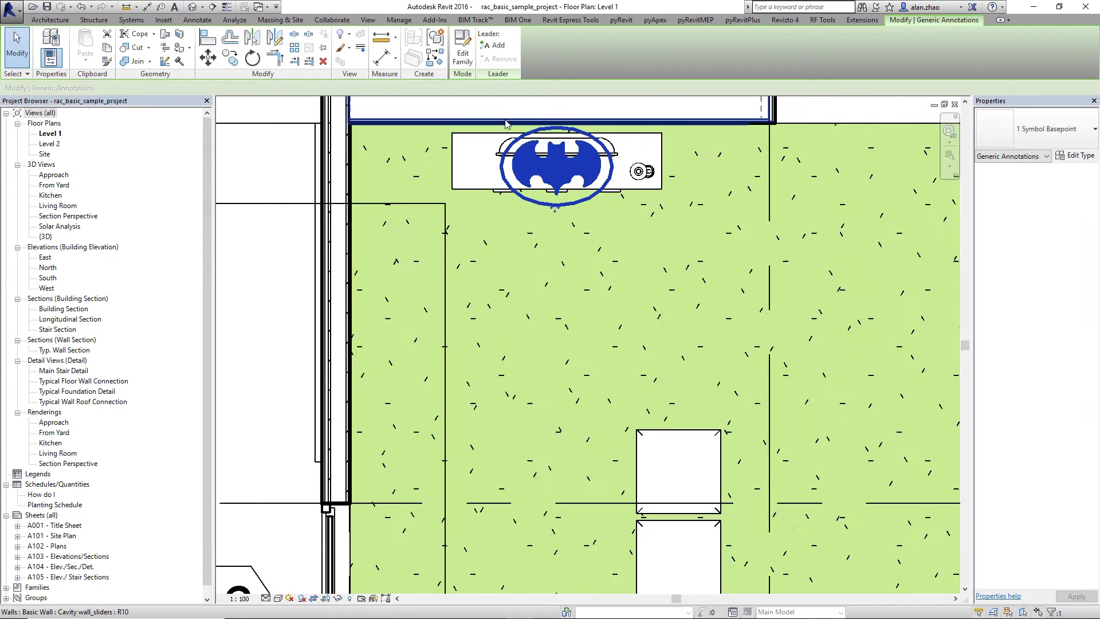
left_click_drag(581, 248, 571, 358)
scroll(473, 219, "down", 4)
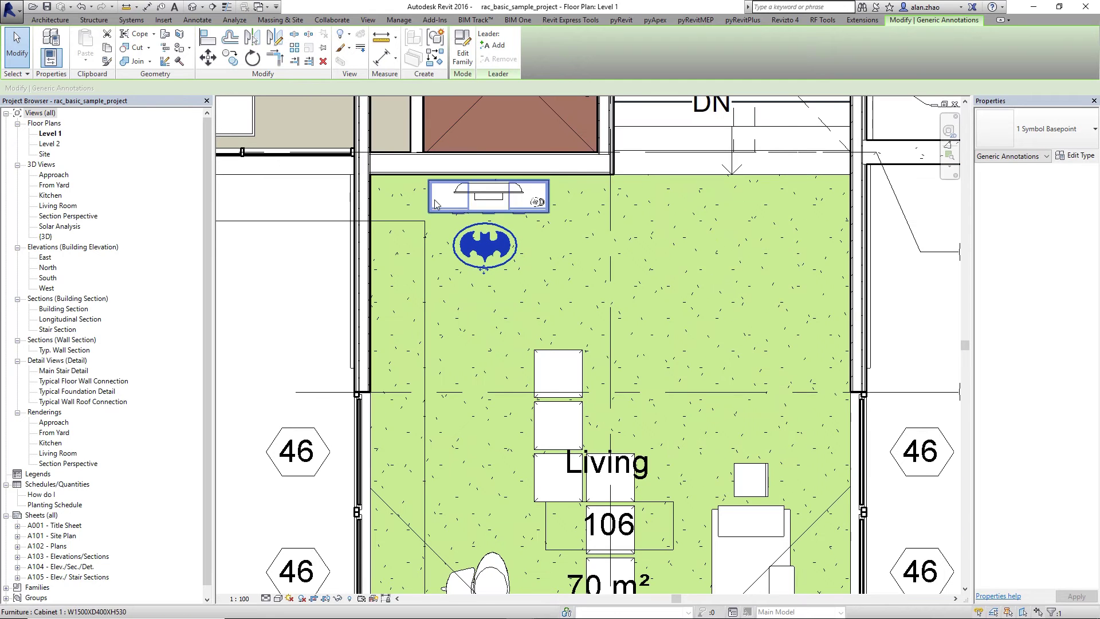
Switch to the 1 Symbol Basepoint family and turn on thin lines for its view
left_click(259, 11)
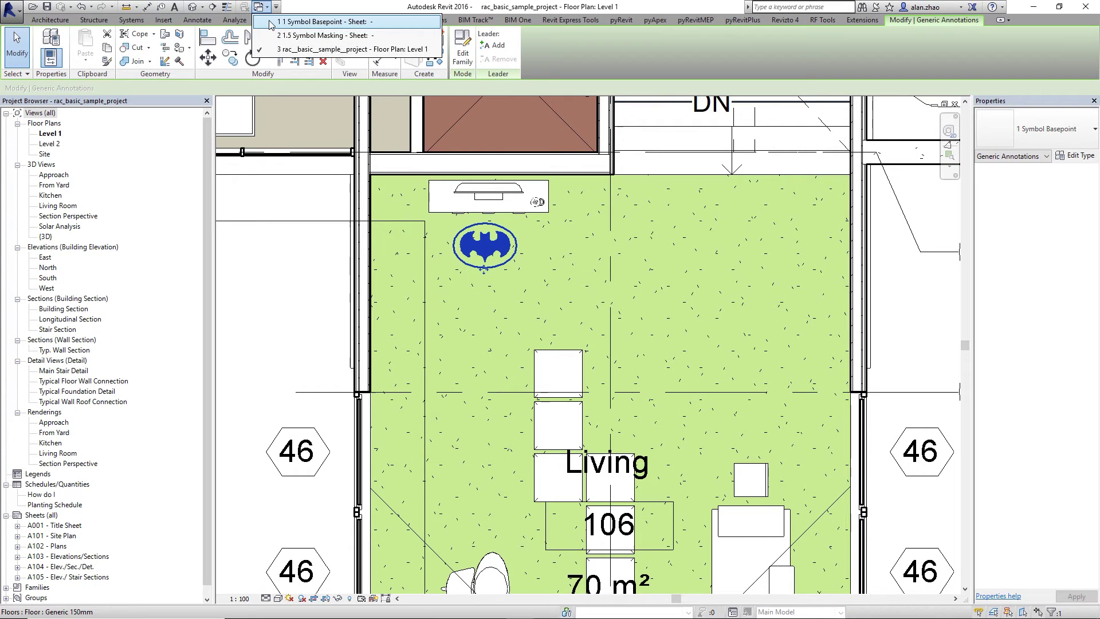
left_click(321, 21)
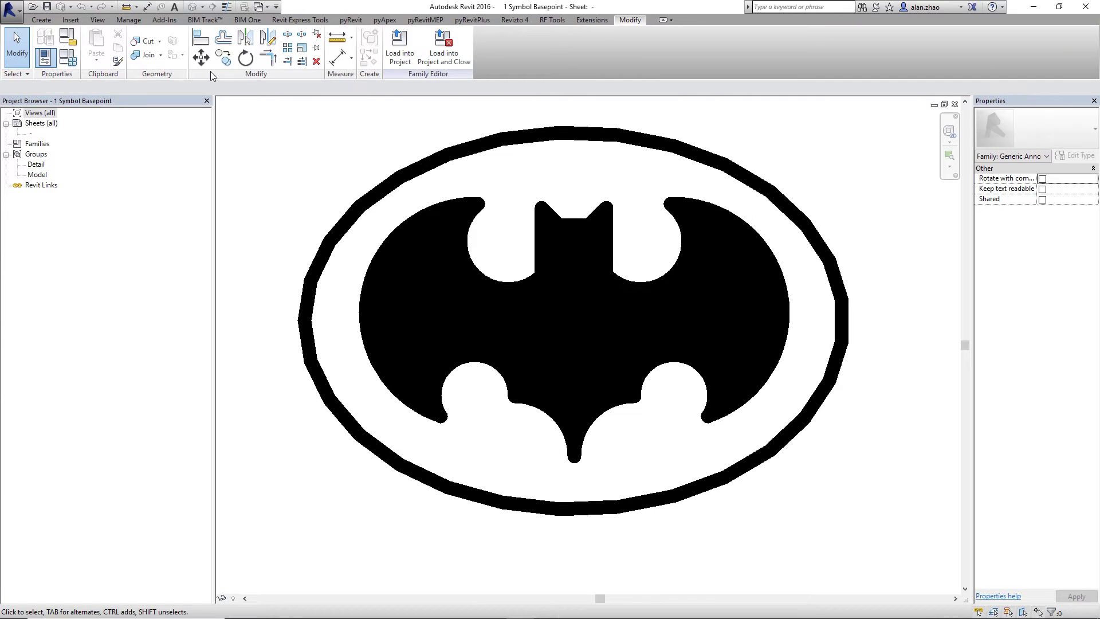
left_click(232, 7)
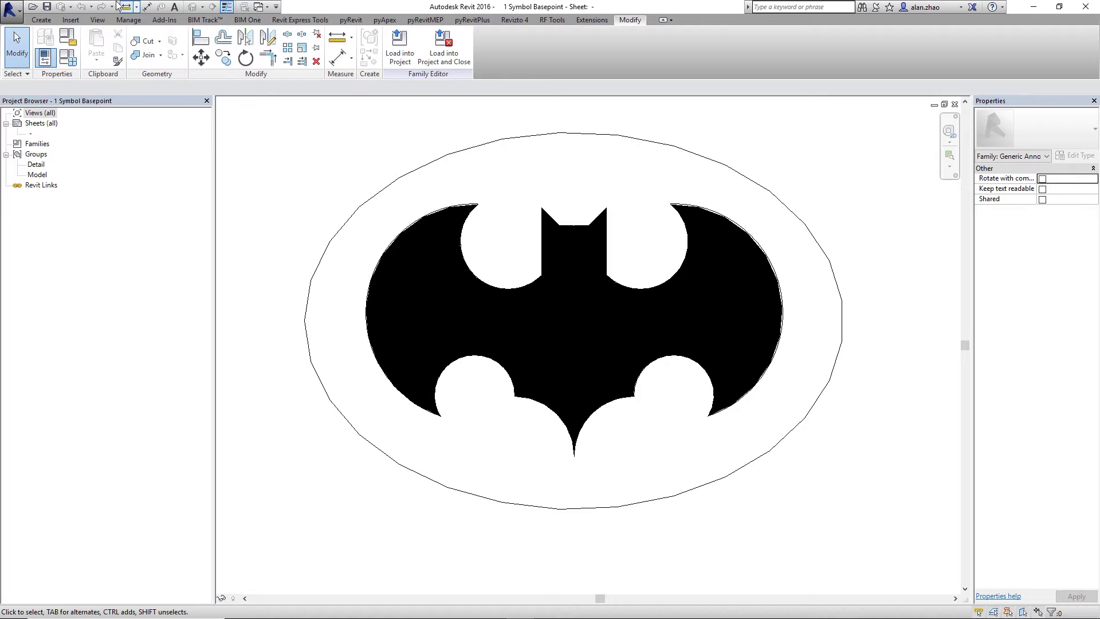
Try to sketch a masking region boundary line along the sloped inner edge of the bat's left ear
left_click(39, 20)
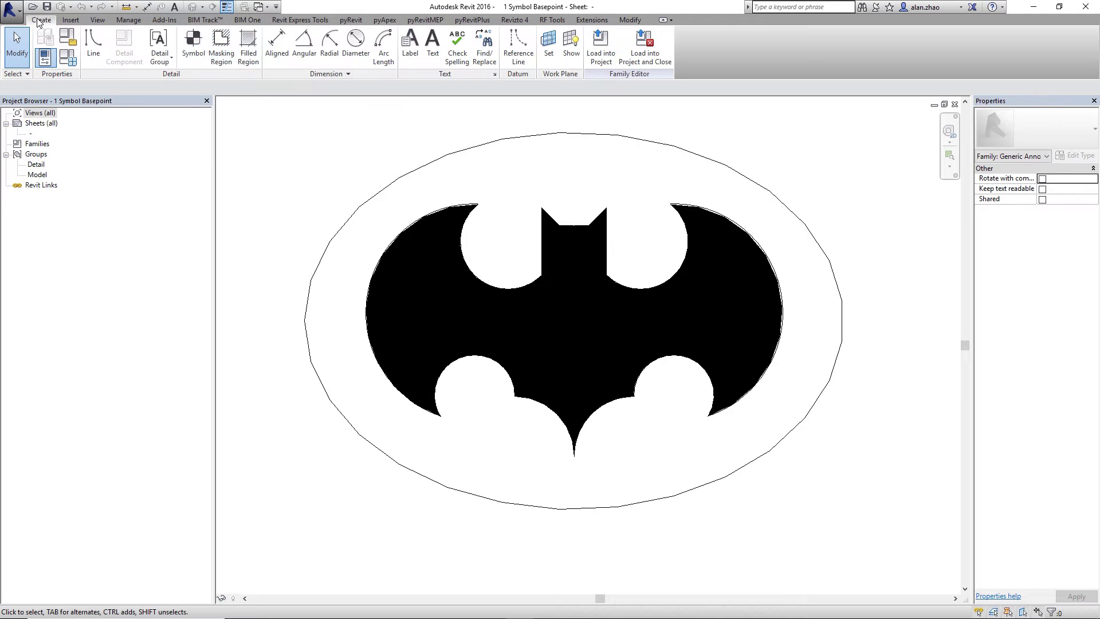
left_click(222, 46)
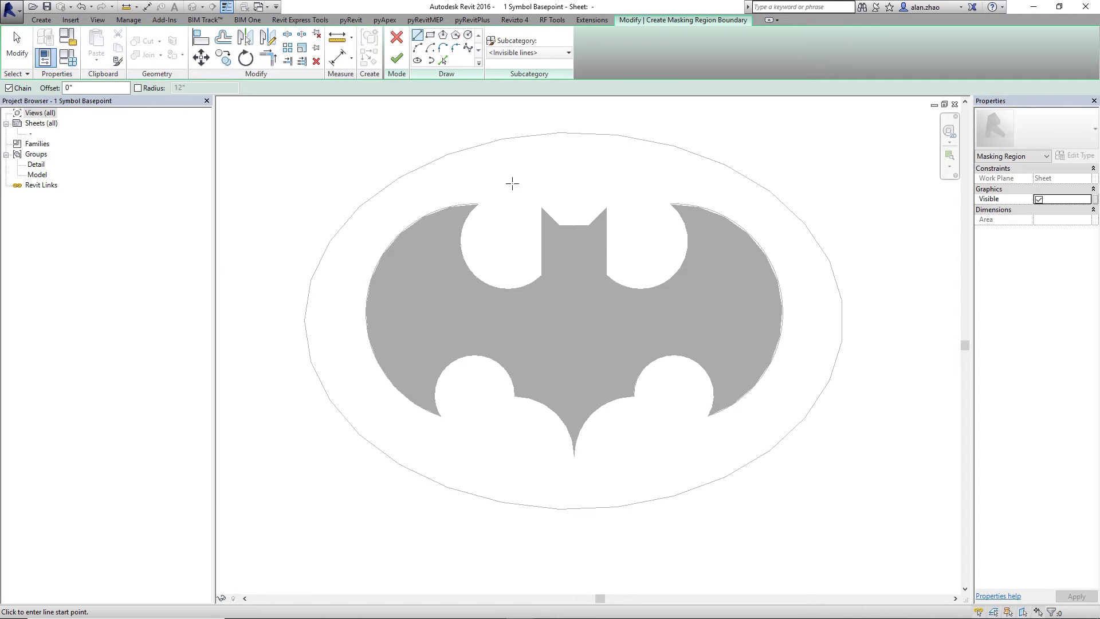
scroll(545, 207, "up", 2)
left_click(542, 209)
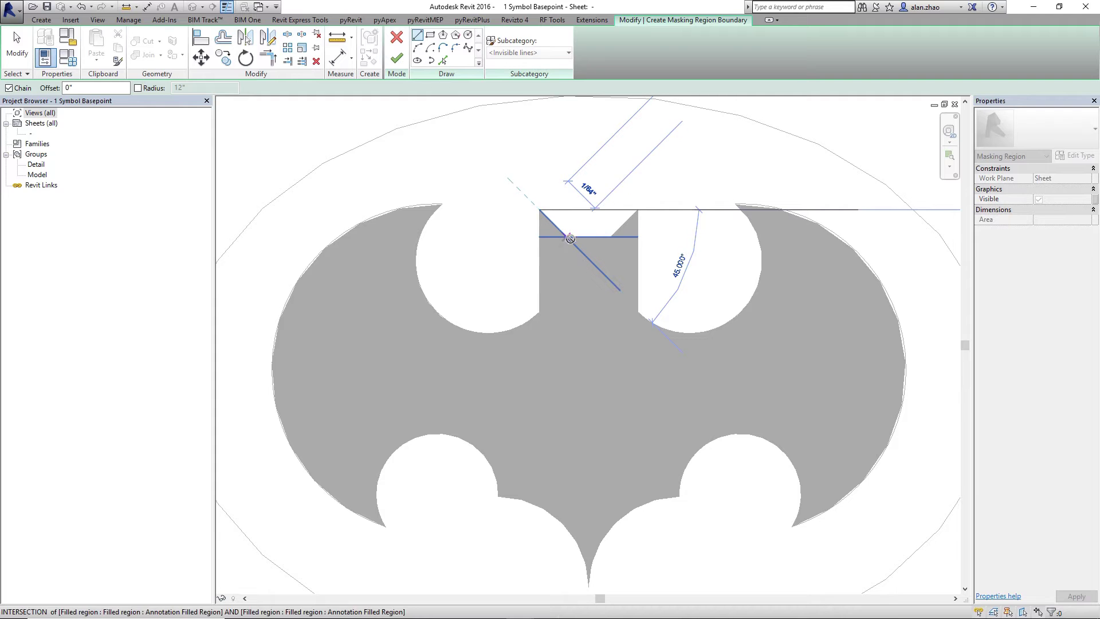
left_click(568, 237)
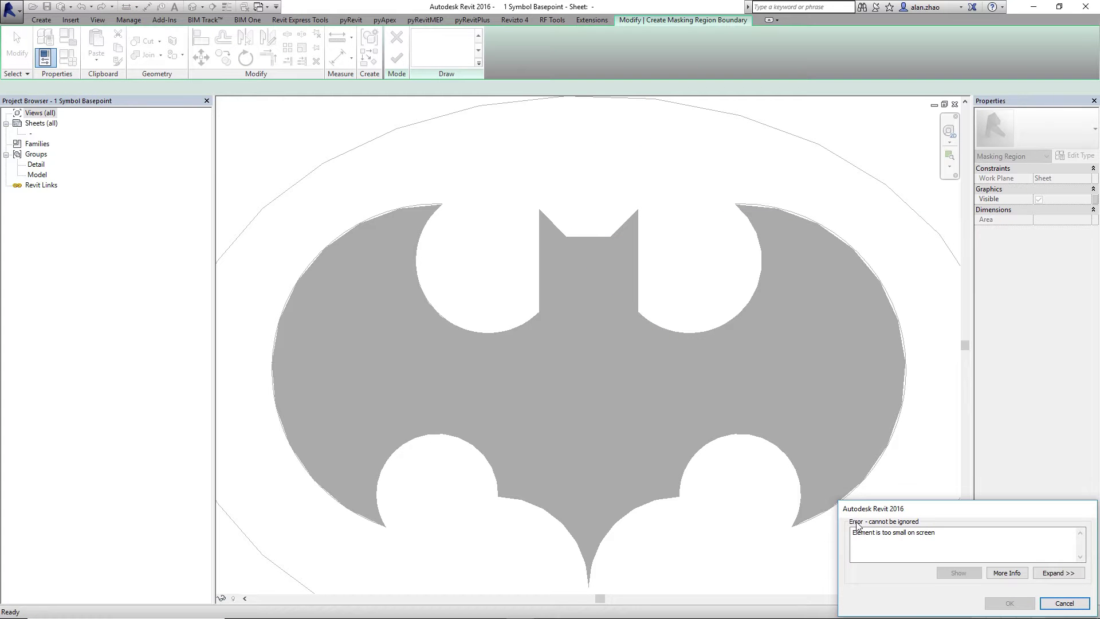
left_click(1062, 602)
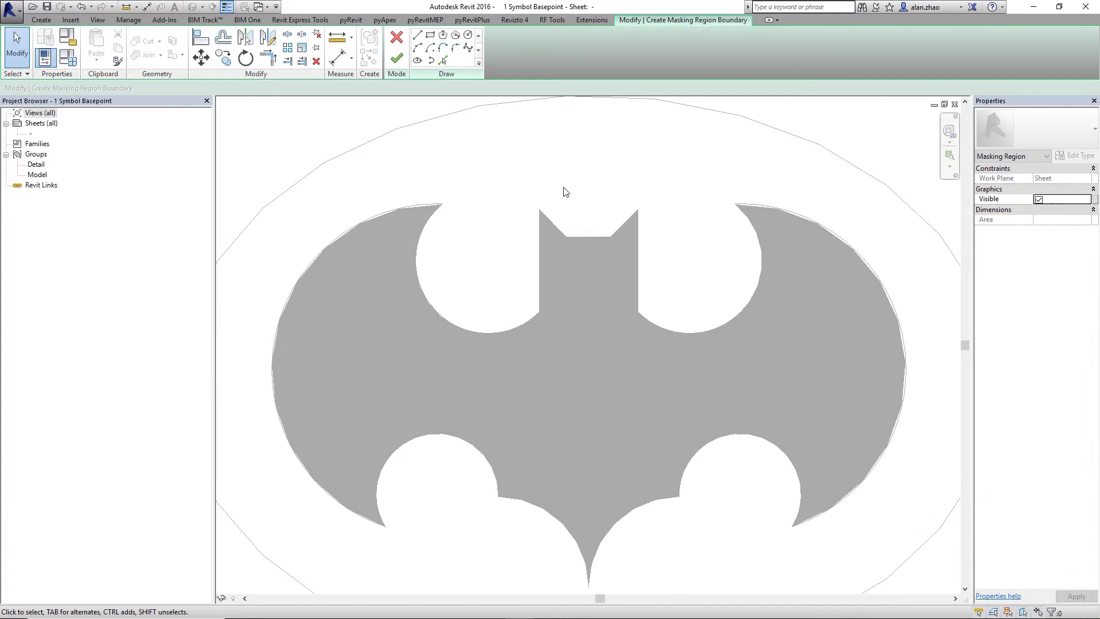
left_click(417, 35)
left_click(540, 210)
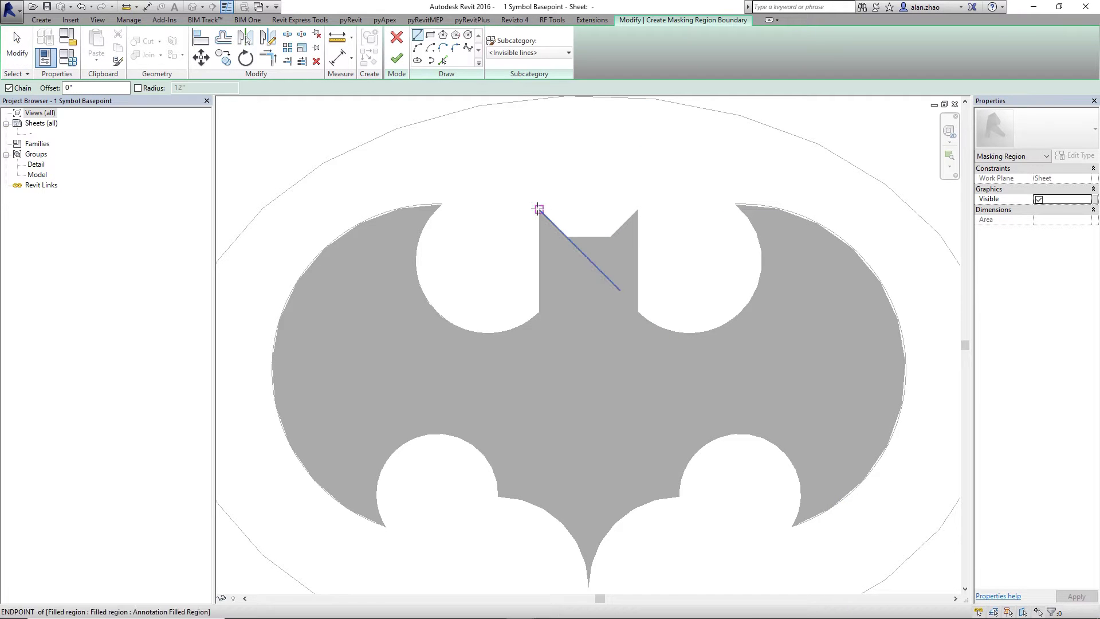
left_click(566, 237)
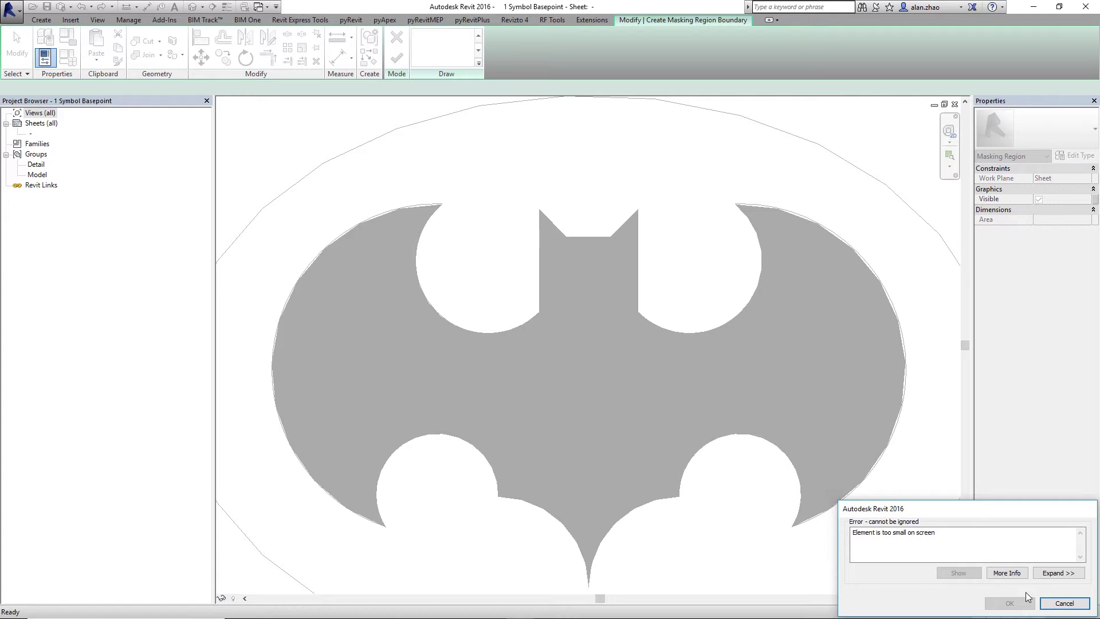
left_click(1064, 603)
left_click(397, 58)
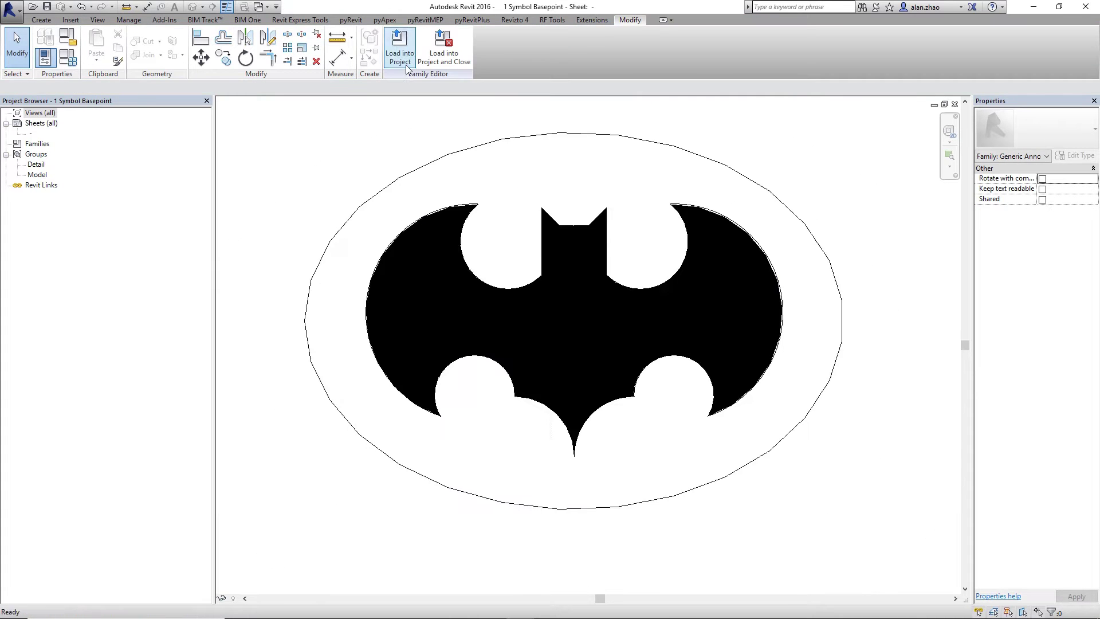
Switch to the 1.5 Symbol Masking family and check its ellipse outline and its family category
scroll(440, 221, "down", 3)
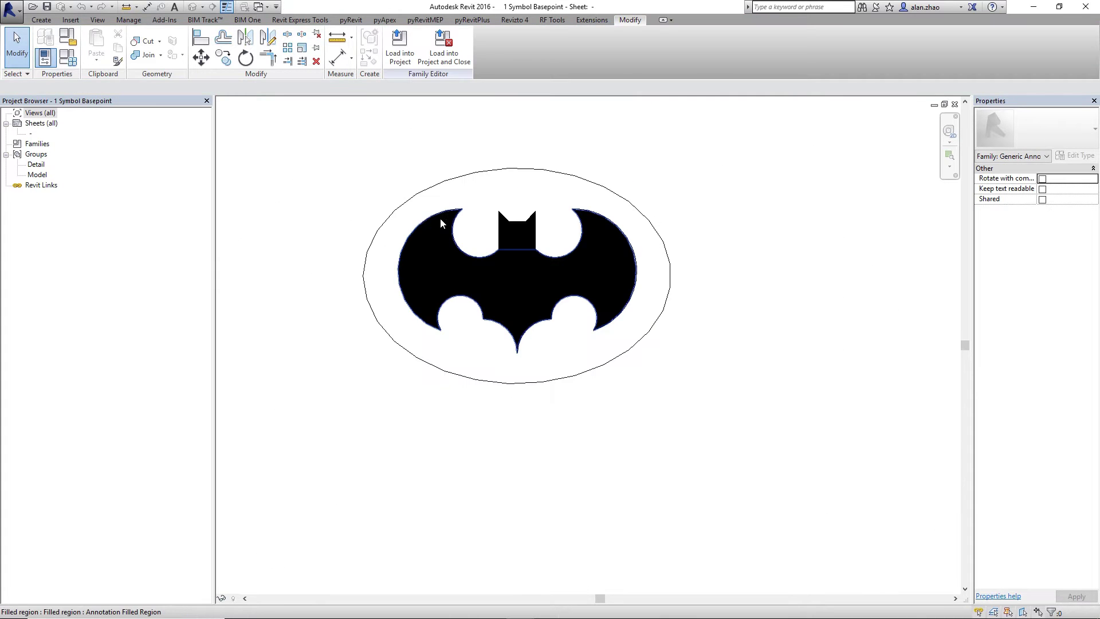
left_click(258, 9)
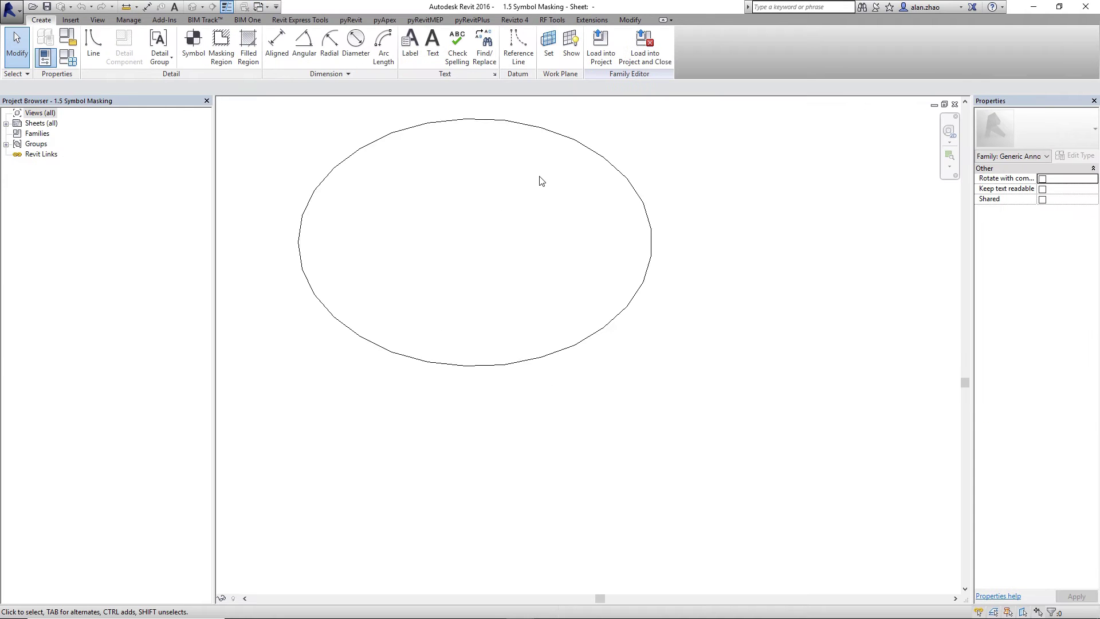
left_click(535, 264)
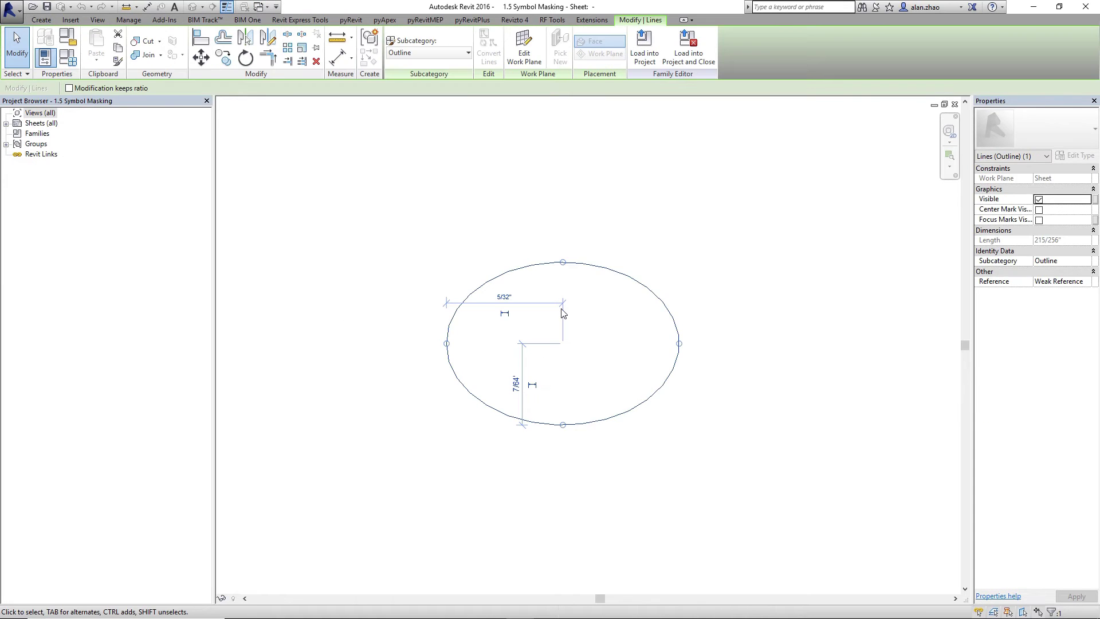
left_click(745, 348)
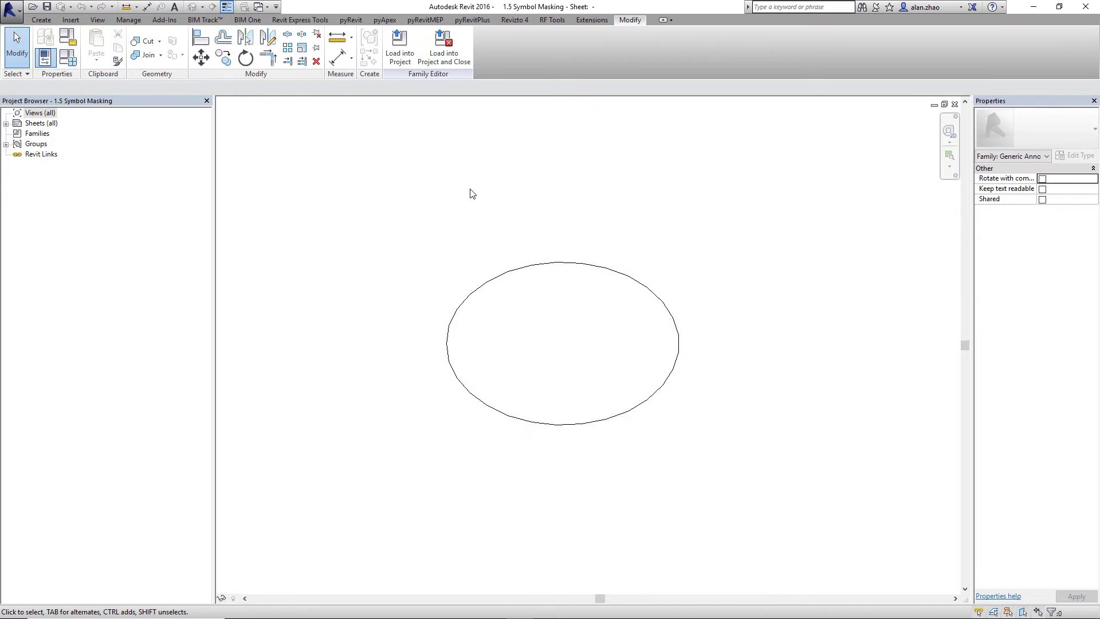
left_click(67, 37)
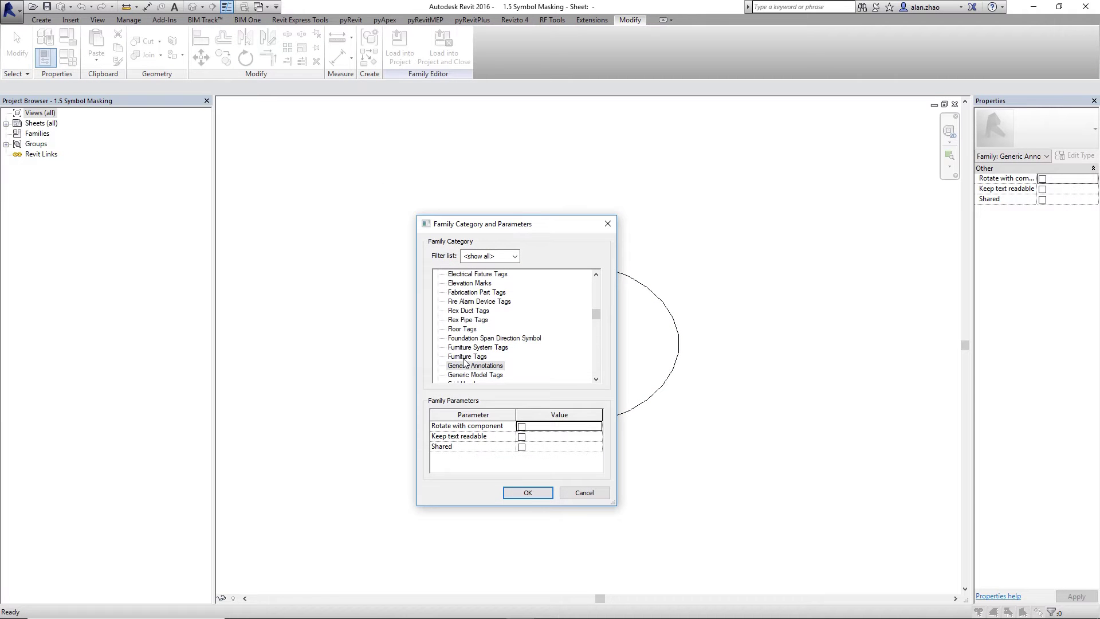
left_click(608, 224)
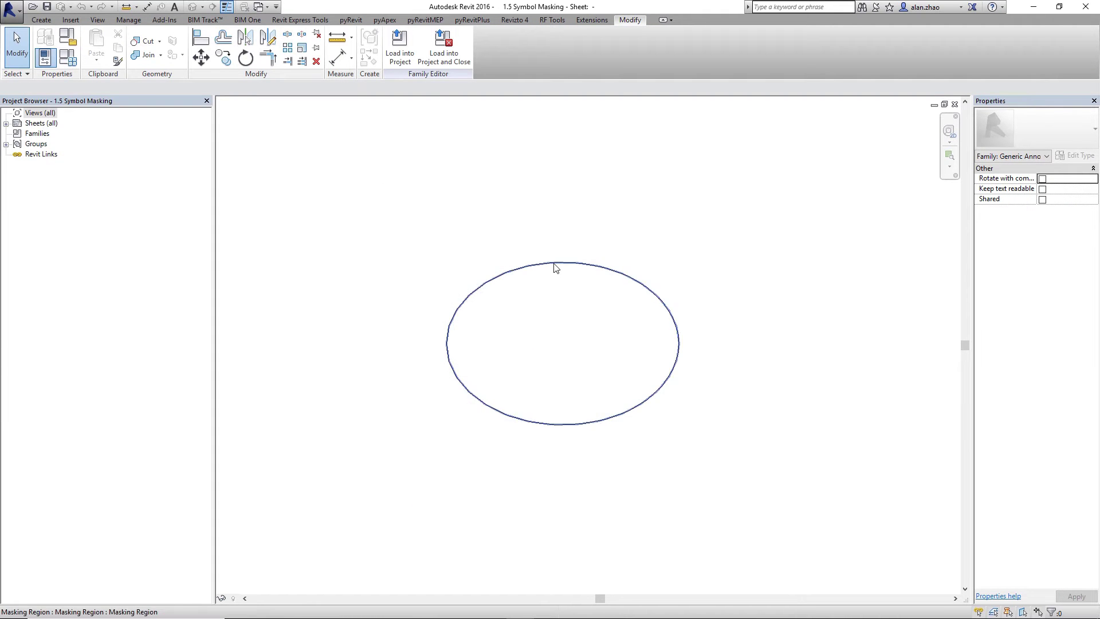
Inspect the elliptical masking region and its boundary sketch's line subcategory, with thin lines turned off
left_click(555, 264)
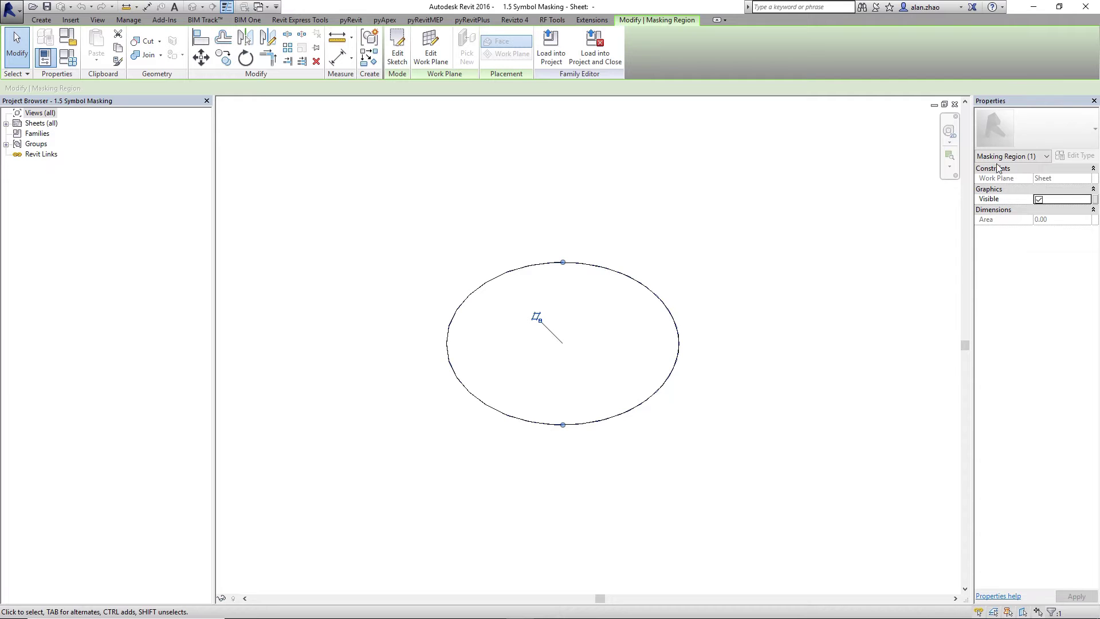
left_click(444, 173)
left_click(227, 7)
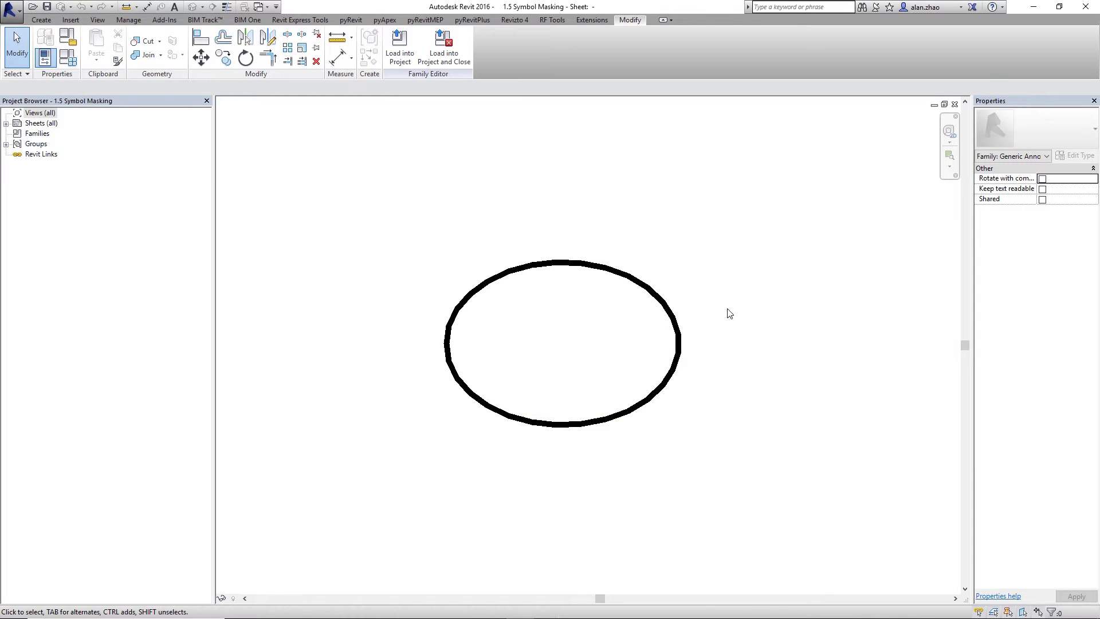
left_click(549, 265)
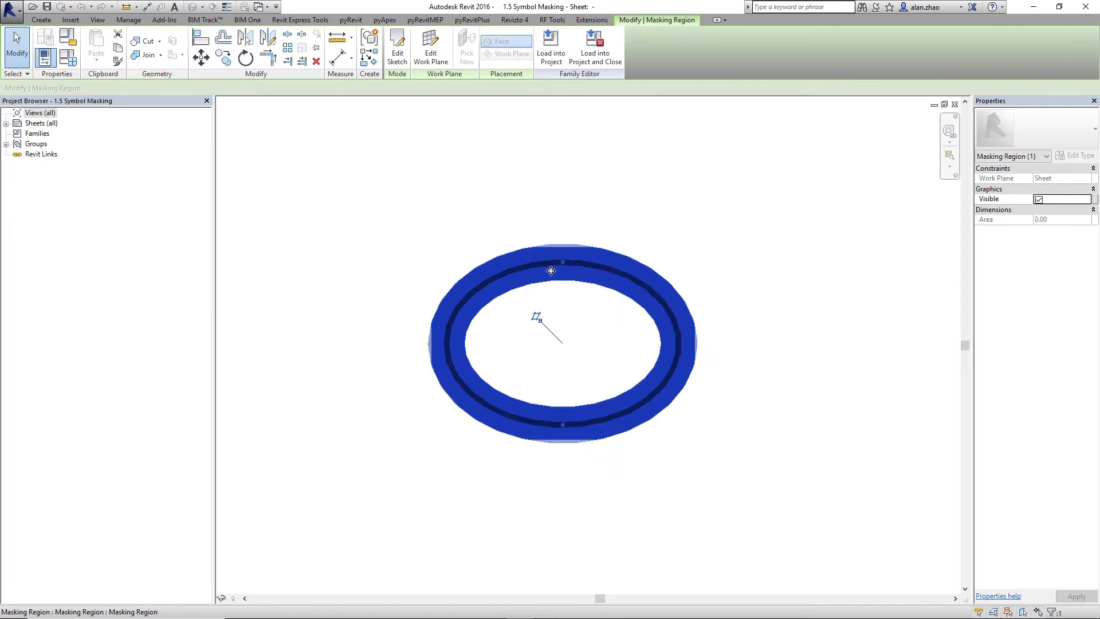
left_click(397, 50)
left_click_drag(382, 197, 783, 507)
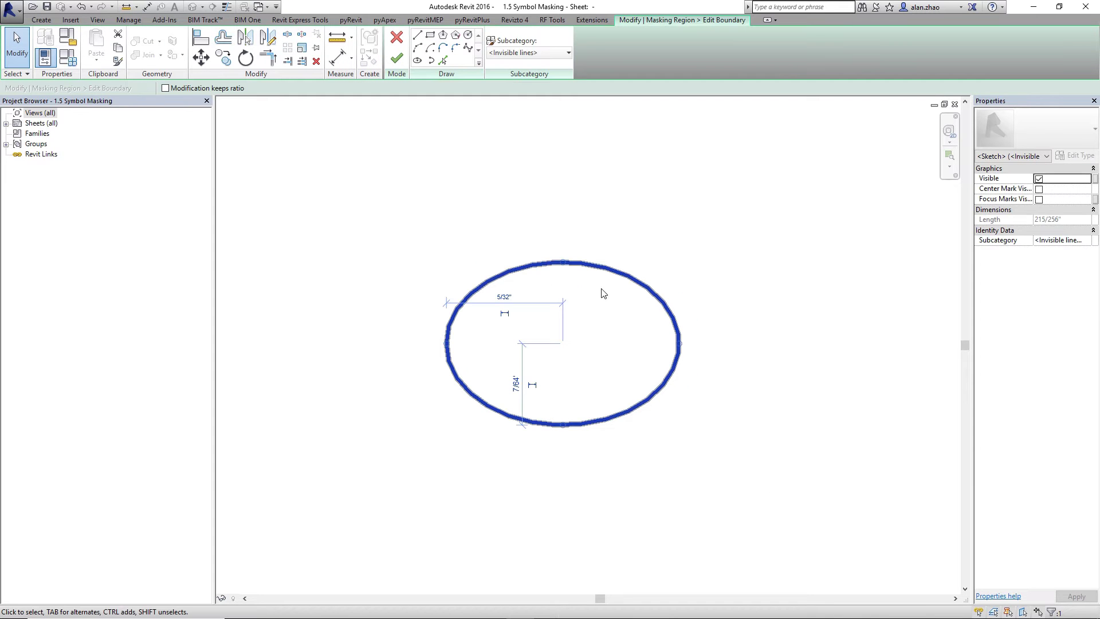
left_click(398, 59)
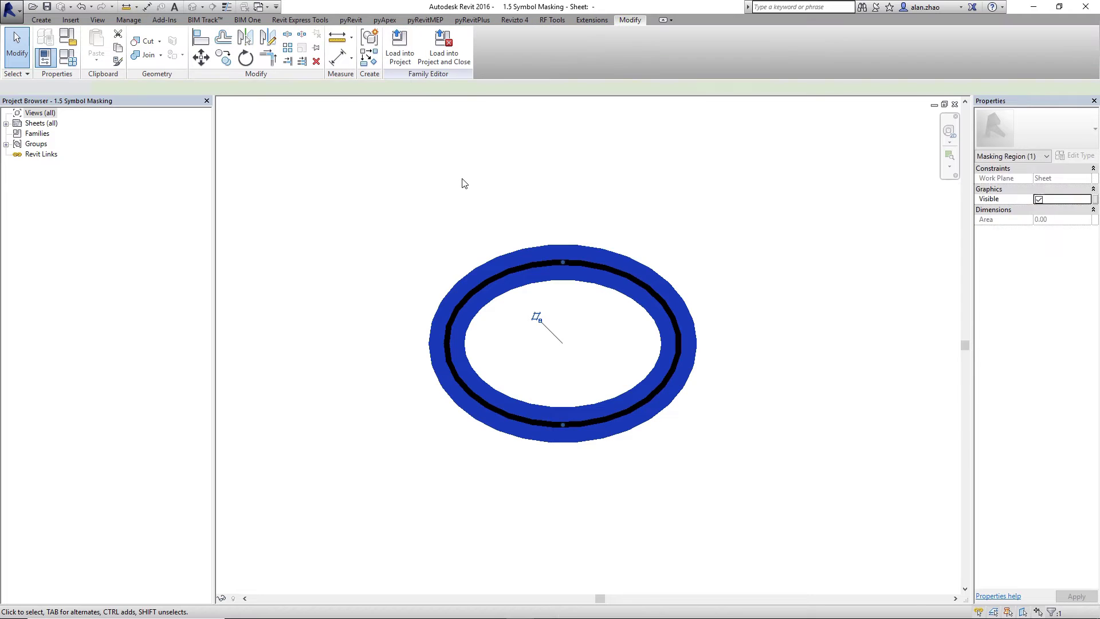
key("Escape")
Load the masking family into 1 Symbol Basepoint.rfa only and place one instance at the lower right of the Batman symbol
left_click(401, 55)
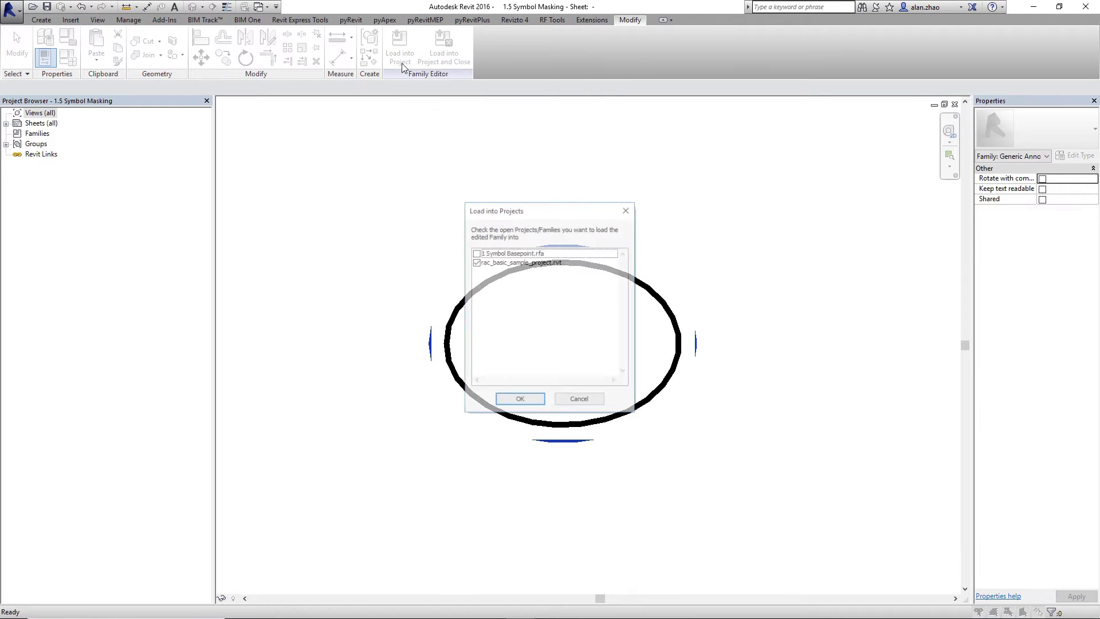
left_click(476, 253)
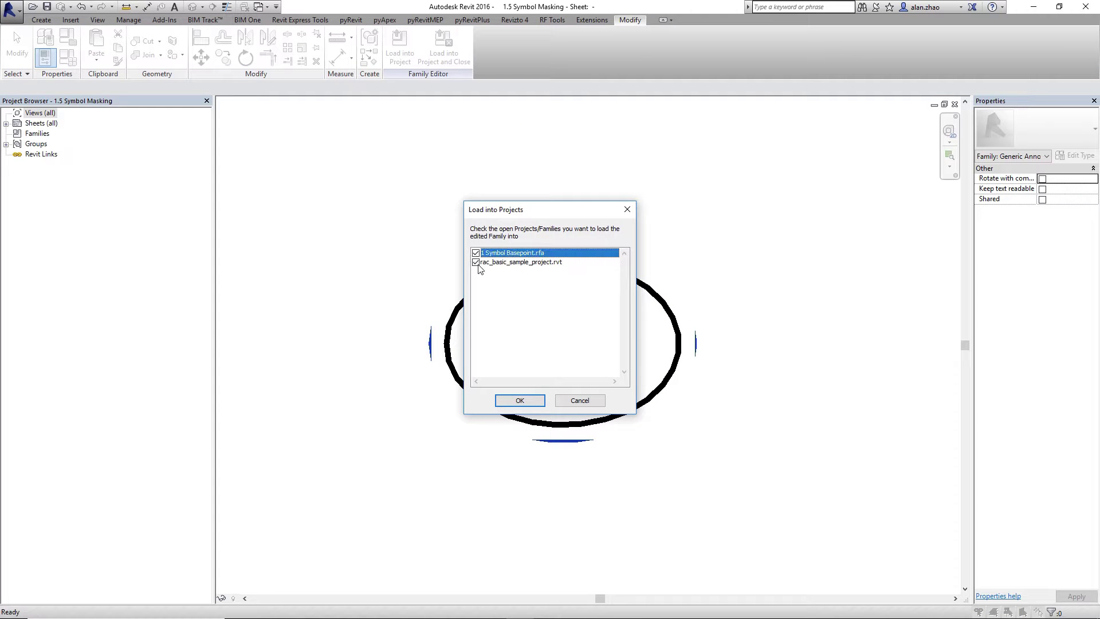
left_click(475, 262)
left_click(526, 401)
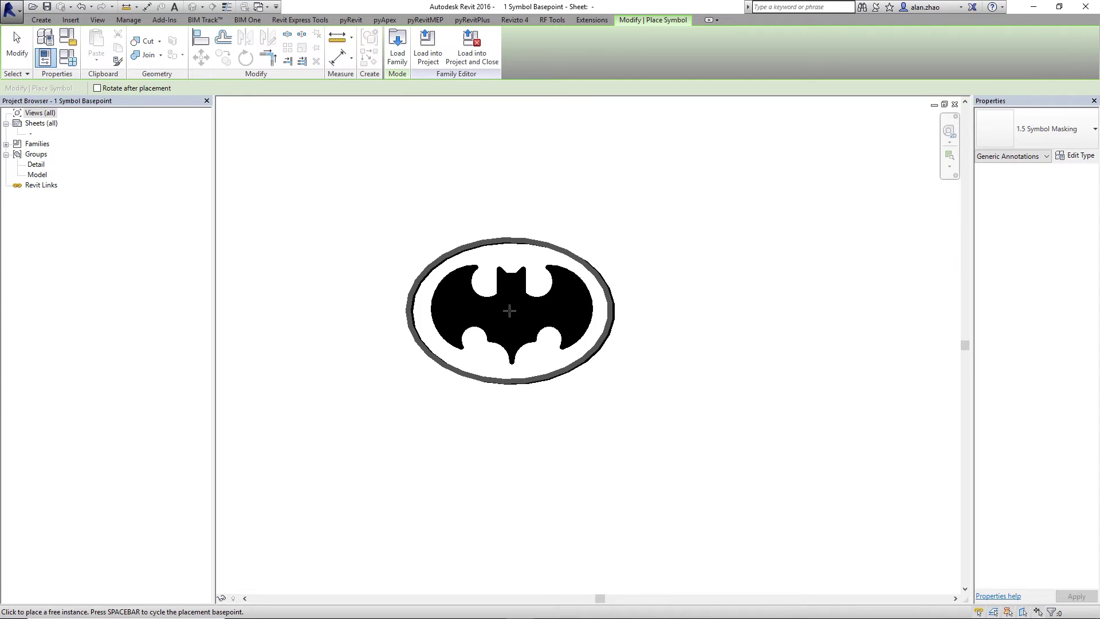
left_click(734, 425)
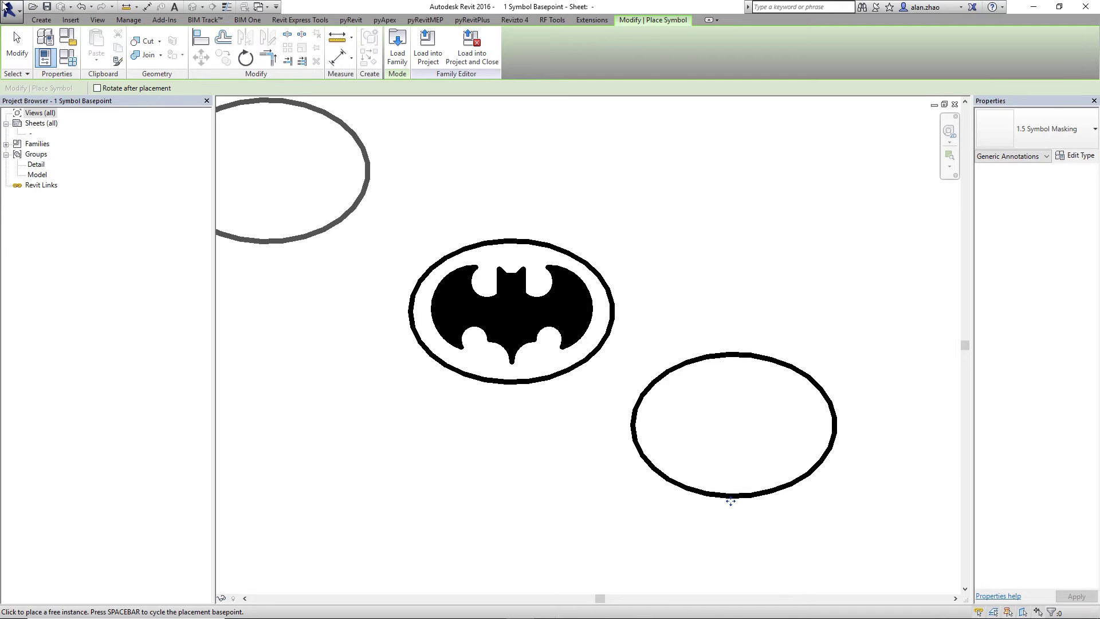
key("Escape")
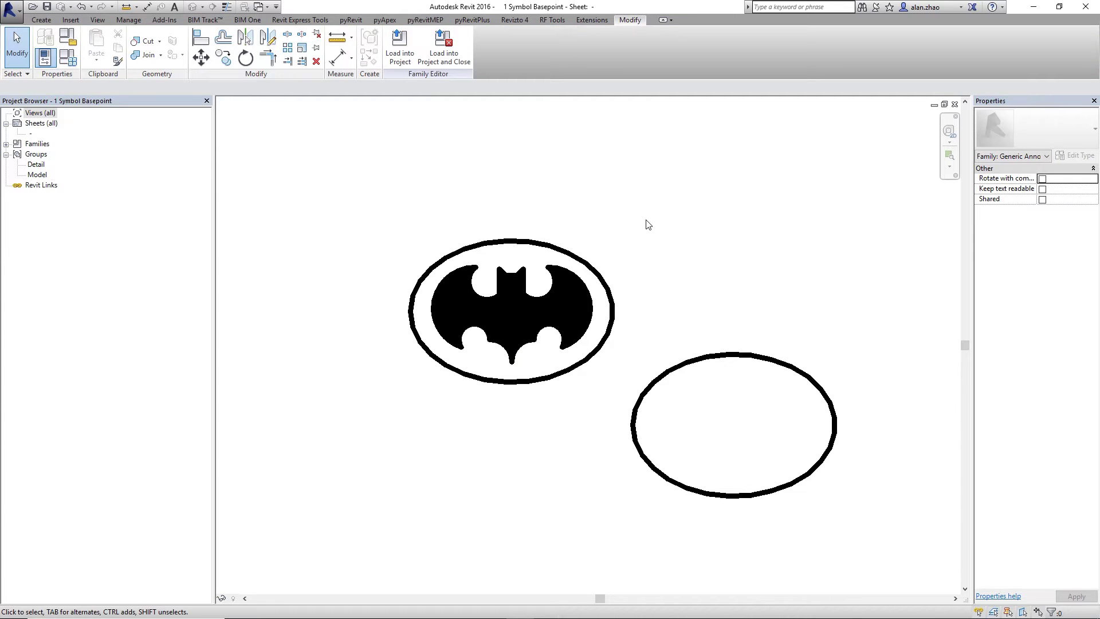
Turn on the visibility of Reference Planes among the annotation categories of the sheet view
key("v")
key("g")
left_click(504, 84)
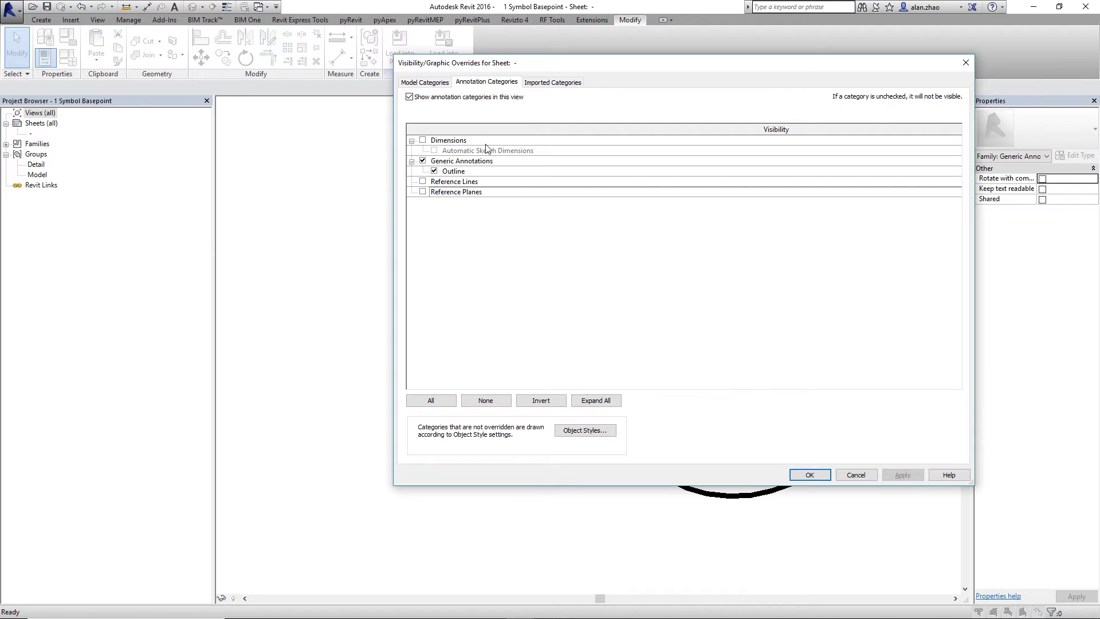
left_click(424, 193)
left_click(810, 475)
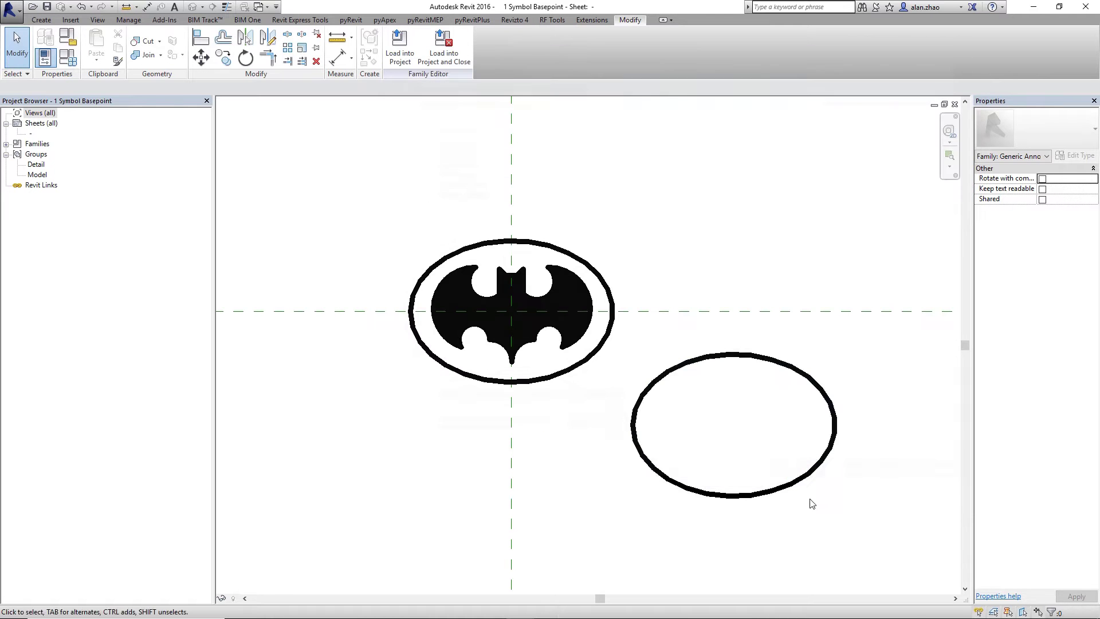
Move the placed masking ellipse from its centre to the intersection of the two reference planes
left_click(747, 360)
left_click(200, 57)
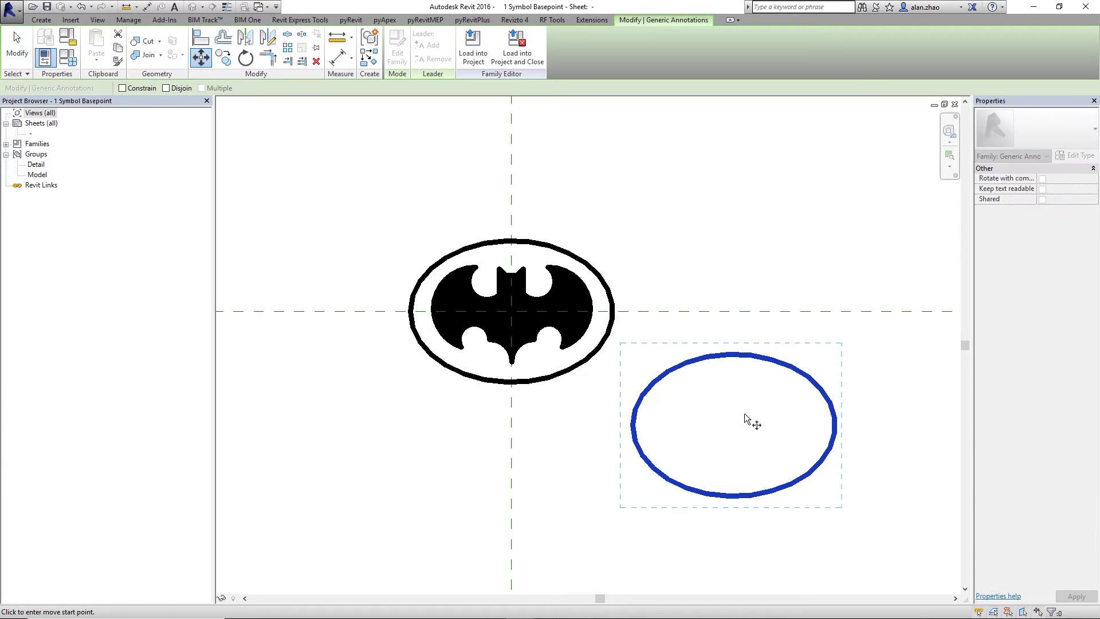
left_click(734, 425)
left_click(512, 311)
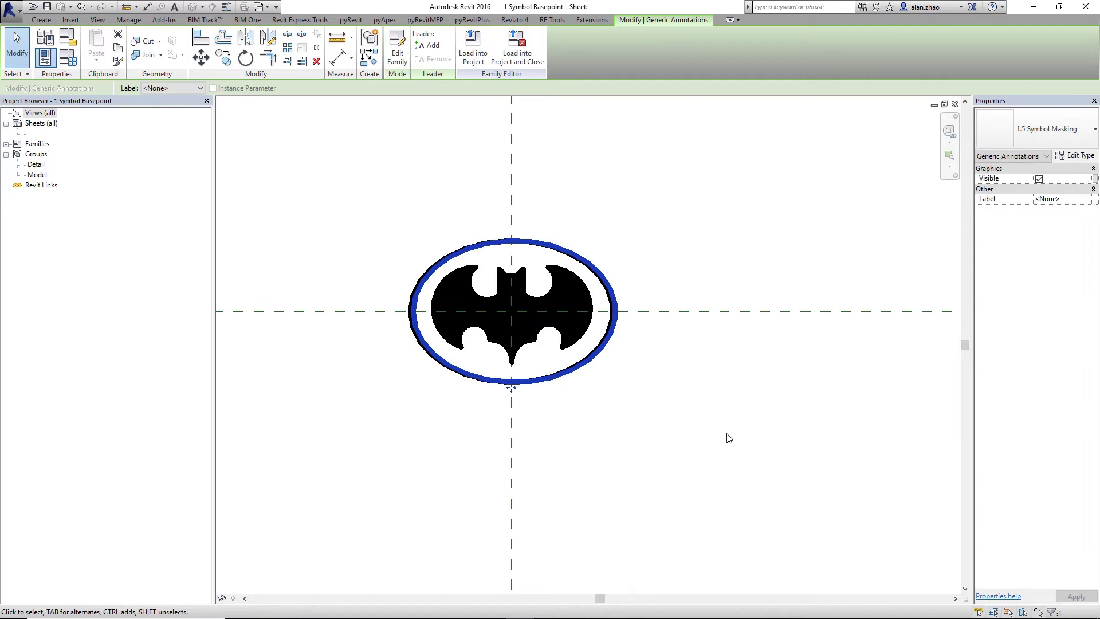
scroll(457, 291, "up", 2)
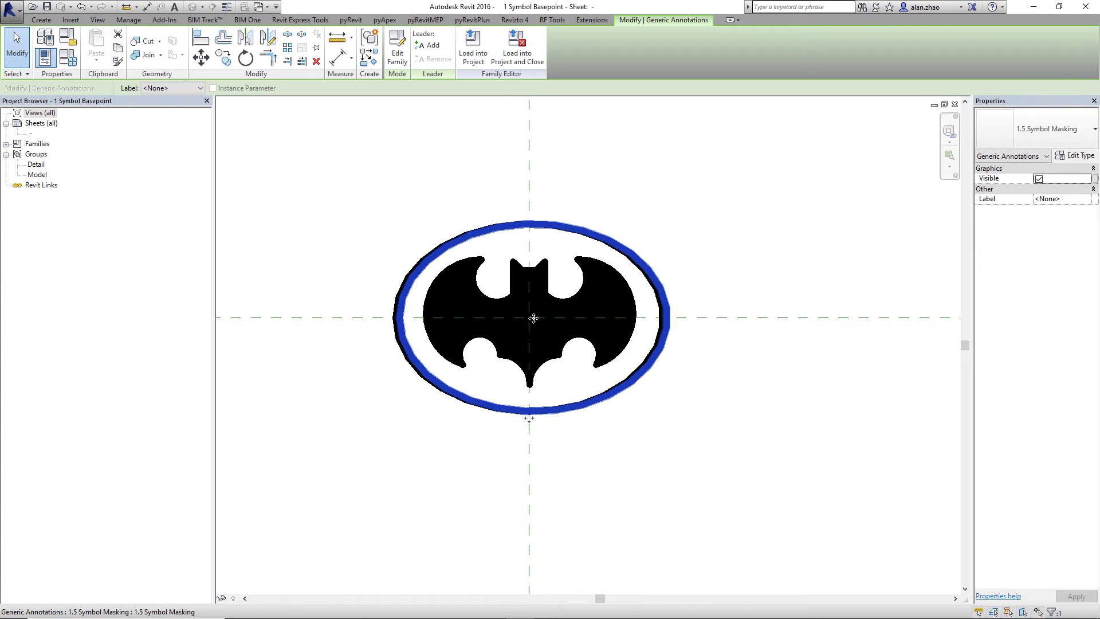
Pull the masking ellipse clear of the Batman symbol and realign its centre with the reference plane crossing
left_click_drag(534, 318, 780, 293)
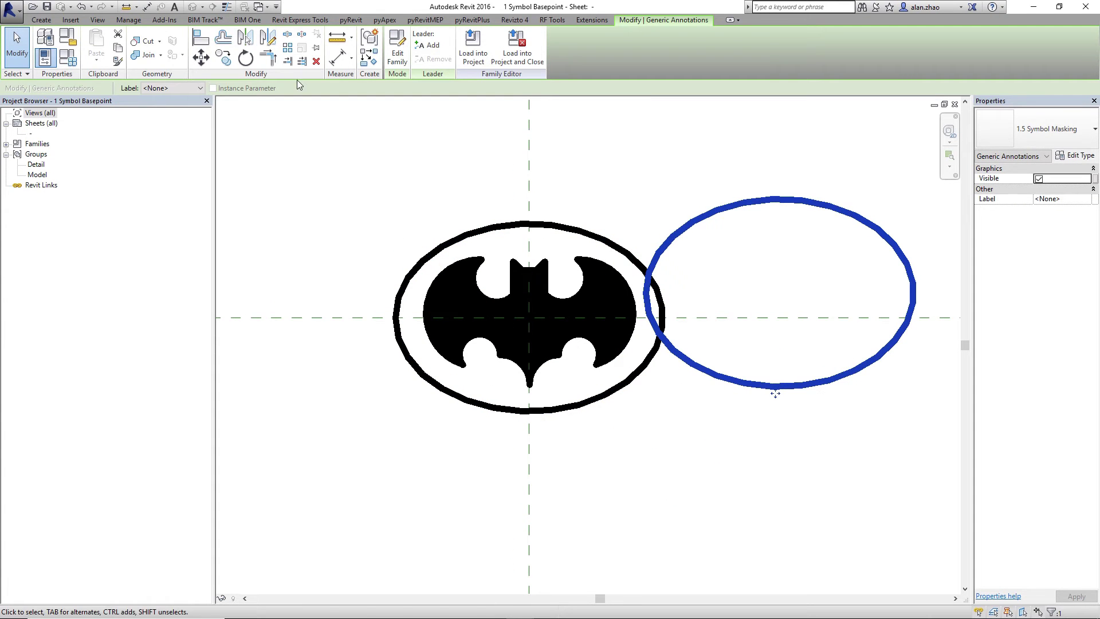
left_click(206, 55)
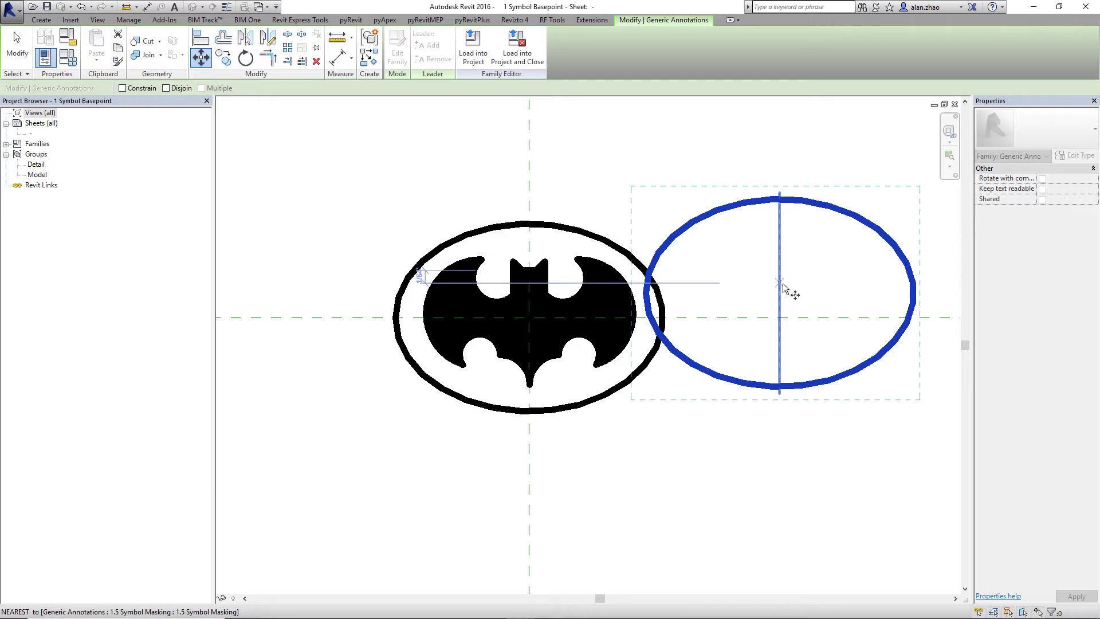
left_click(780, 292)
scroll(526, 315, "up", 3)
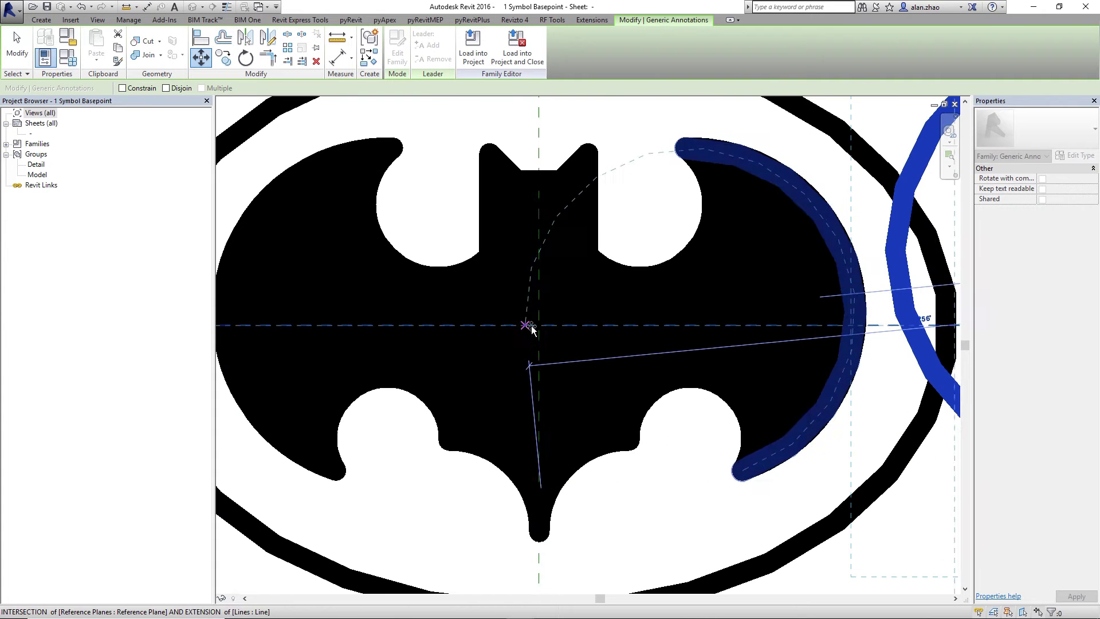
left_click(531, 322)
scroll(566, 332, "down", 2)
scroll(566, 331, "down", 2)
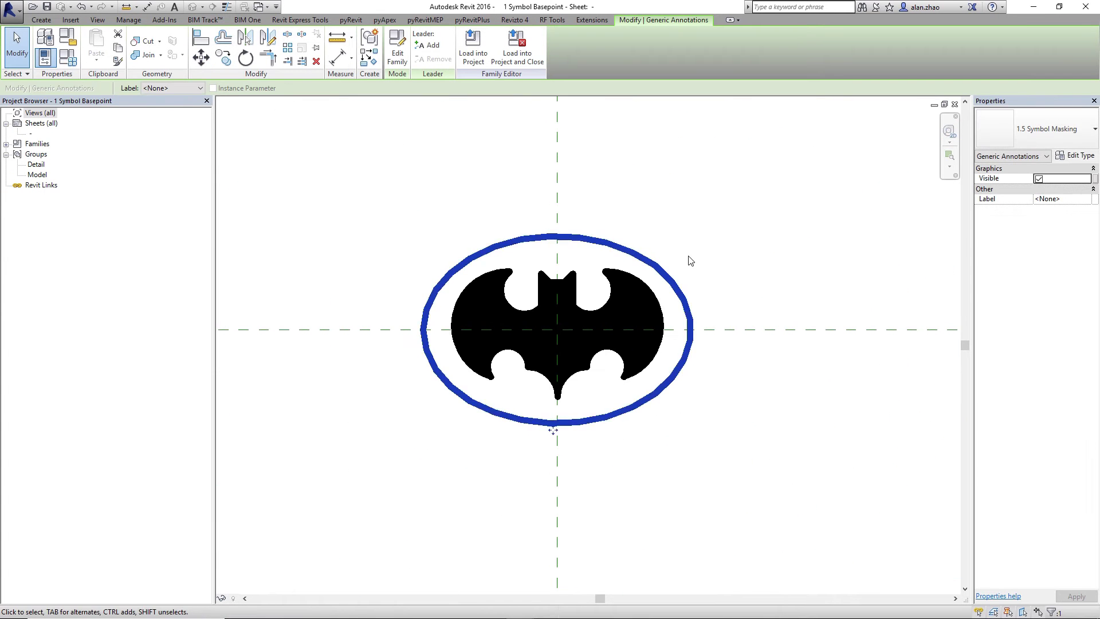
left_click(690, 264)
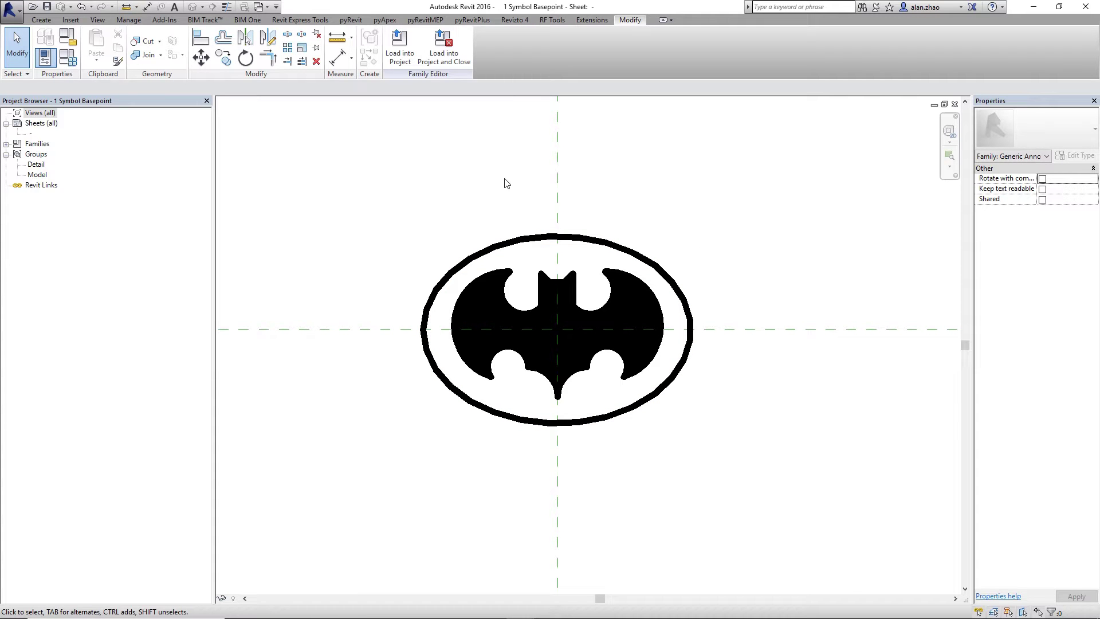
Load the updated symbol family into rac_basic_sample_project.rvt only, overwriting the existing version
left_click(399, 56)
left_click(476, 263)
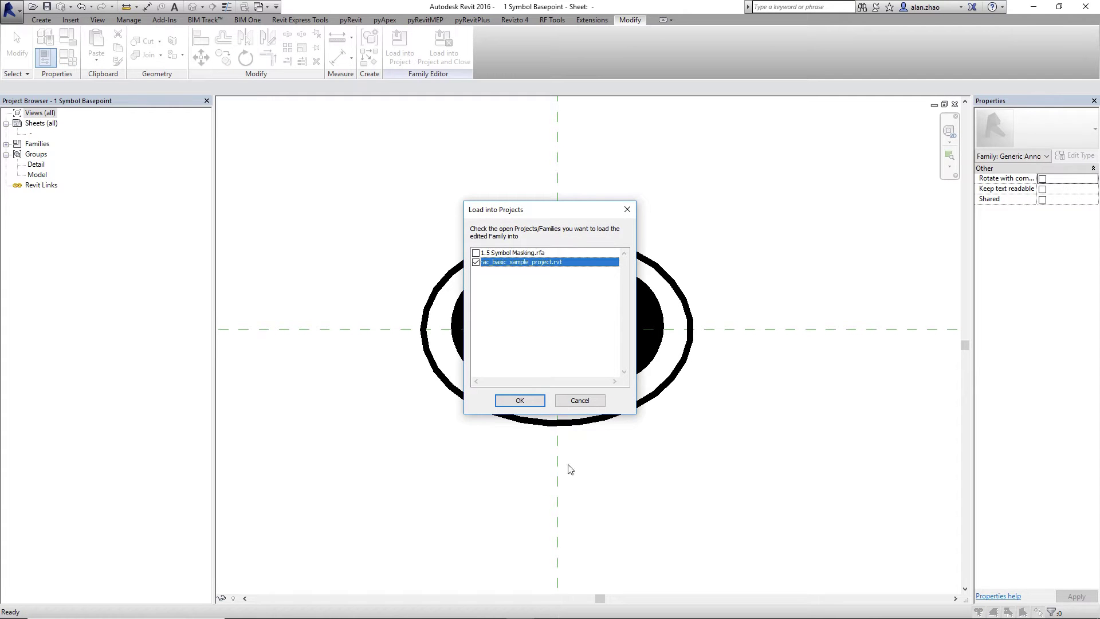
left_click(512, 400)
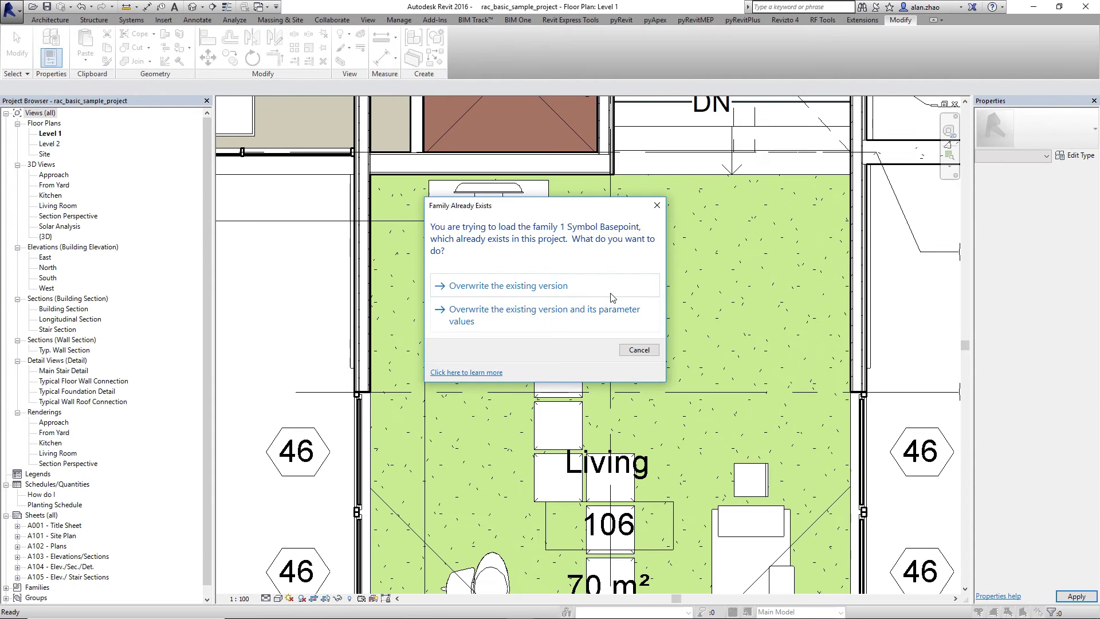
left_click(571, 285)
scroll(475, 238, "up", 2)
Create a similar instance of the placed Batman symbol, overlapping the right end of the TV cabinet
left_click(496, 290)
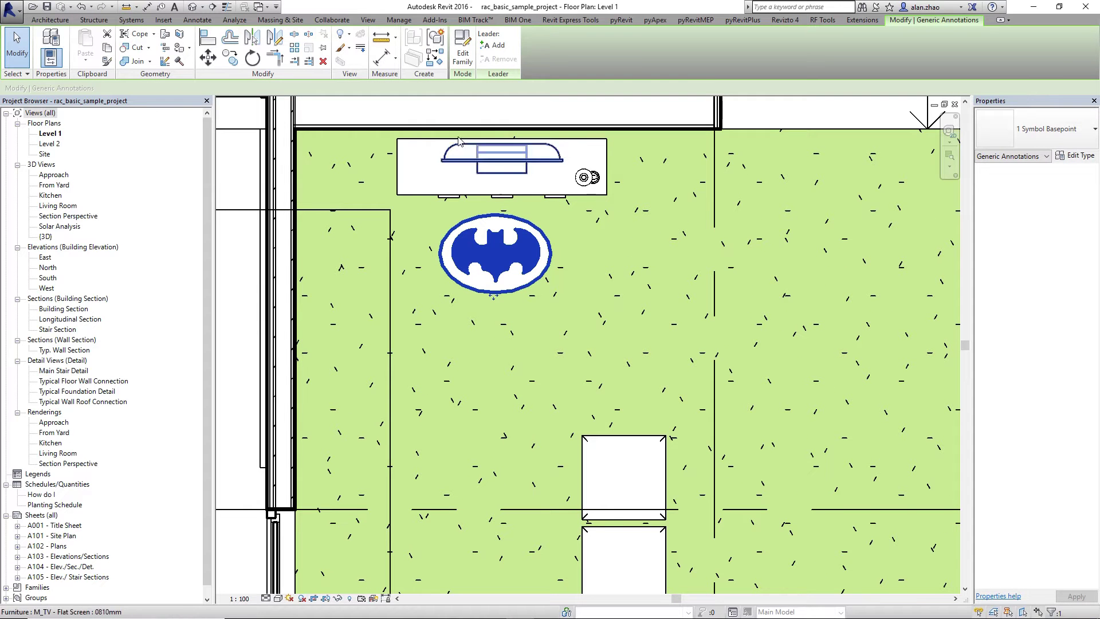
left_click(435, 38)
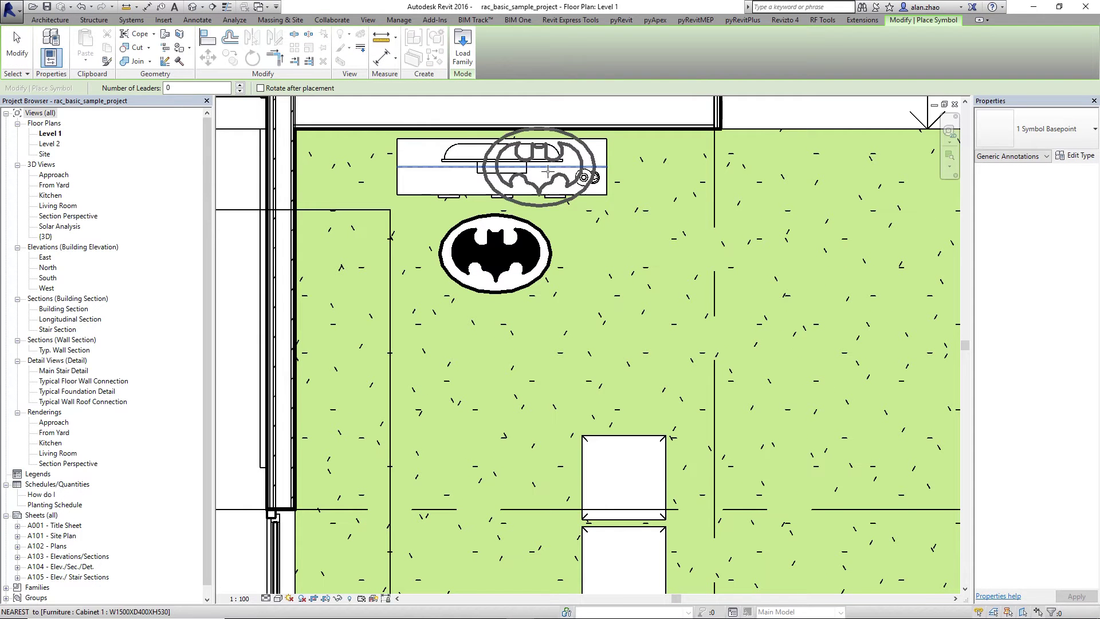
left_click(625, 192)
left_click(17, 47)
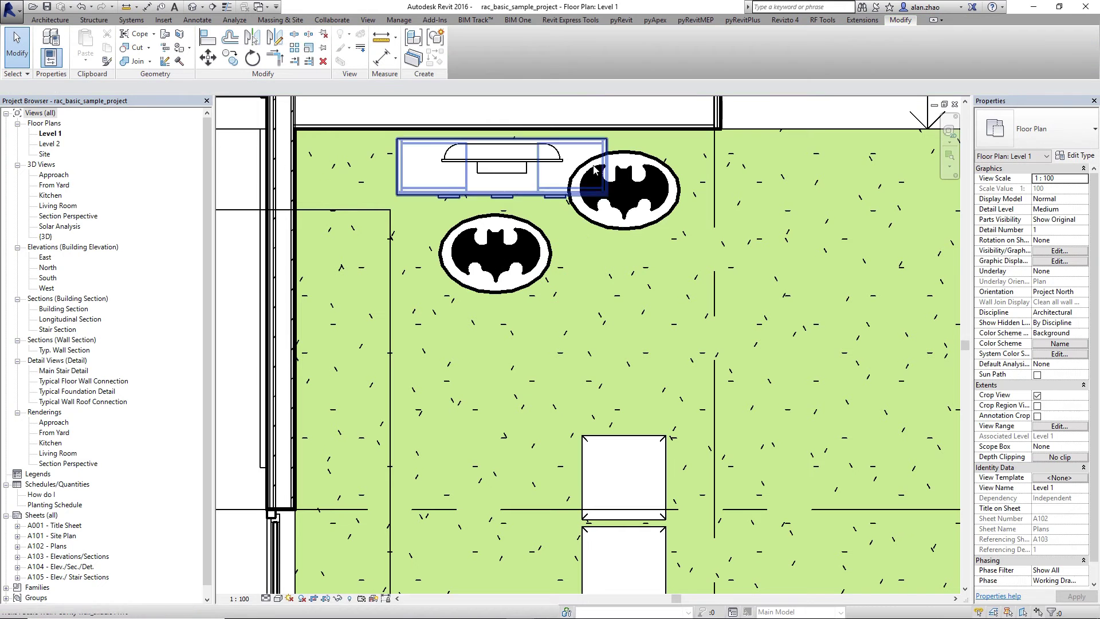
scroll(652, 179, "up", 2)
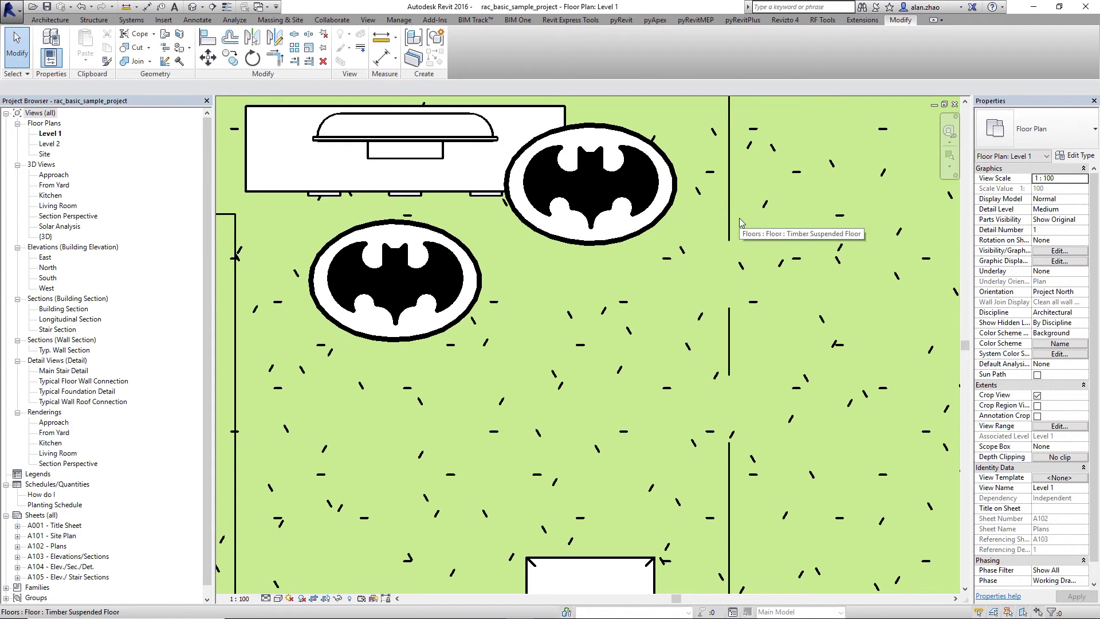
scroll(607, 205, "down", 2)
Move the new Batman symbol across the oval chair to the open floor above and left of it
left_click(578, 228)
left_click_drag(577, 228, 619, 509)
scroll(573, 295, "down", 3)
scroll(536, 151, "up", 5)
scroll(657, 280, "down", 4)
scroll(626, 521, "up", 5)
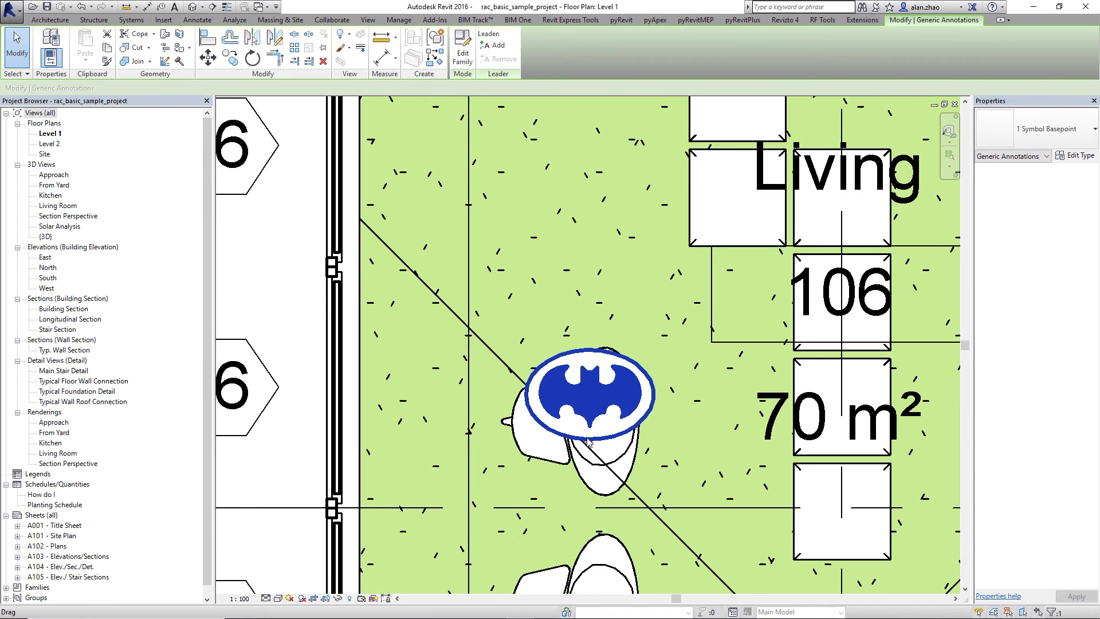
left_click_drag(590, 447, 470, 307)
left_click(657, 325)
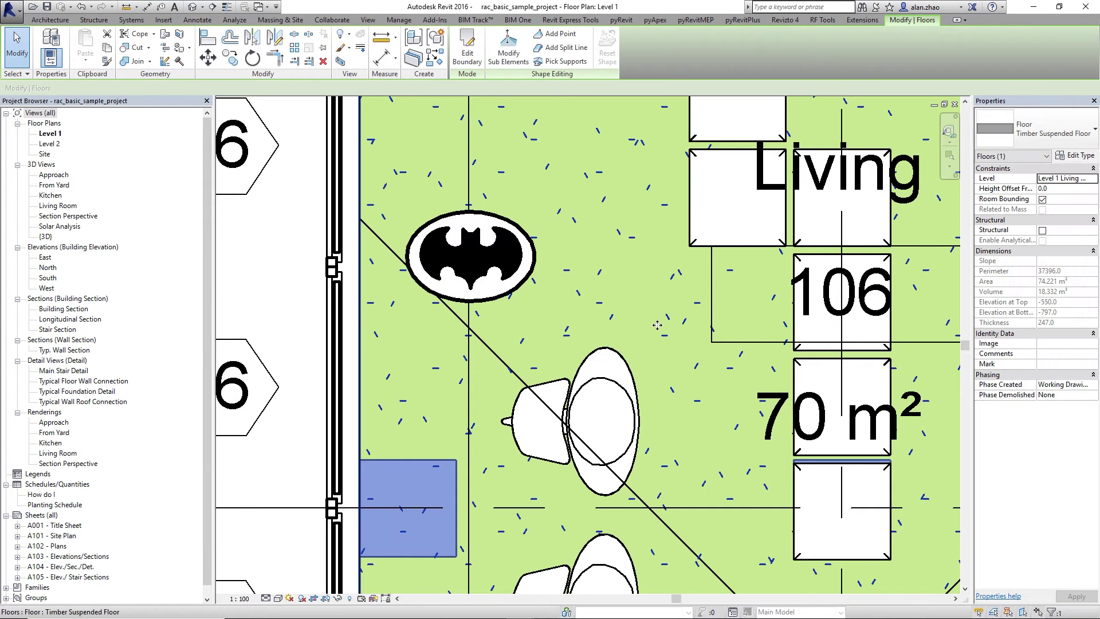
Switch to the sheet view of 1 Symbol Basepoint and check the Batman symbol by selecting it as a whole
left_click(259, 7)
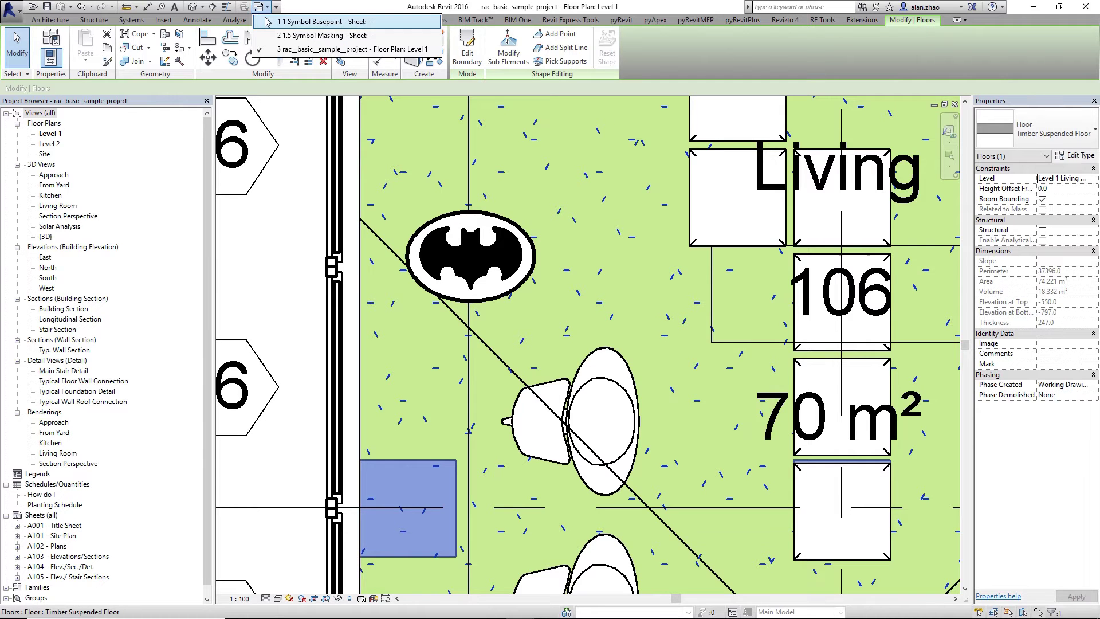
left_click(295, 21)
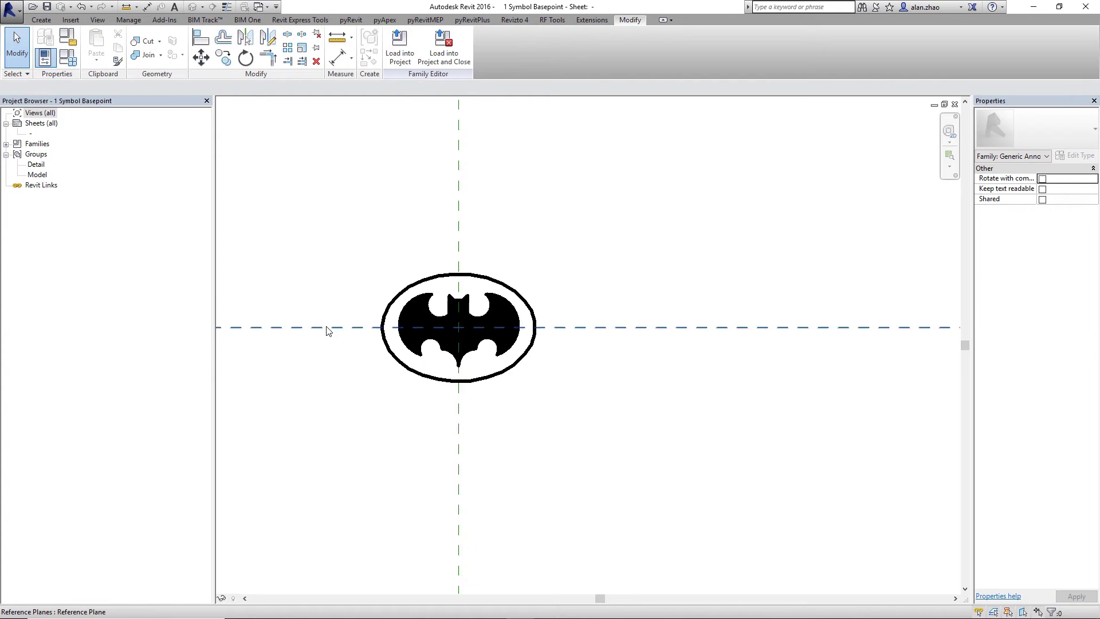
scroll(465, 264, "up", 2)
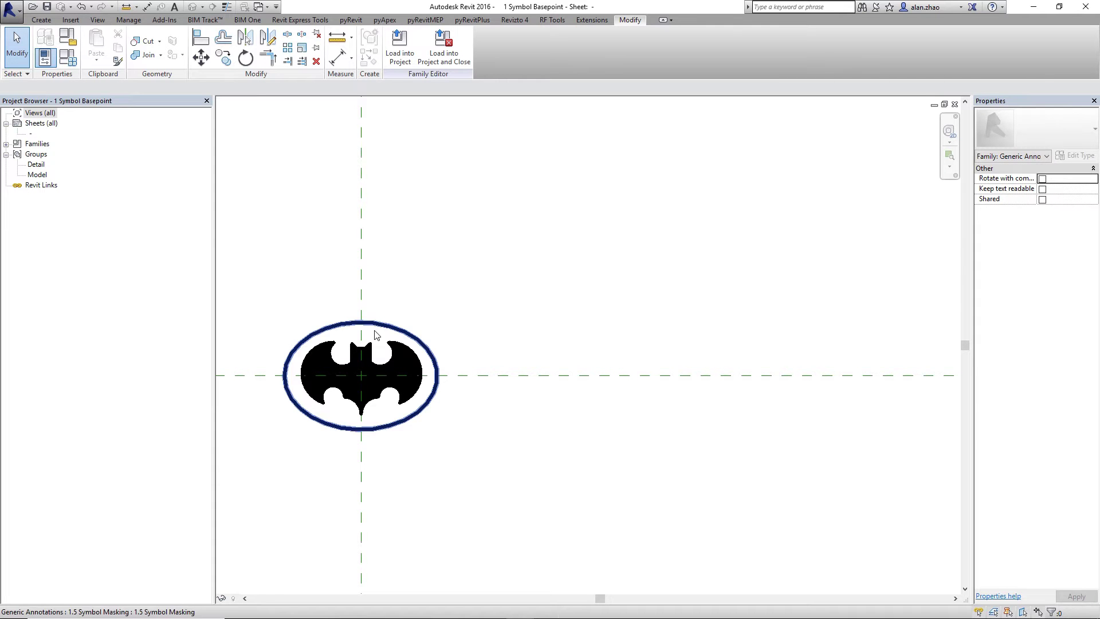
left_click_drag(232, 259, 514, 502)
left_click(511, 495)
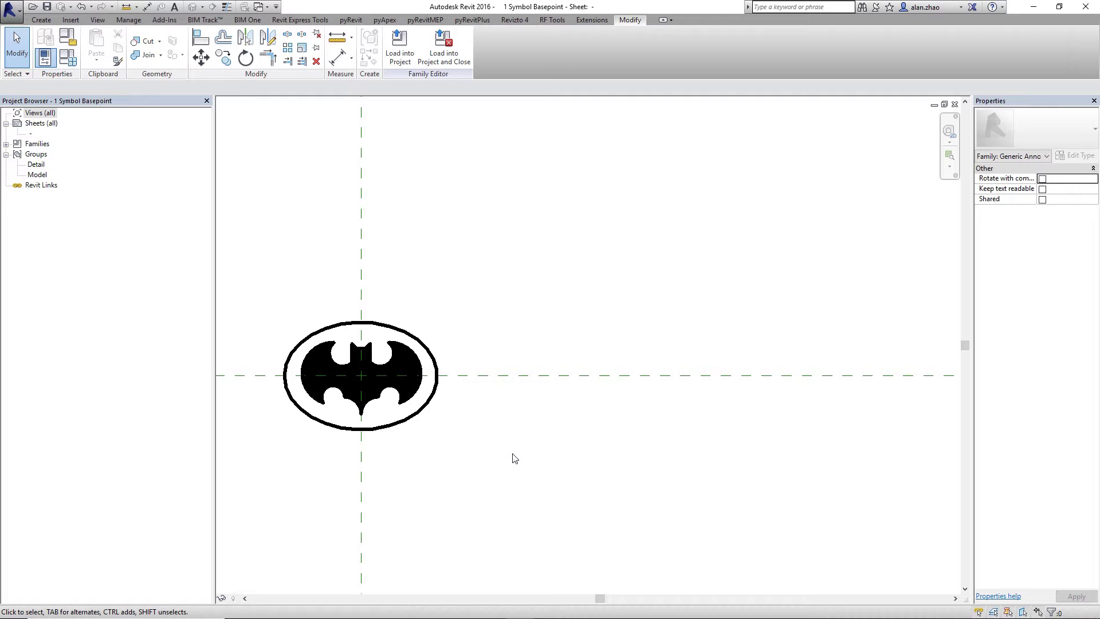
Draw a line rectangle about 41/256 by 39/256 inch at the upper right of the Batman symbol
left_click(41, 19)
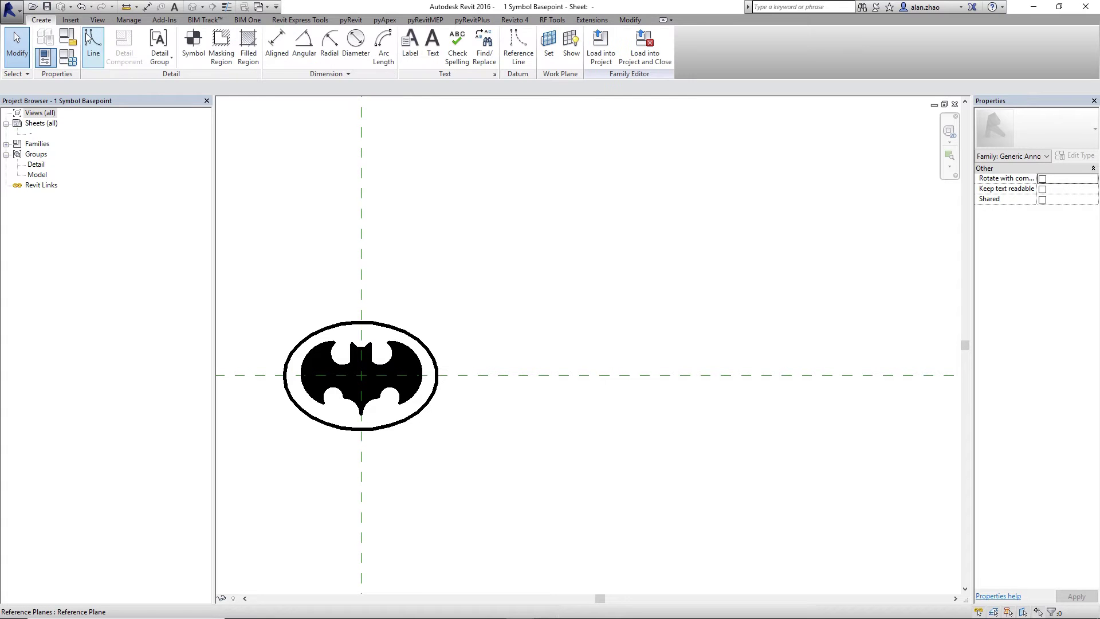
left_click(89, 39)
left_click(405, 35)
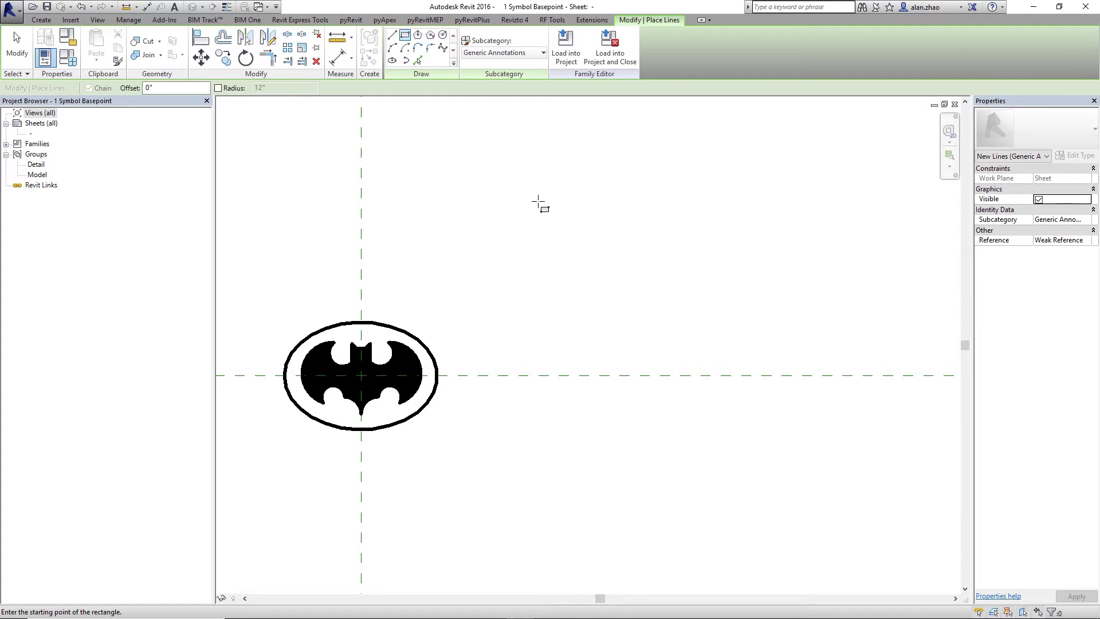
left_click(583, 198)
left_click(663, 273)
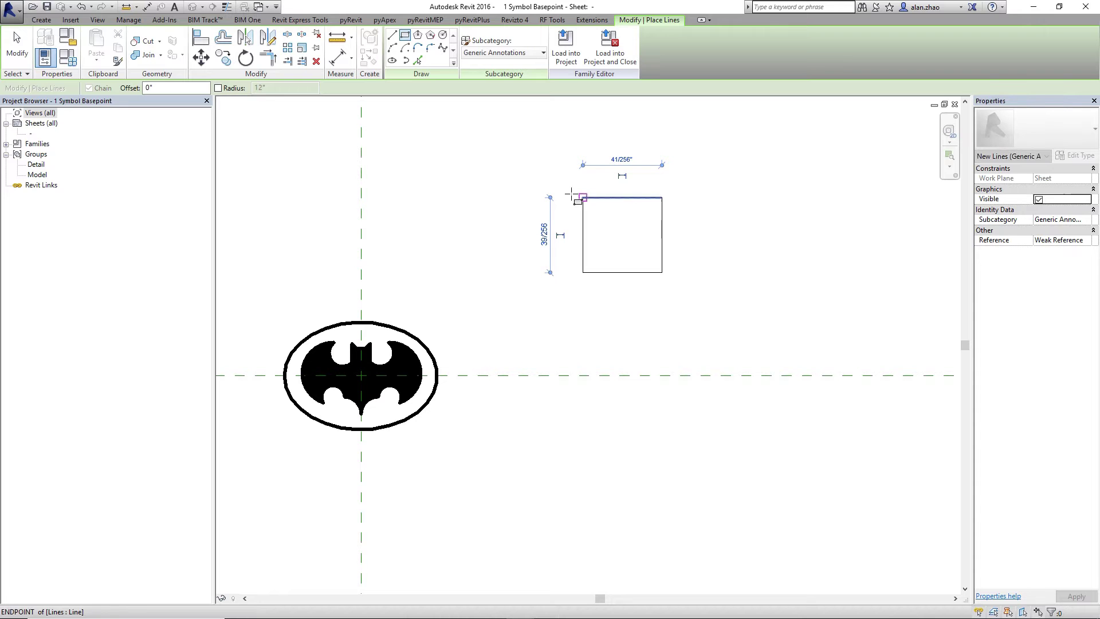
Divide the rectangle into quarters with a vertical and a horizontal line through the midpoints of its sides
left_click(392, 35)
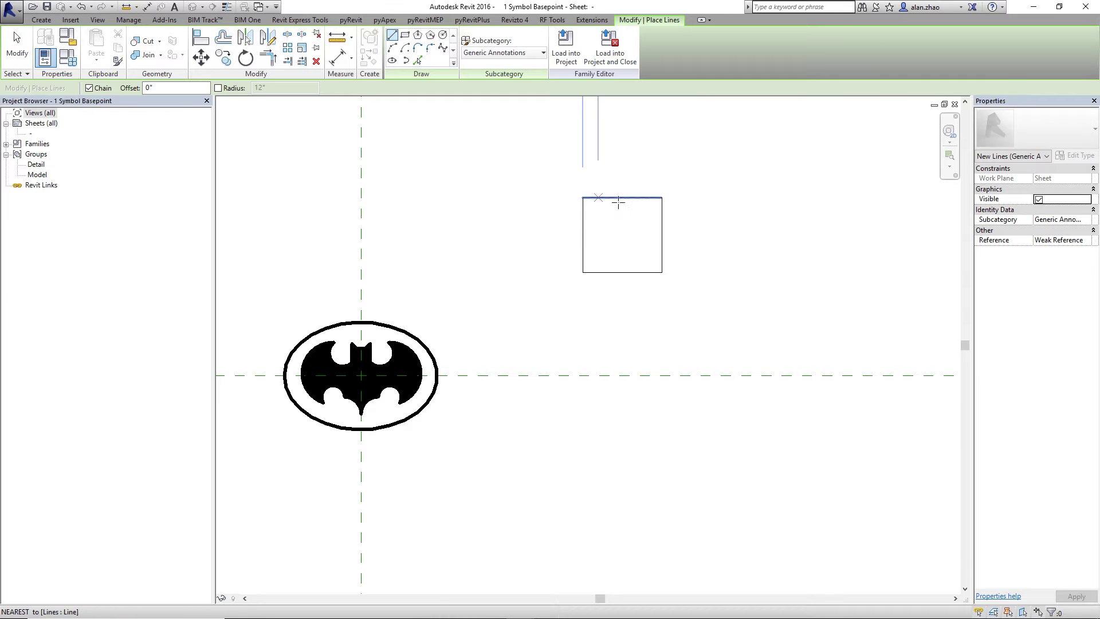
left_click(622, 197)
left_click(622, 272)
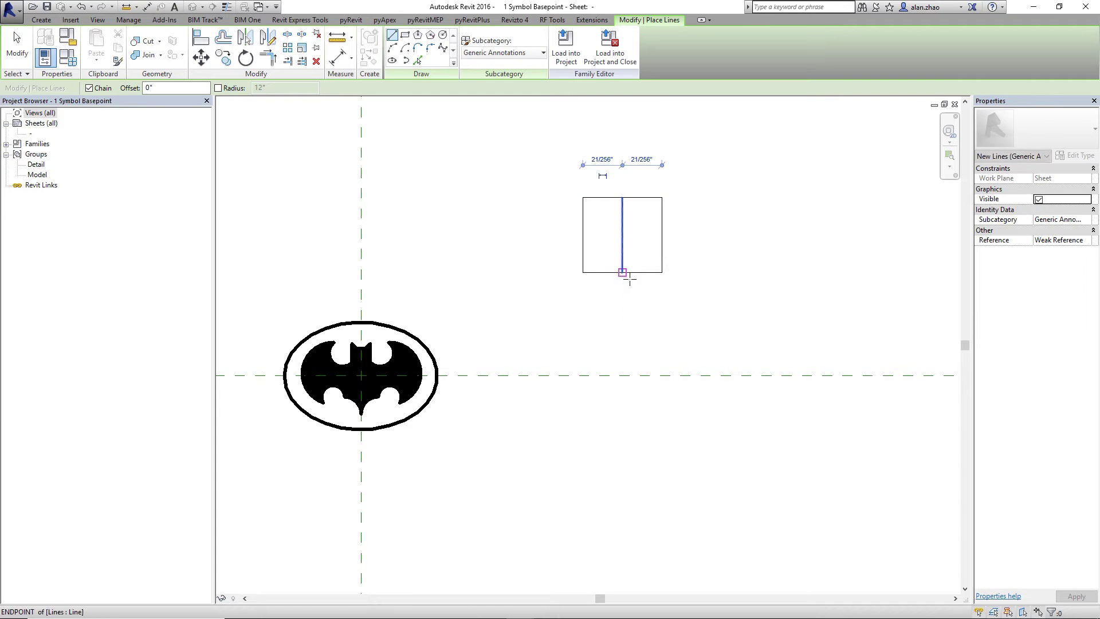
left_click(583, 235)
left_click(662, 235)
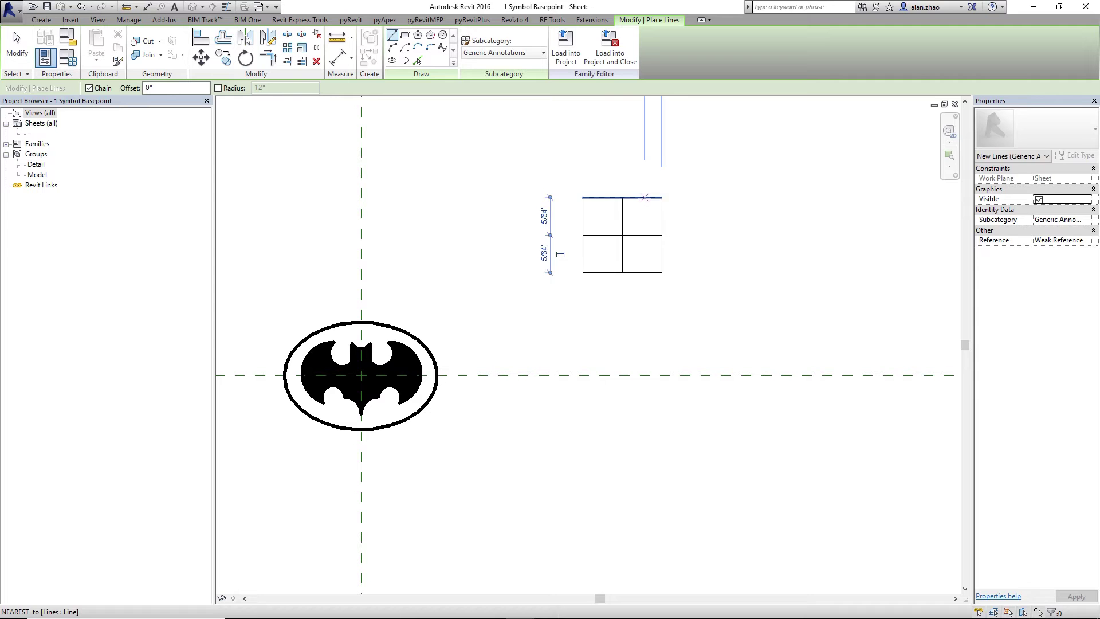
Draw vertical lines about 5/128 inch from the left side and 9/256 inch from the right, plus a horizontal line 9/256 inch above the base
left_click(644, 198)
left_click(644, 272)
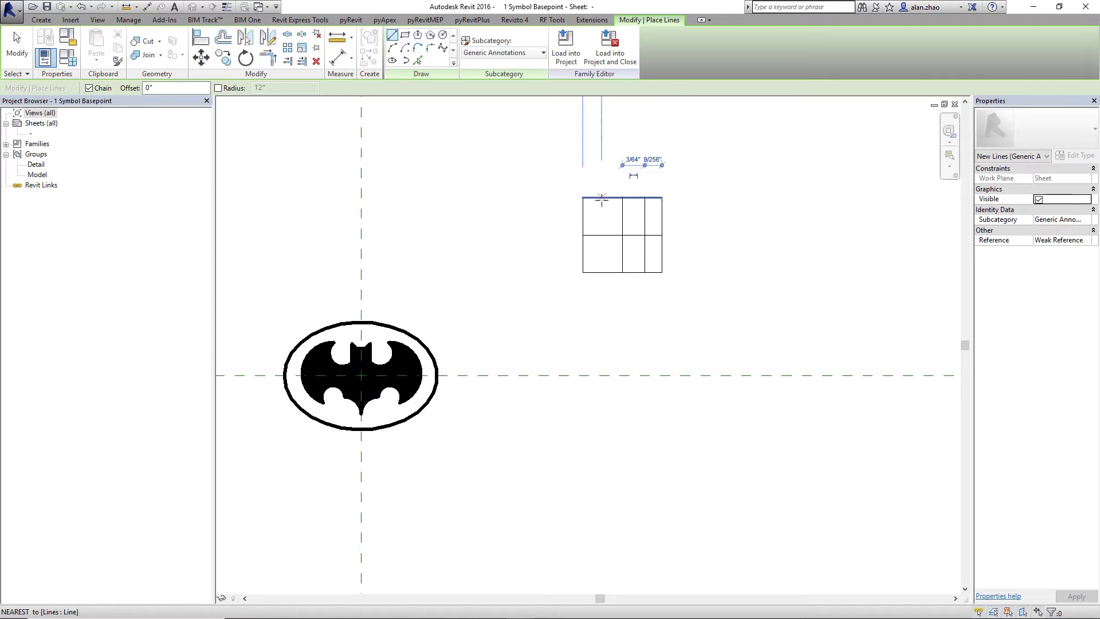
left_click(602, 198)
left_click(601, 272)
left_click(583, 255)
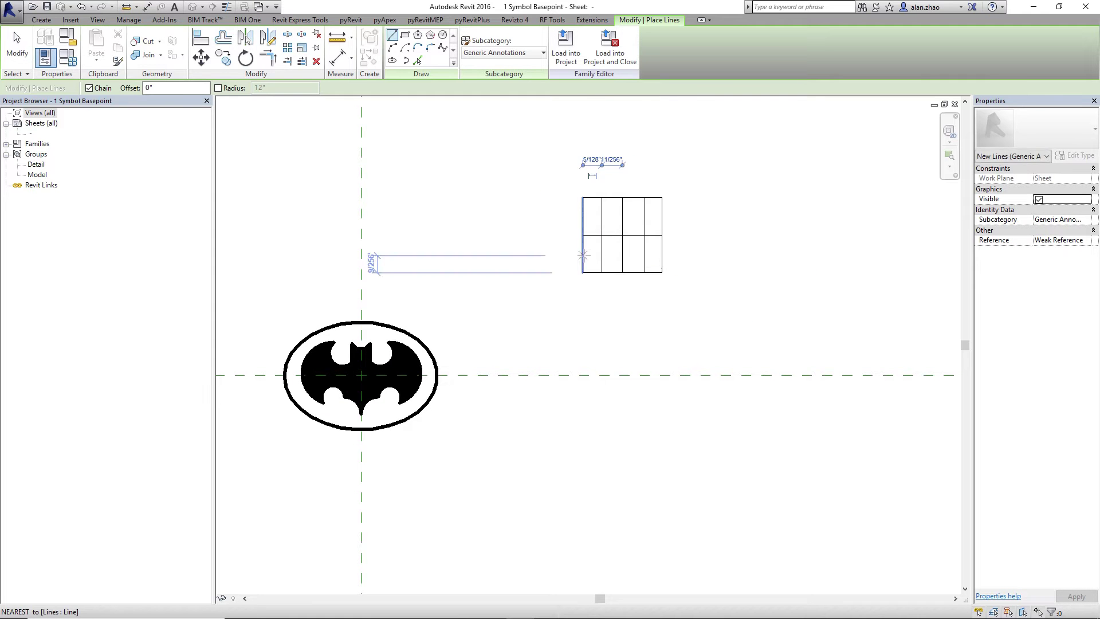
left_click(663, 255)
Draw a diagonal line from the rectangle's top-left corner to the right end of the middle horizontal line
scroll(631, 211, "up", 5)
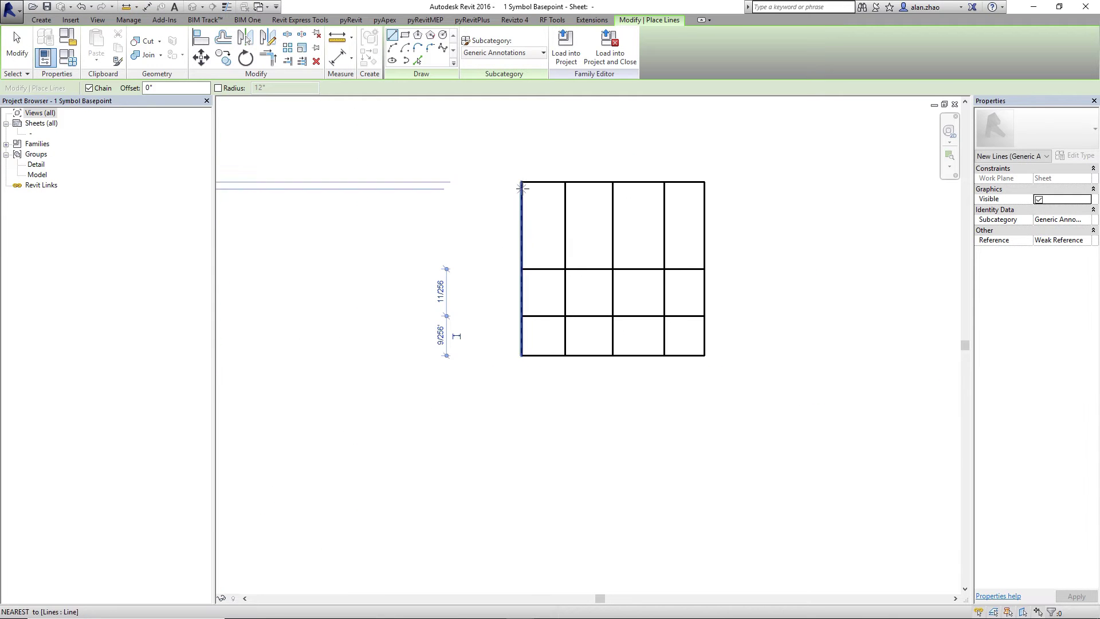
left_click(521, 183)
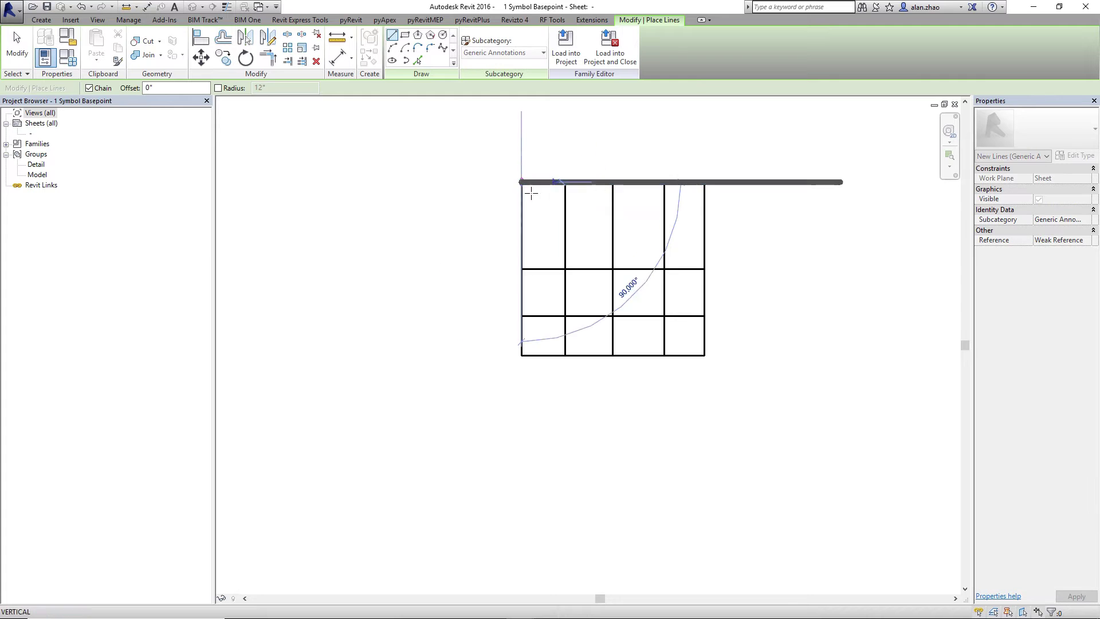
left_click(705, 268)
key("Escape")
key("Escape")
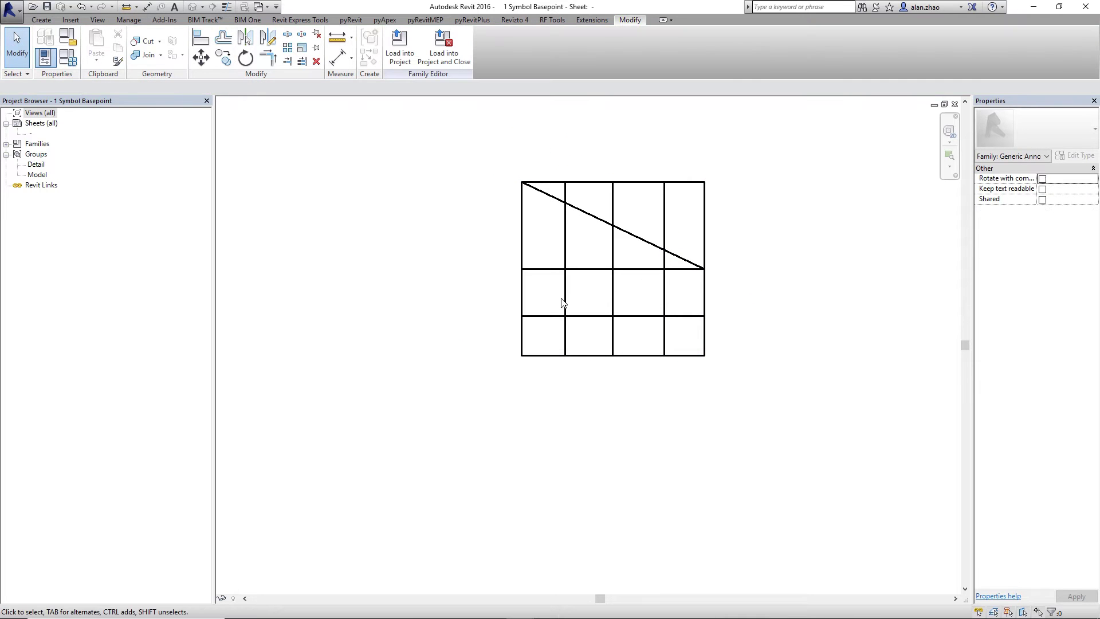
Select all lines of the grid together and examine the areas they enclose
left_click_drag(476, 162, 833, 437)
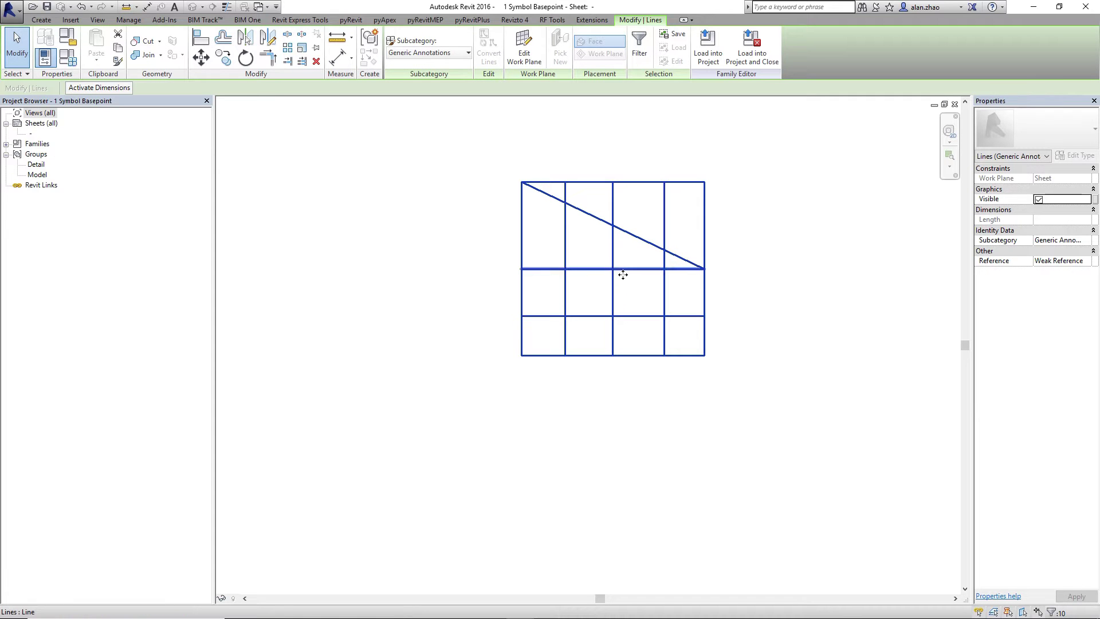
scroll(564, 247, "up", 2)
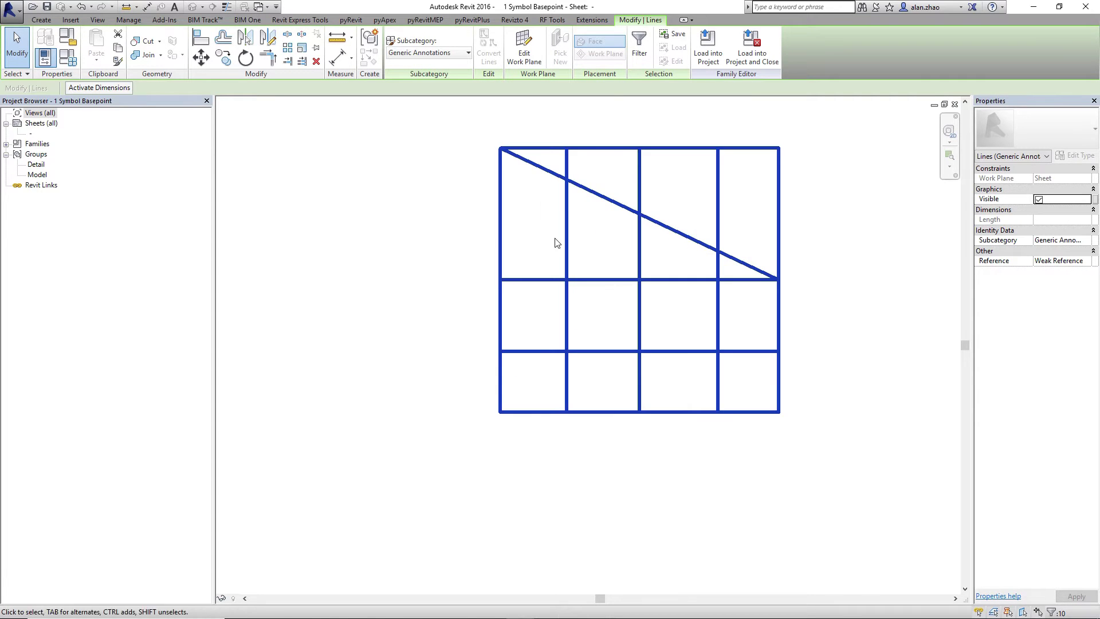
left_click(533, 217)
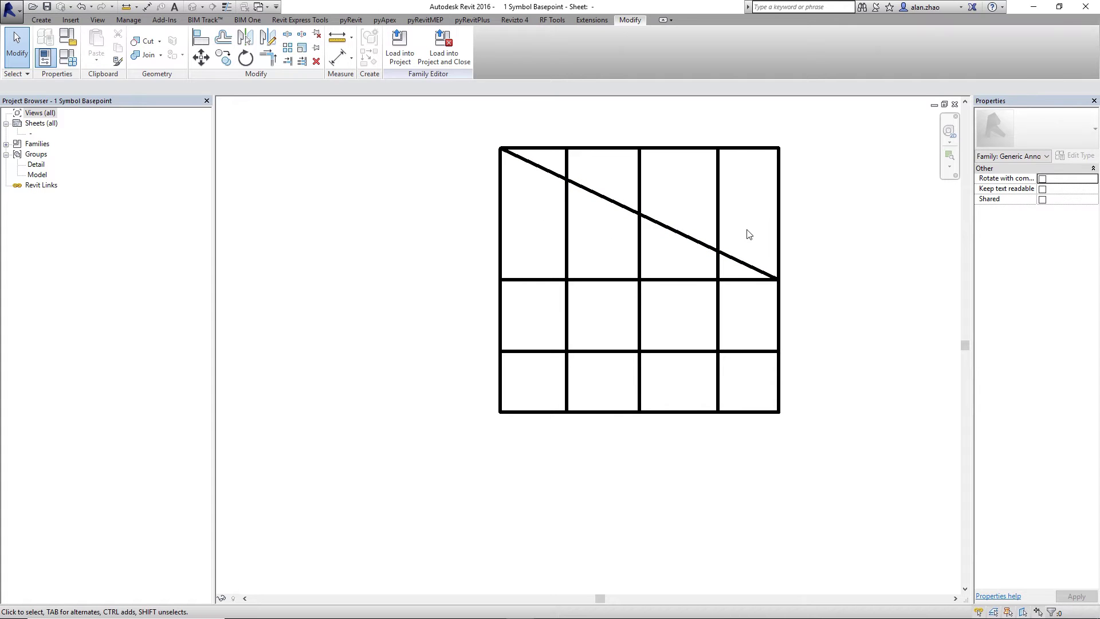
left_click(743, 263)
left_click(750, 326)
left_click_drag(453, 129, 852, 455)
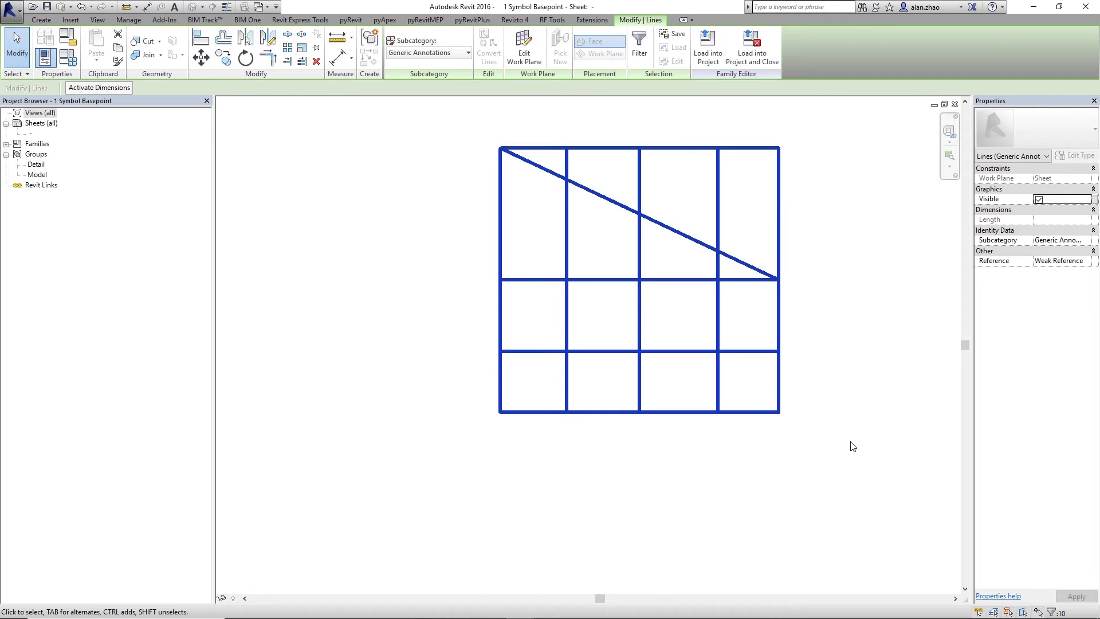
scroll(863, 353, "down", 2)
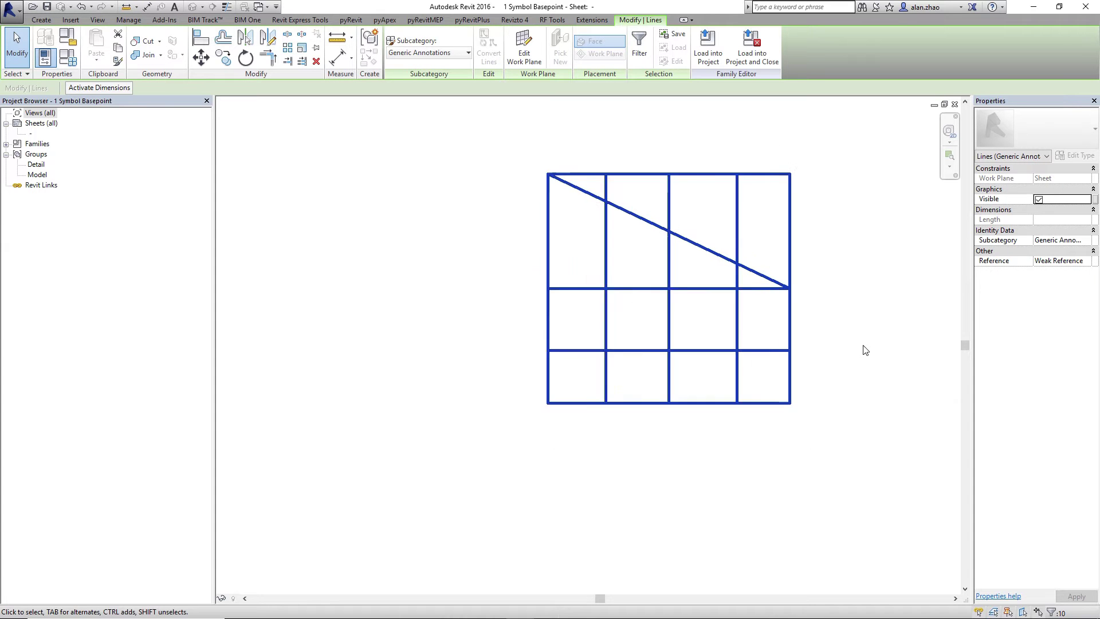
left_click_drag(466, 157, 828, 452)
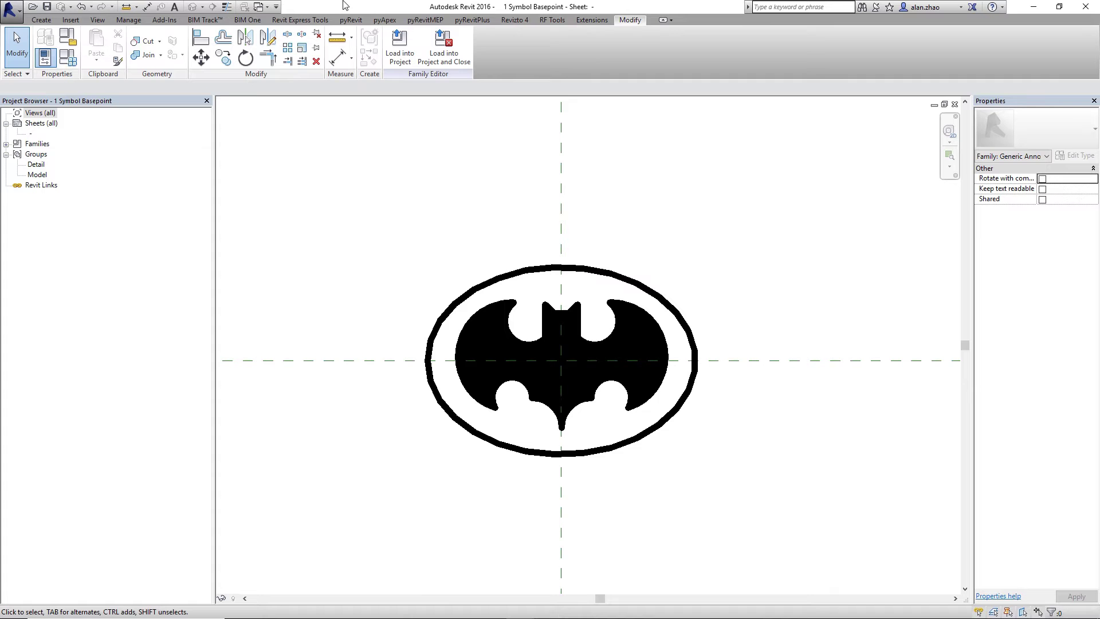
Switch back to the Level 1 floor plan of rac_basic_sample_project
left_click(261, 7)
left_click(304, 50)
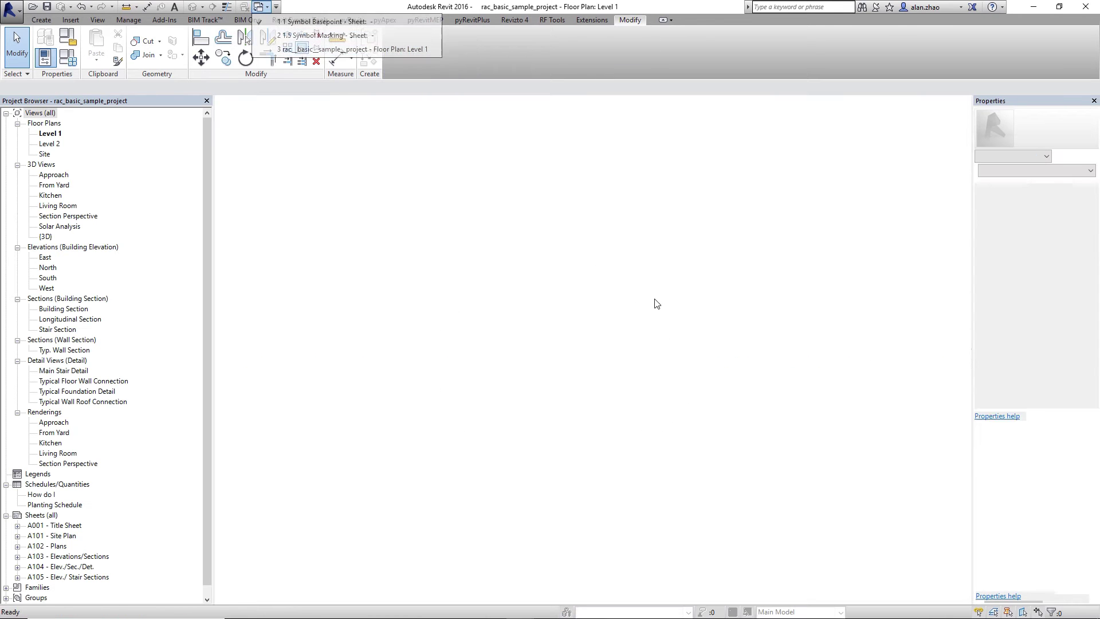
Move the Batman symbol on the Level 1 plan away from the diagonal line onto the clear green floor area
left_click(454, 289)
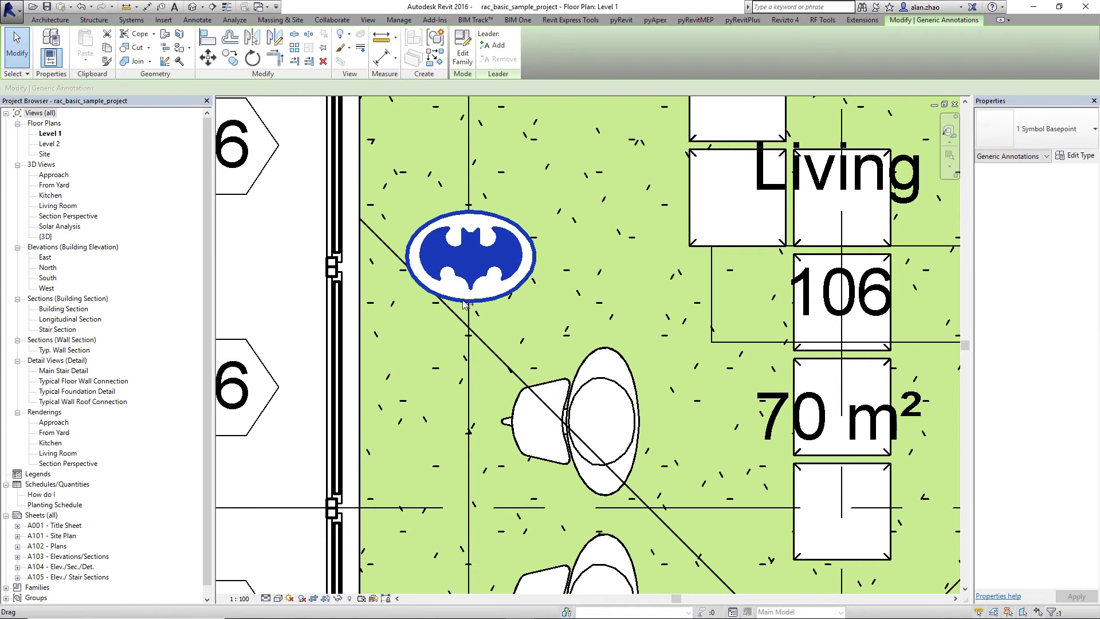
left_click_drag(454, 289, 573, 291)
left_click(596, 332)
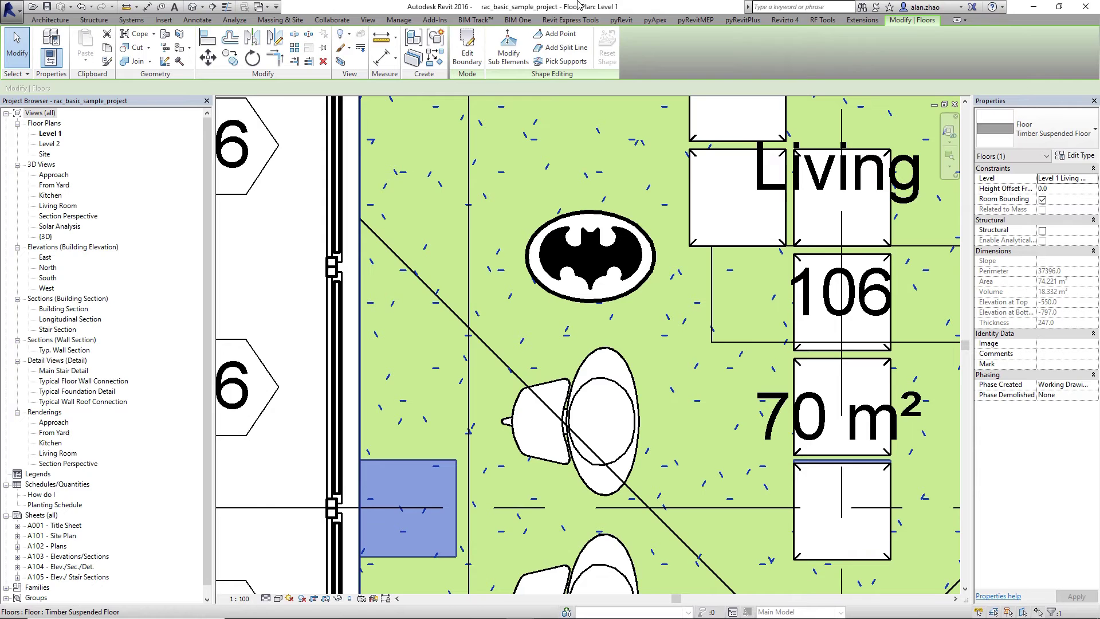
Switch to the 2 Symbol with Masking family and start a label centred above the Batman symbol
mouse_move(577, 1)
left_click(515, 26)
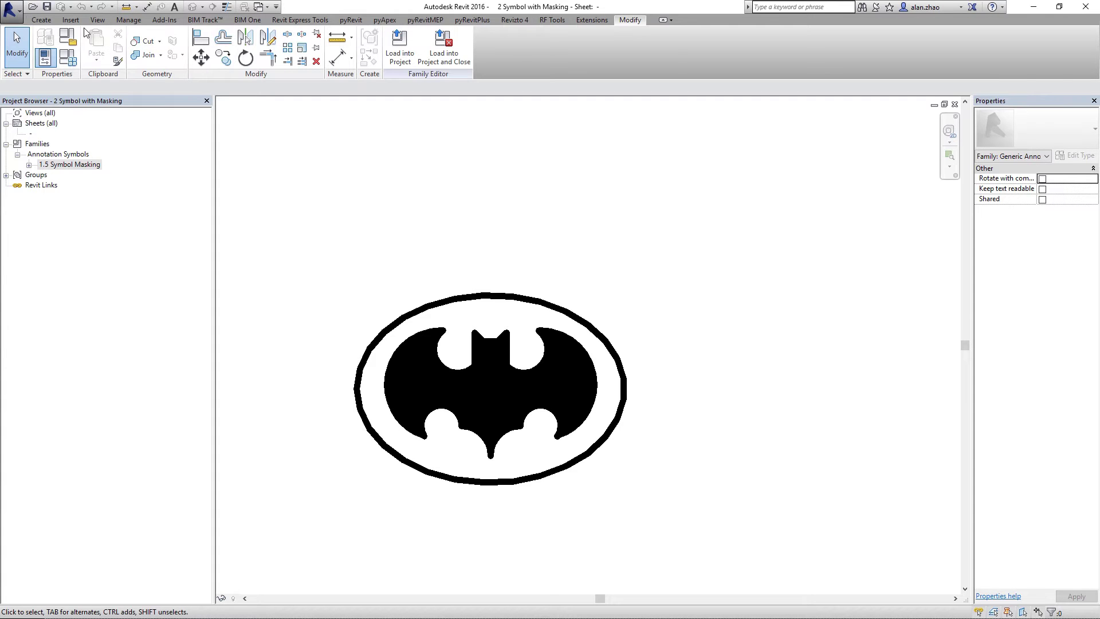
left_click(45, 22)
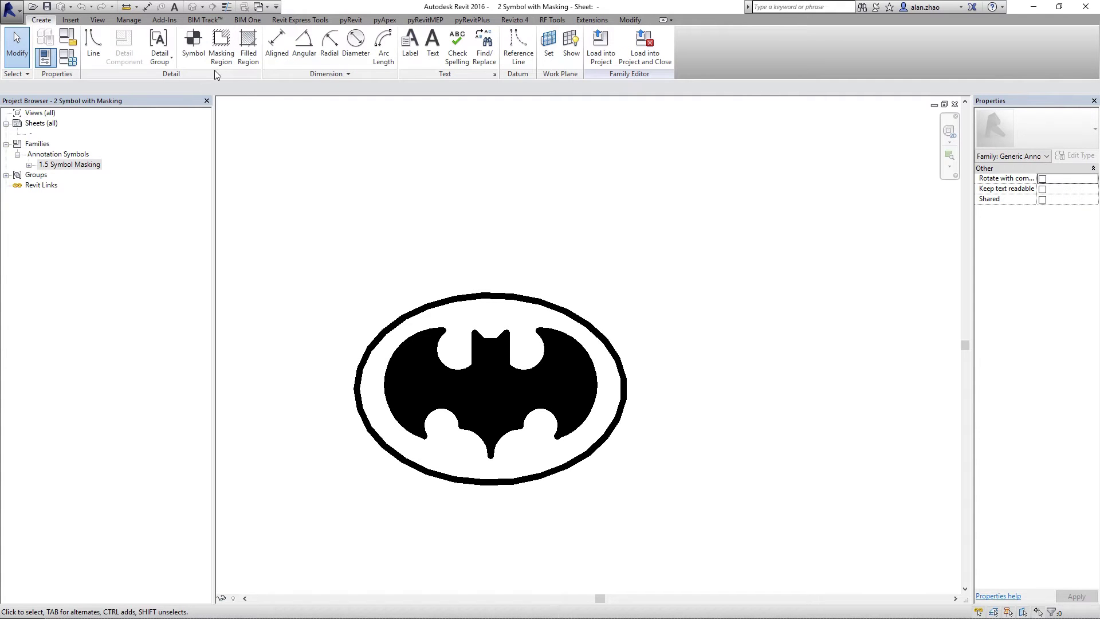
left_click(410, 45)
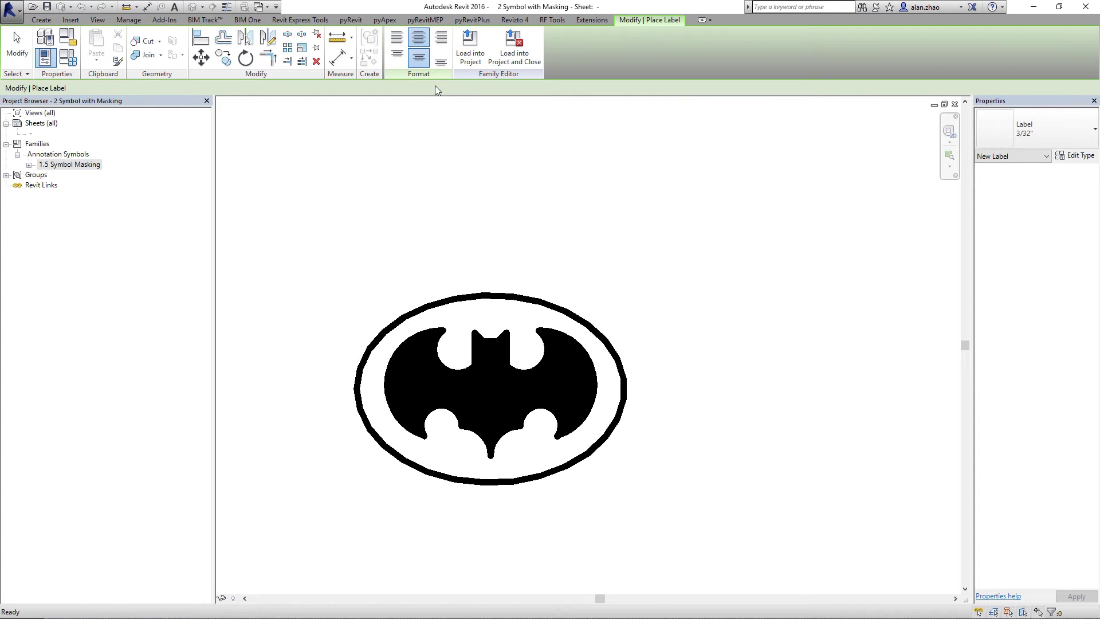
left_click(484, 249)
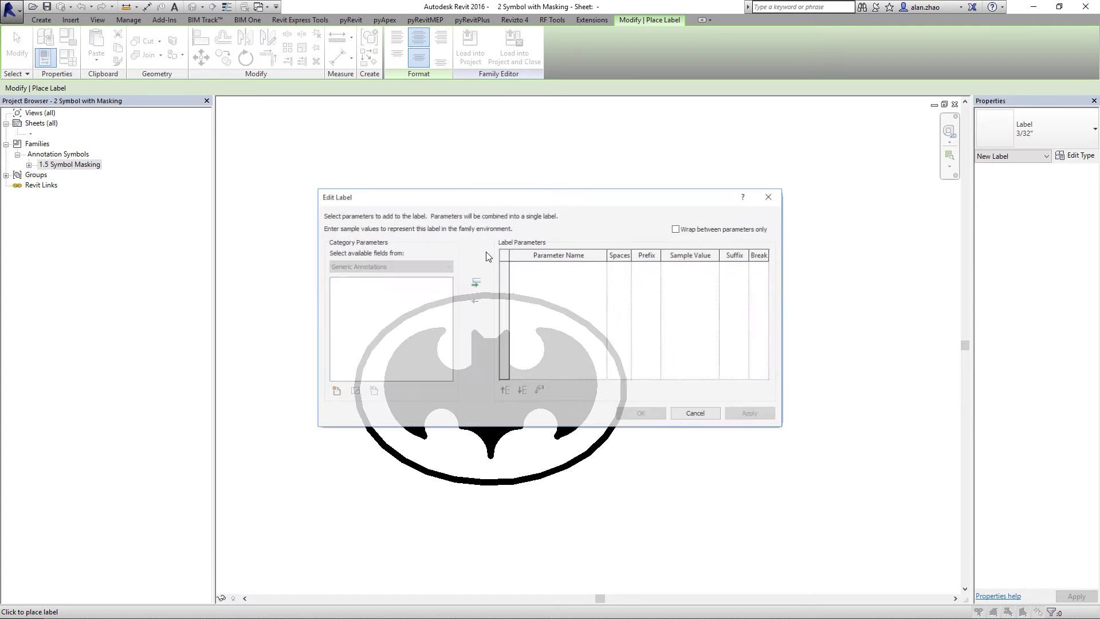
Create an instance parameter named ID of type Text, grouped under Text, for the label
left_click(335, 392)
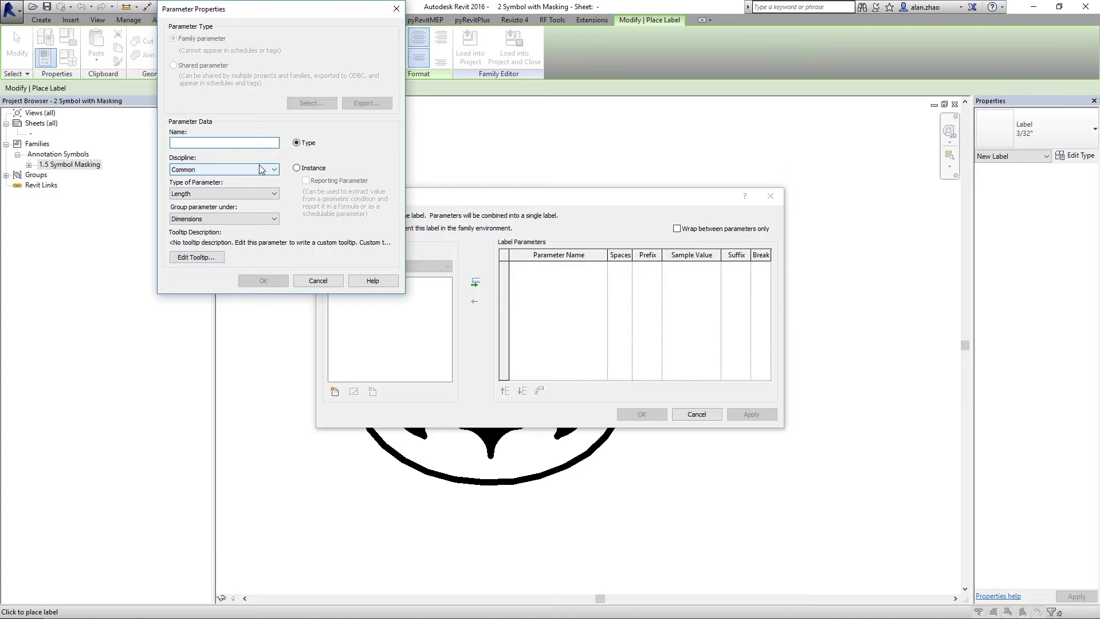
type("ID")
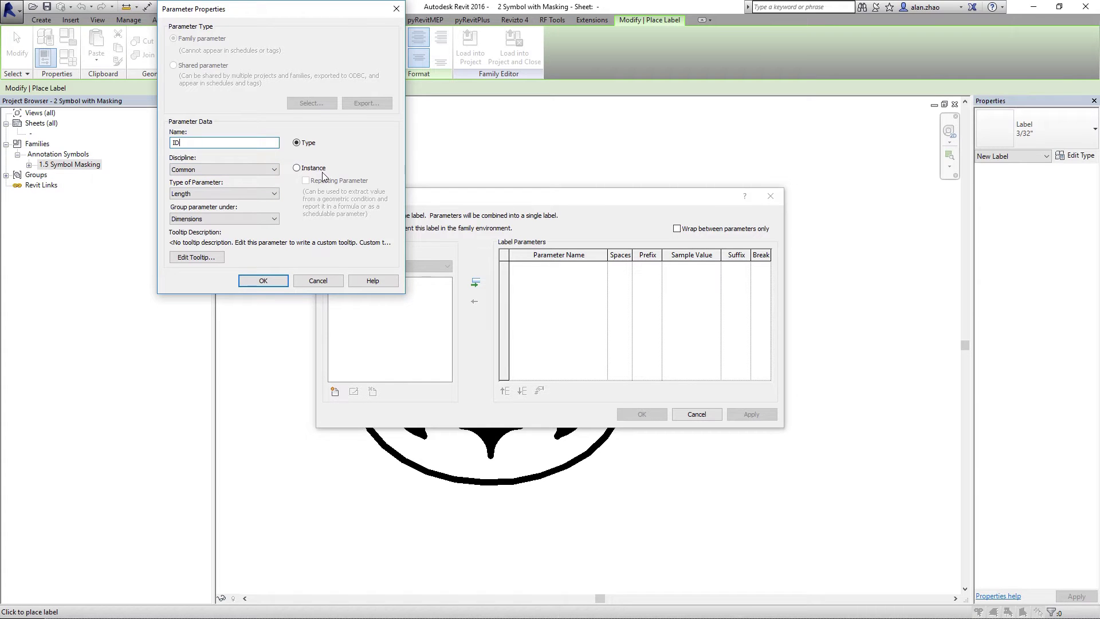
left_click(248, 194)
left_click(245, 205)
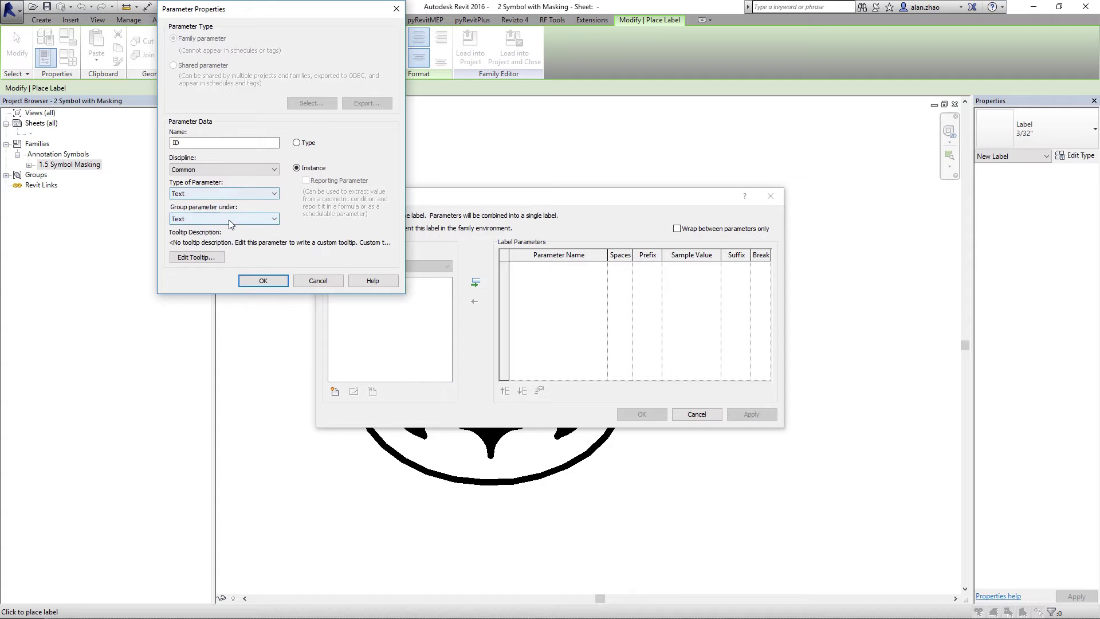
left_click(262, 281)
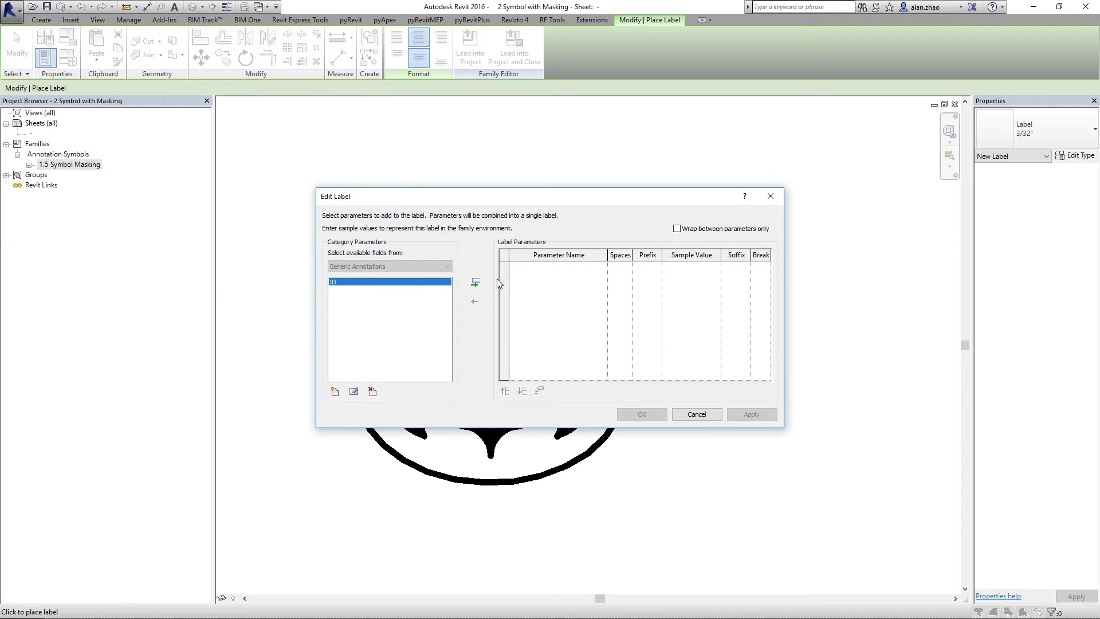
Add the ID parameter to the label, place it, and move the label just above the Batman symbol's ellipse
left_click(475, 282)
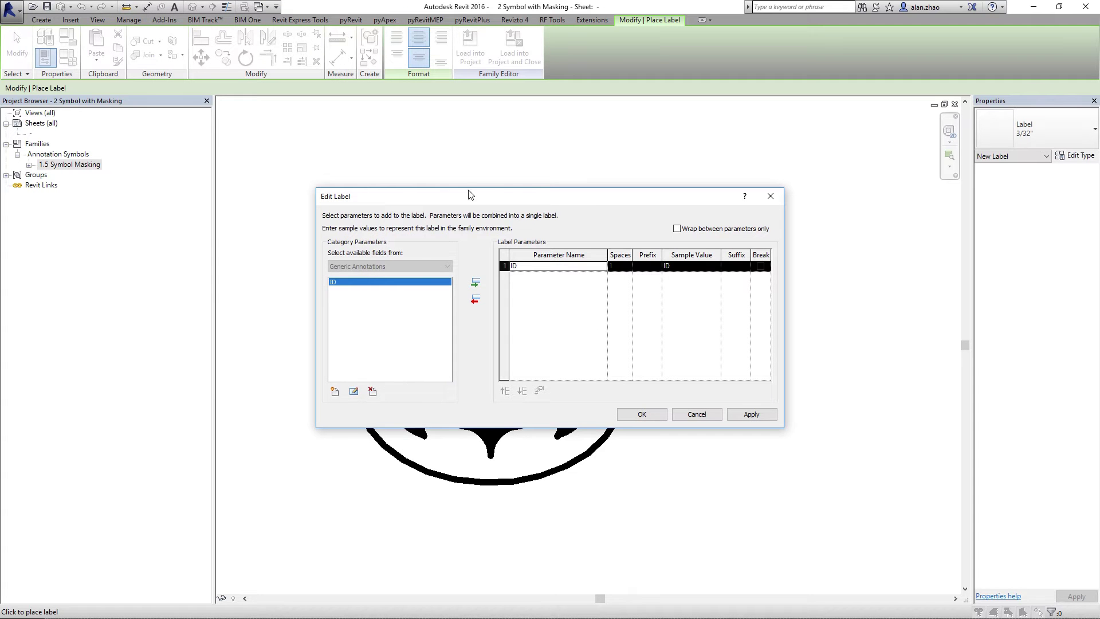
left_click_drag(469, 194, 224, 122)
left_click(397, 342)
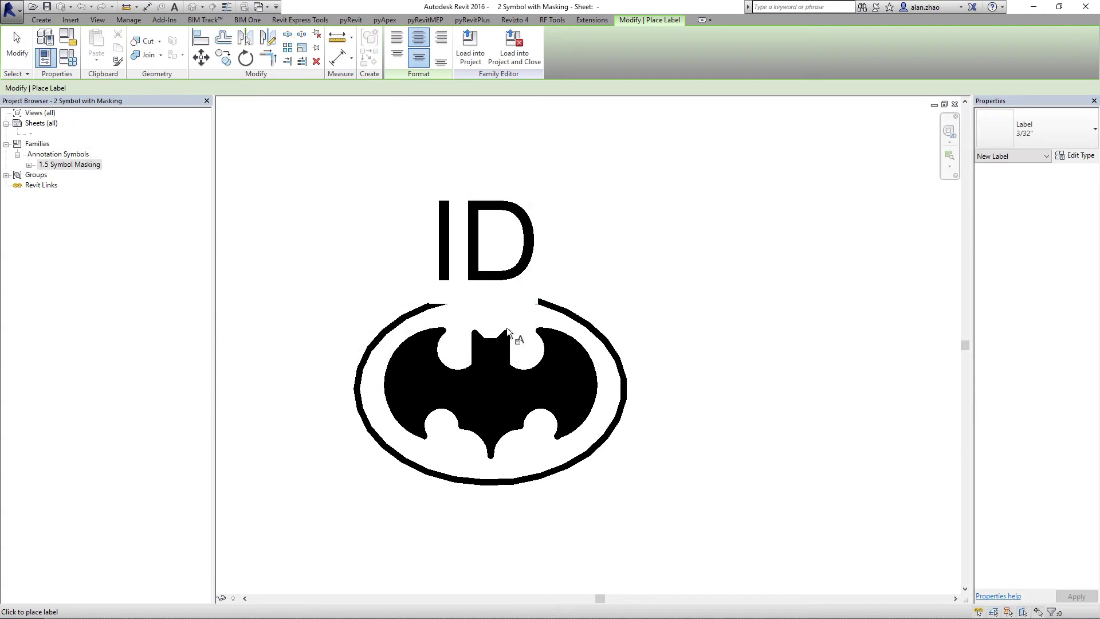
key("Escape")
left_click(529, 233)
scroll(528, 233, "down", 1)
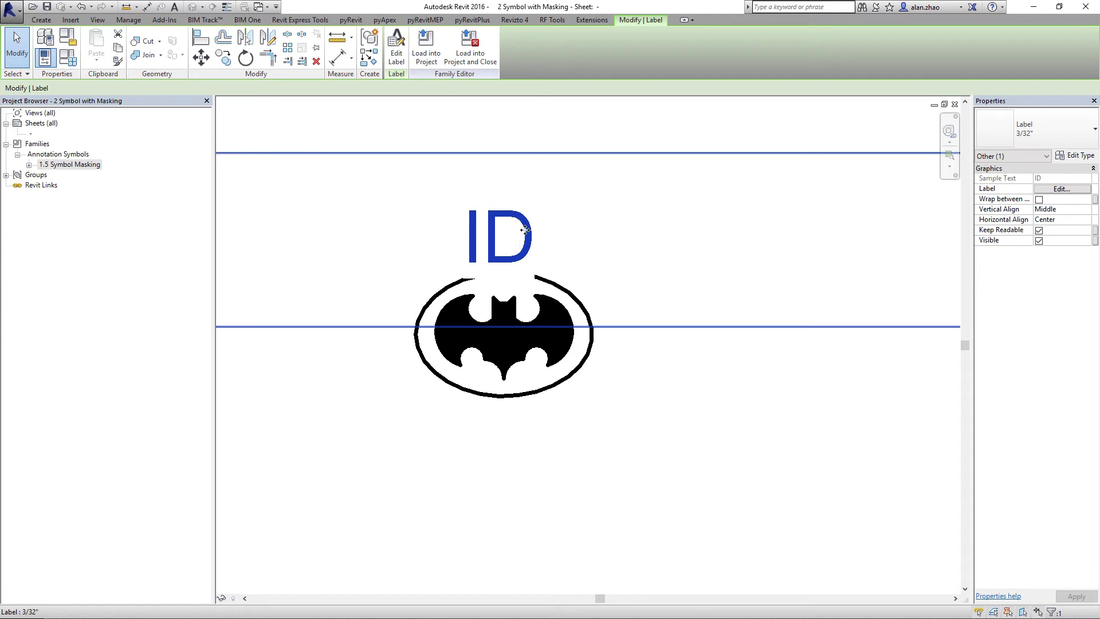
left_click_drag(525, 229, 531, 247)
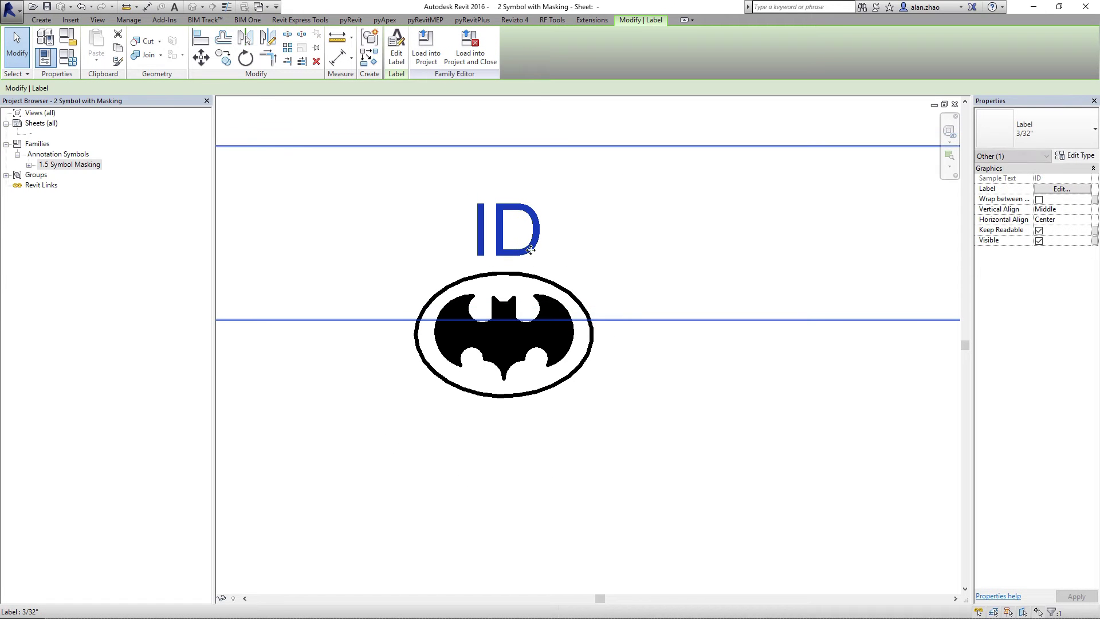
Duplicate the ID label's type as 1/16" and reduce its text size to match the type name
left_click(1084, 158)
left_click(746, 125)
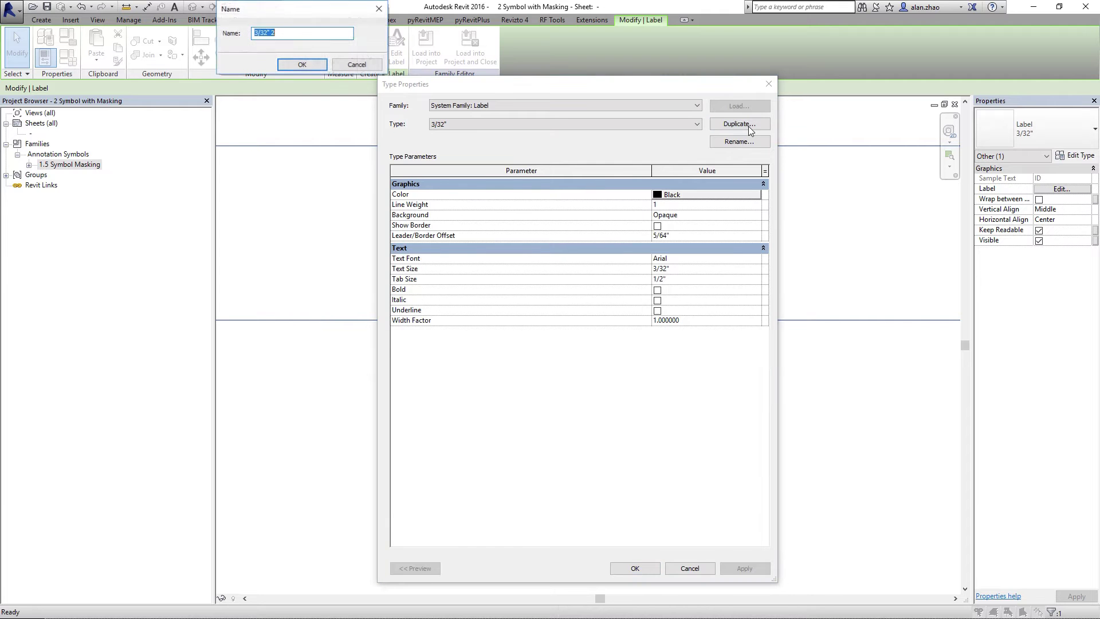
left_click(257, 33)
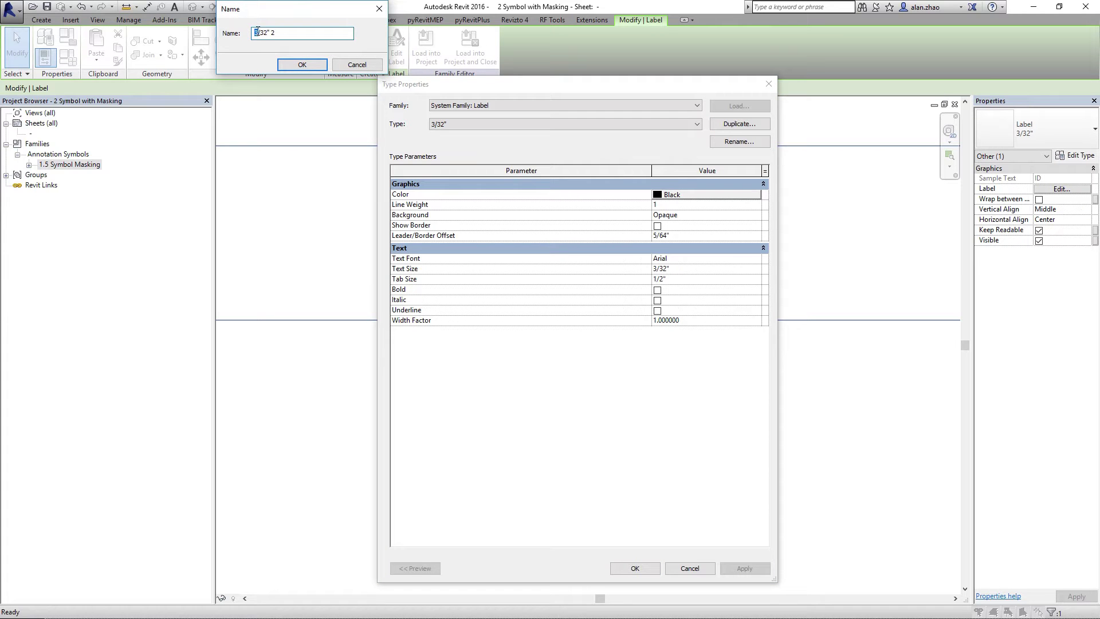
left_click_drag(259, 33, 278, 32)
type("/16")
left_click(310, 64)
left_click(591, 268)
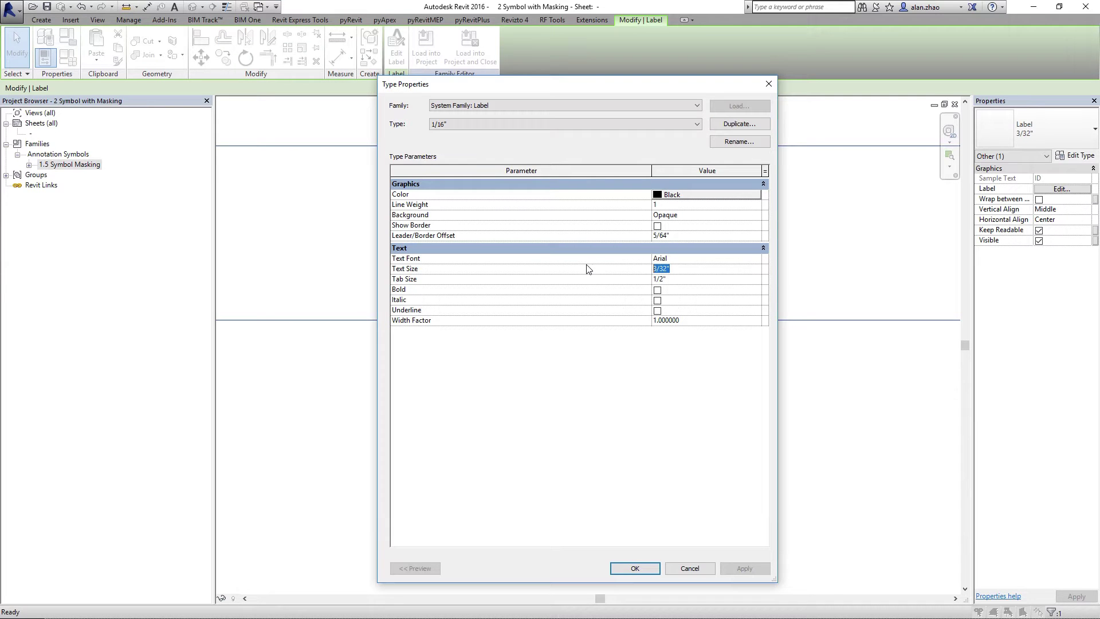
type("2")
key("Return")
left_click(634, 568)
Narrow the ID label's text box close to its text and centre the label above the Batman symbol
scroll(458, 304, "down", 4)
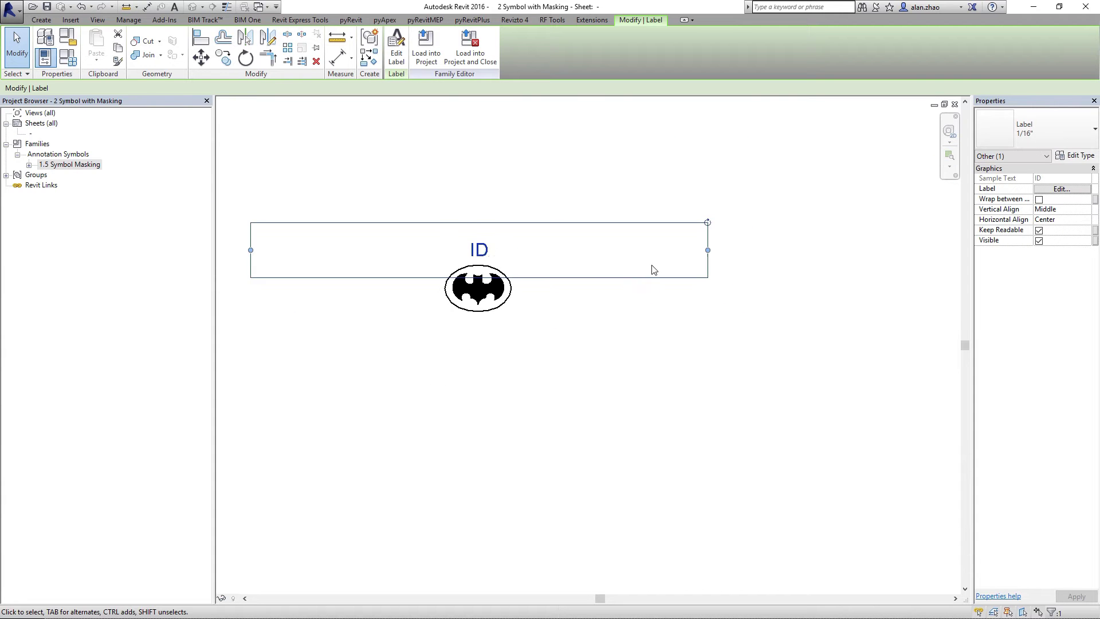
scroll(578, 261, "up", 2)
scroll(578, 260, "down", 1)
left_click_drag(733, 258, 549, 259)
scroll(513, 270, "up", 2)
left_click(411, 272)
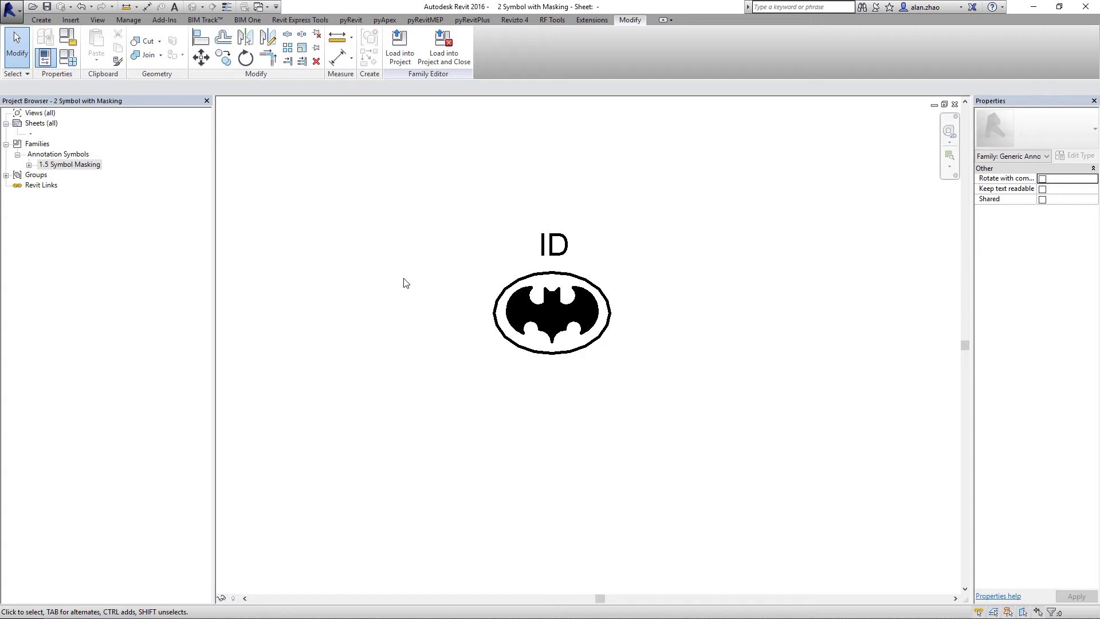
left_click(570, 251)
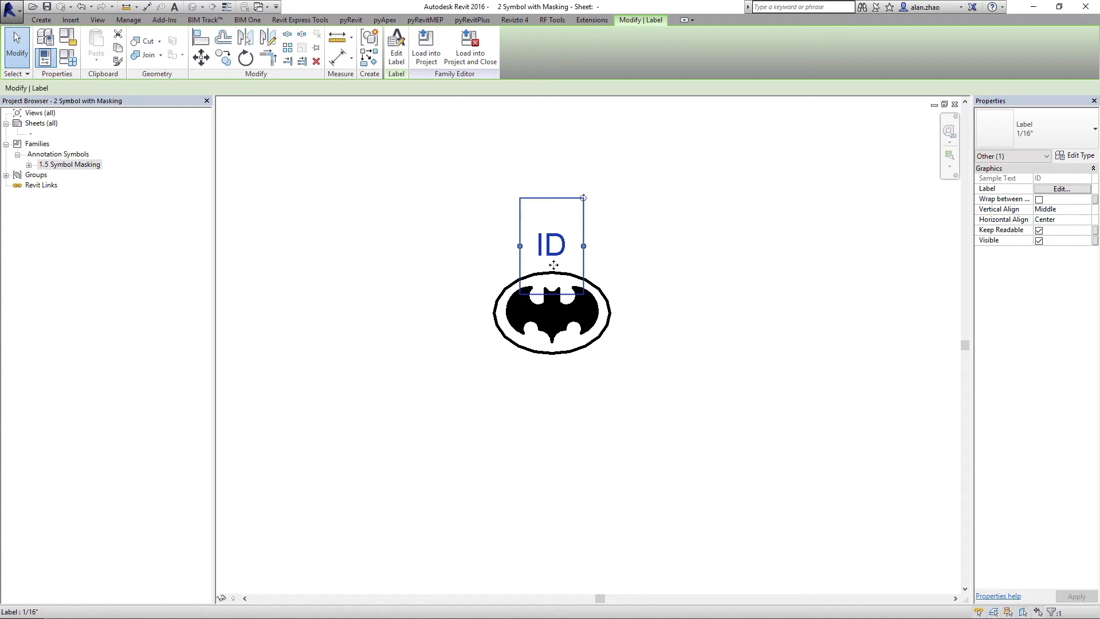
scroll(589, 246, "up", 1)
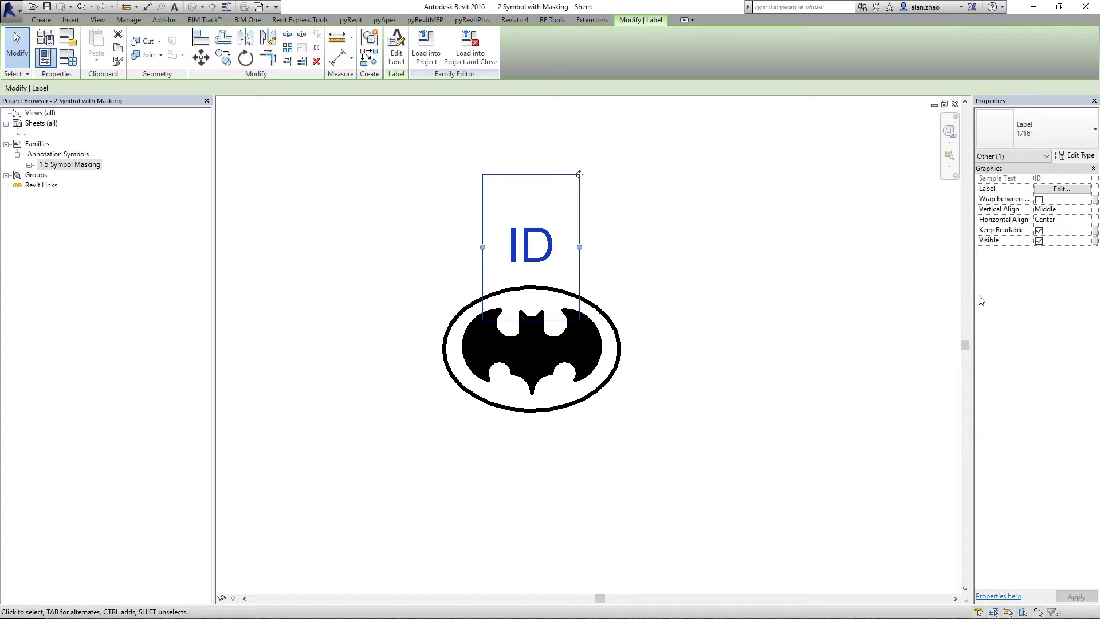
Widen the Properties palette and examine the ID label's box and properties
left_click_drag(976, 302, 861, 308)
left_click(653, 316)
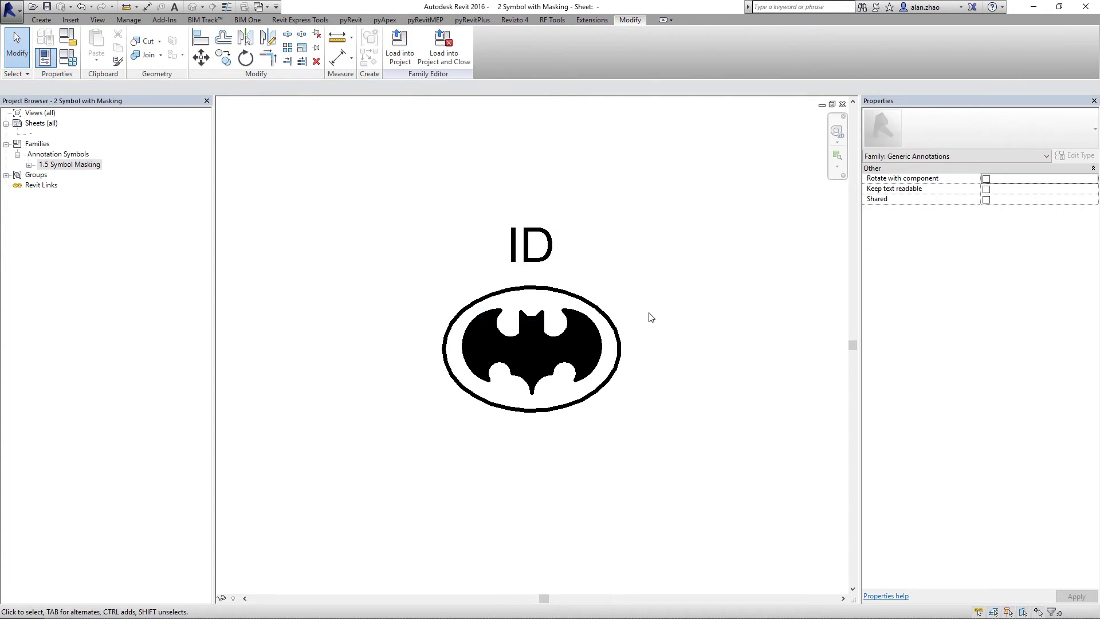
left_click(547, 266)
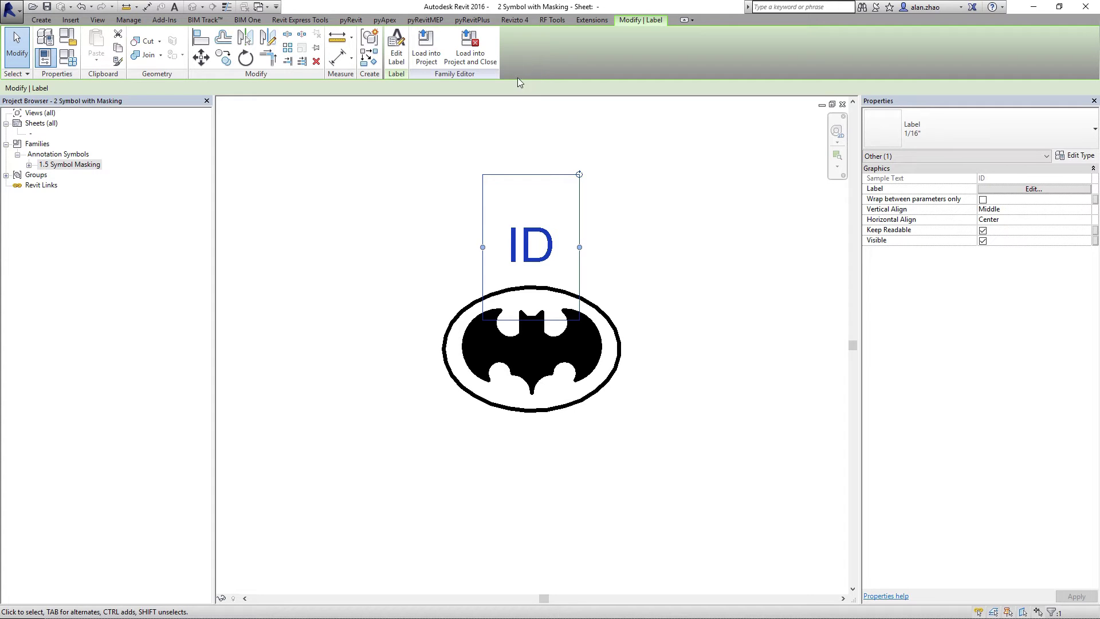
left_click(710, 318)
left_click(562, 248)
left_click(650, 287)
left_click(565, 252)
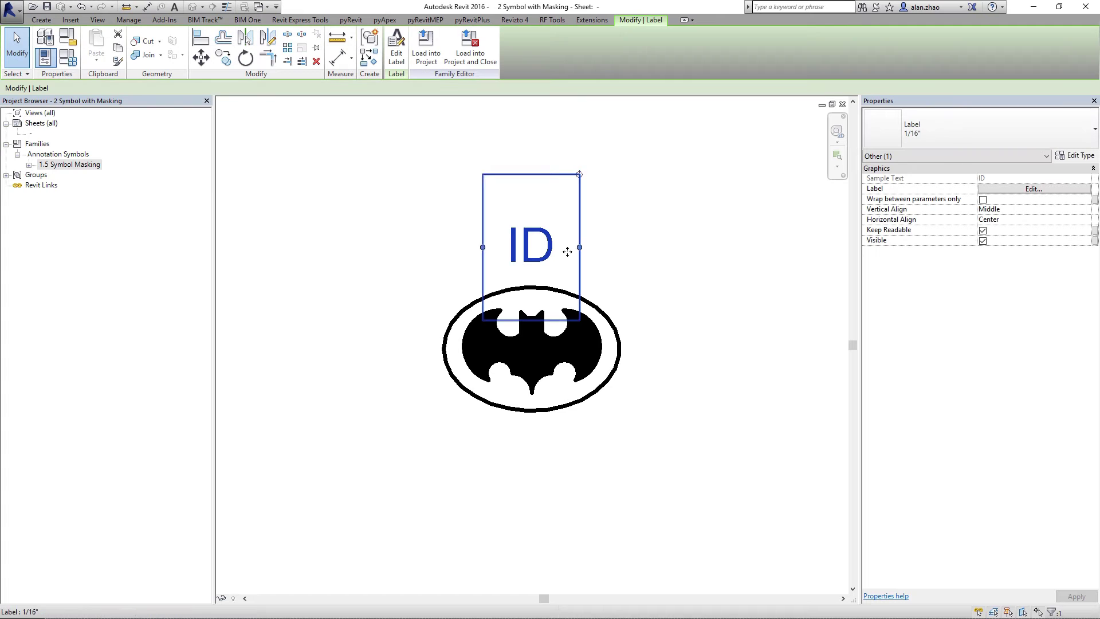
left_click(683, 270)
Load the family into rac_basic_sample_project.rvt and place one symbol outside the living room wall, beside the lowest window tag
left_click(400, 46)
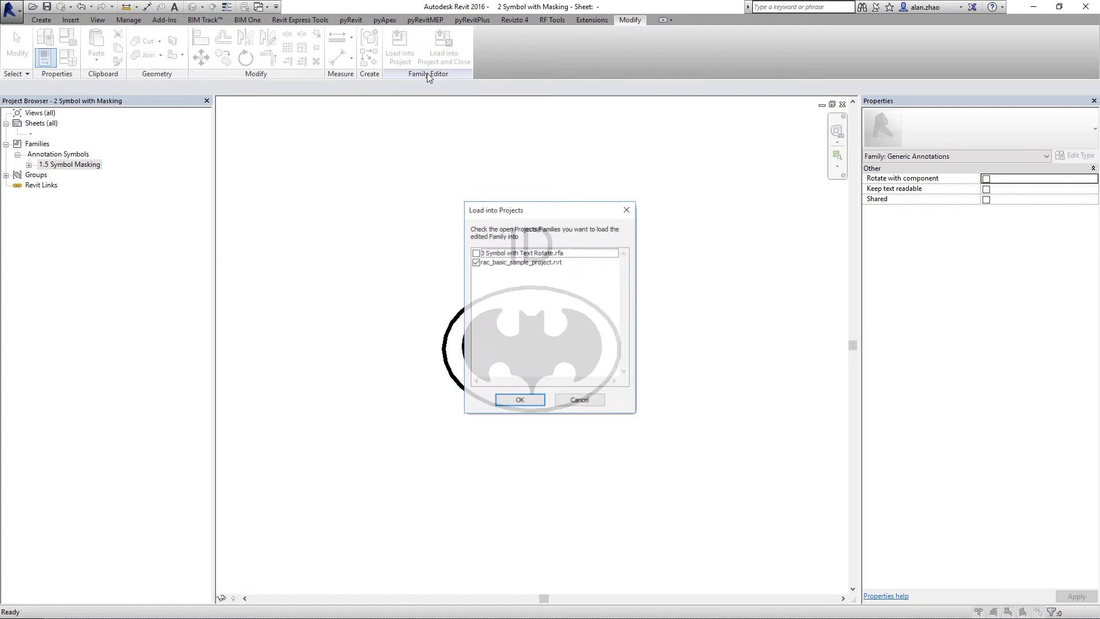
left_click(516, 400)
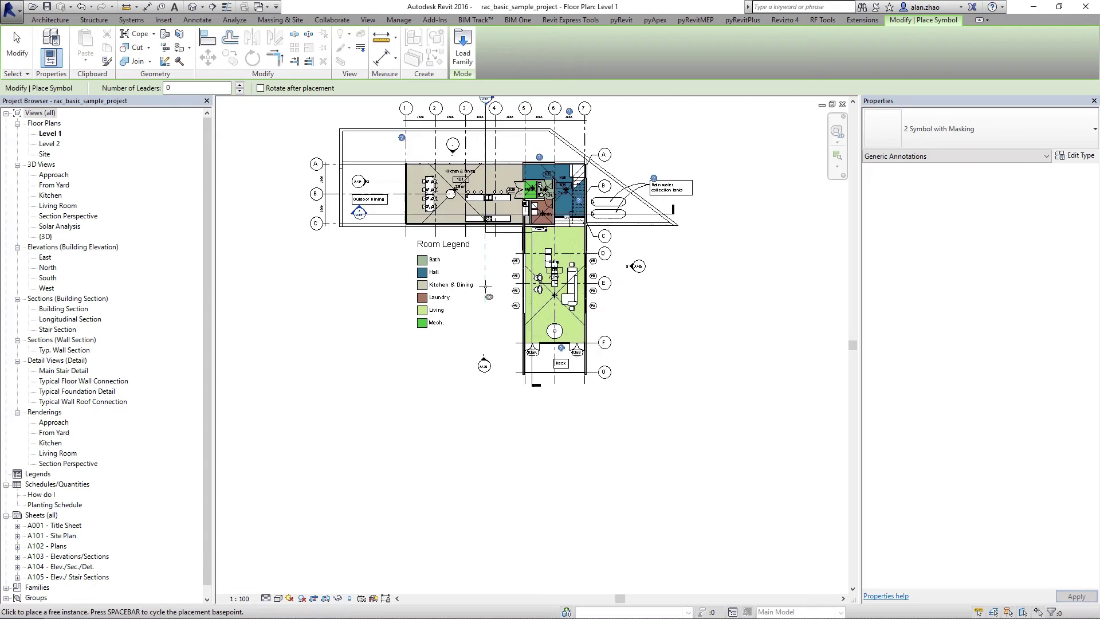
scroll(485, 287, "up", 6)
left_click(507, 317)
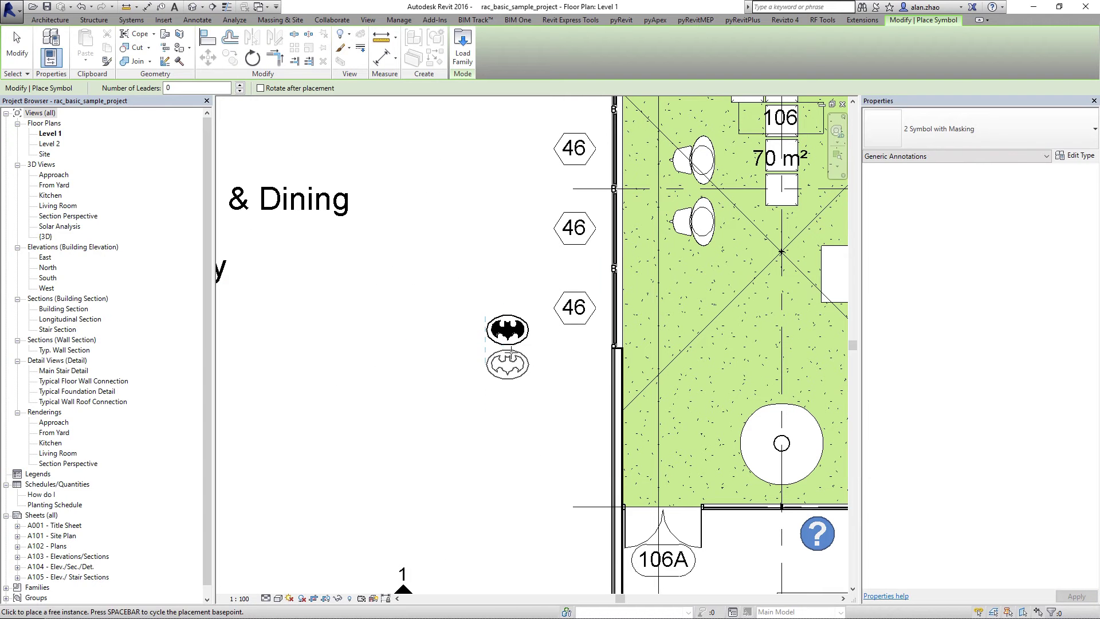
key("Escape")
Set the placed symbol's ID to Batman
left_click(508, 326)
left_click(509, 307)
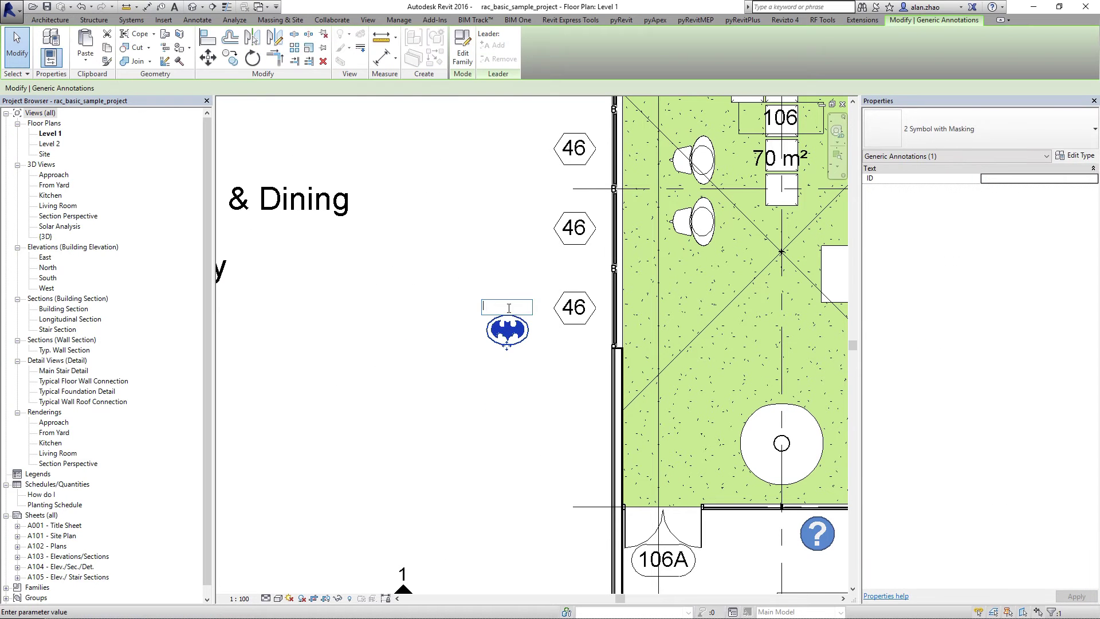
type("Batman")
left_click(545, 398)
scroll(472, 361, "up", 3)
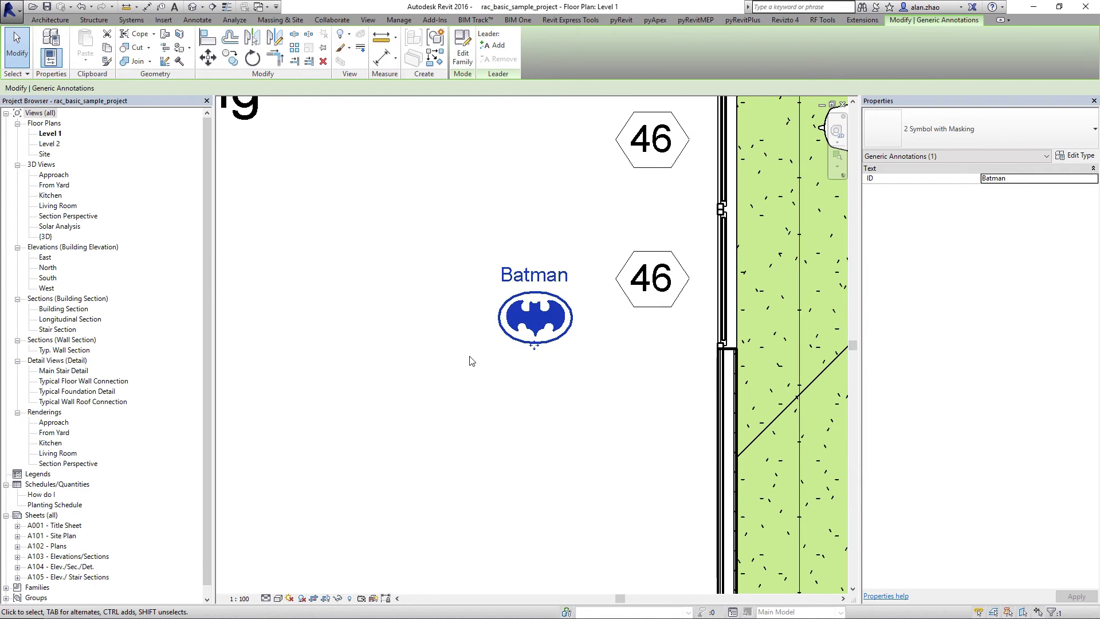
Rotate the placed Batman symbol through two 90-degree turns to test its label orientation
left_click(570, 399)
key("space")
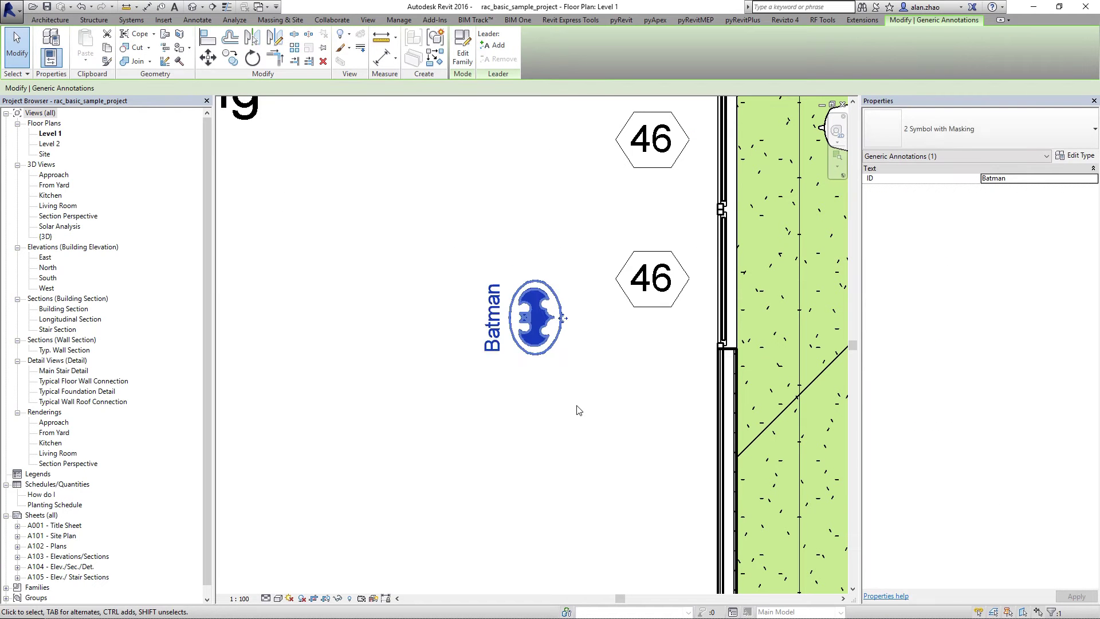
key("space")
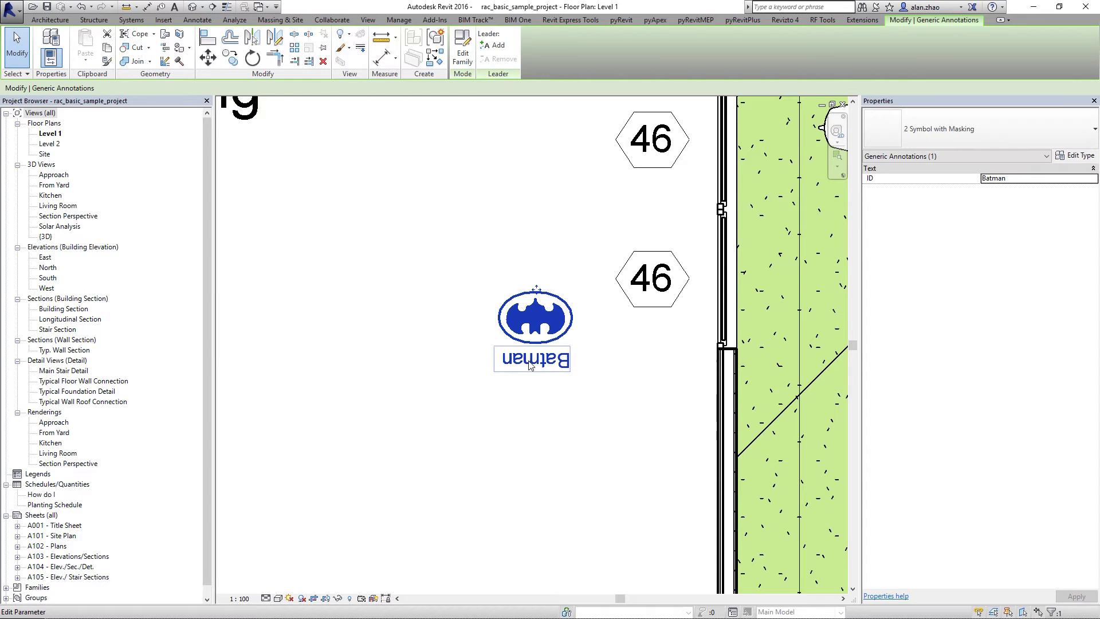
Return to the 2 Symbol with Masking family and check the ID label's Keep Readable setting
left_click(260, 10)
left_click(310, 22)
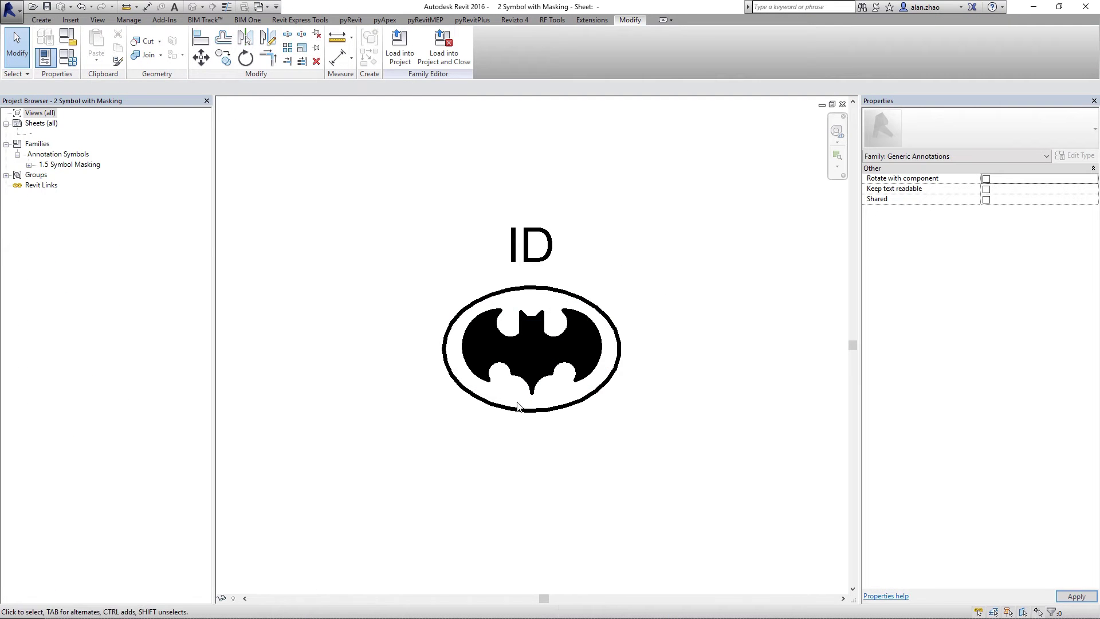
left_click(538, 254)
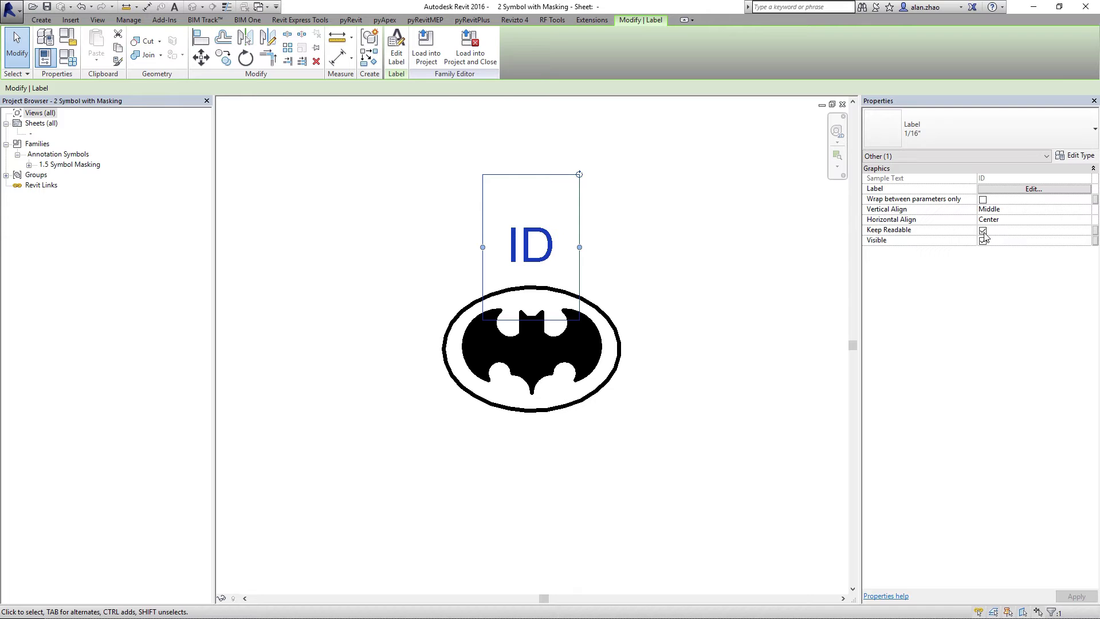
Turn on the family's Keep text readable parameter and turn off the ID label's own Keep Readable option
left_click(672, 350)
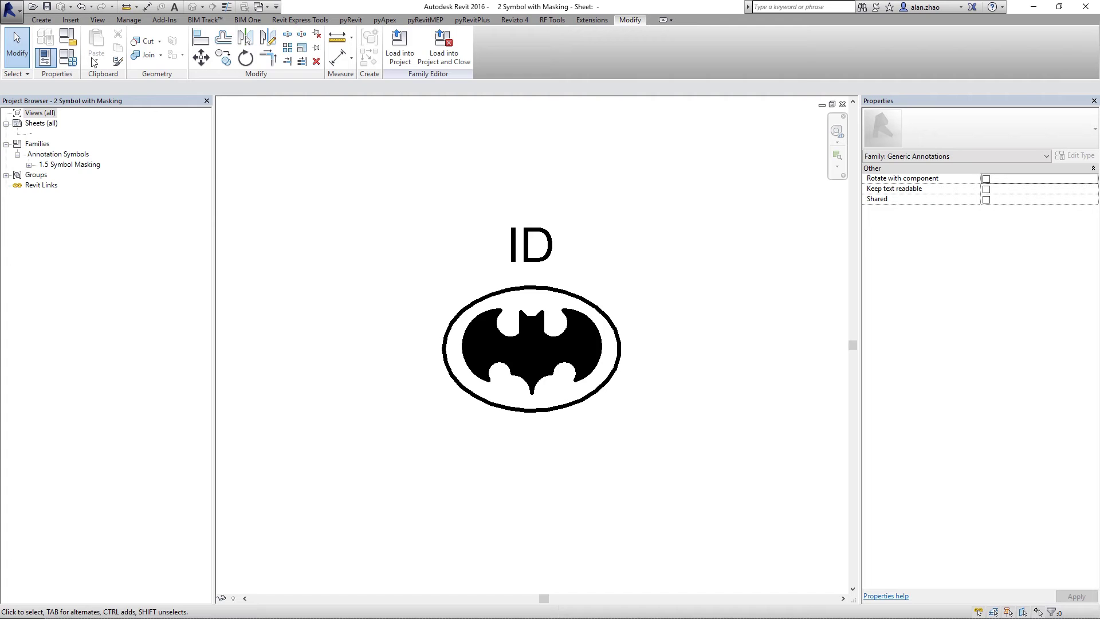
left_click(68, 37)
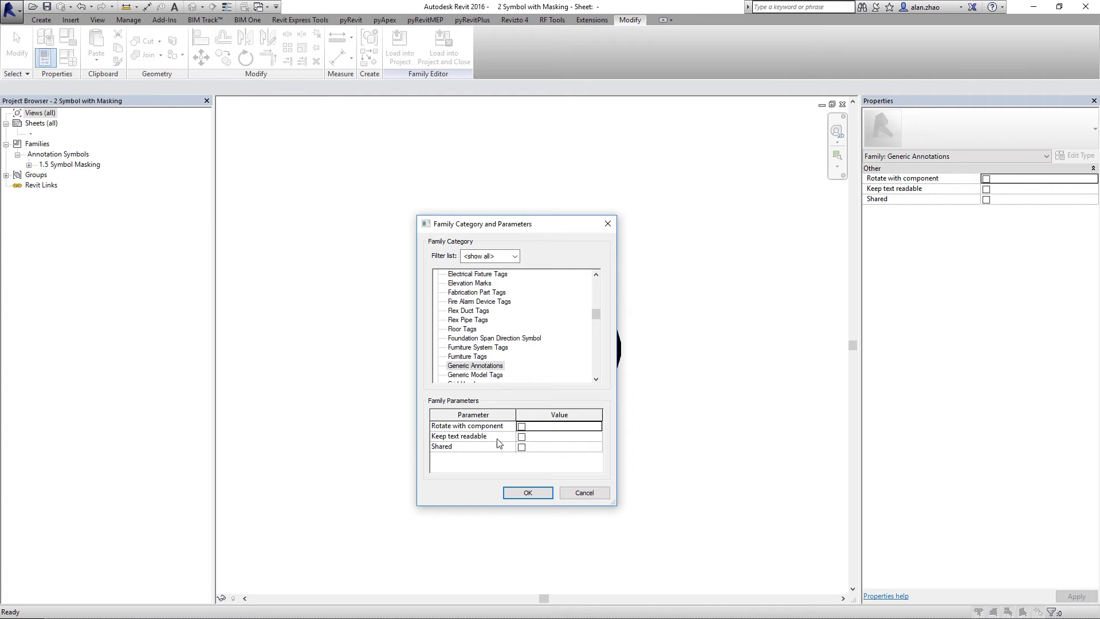
left_click(521, 438)
left_click(527, 492)
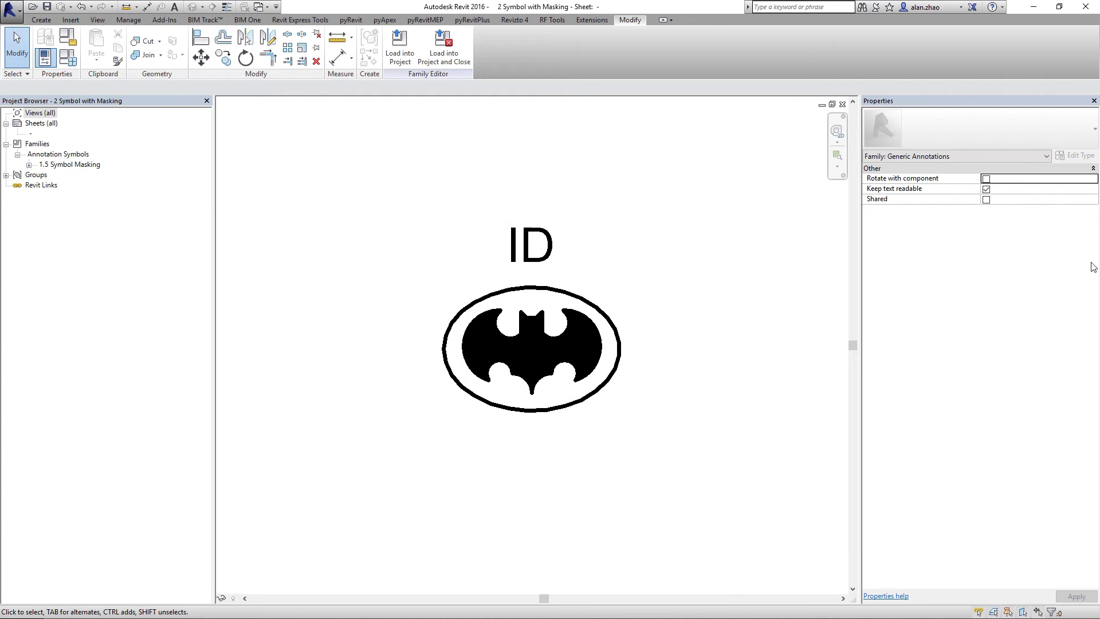
left_click(531, 245)
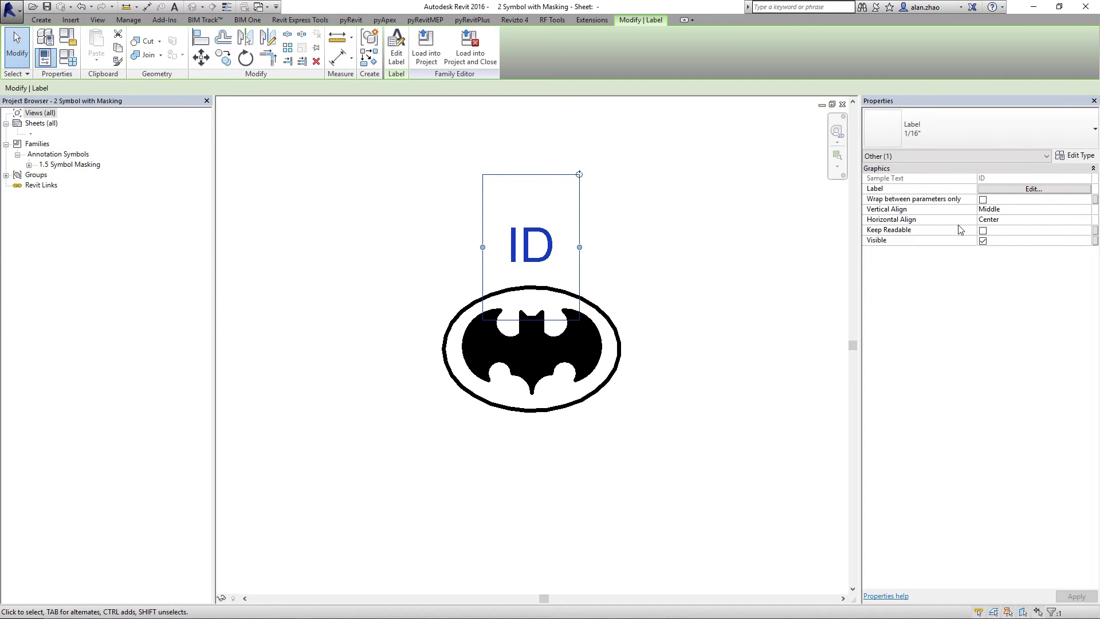
left_click(545, 462)
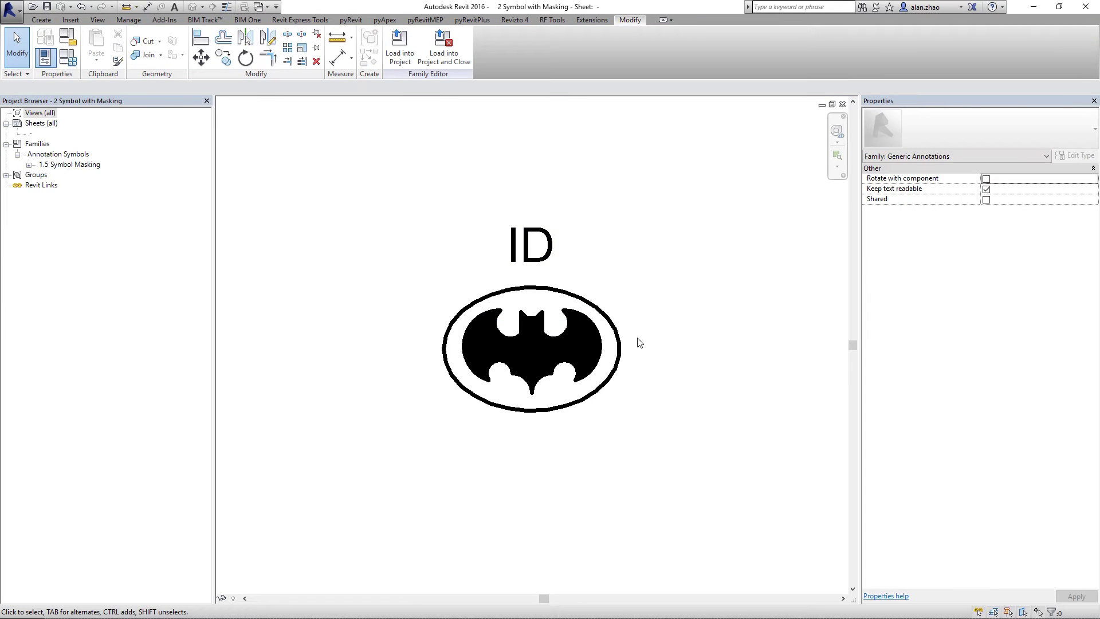
Reload the edited family into rac_basic_sample_project.rvt
left_click(400, 45)
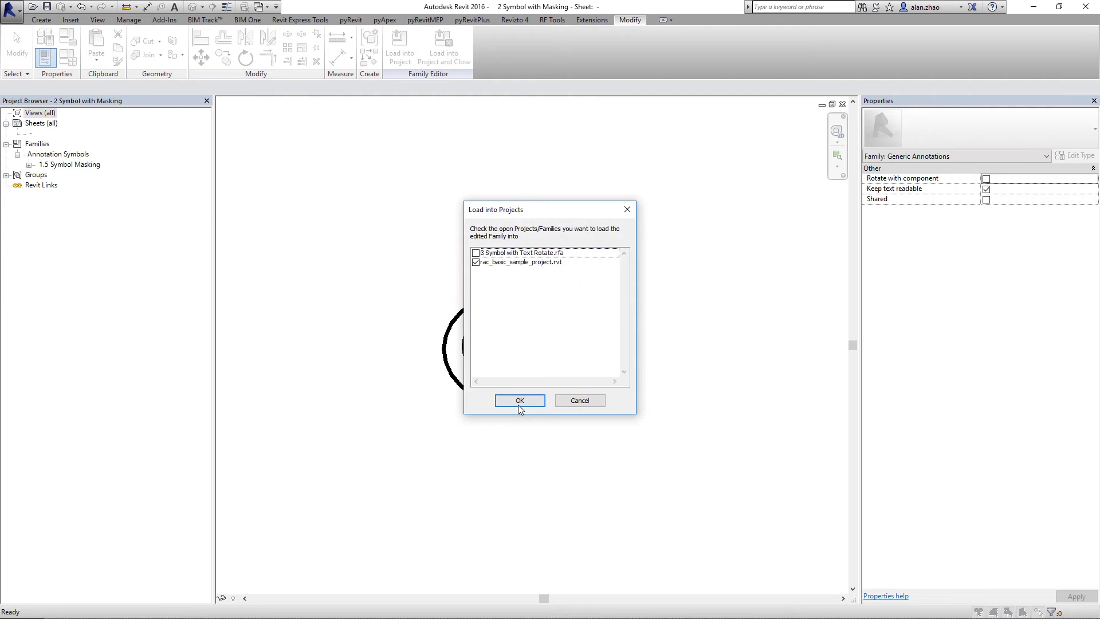
left_click(516, 399)
left_click(540, 353)
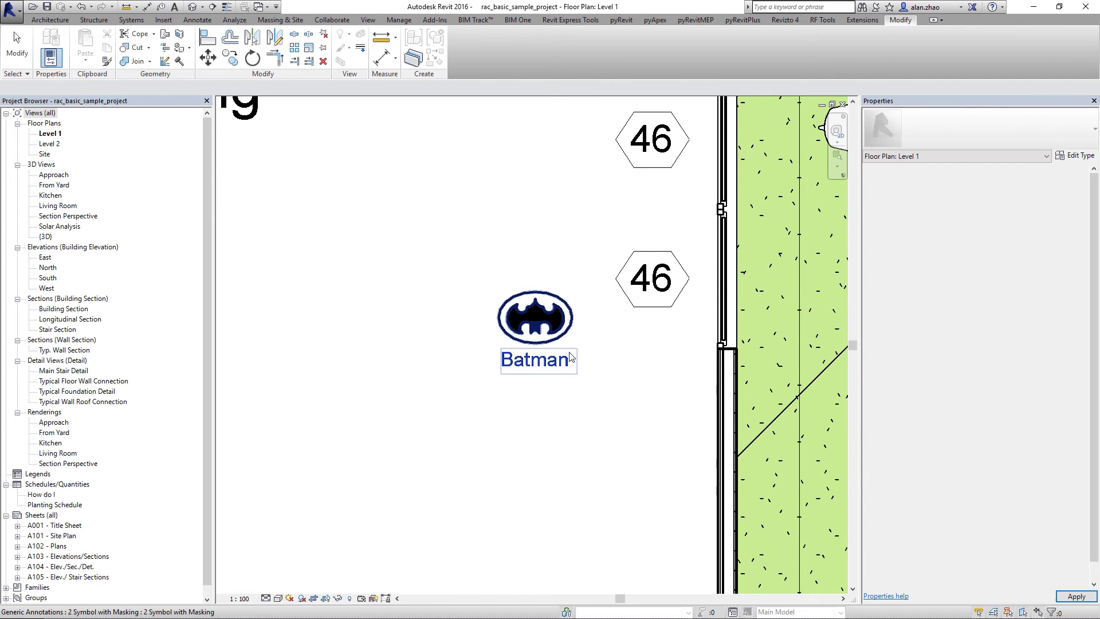
Place a second 2 Symbol with Masking instance to the left of the existing Batman symbol on the Level 1 plan
left_click(539, 340)
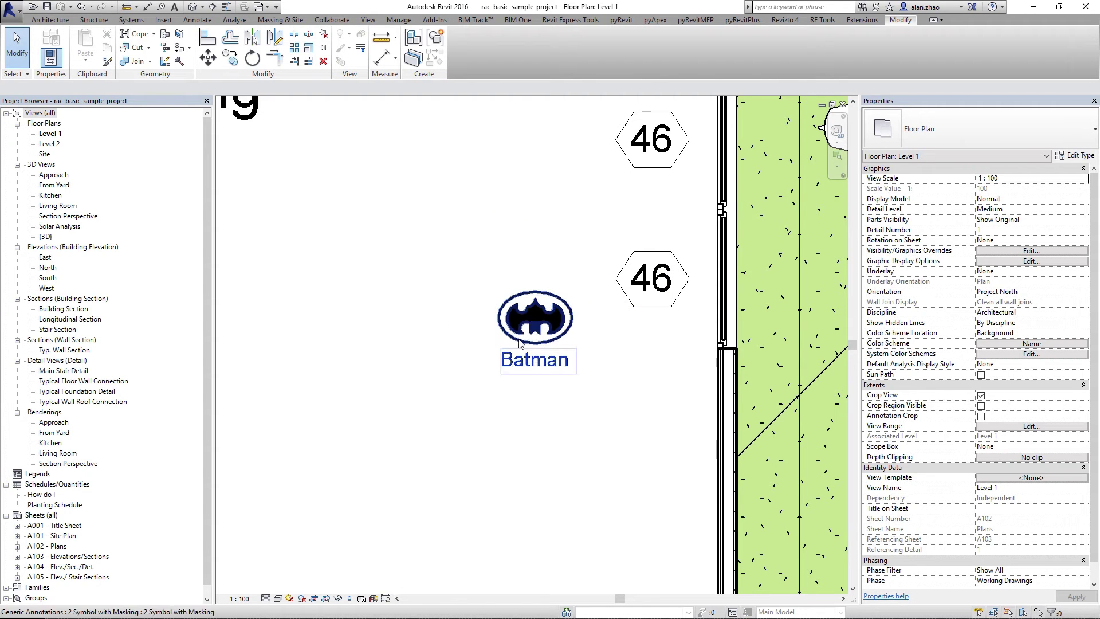
key("Escape")
left_click(414, 59)
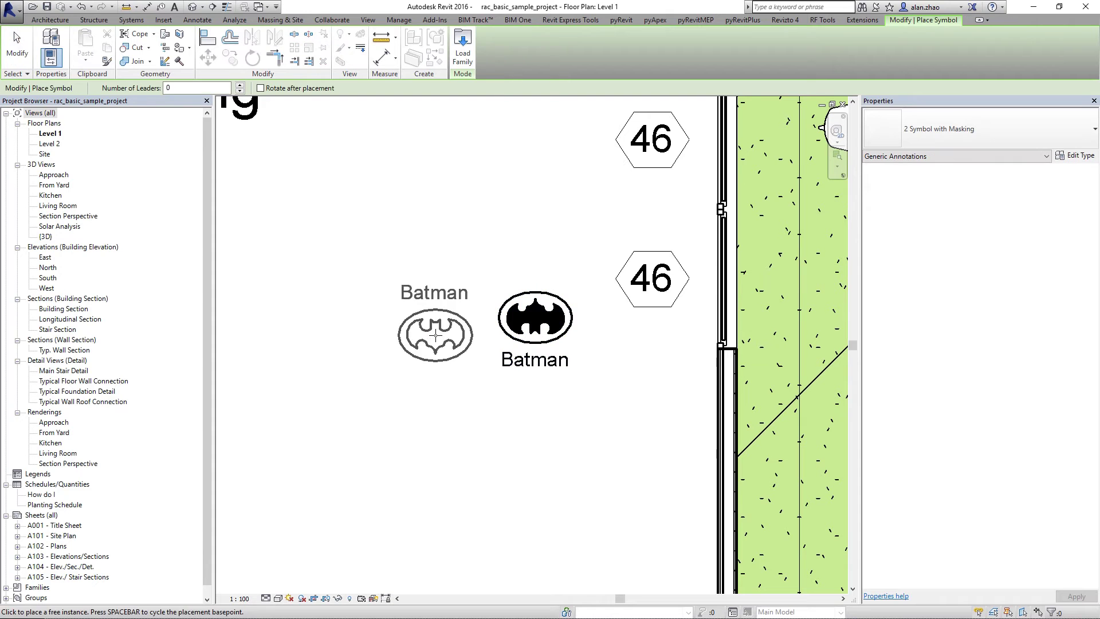
left_click(395, 336)
key("Escape")
Rotate the new Batman symbol through successive 90-degree turns to test its label's readability, leaving it vertical with the label on its left
left_click(408, 339)
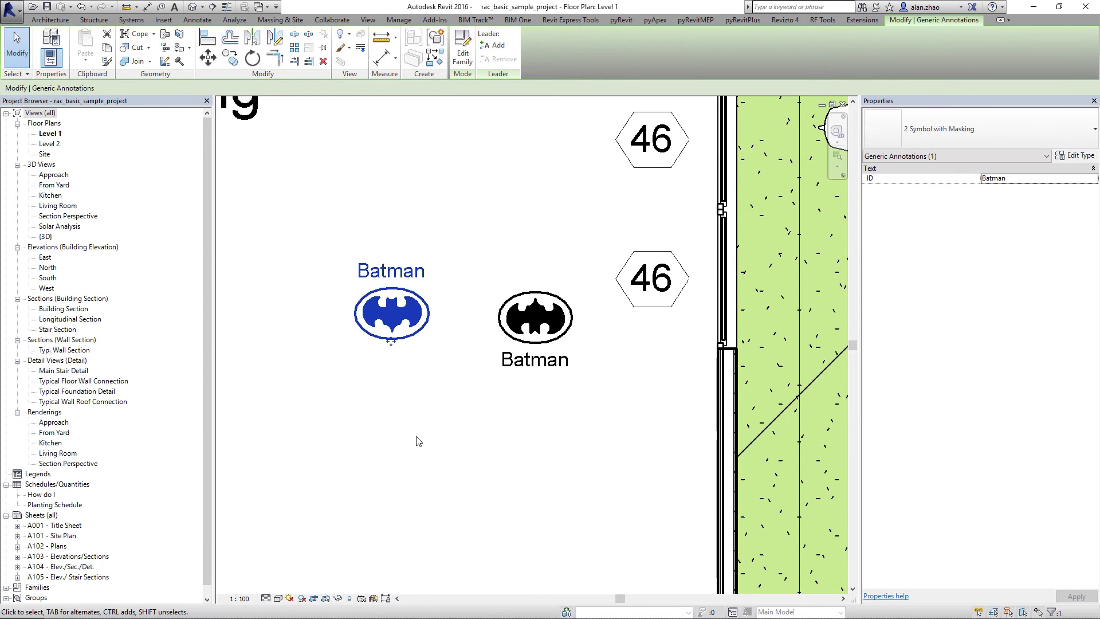
key("space")
key("space")
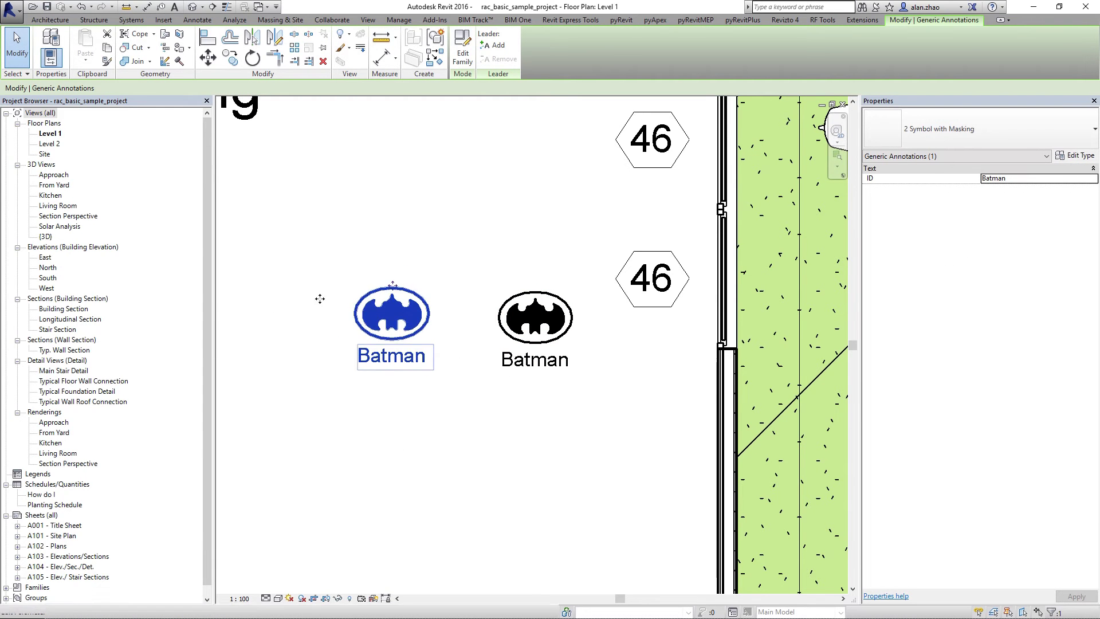
key("space")
key("space")
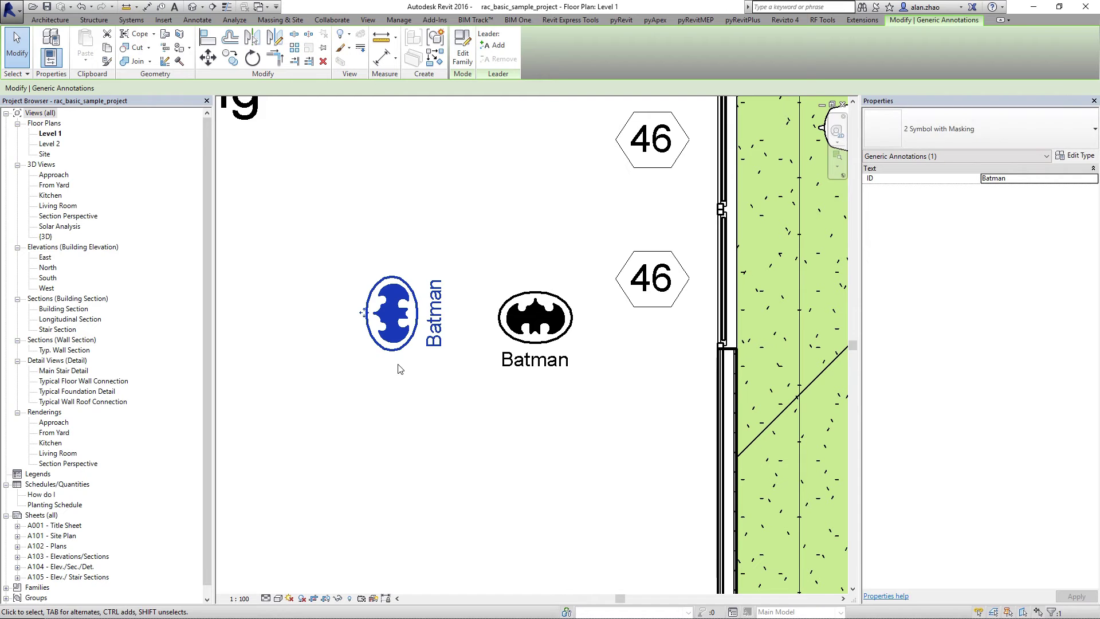
left_click(468, 416)
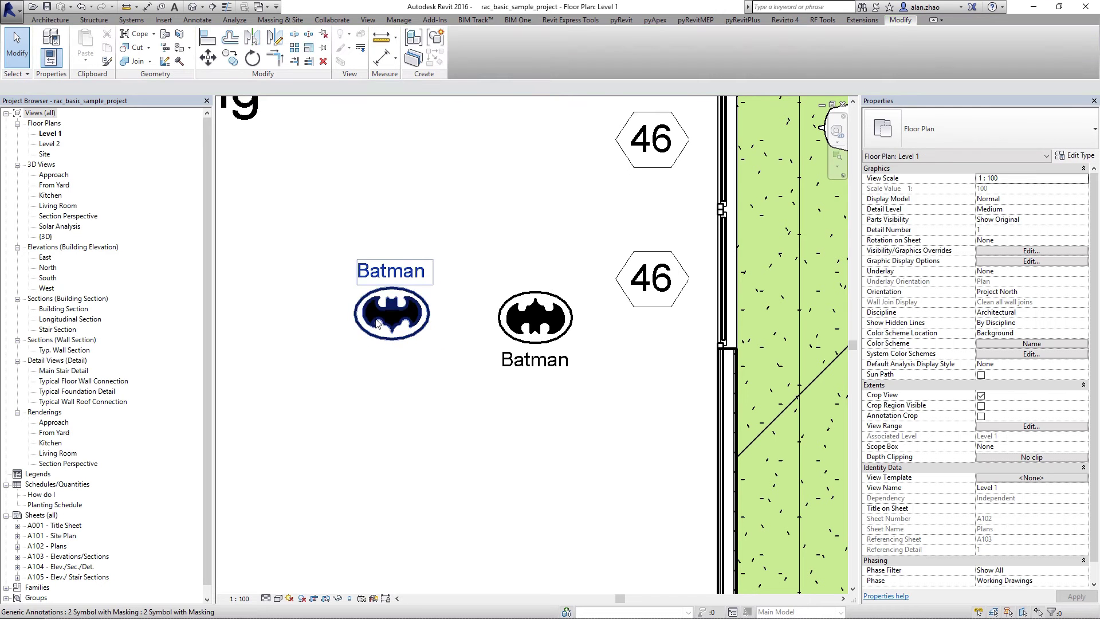
left_click(407, 332)
key("space")
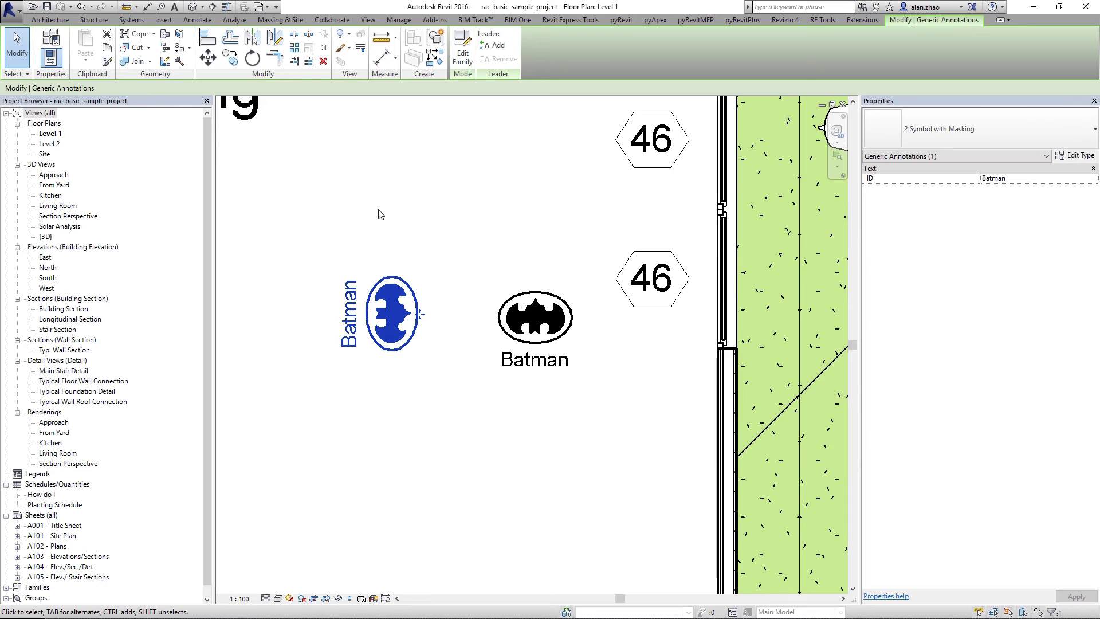
left_click_drag(287, 237, 470, 444)
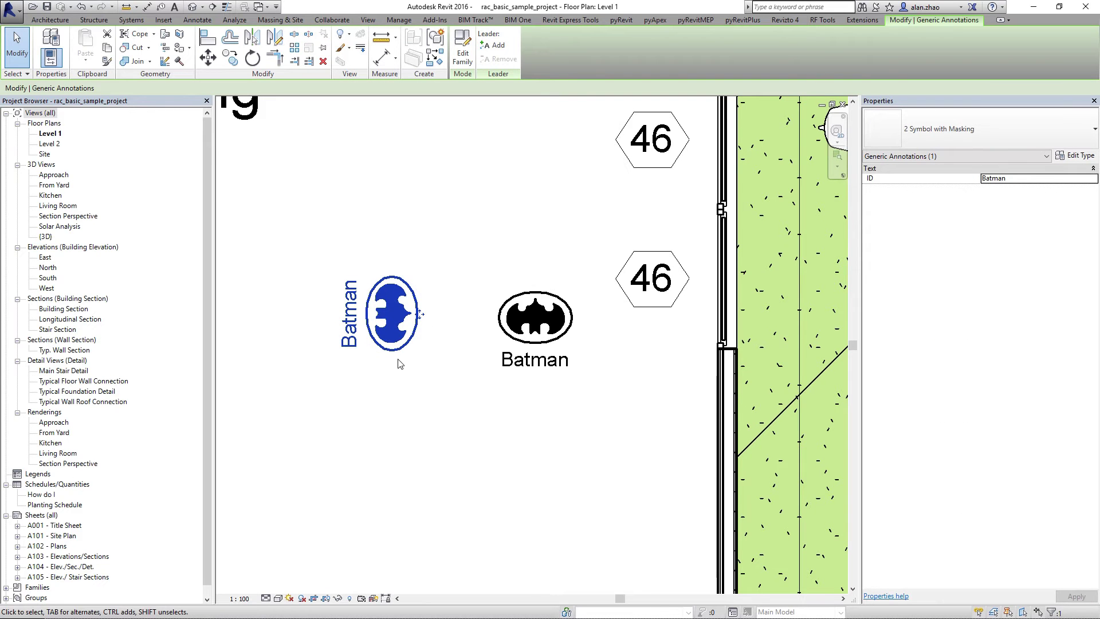
Return to the 2 Symbol with Masking family sheet, leaving nothing selected
left_click(258, 7)
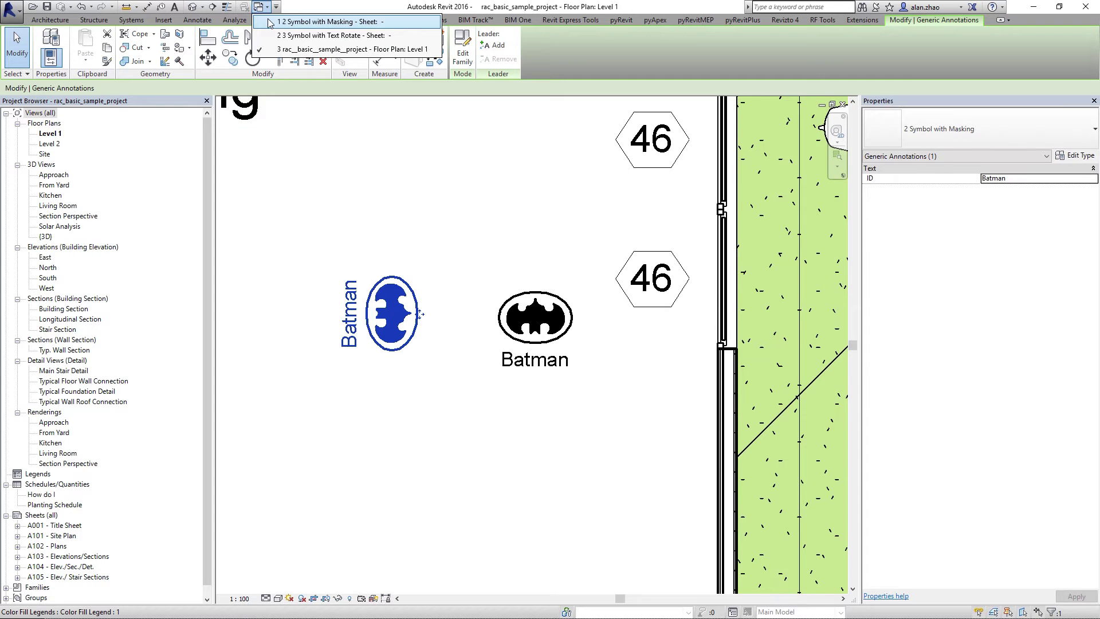
left_click(321, 22)
left_click(553, 335)
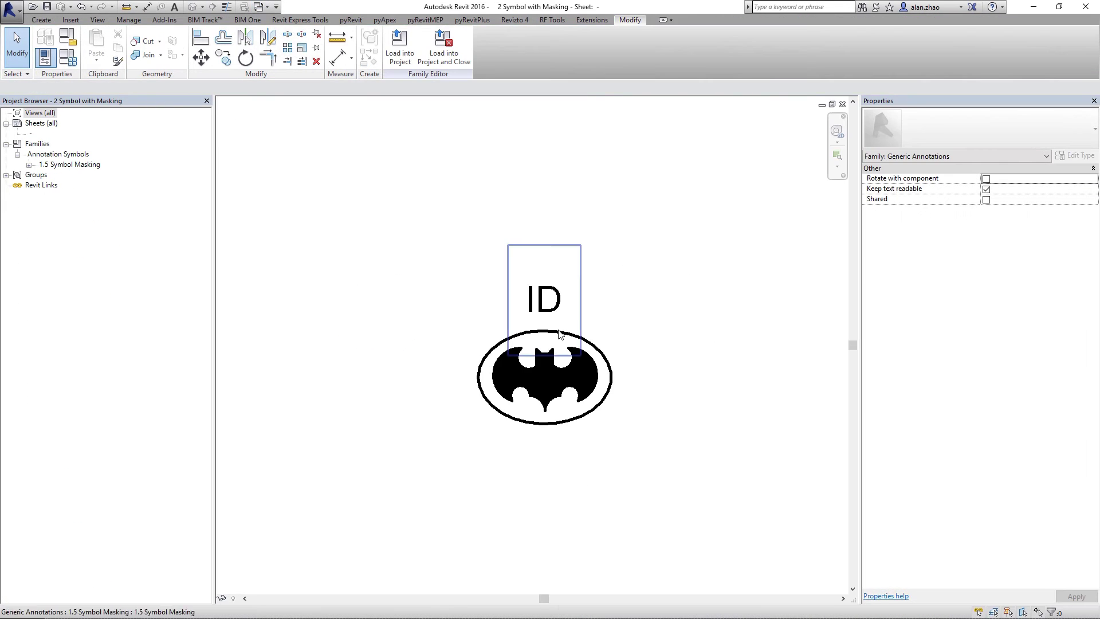
left_click(686, 329)
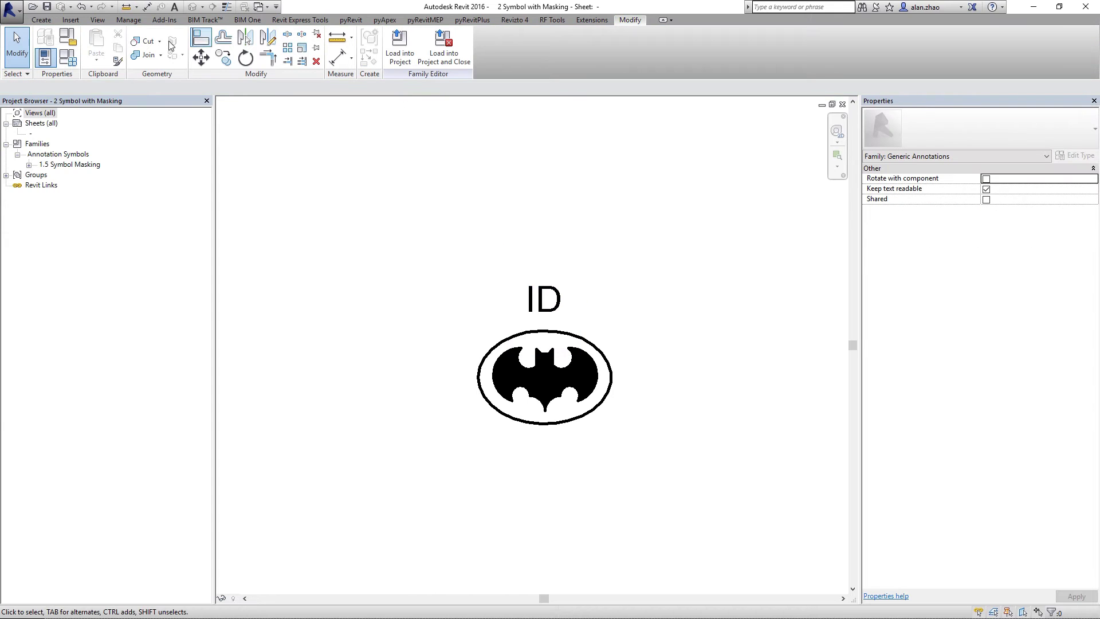
Add a label with the ID parameter beside the existing ID label above the Batman symbol
left_click(41, 20)
left_click(410, 49)
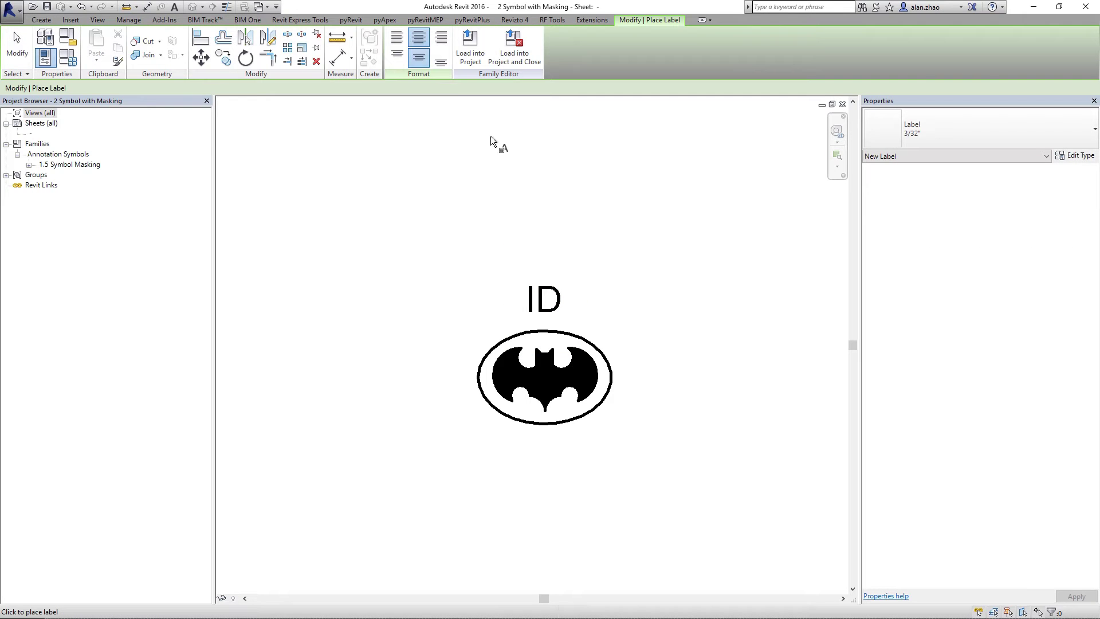
left_click(627, 297)
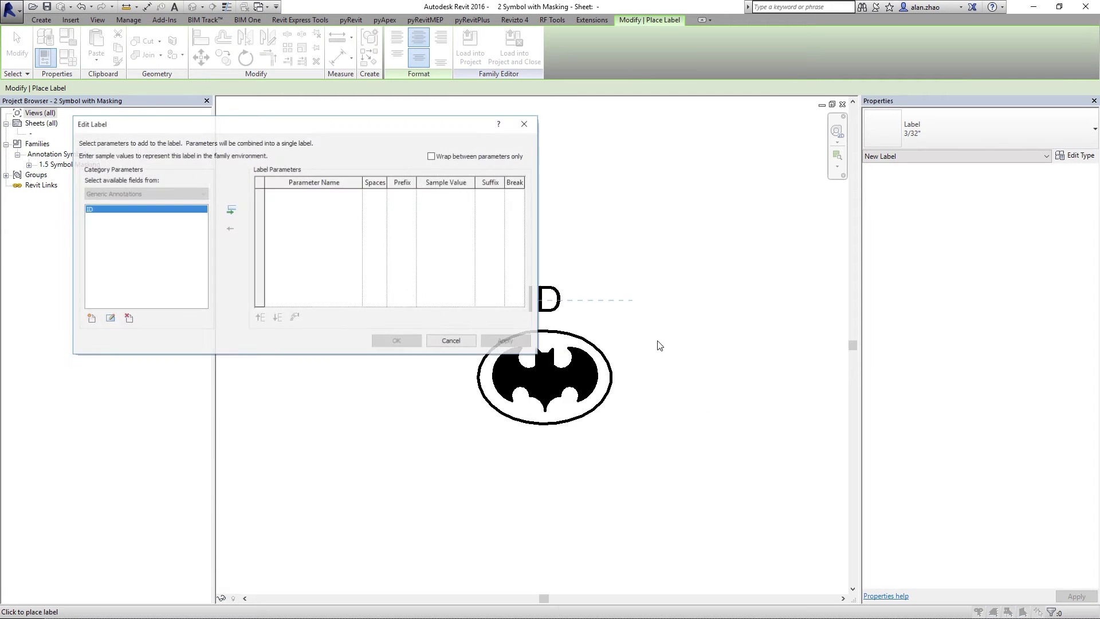
left_click(231, 212)
left_click(397, 341)
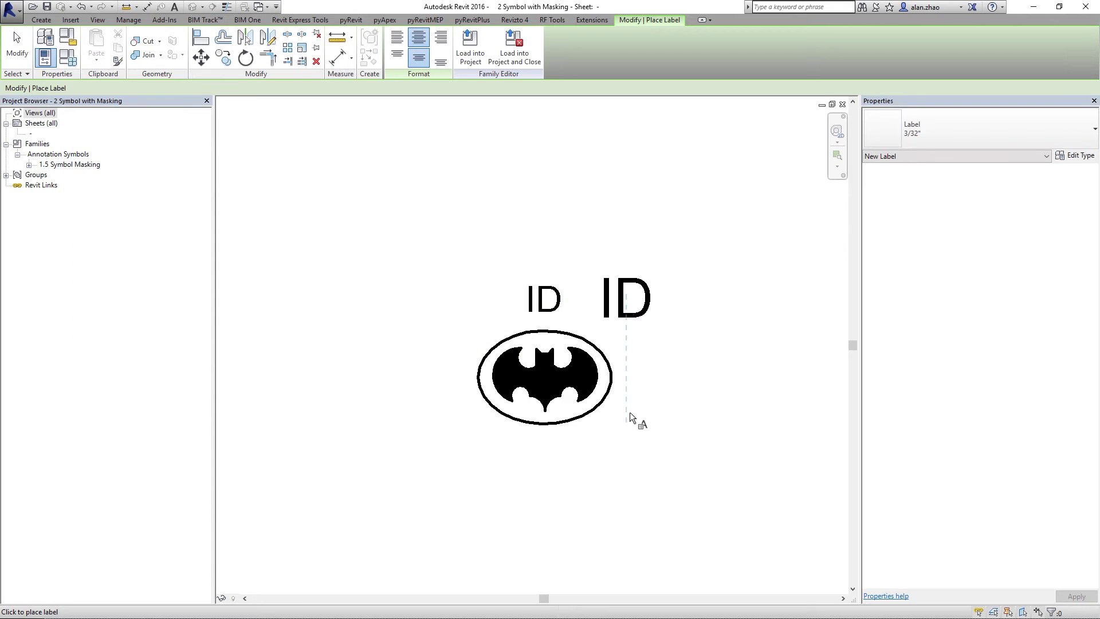
key("Escape")
Change the new ID label's type to 1/16" and move it onto the existing ID label
left_click(631, 317)
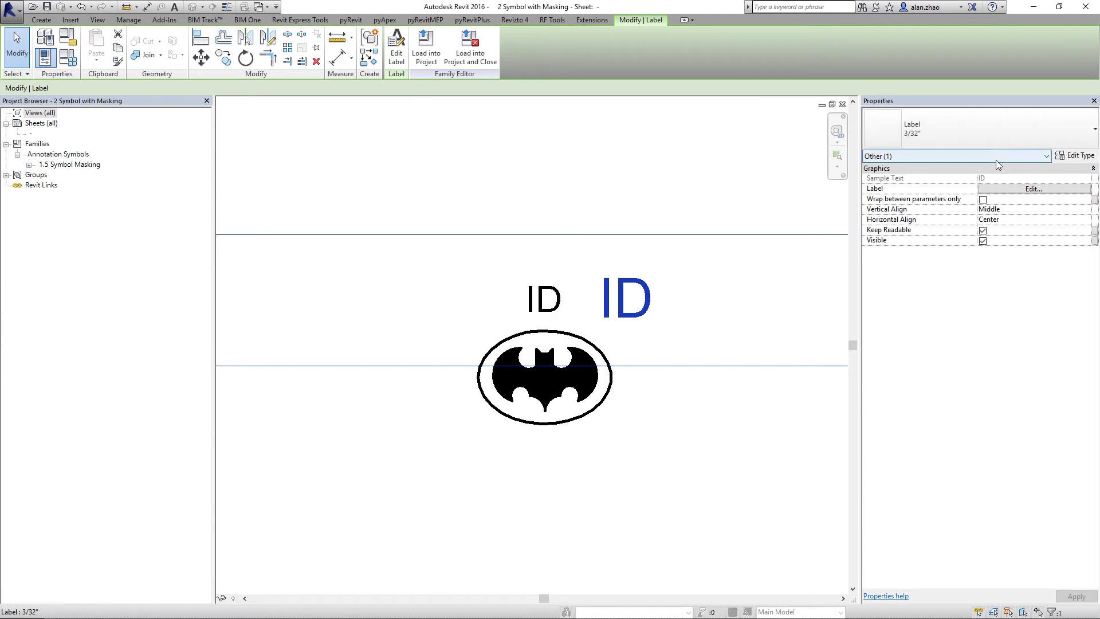
left_click(991, 141)
left_click(894, 177)
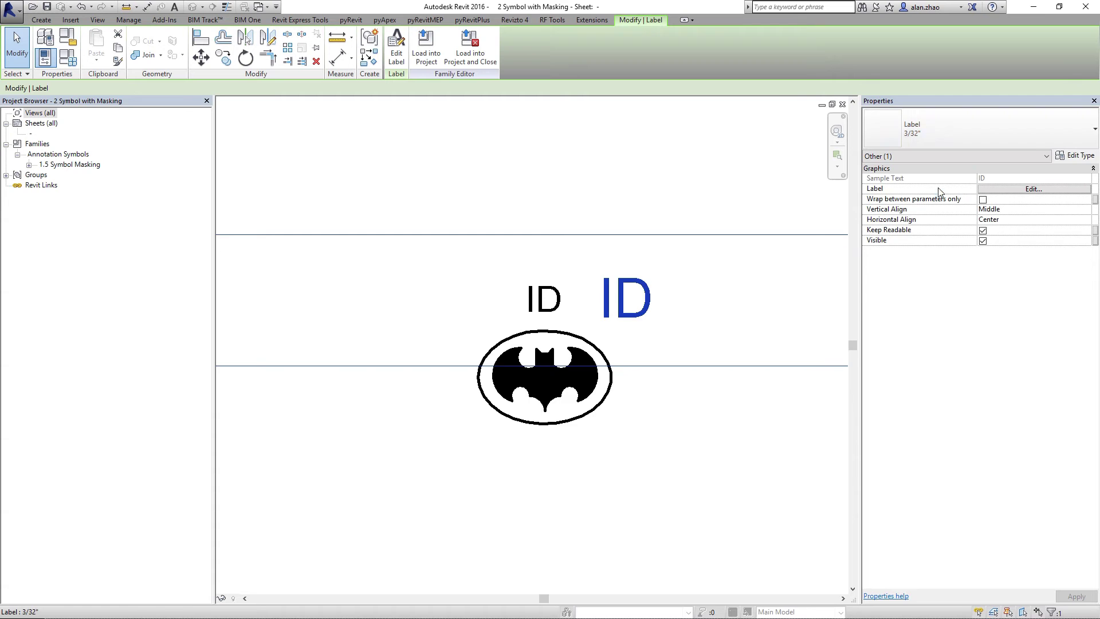
scroll(536, 347, "down", 2)
left_click_drag(596, 279, 542, 284)
Rotate the new ID label 90° counterclockwise so it reads vertically
left_click(245, 57)
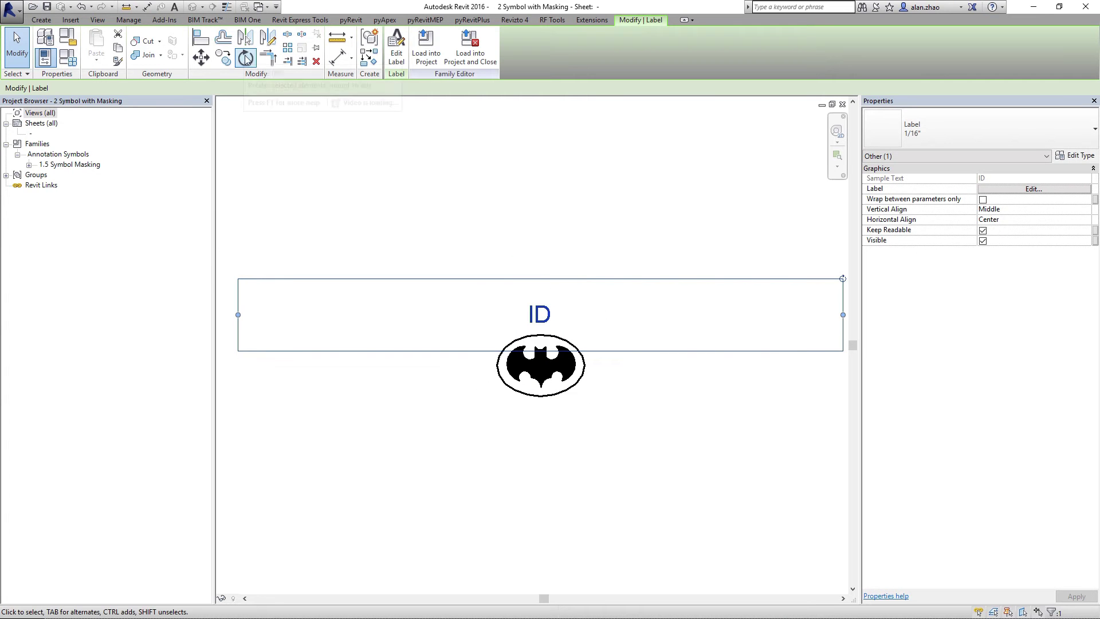
left_click(645, 313)
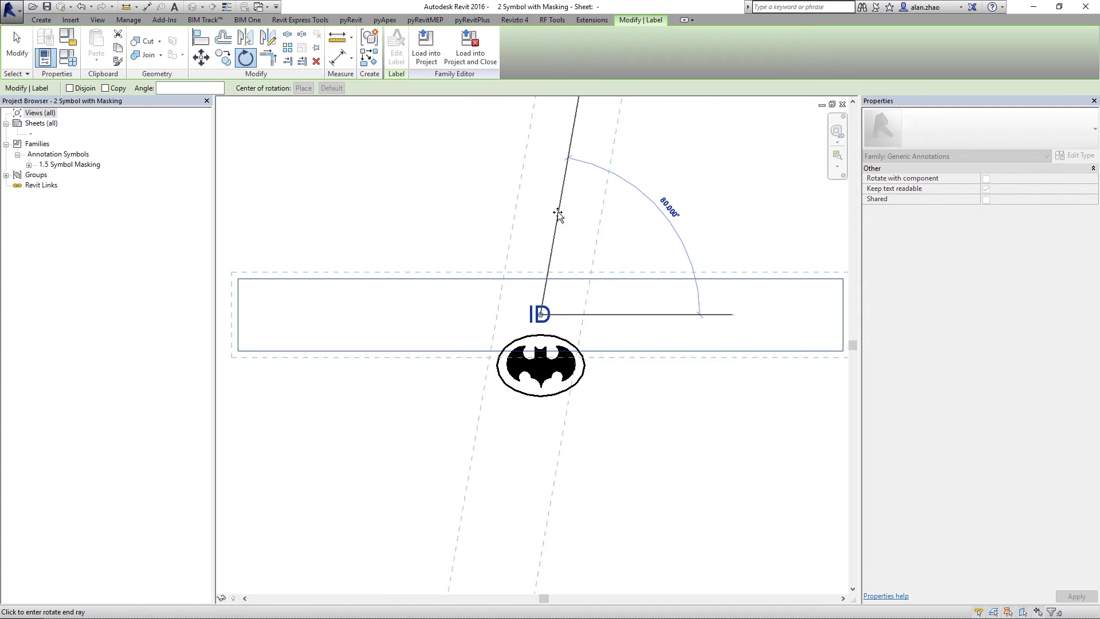
left_click(542, 209)
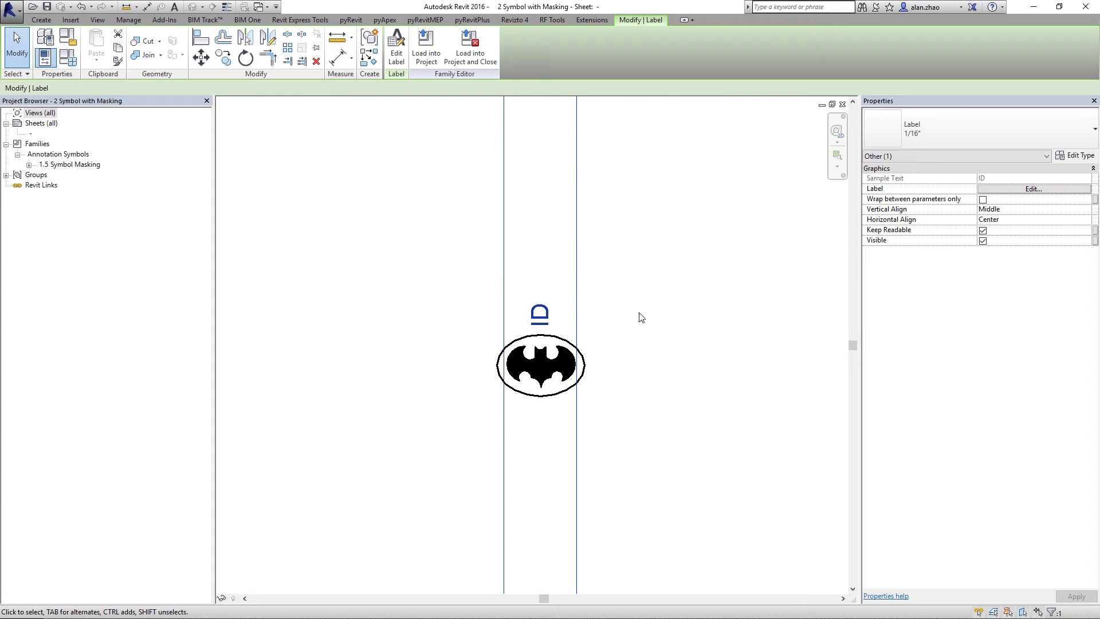
Shorten the vertical label's text box to fit around the ID text and move the label just right of the horizontal one
left_click(707, 302)
left_click(538, 314)
scroll(565, 267, "down", 1)
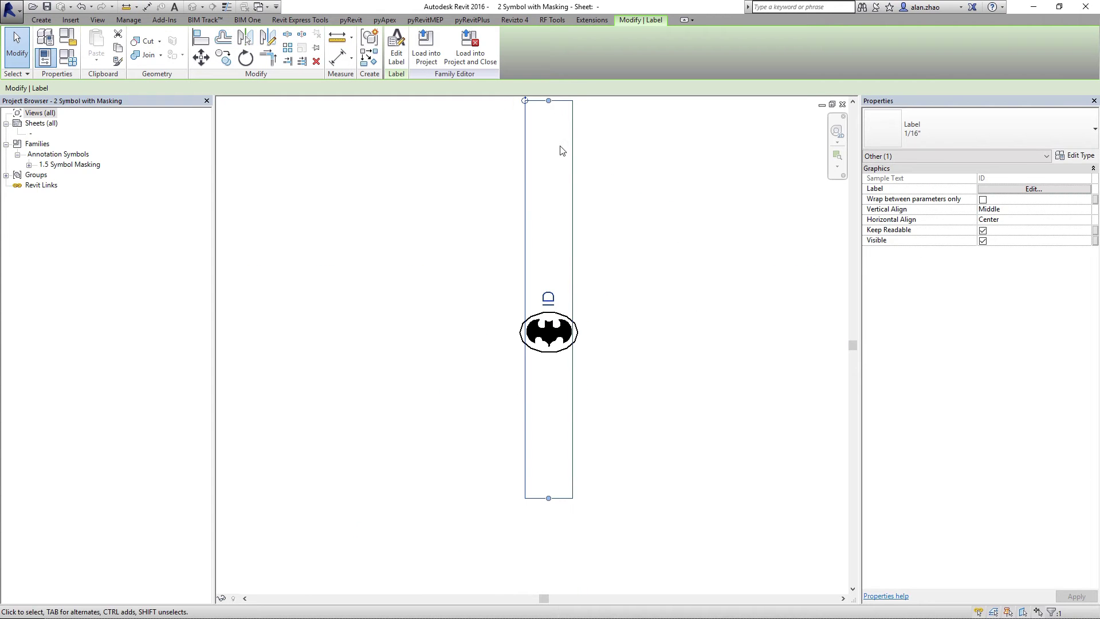
left_click_drag(548, 102, 550, 310)
scroll(550, 310, "up", 2)
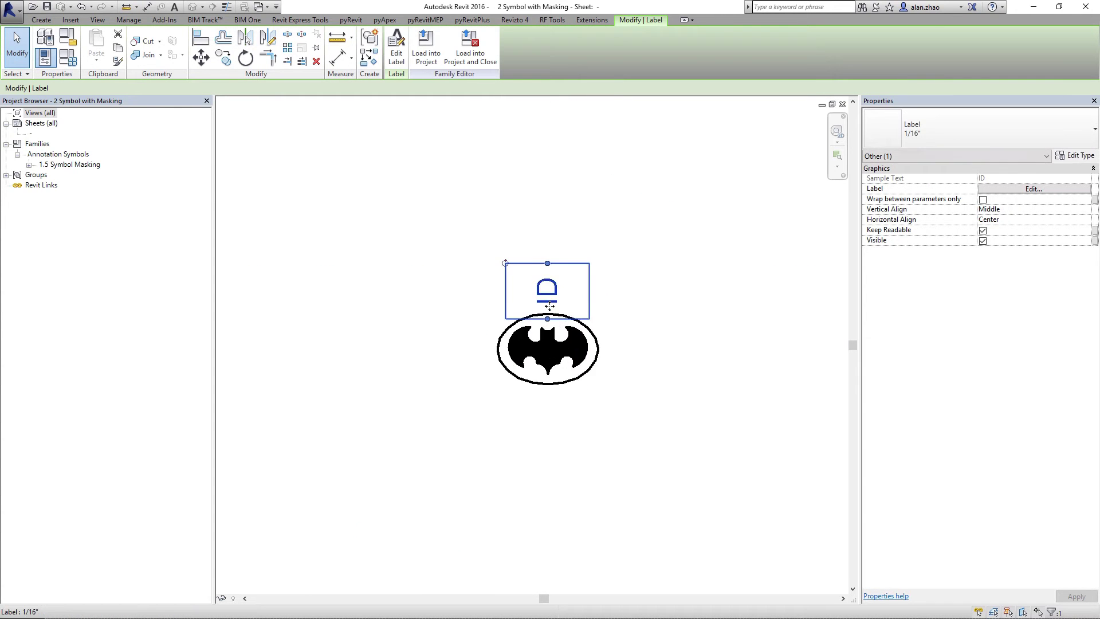
scroll(549, 306, "up", 2)
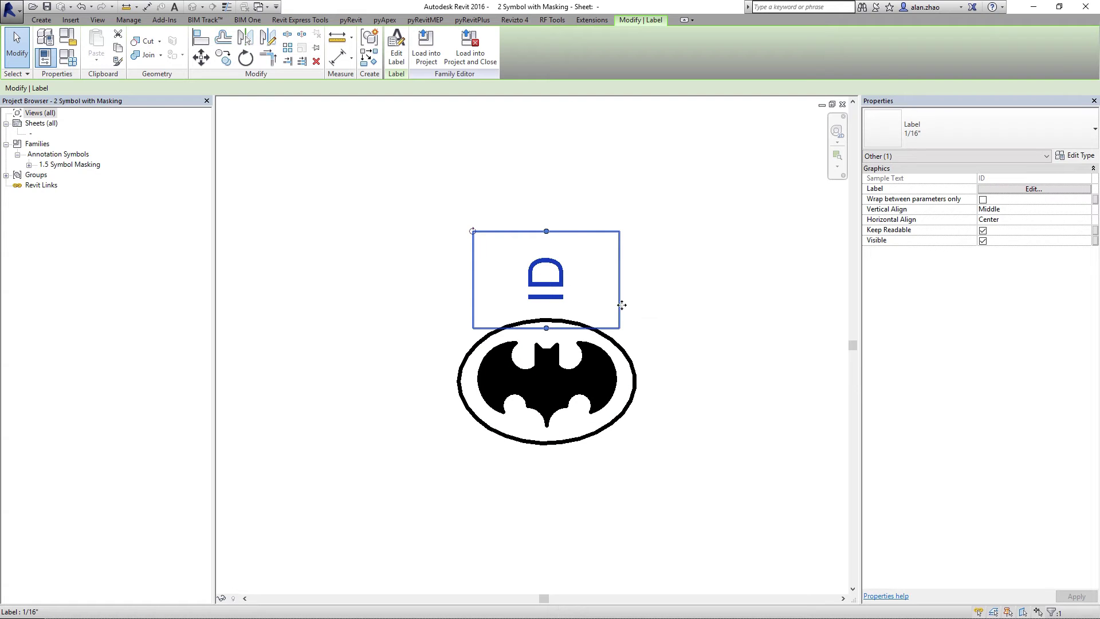
left_click_drag(620, 296, 689, 296)
left_click(728, 392)
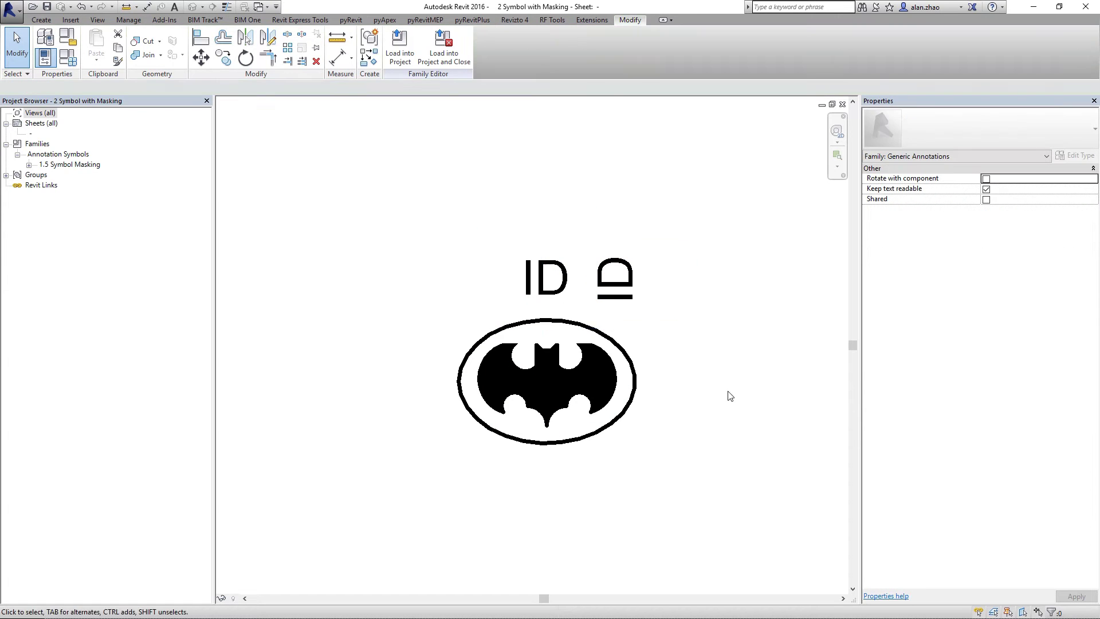
left_click(571, 302)
left_click(641, 294)
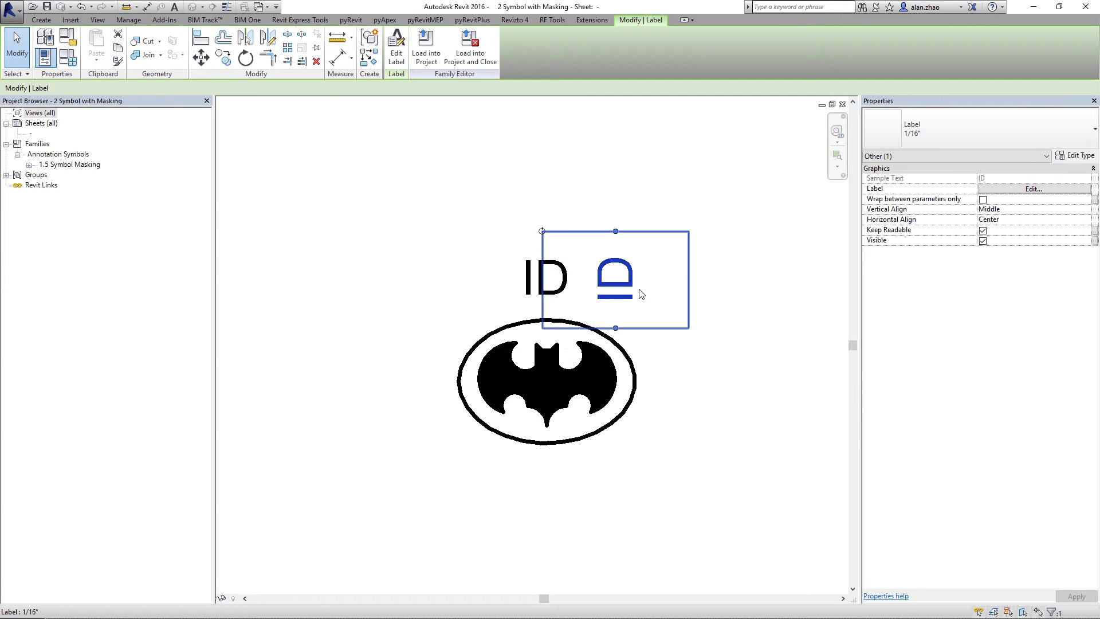
left_click(730, 418)
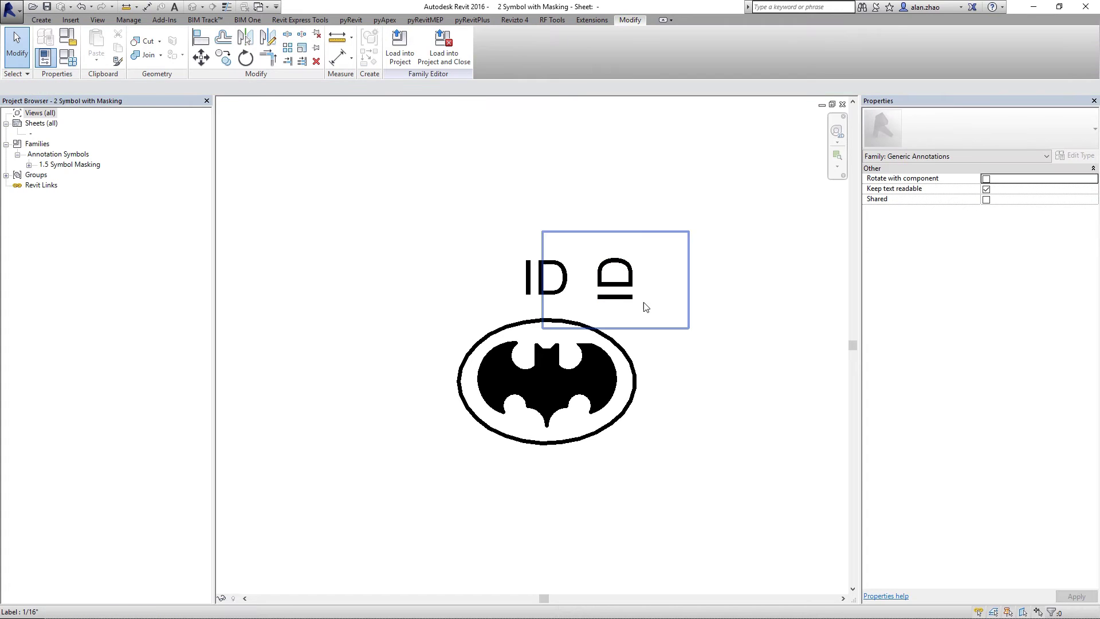
left_click(634, 322)
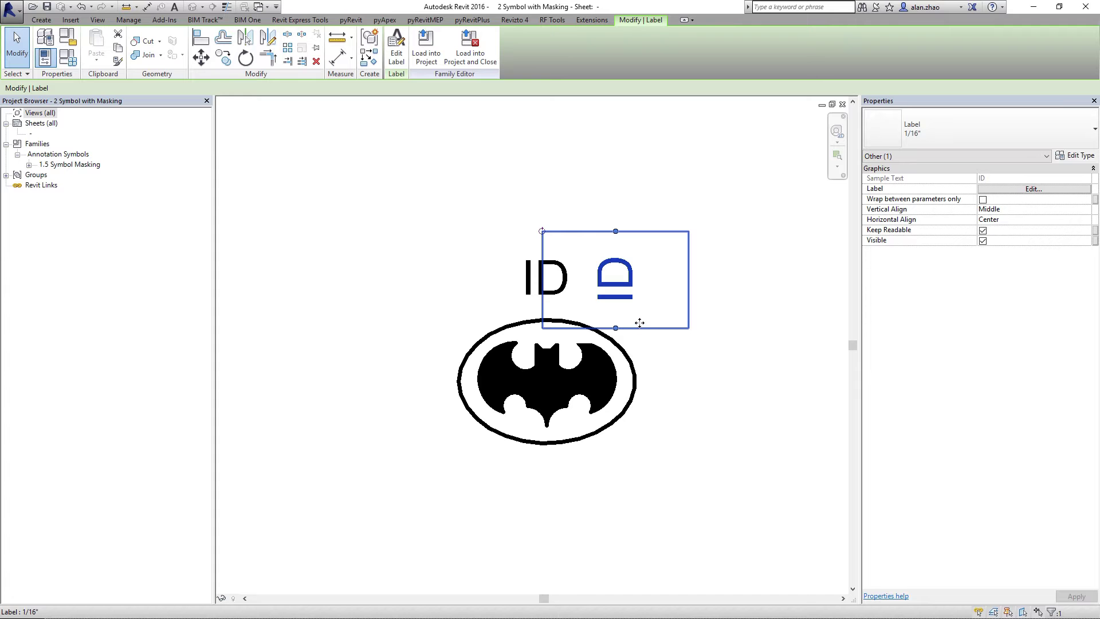
Load the family into rac_basic_sample_project.rvt, overwriting the existing version and its parameter values
left_click(439, 61)
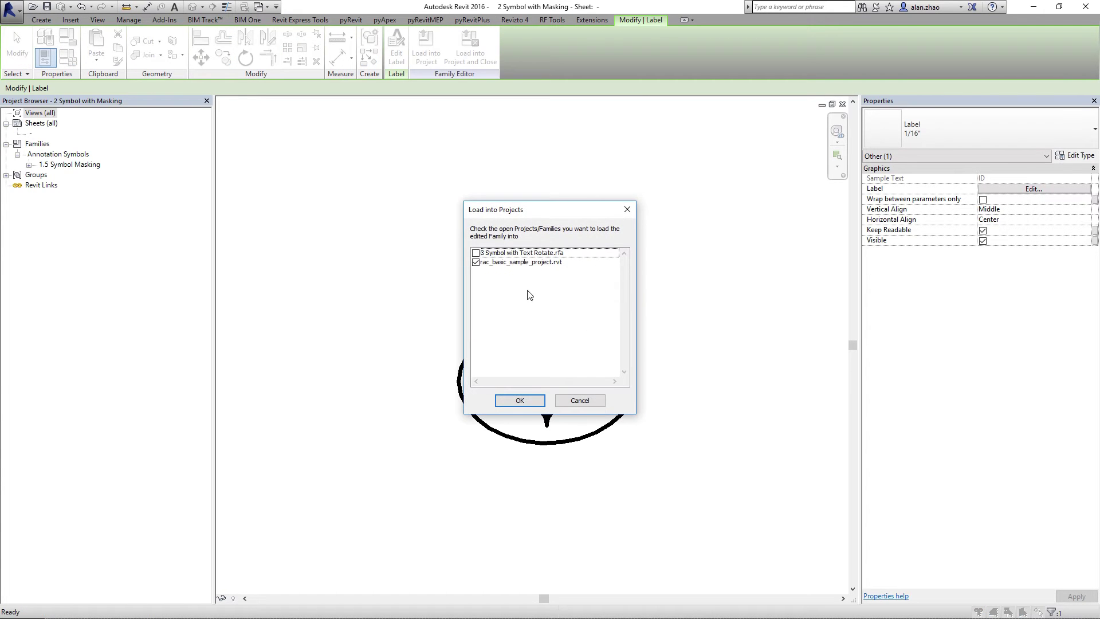
left_click(520, 400)
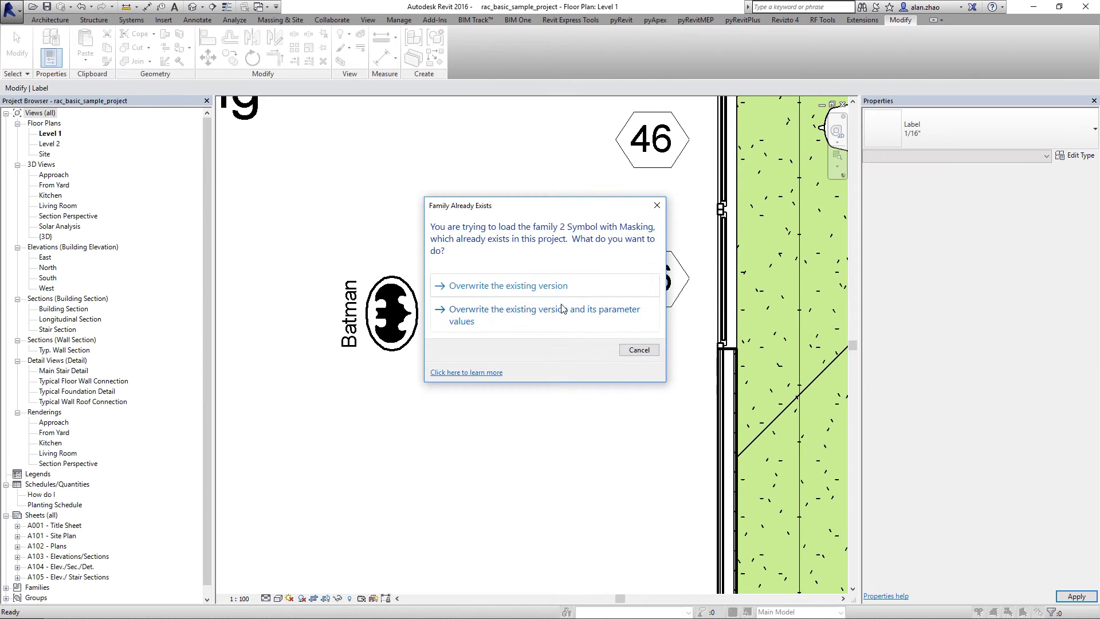
left_click(573, 313)
Rotate the Batman symbol beside tag 46 through a full turn in 90° increments to test both labels
scroll(453, 396, "up", 2)
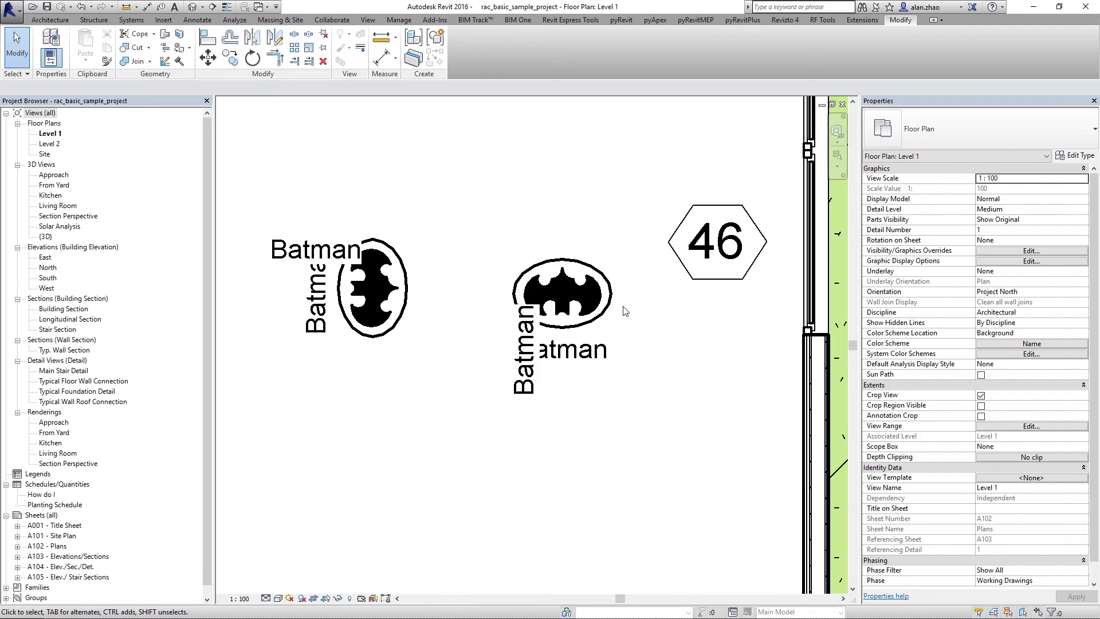
left_click(611, 344)
key("space")
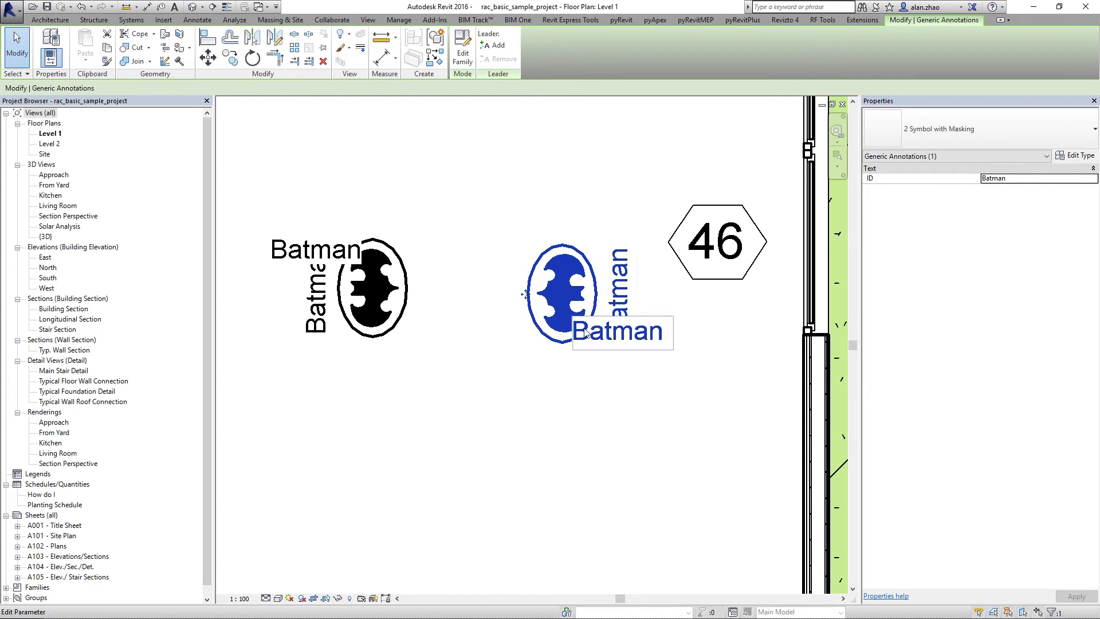
key("space")
key("space")
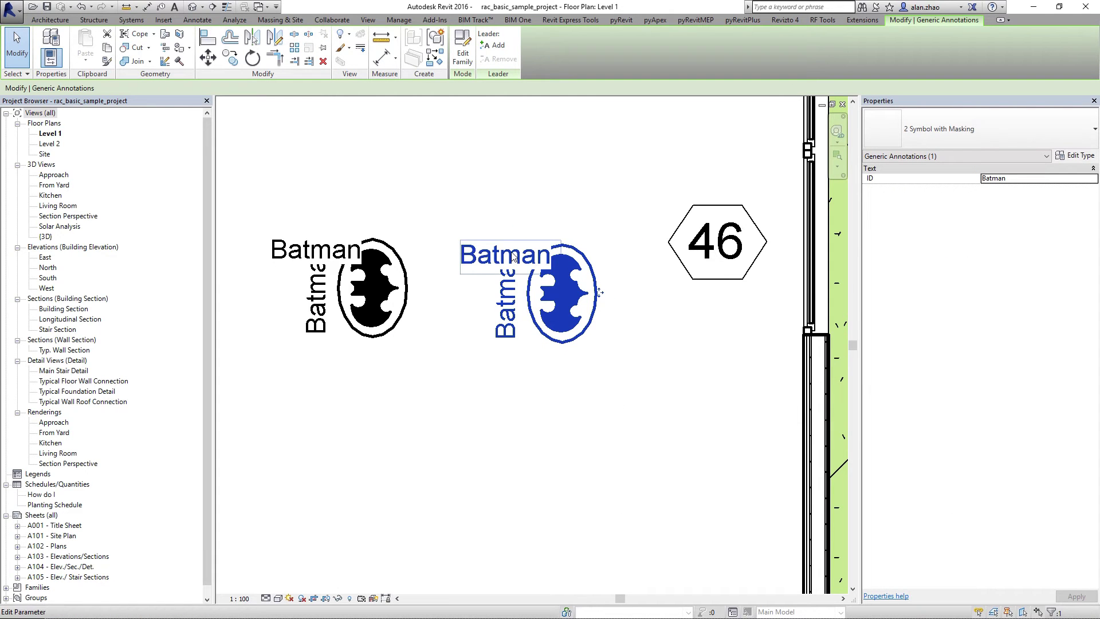
key("space")
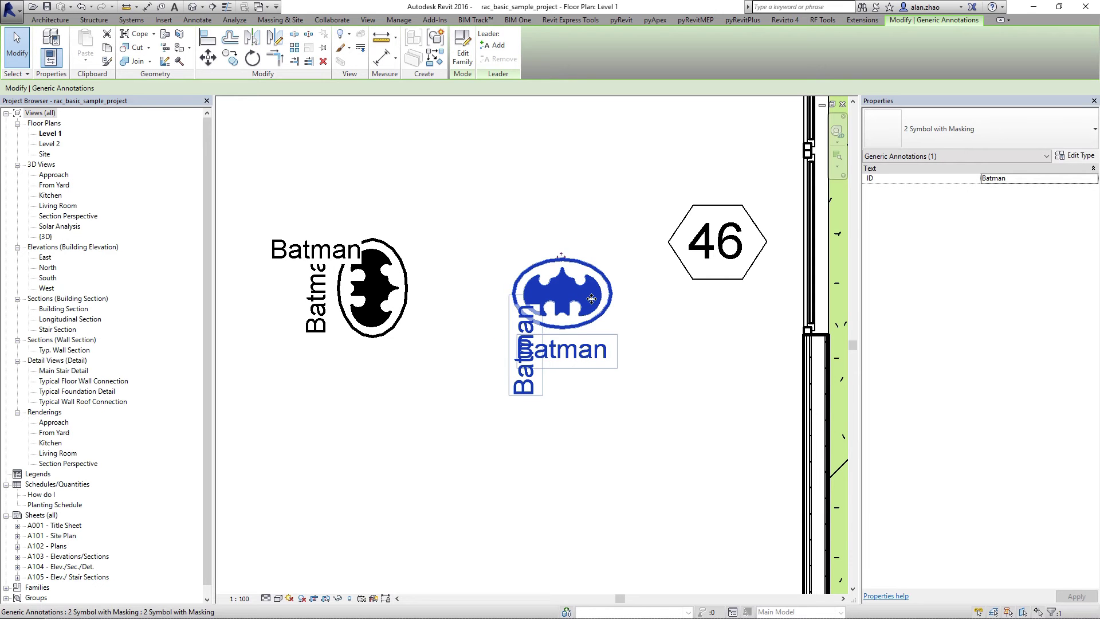
left_click(608, 473)
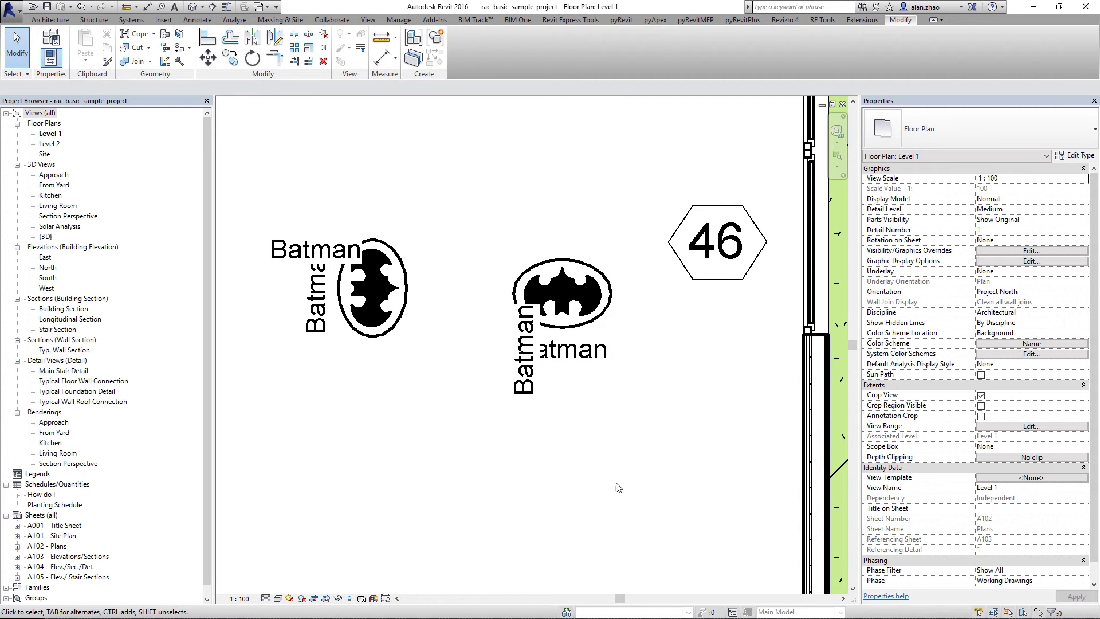
Switch to the open family 3 Symbol with Text Rotate and bring its Batman symbol into view
left_click(263, 8)
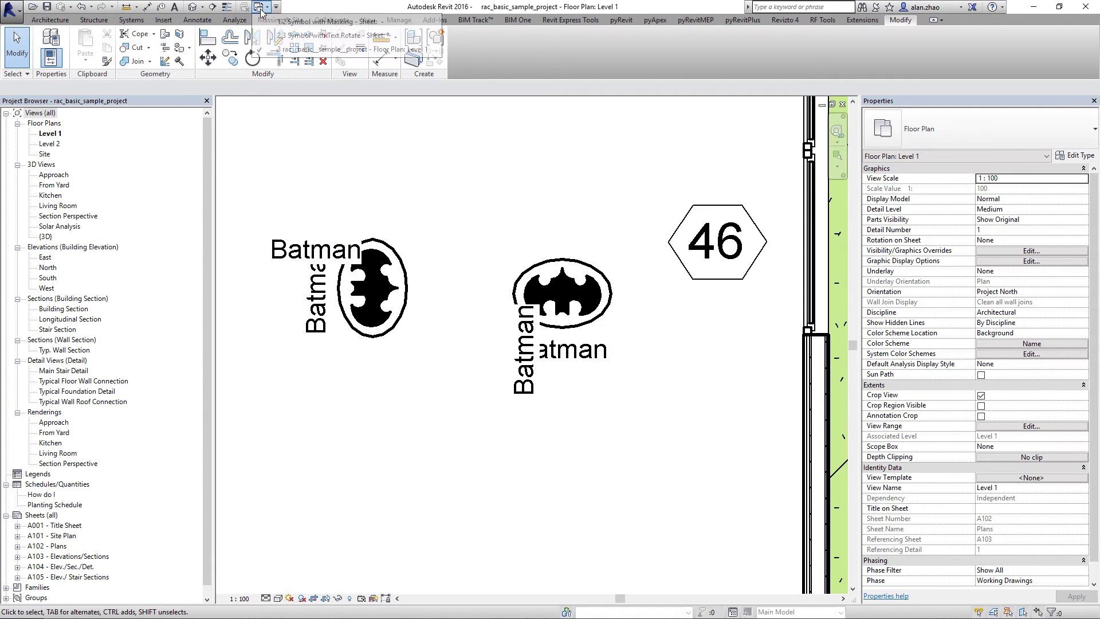
left_click(272, 36)
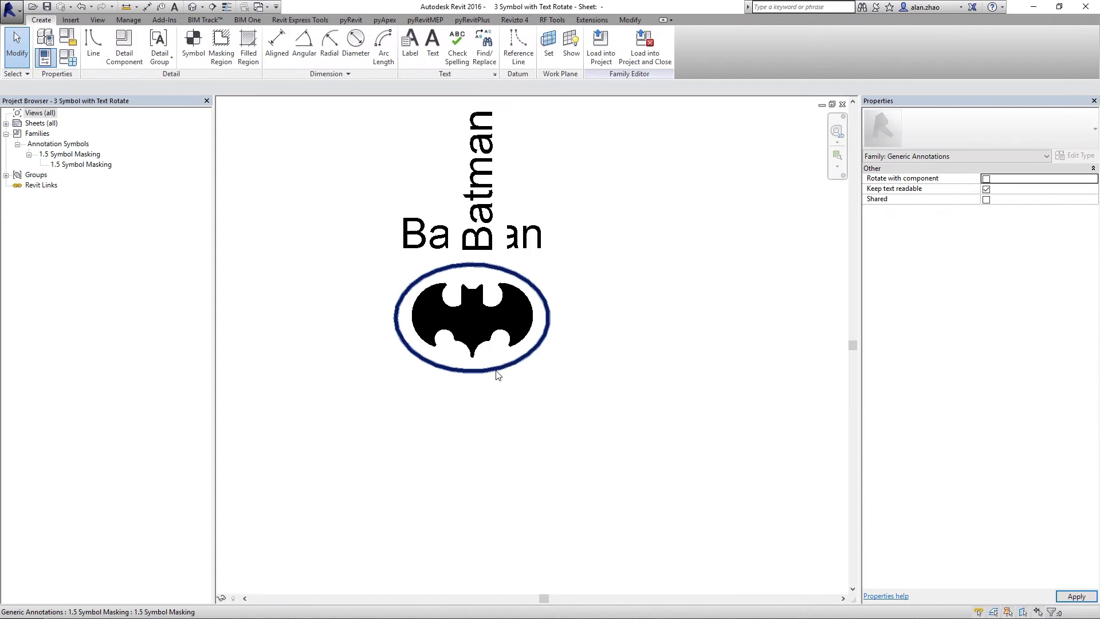
scroll(474, 273, "up", 1)
Check which family parameter controls the horizontal Batman label's visibility, leaving the association dialog without changes
left_click(509, 273)
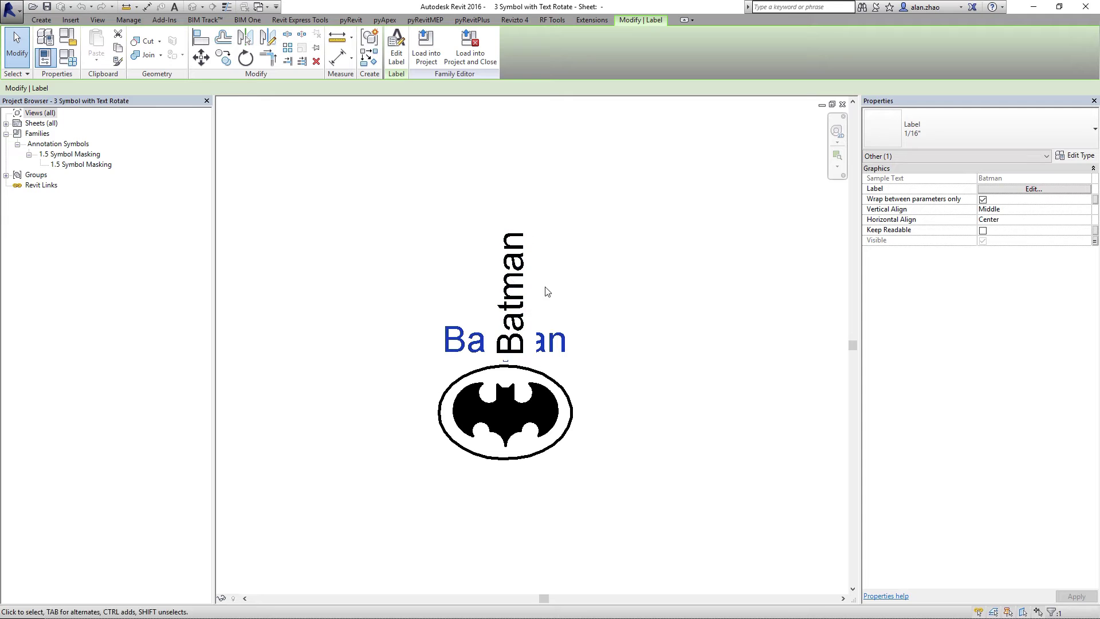
left_click(464, 354)
left_click(1095, 243)
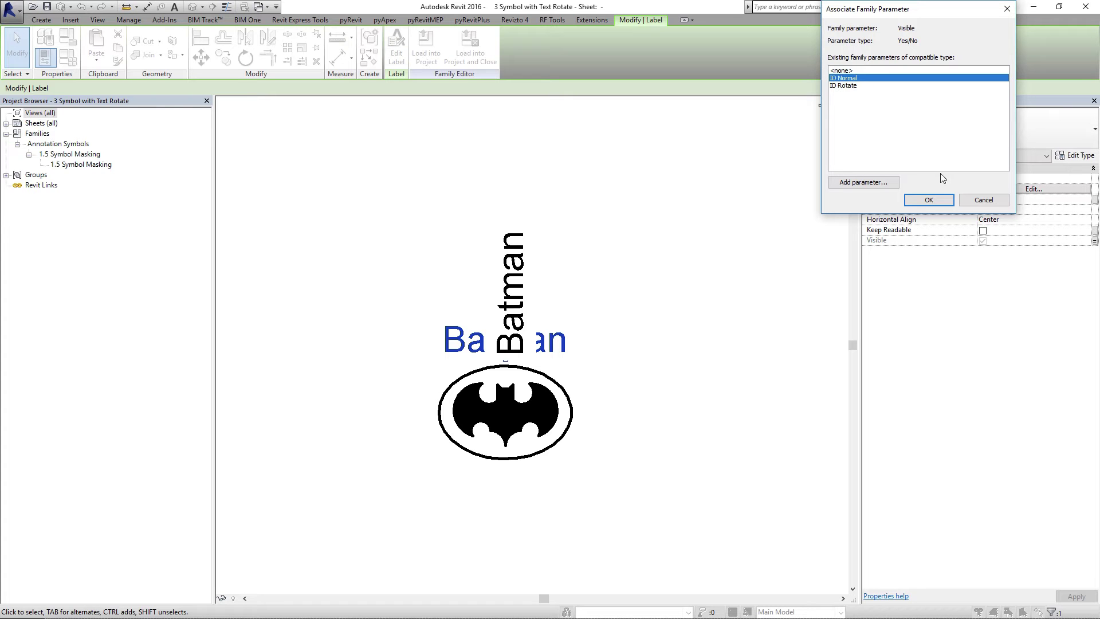
left_click(974, 198)
Open the vertical Batman label's visibility association and accept ID Rotate as its family parameter
left_click(498, 252)
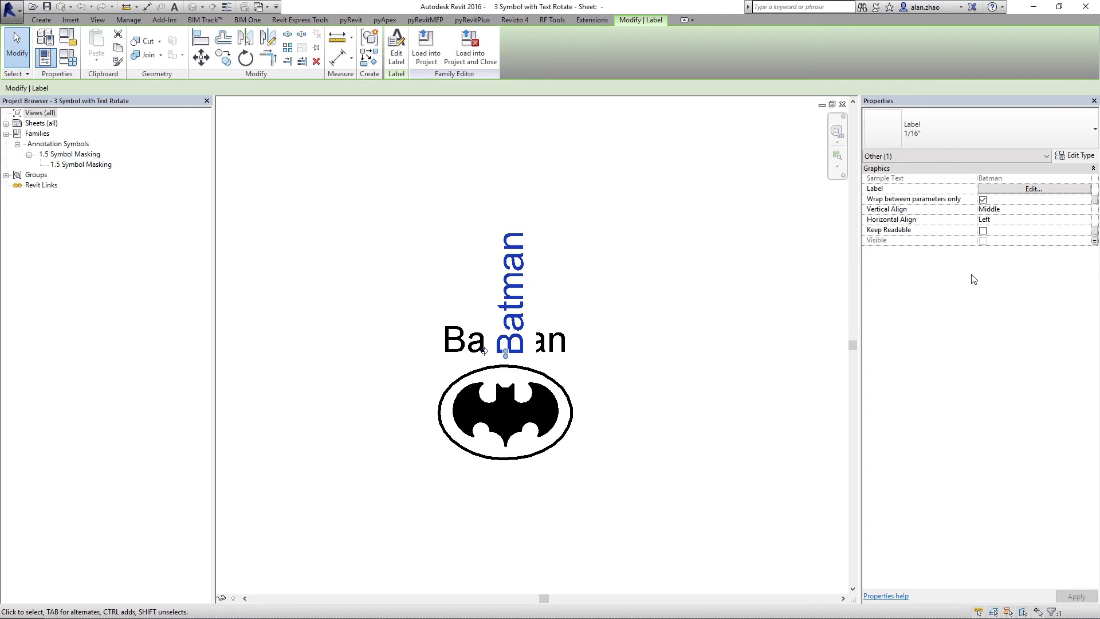
left_click(1095, 243)
left_click(845, 86)
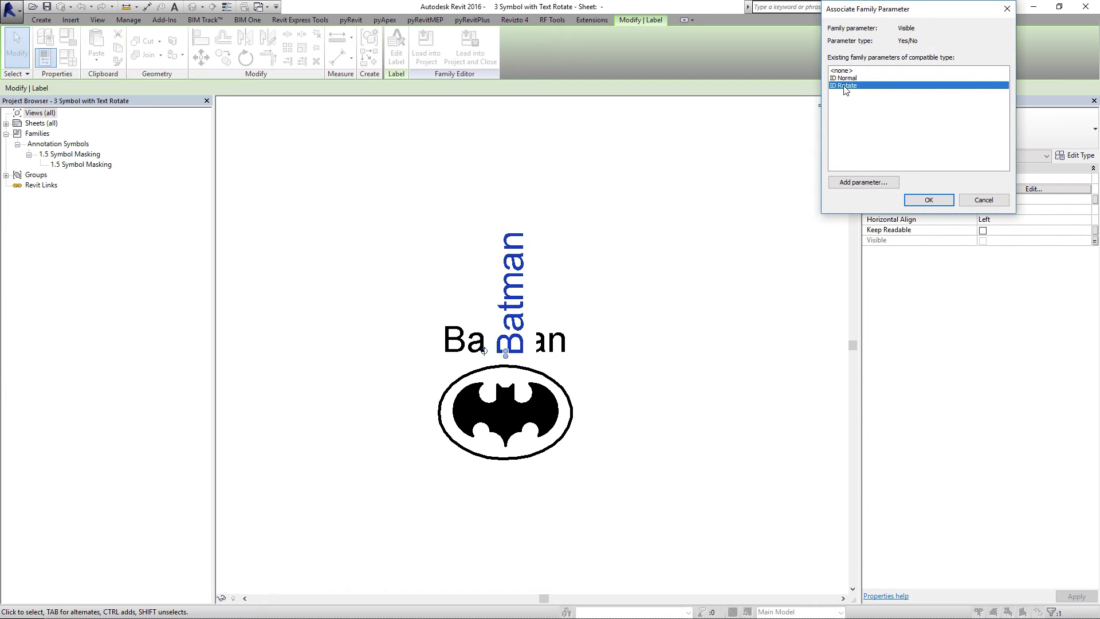
left_click(929, 200)
left_click(768, 226)
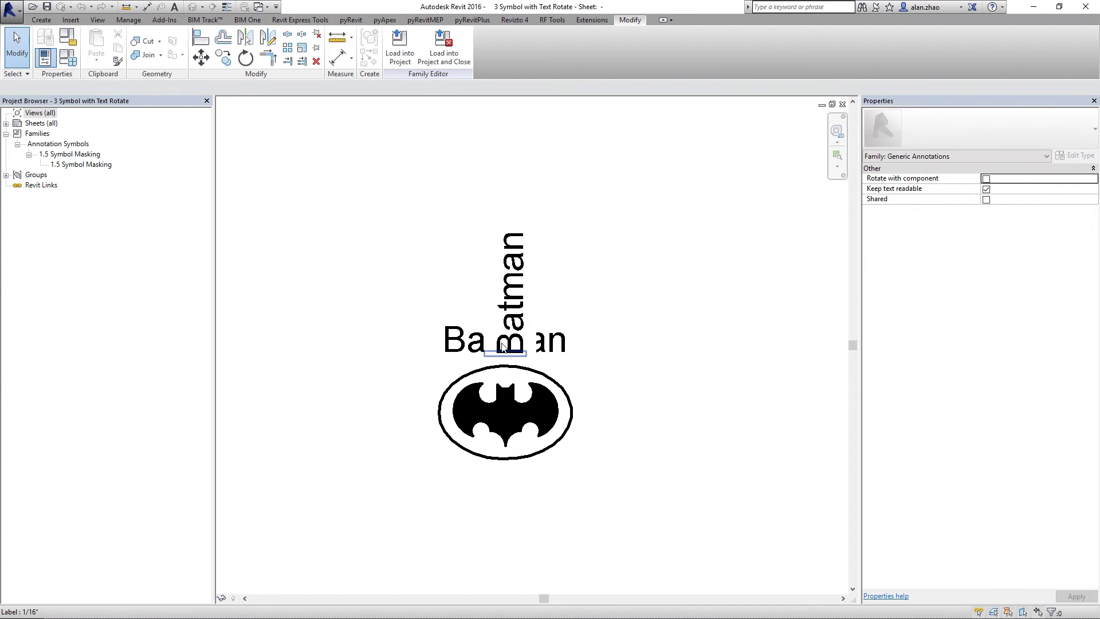
Examine the ID Normal and ID Rotate parameters and their formulas in the family types
left_click(69, 57)
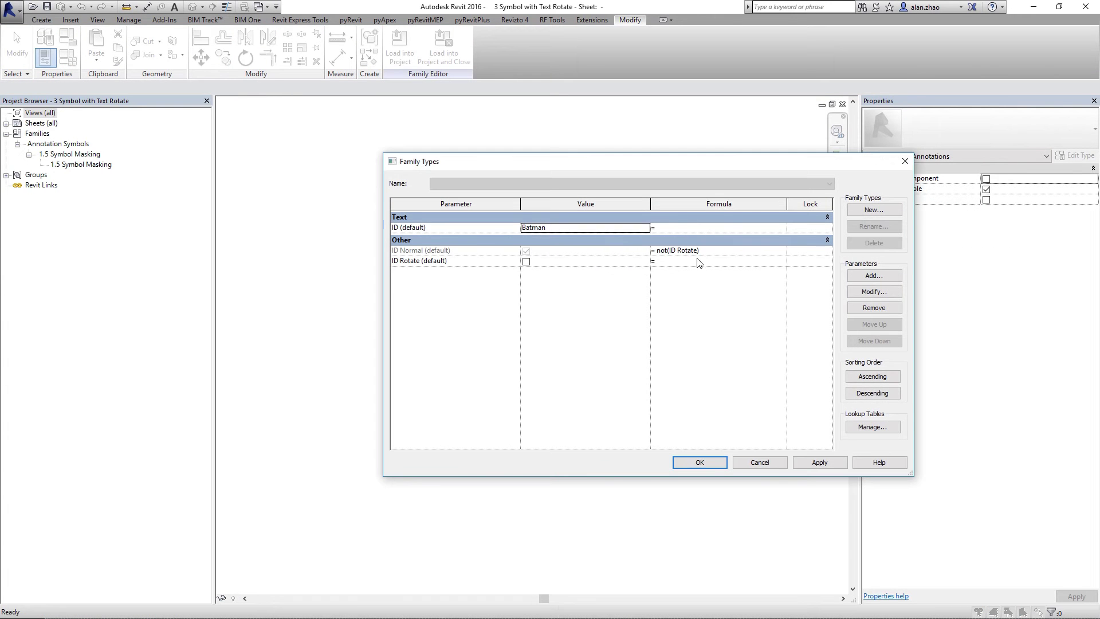
left_click(465, 251)
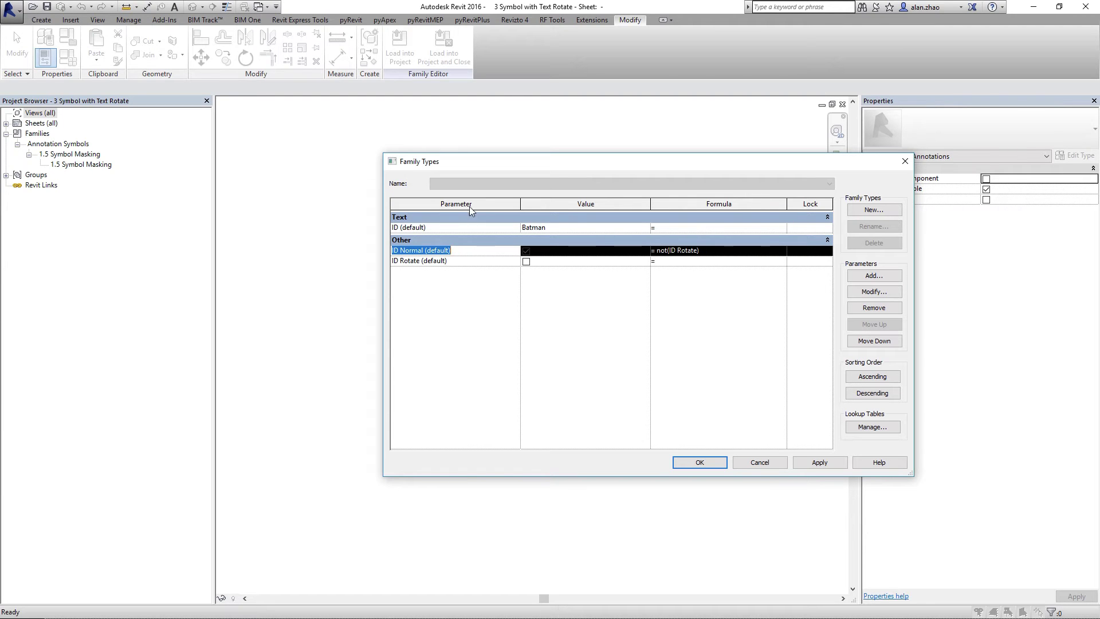
left_click(702, 462)
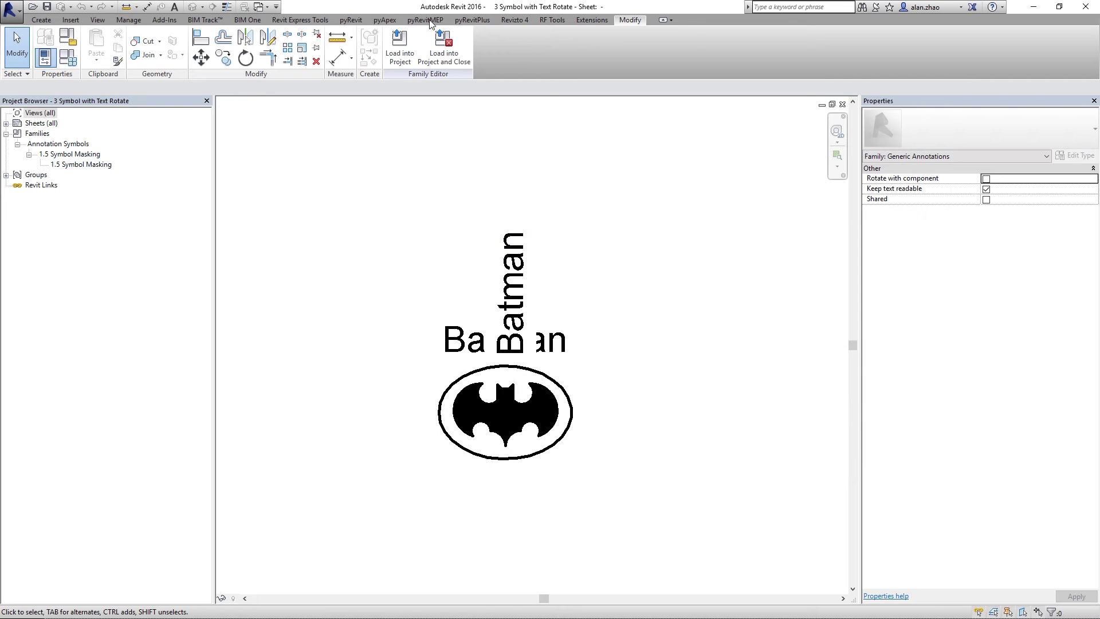
Load 3 Symbol with Text Rotate into the sample project and place one instance on the Level 1 floor plan above the round object
left_click(400, 46)
left_click(519, 401)
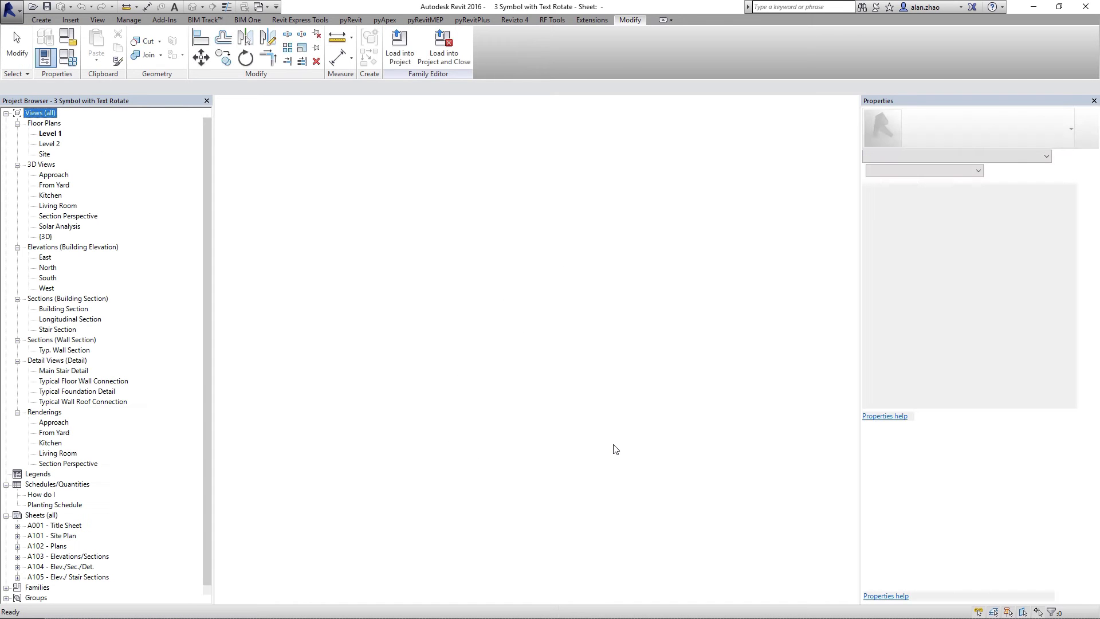
scroll(395, 355, "down", 6)
scroll(624, 355, "up", 4)
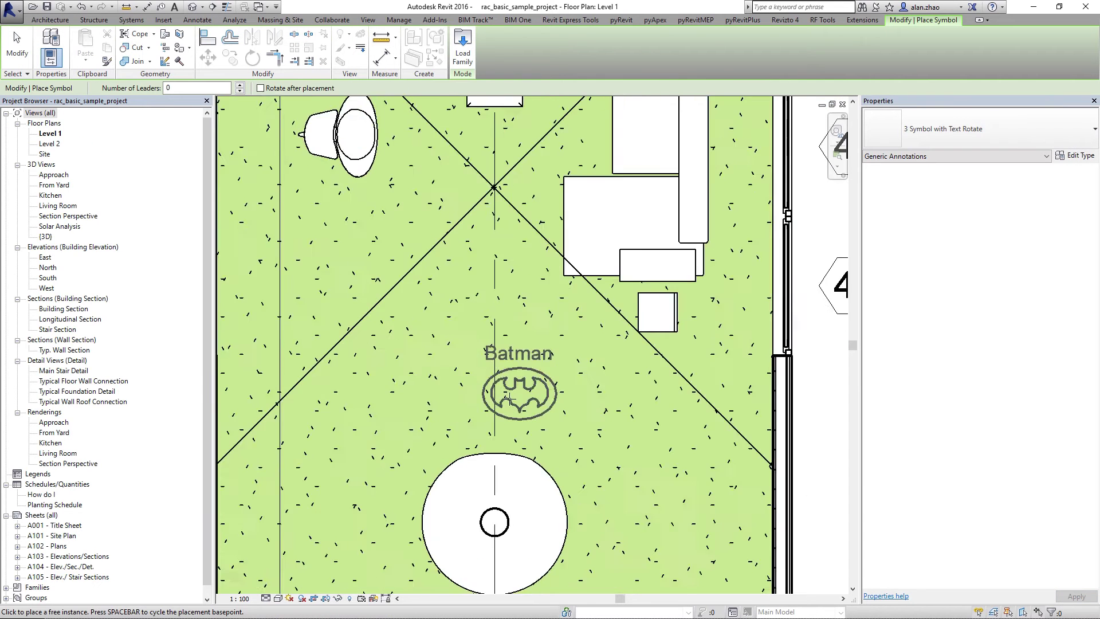
scroll(460, 394, "up", 3)
left_click(410, 378)
key("Escape")
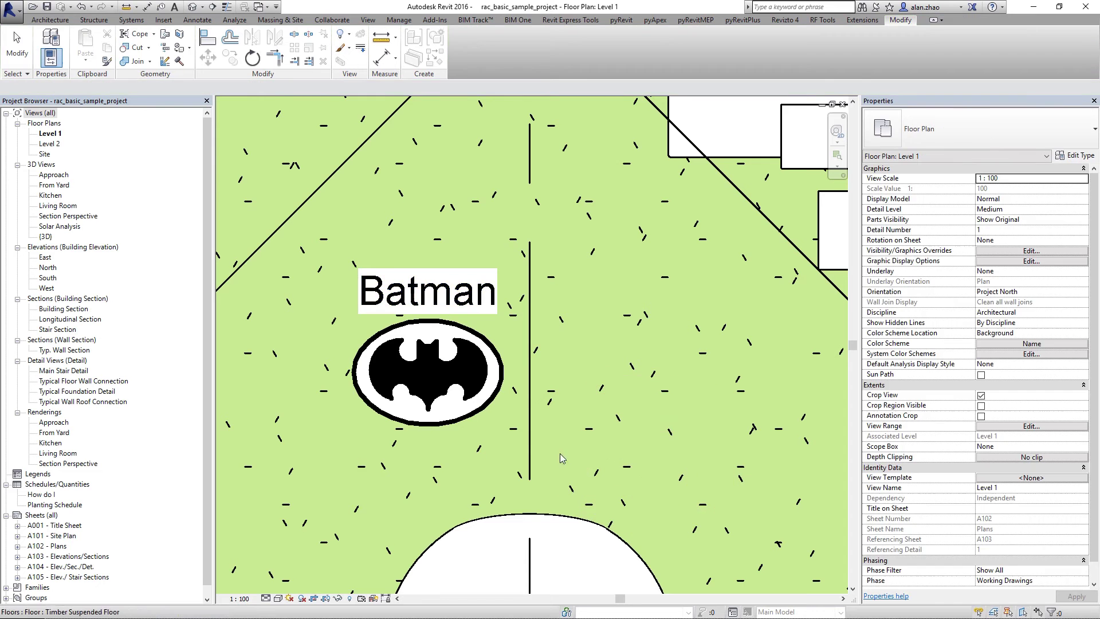
Rotate the placed Batman symbol a quarter turn counterclockwise and turn on its ID Rotate parameter
left_click(430, 412)
scroll(514, 432, "down", 2)
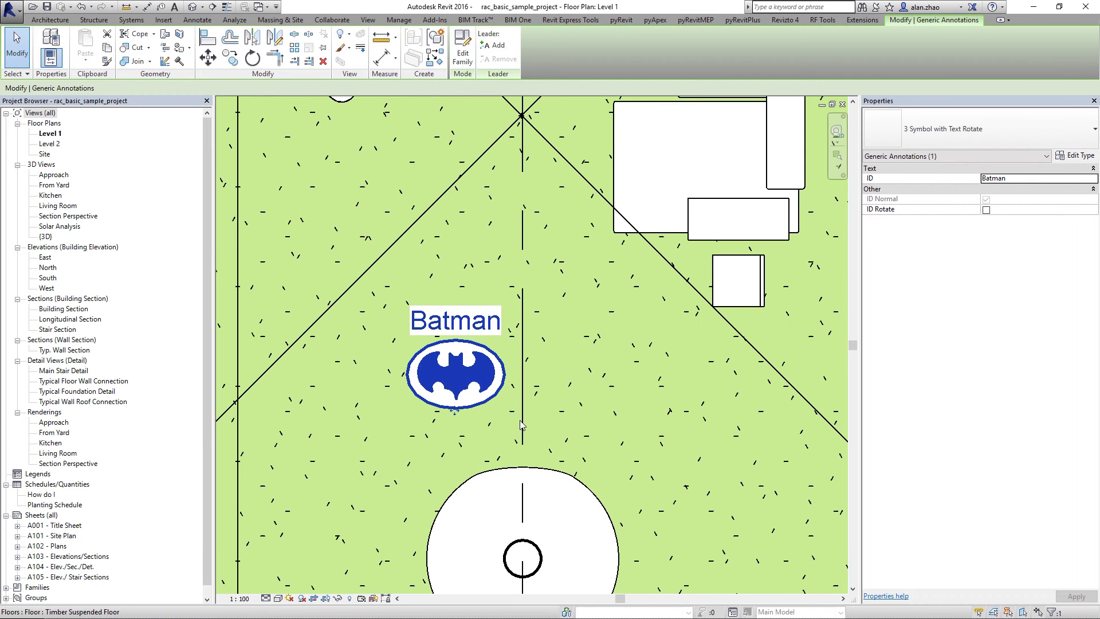
key("space")
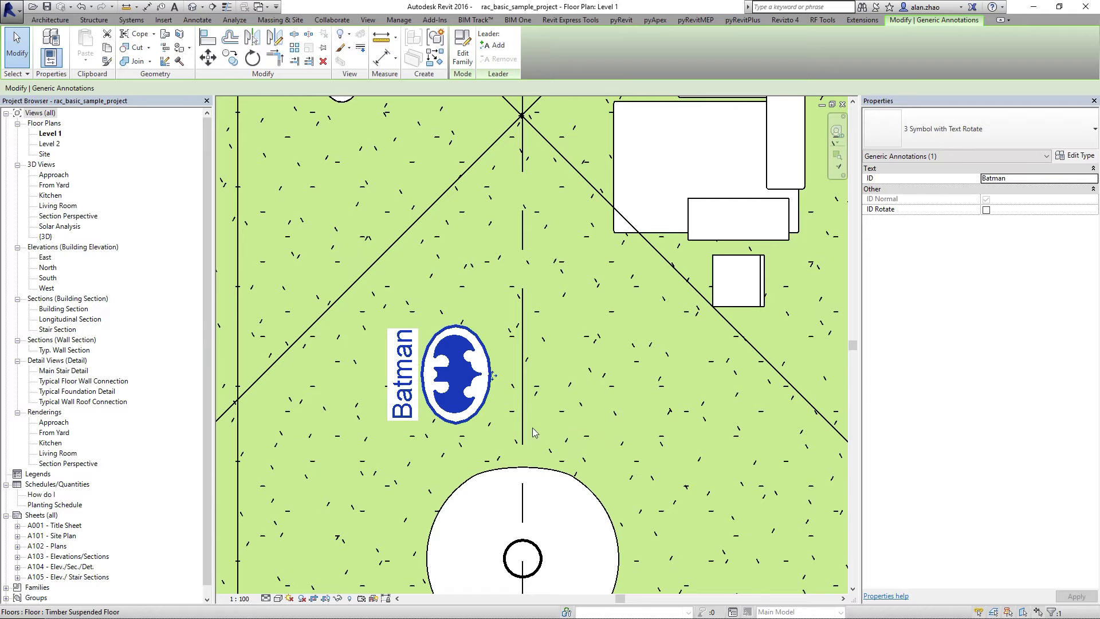
left_click(987, 211)
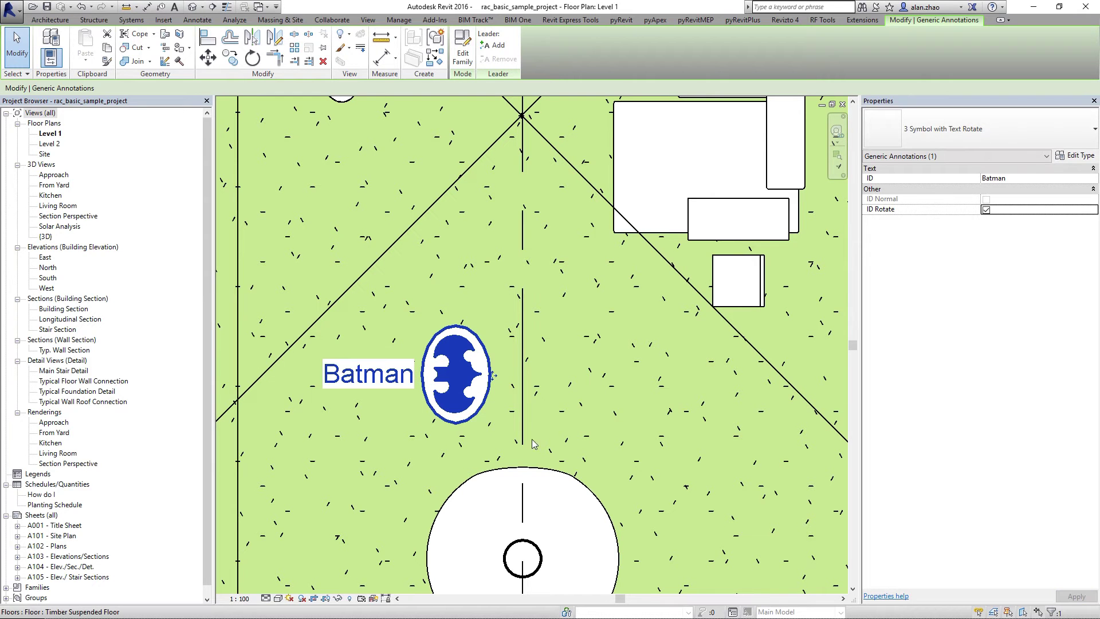
left_click(589, 420)
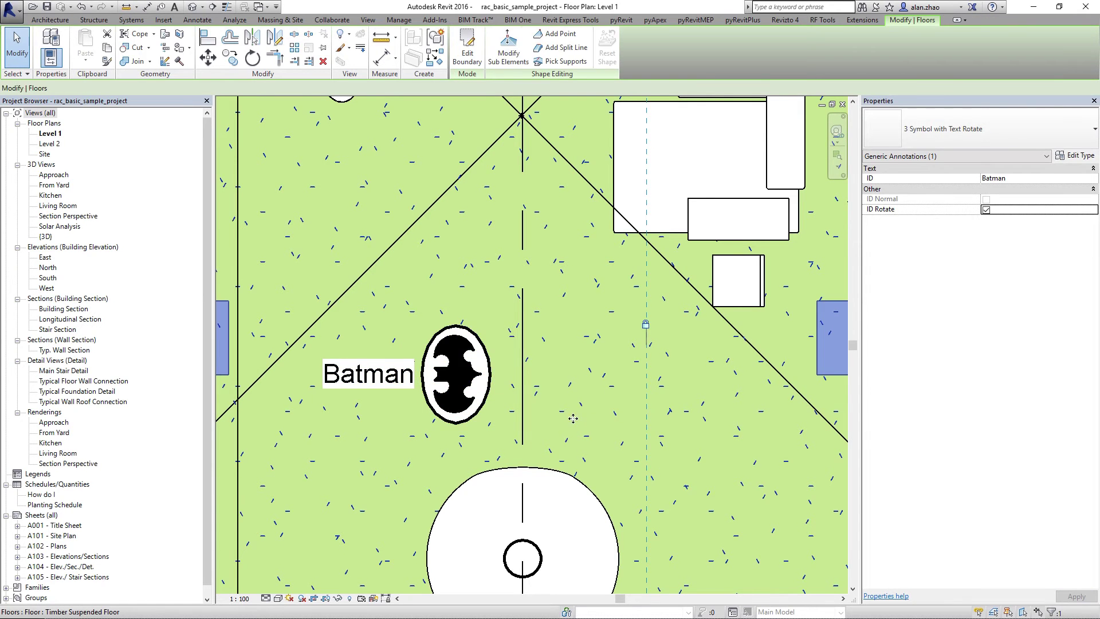
Change the rotated symbol's ID label text to Bruce
left_click(359, 379)
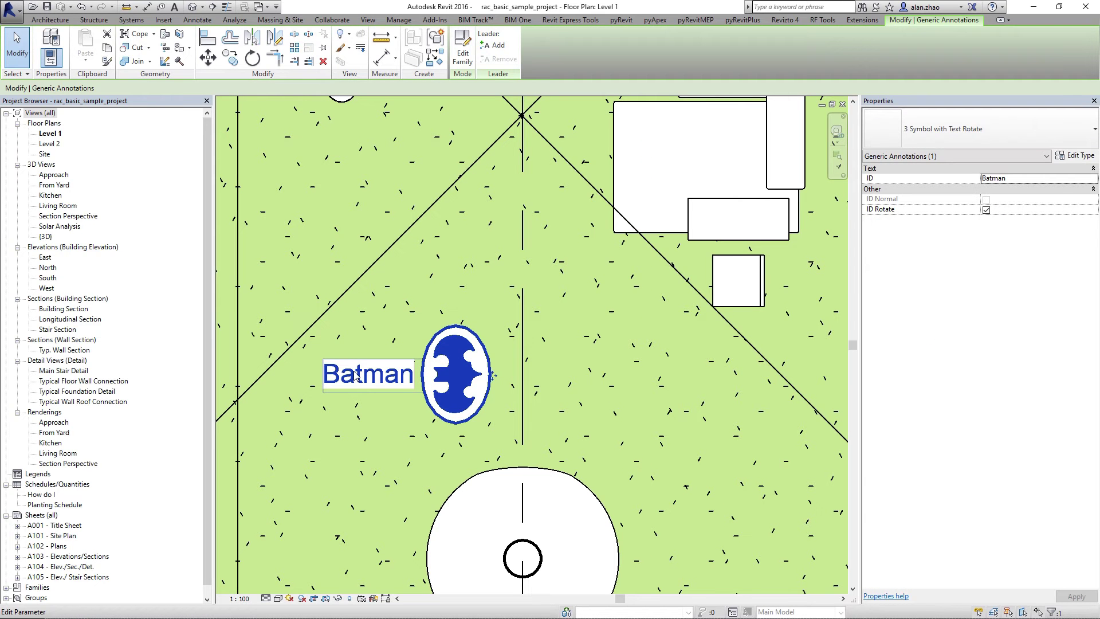
left_click(356, 376)
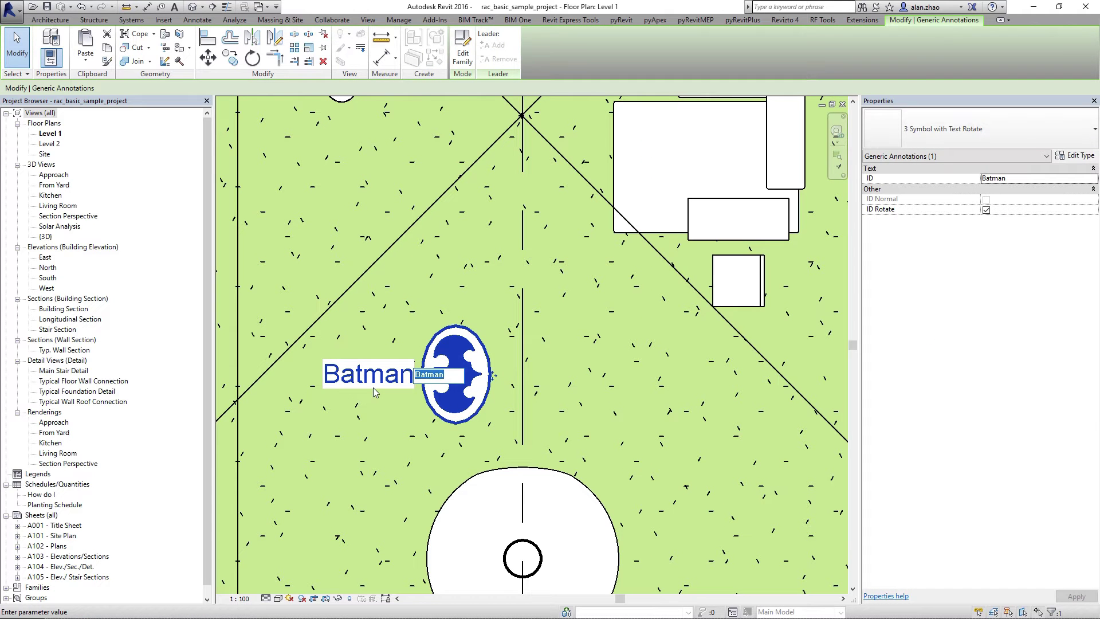
type("Bruce")
left_click(359, 470)
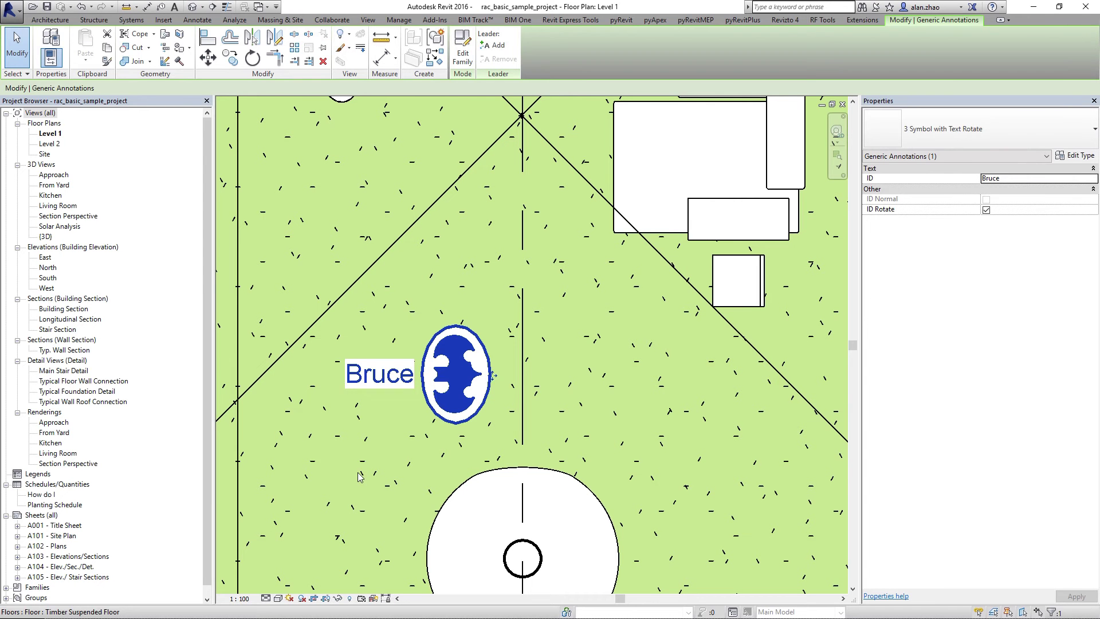
left_click(359, 469)
Rotate the Bruce symbol through its remaining quarter turns back to upright, switching ID Rotate off and on along the way and finally off
left_click(416, 372)
key("space")
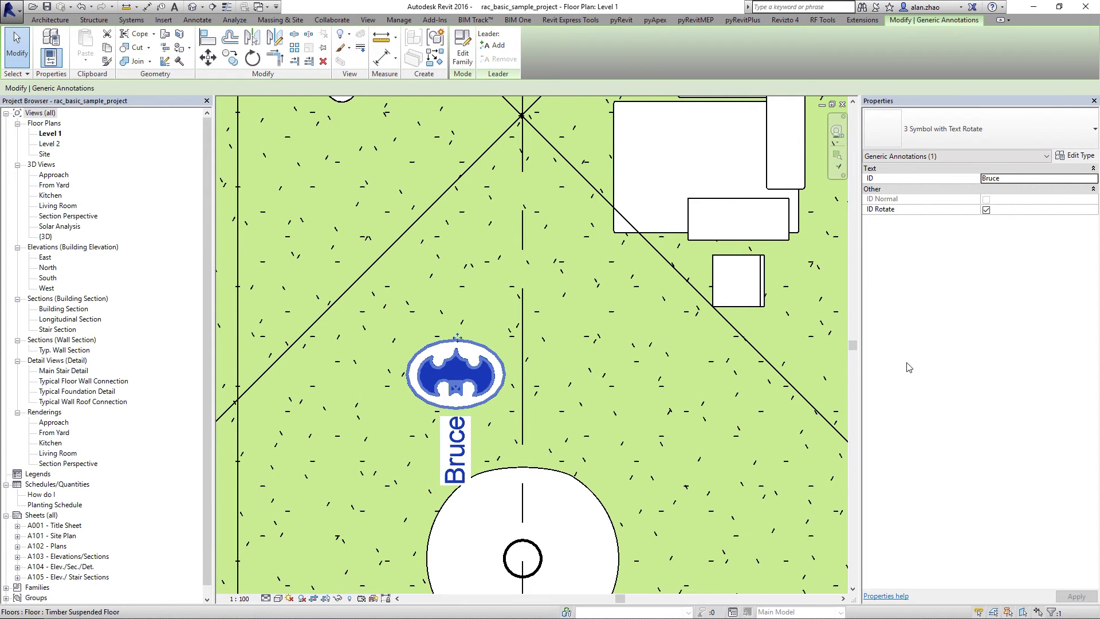
left_click(986, 210)
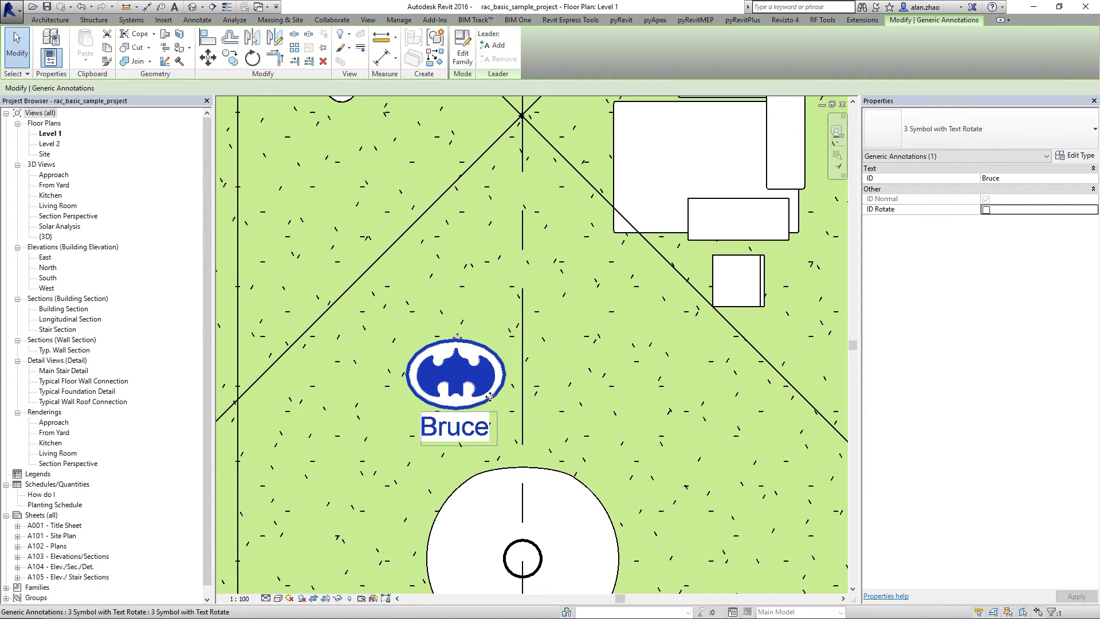
key("space")
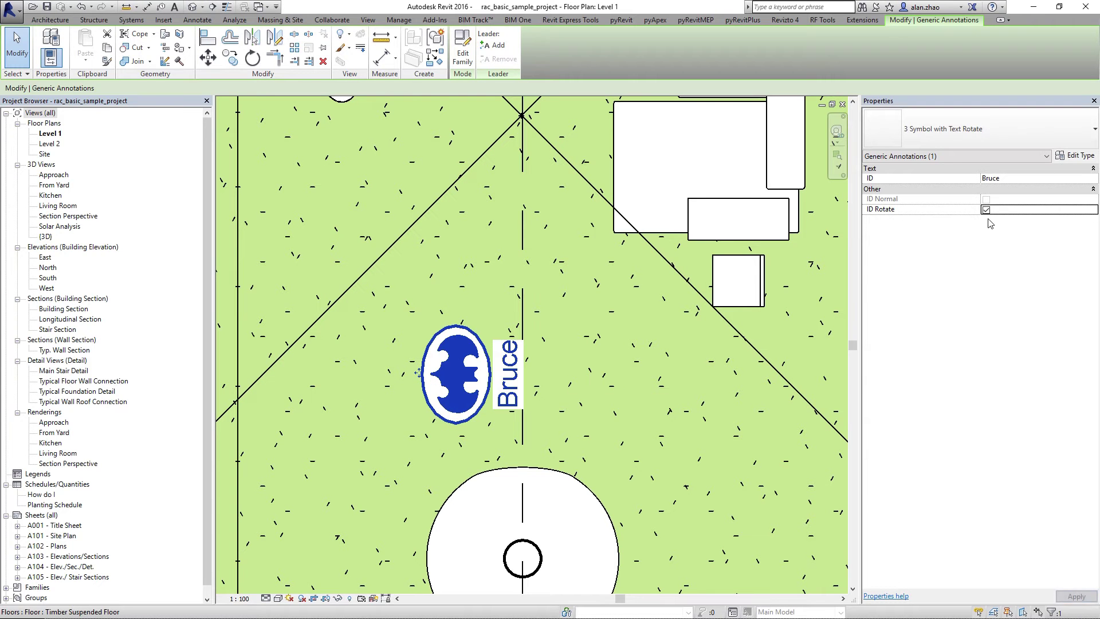
key("space")
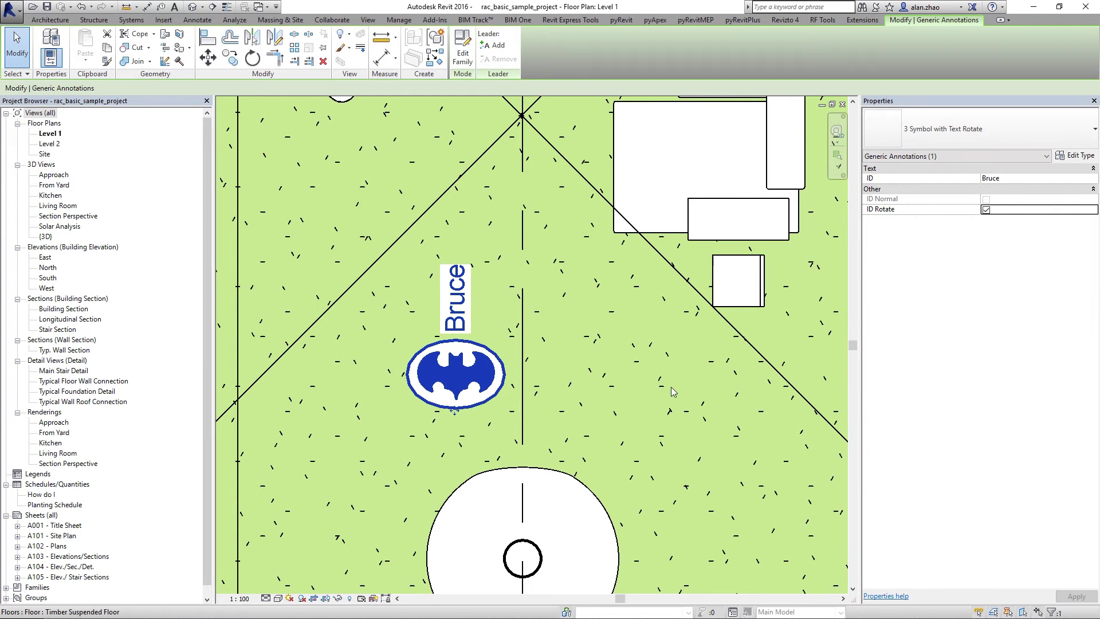
left_click(986, 210)
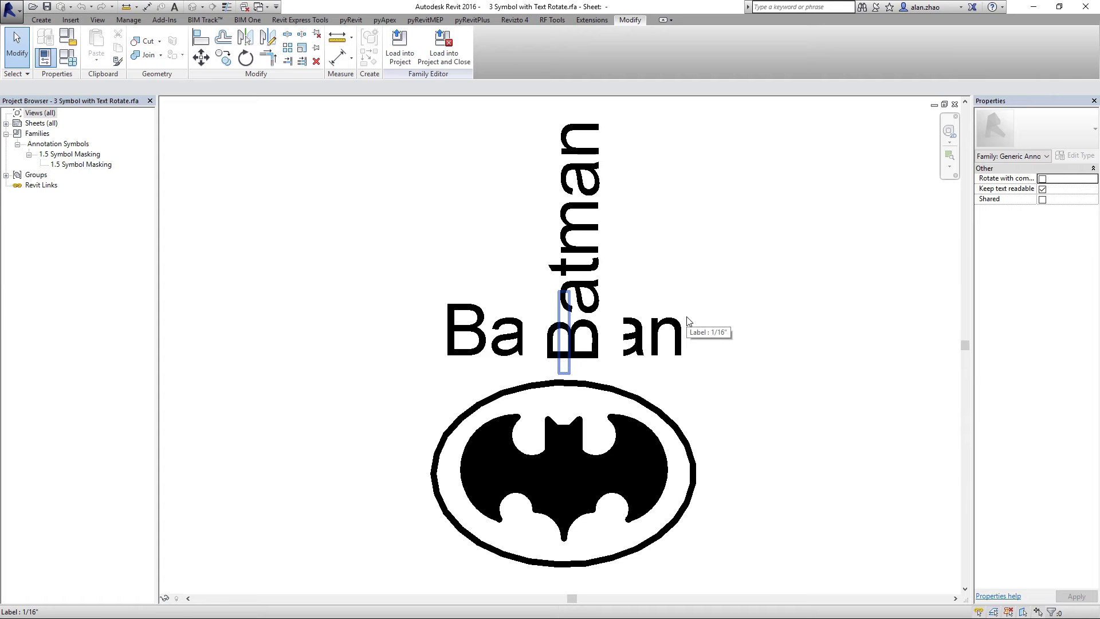
Review the ID, ID Normal and ID Rotate parameters in the family types of 3 Symbol with Text Rotate.rfa
left_click(67, 58)
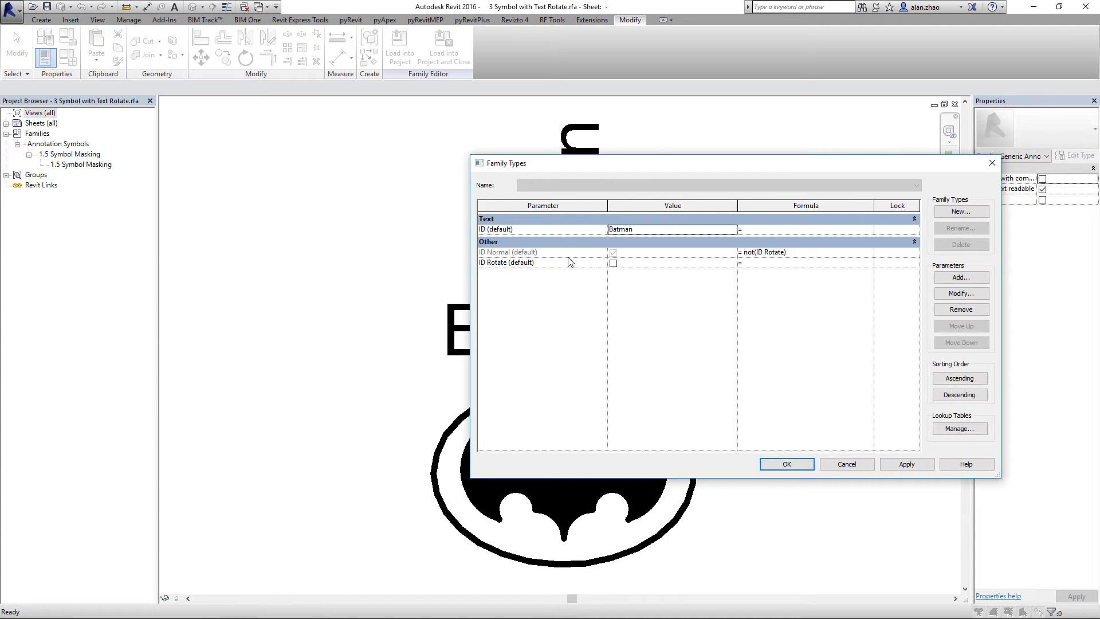
left_click_drag(639, 170, 821, 159)
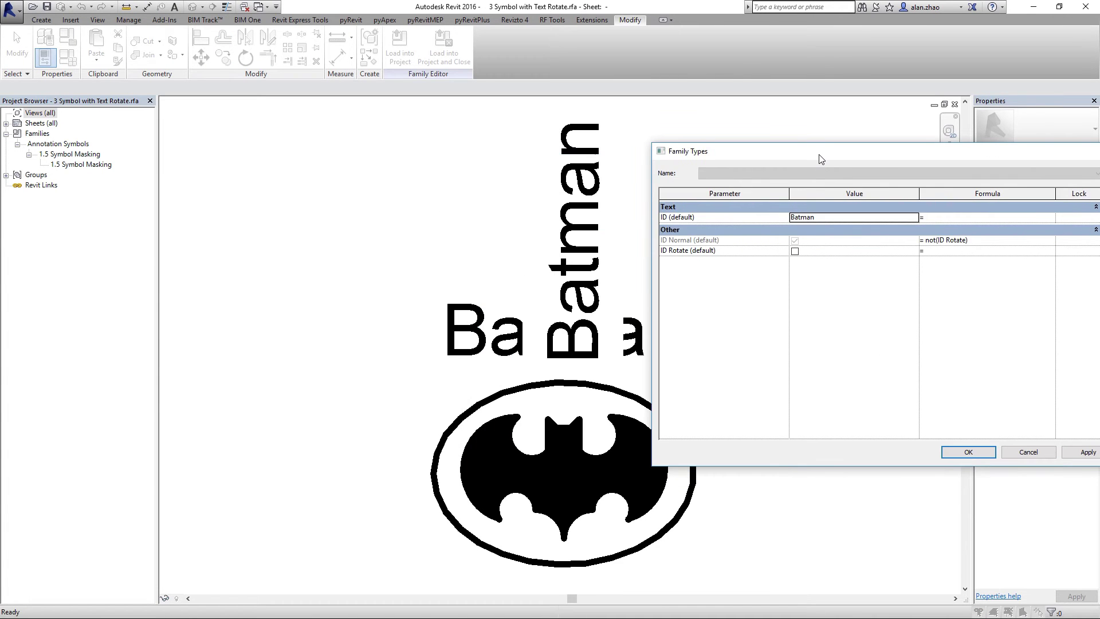
left_click_drag(819, 155, 773, 148)
left_click_drag(846, 145, 650, 146)
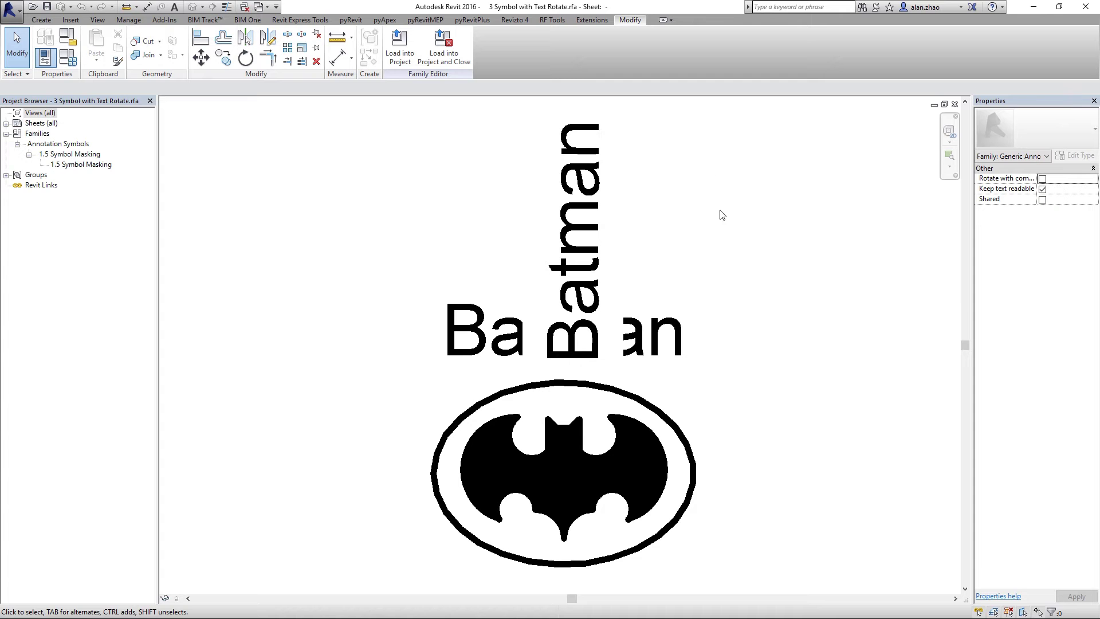
Create a new family from the Generic Model.rft template
left_click(12, 11)
mouse_move(14, 49)
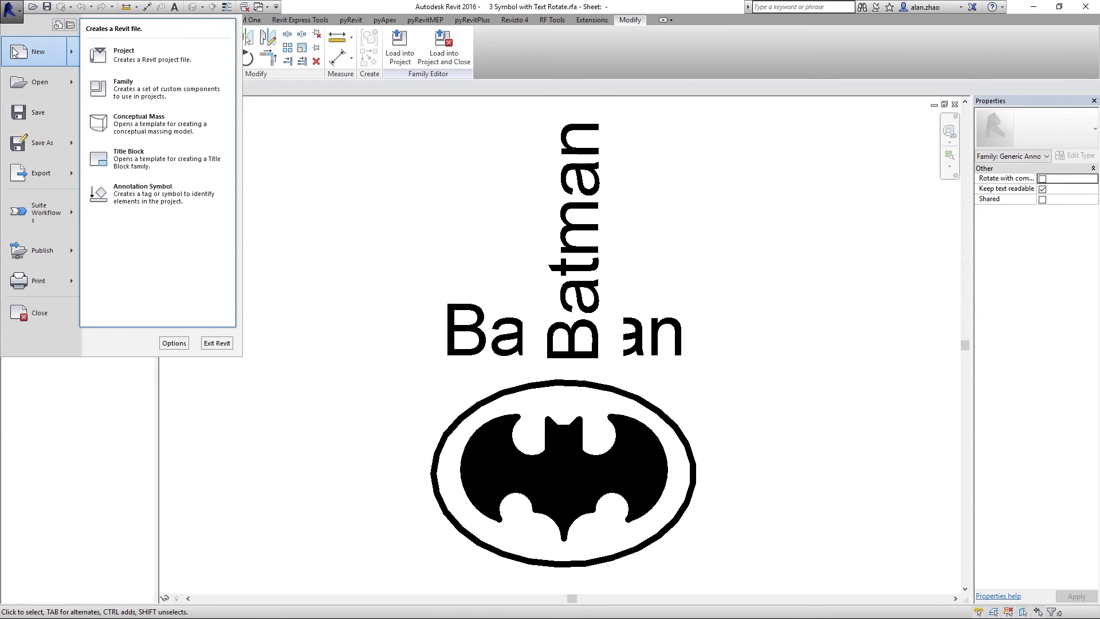
left_click(126, 89)
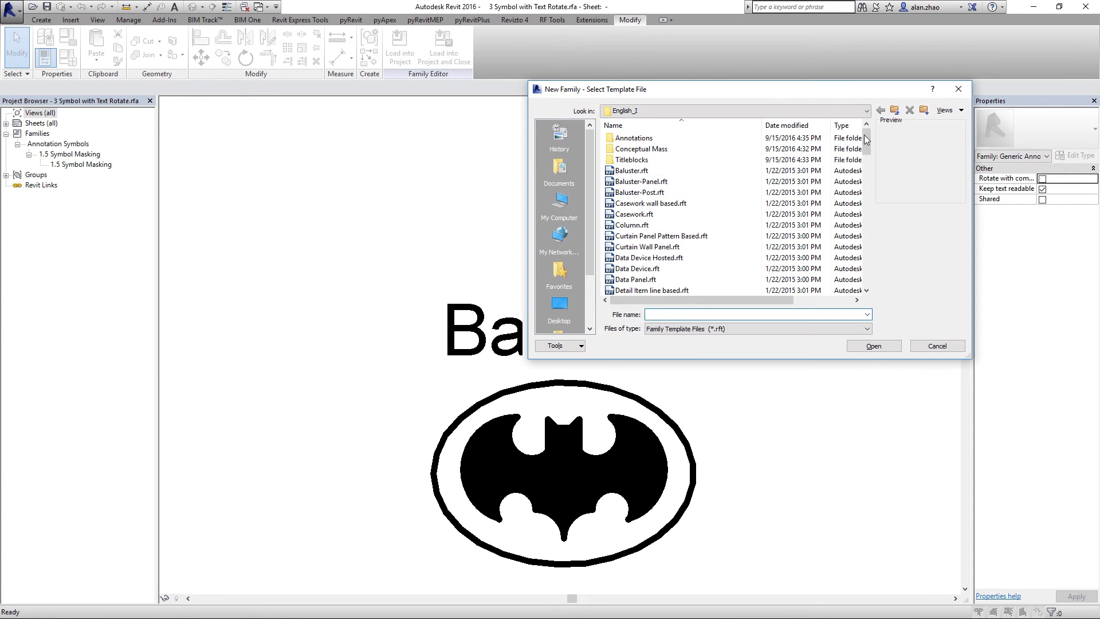
mouse_move(867, 140)
left_mouse_down()
mouse_move(858, 229)
mouse_move(859, 204)
left_mouse_up()
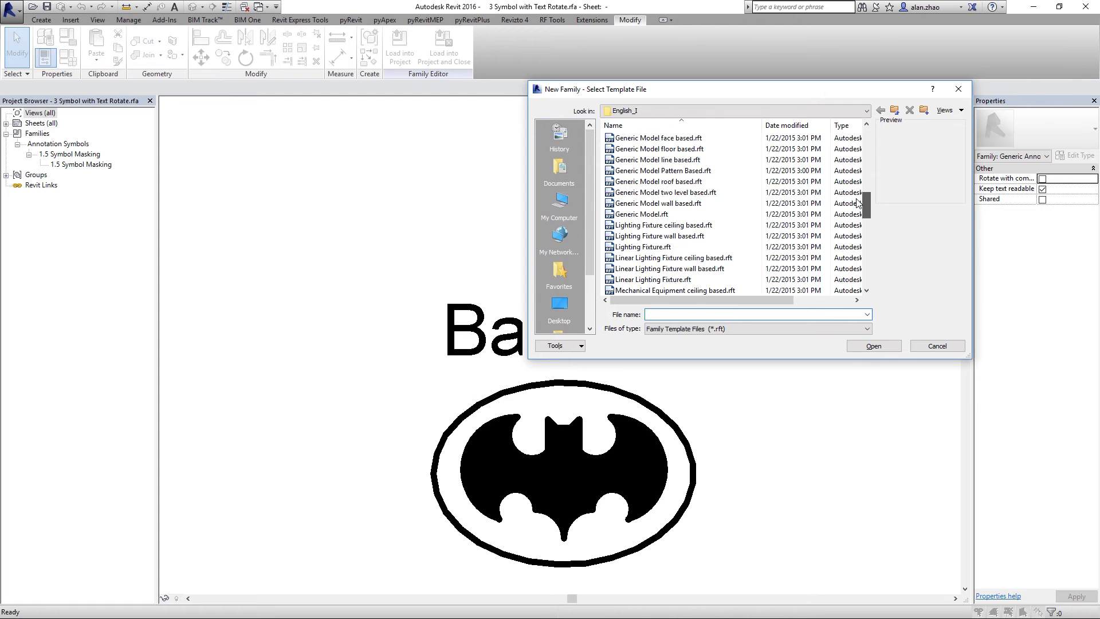
left_click(682, 214)
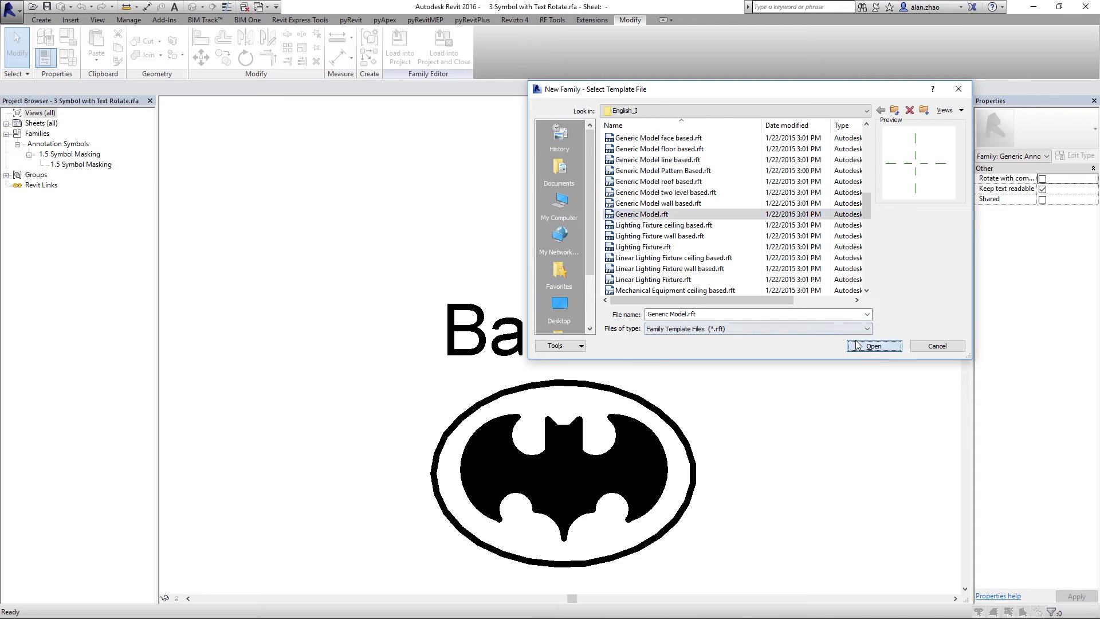
left_click(873, 345)
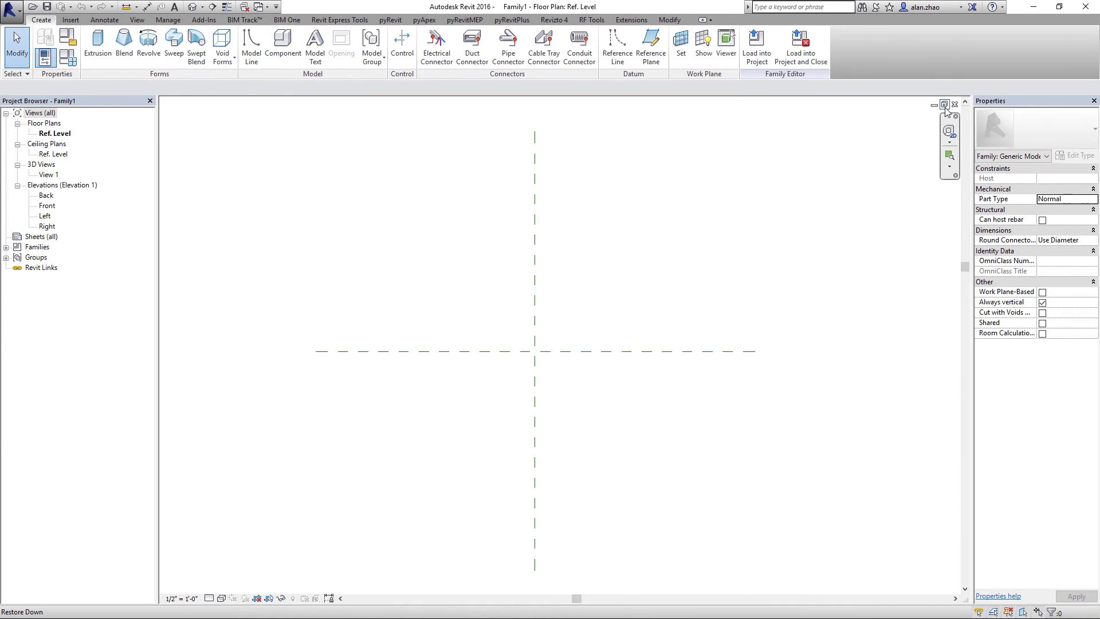
Load 3 Symbol with Text Rotate into Family1 and place one instance at the intersection of the reference planes in the Ref. Level plan
left_click(945, 104)
left_click_drag(234, 118, 697, 493)
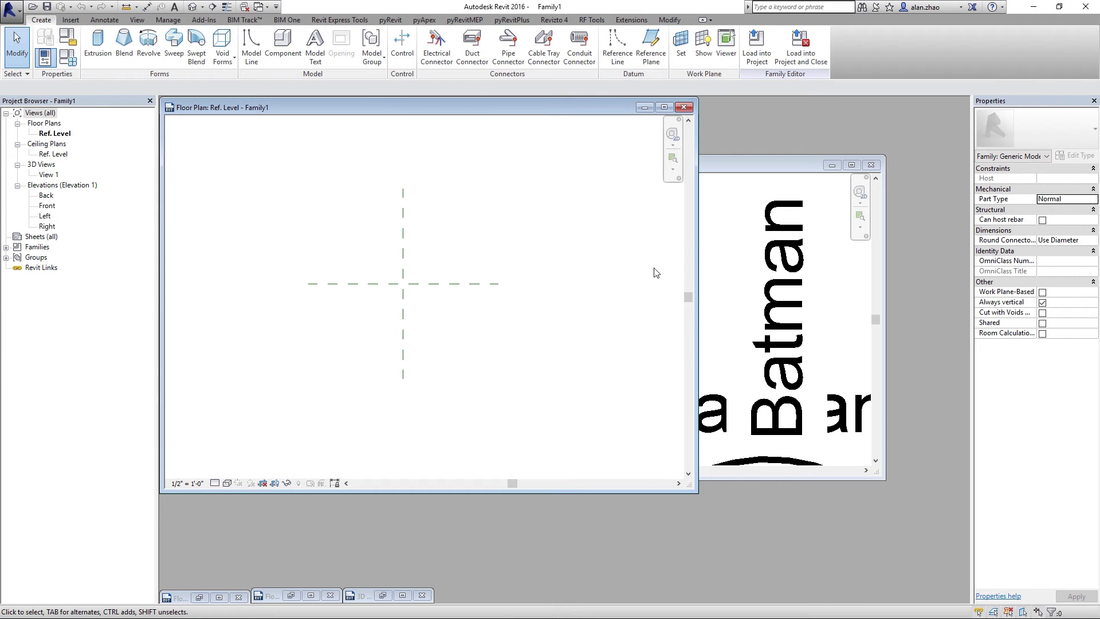
left_click(712, 233)
left_click_drag(590, 166, 687, 216)
left_click(406, 53)
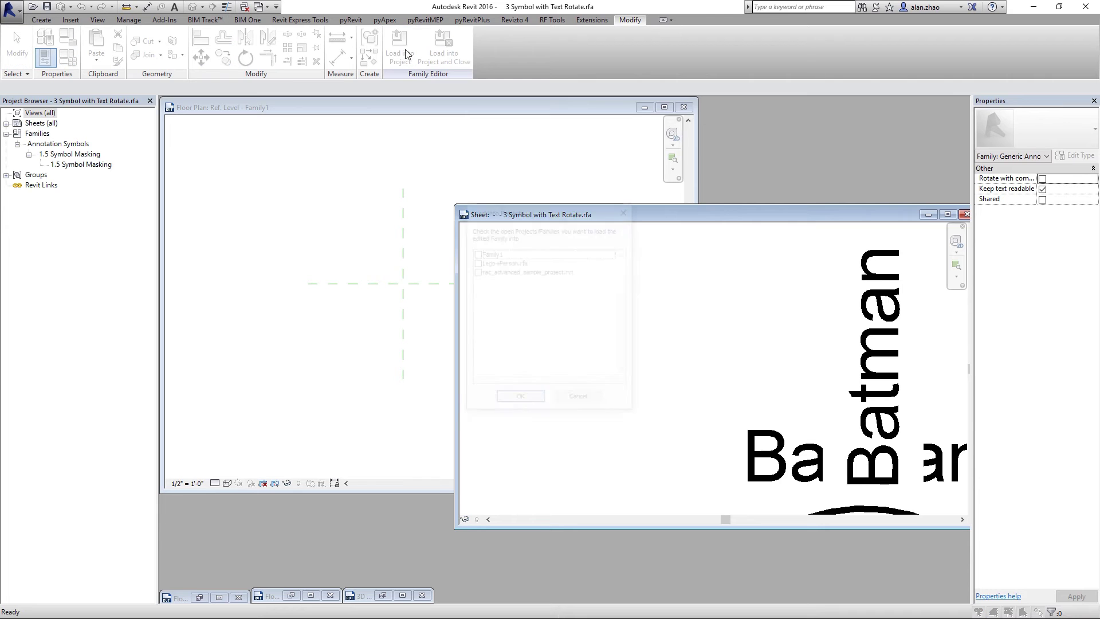
left_click(515, 254)
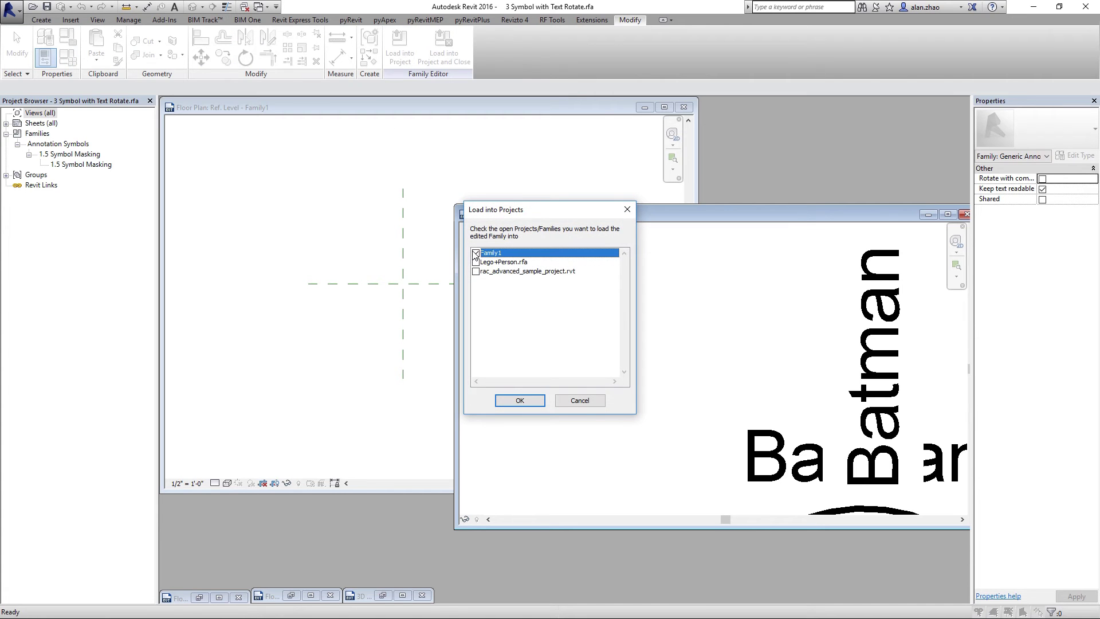
left_click(520, 399)
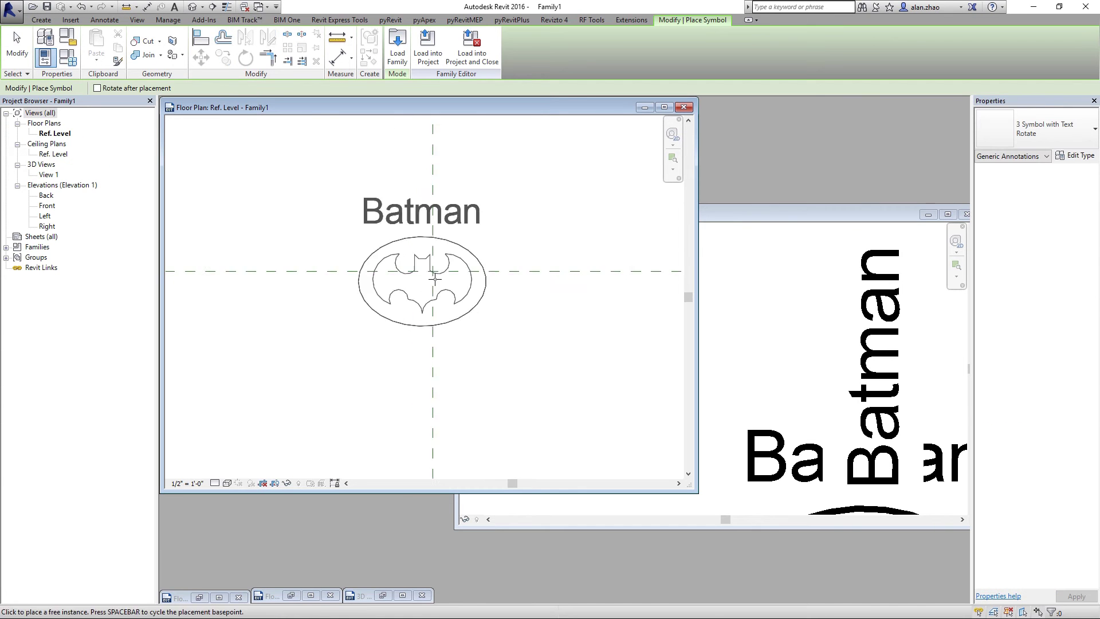
left_click(435, 268)
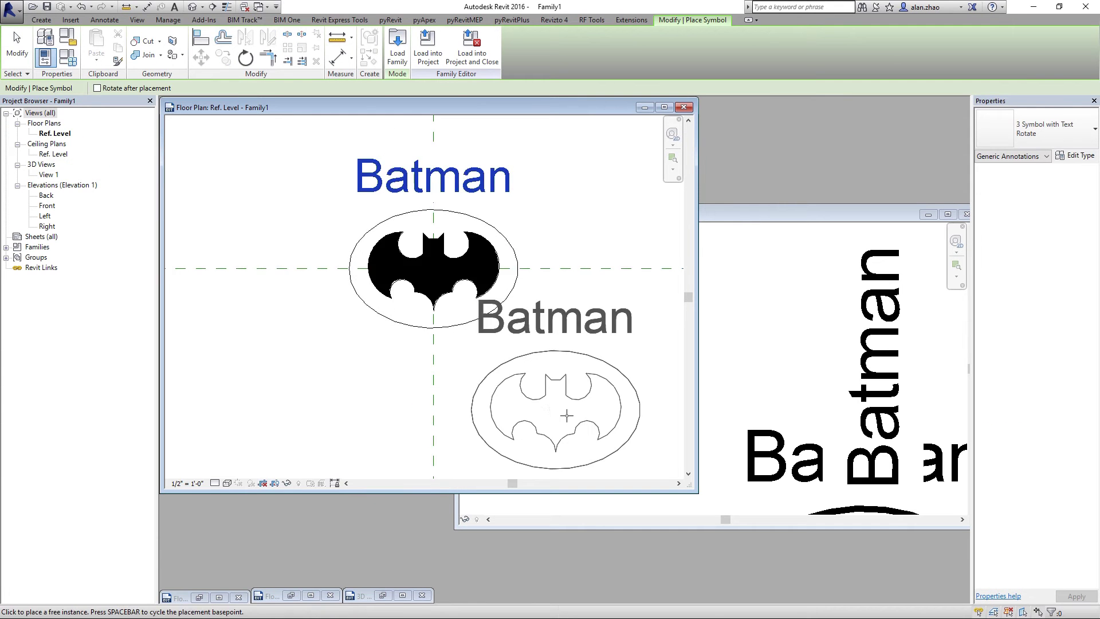
left_click(16, 46)
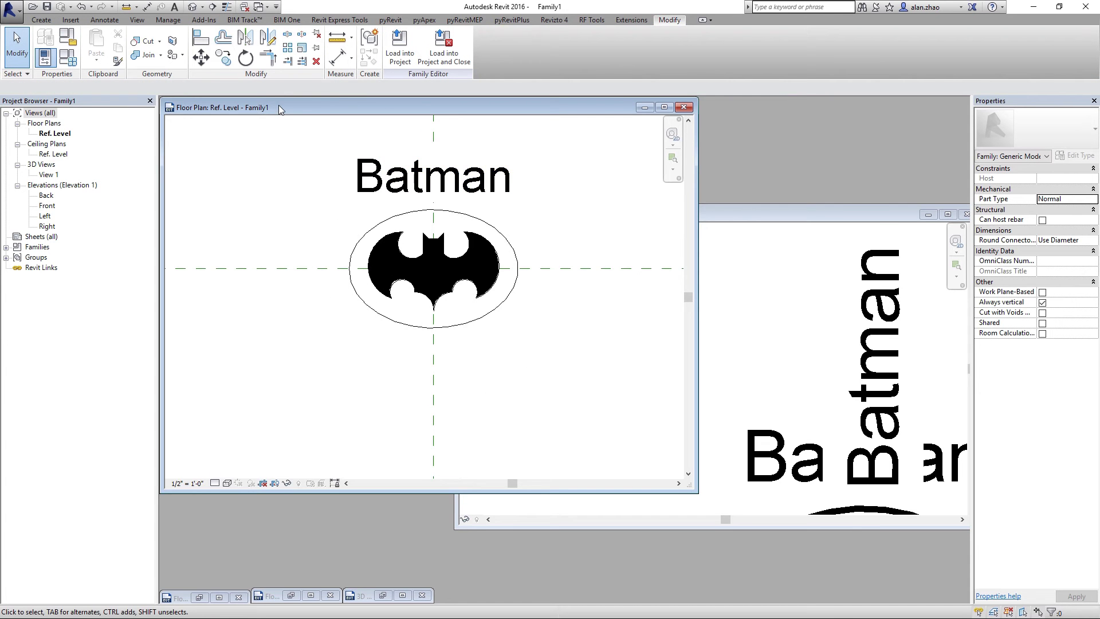
Close the minimized window behind the Ref. Level plan and check Family1's family category without changing it
left_click_drag(278, 109, 450, 143)
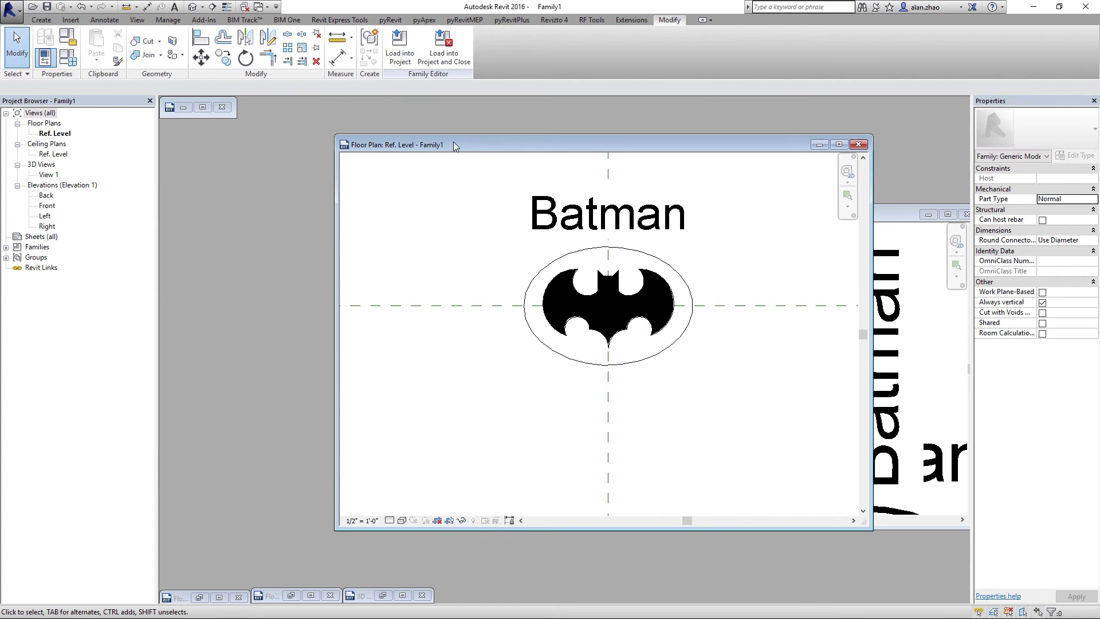
left_click(222, 108)
left_click(222, 108)
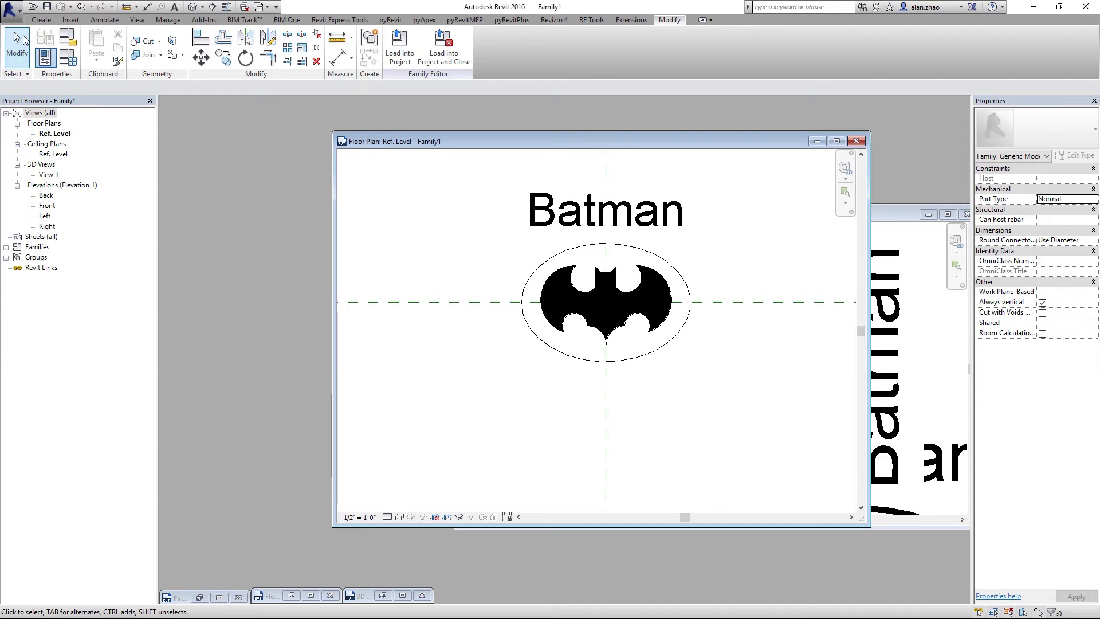
left_click(67, 38)
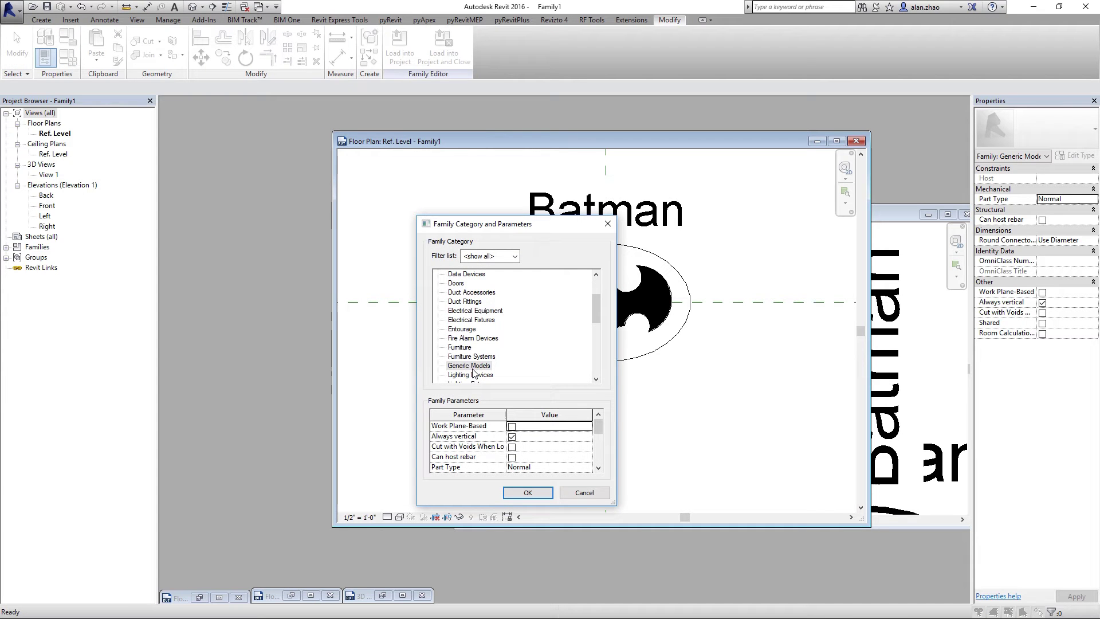
left_click(585, 492)
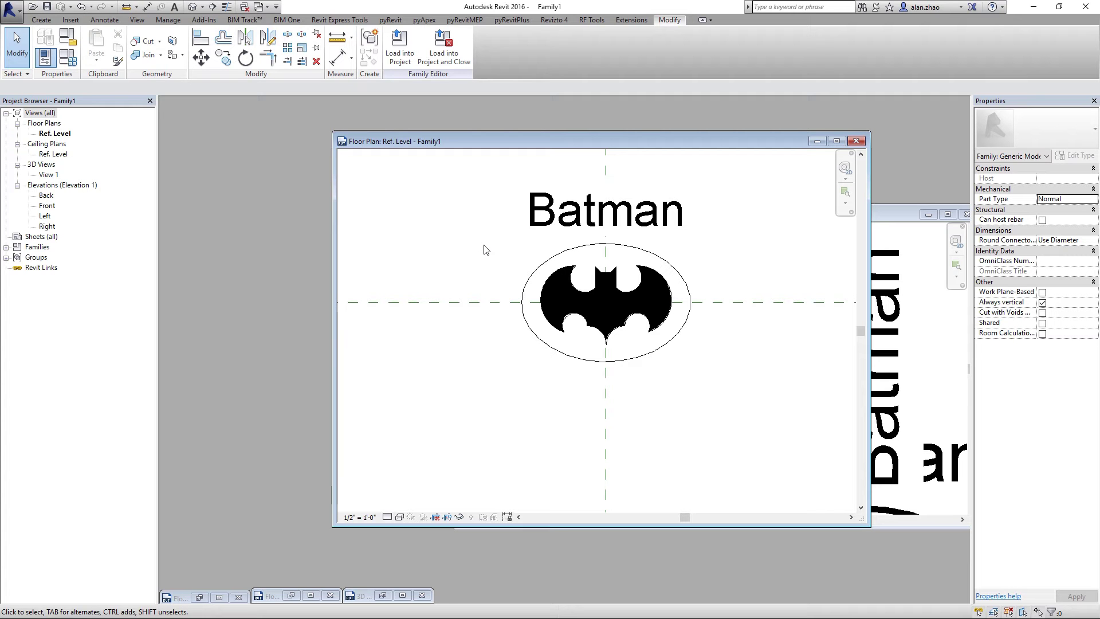
Load Family1 into rac_advanced_sample_project.rvt and place one instance on the Site plan, inside the building above the row of skylights
left_click(399, 47)
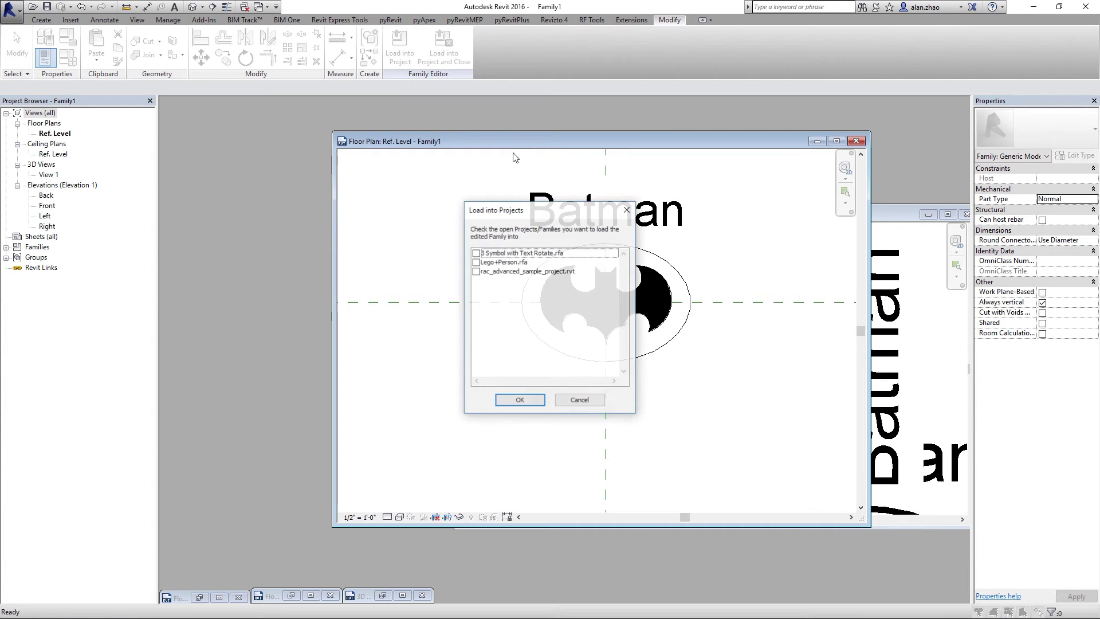
left_click(476, 271)
left_click(510, 399)
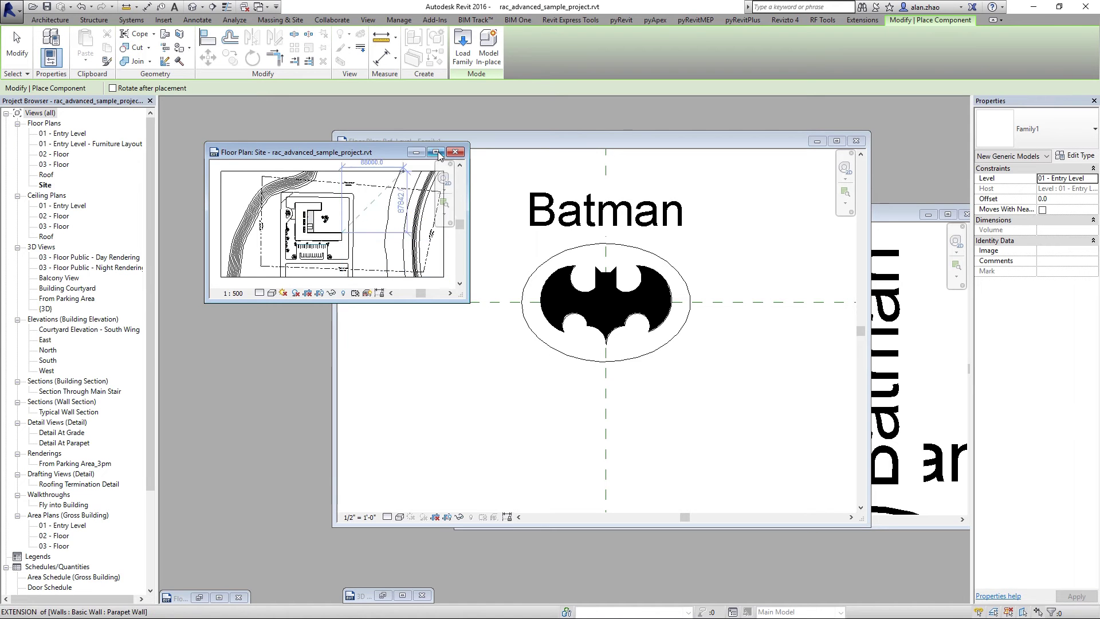
left_click(436, 152)
scroll(302, 222, "down", 5)
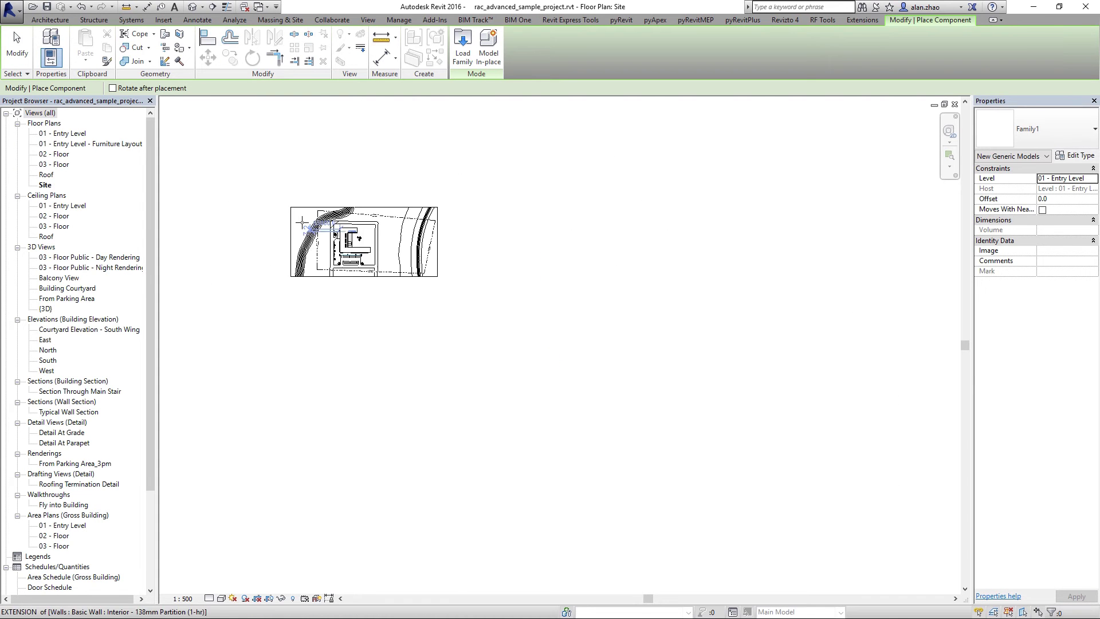
scroll(302, 221, "up", 8)
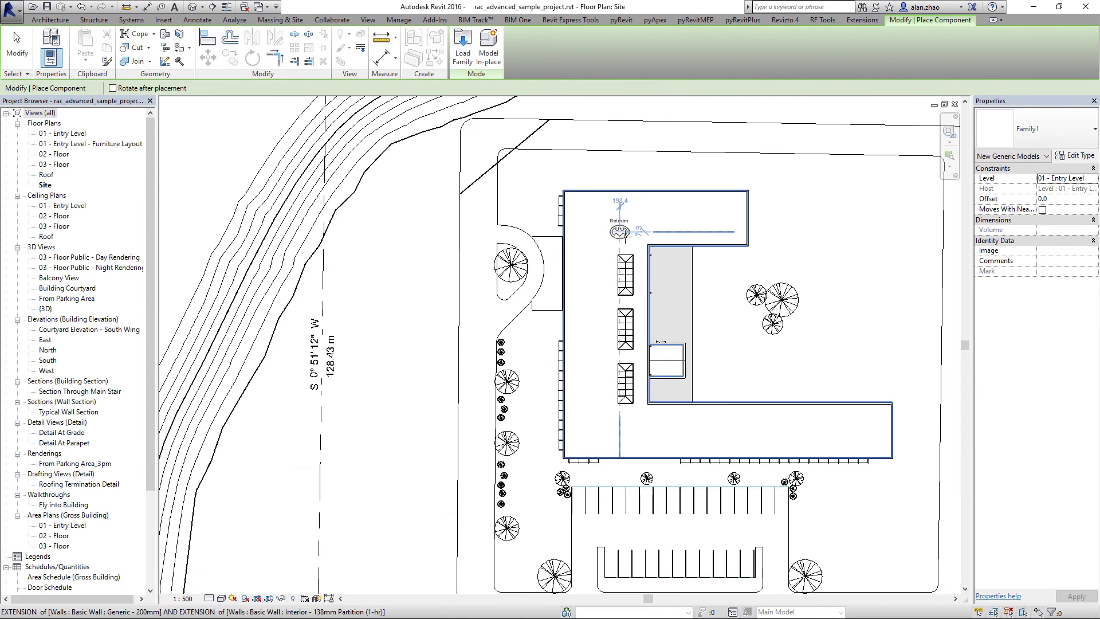
scroll(617, 225, "up", 3)
left_click(619, 227)
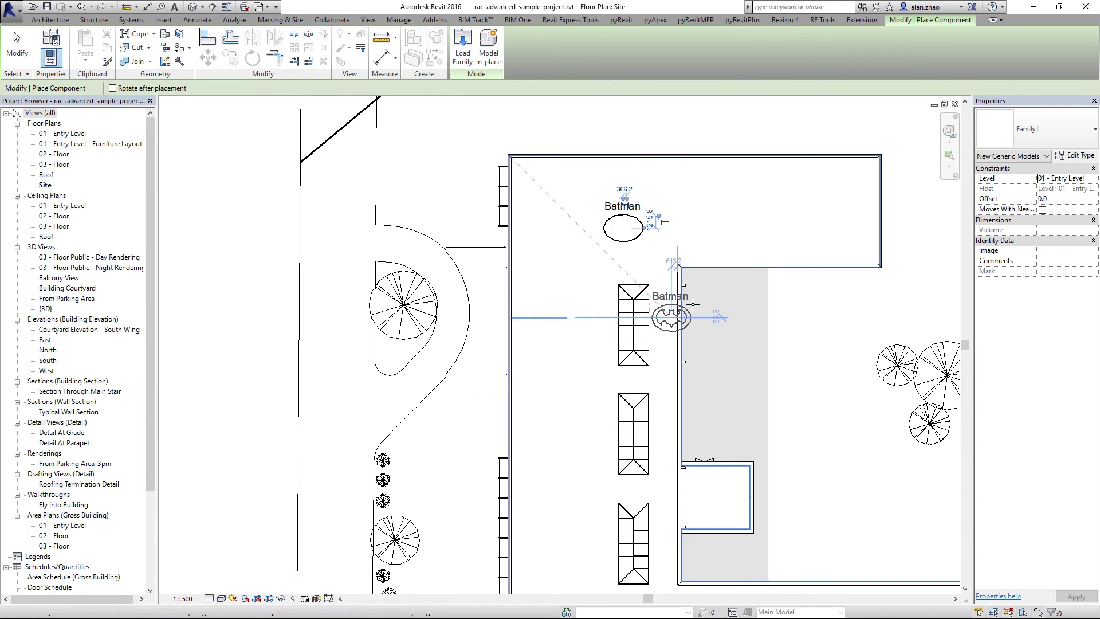
Finish placing Family1 on the Site plan and examine how the symbol masks the roof behind it
key("Escape")
key("Escape")
scroll(638, 224, "up", 5)
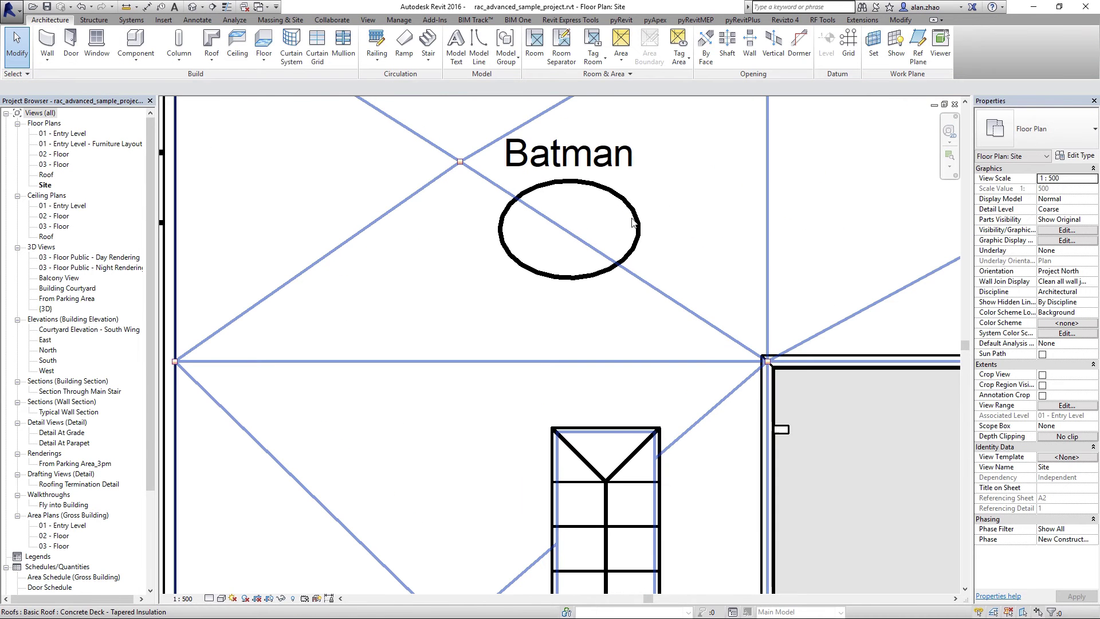
left_click(631, 209)
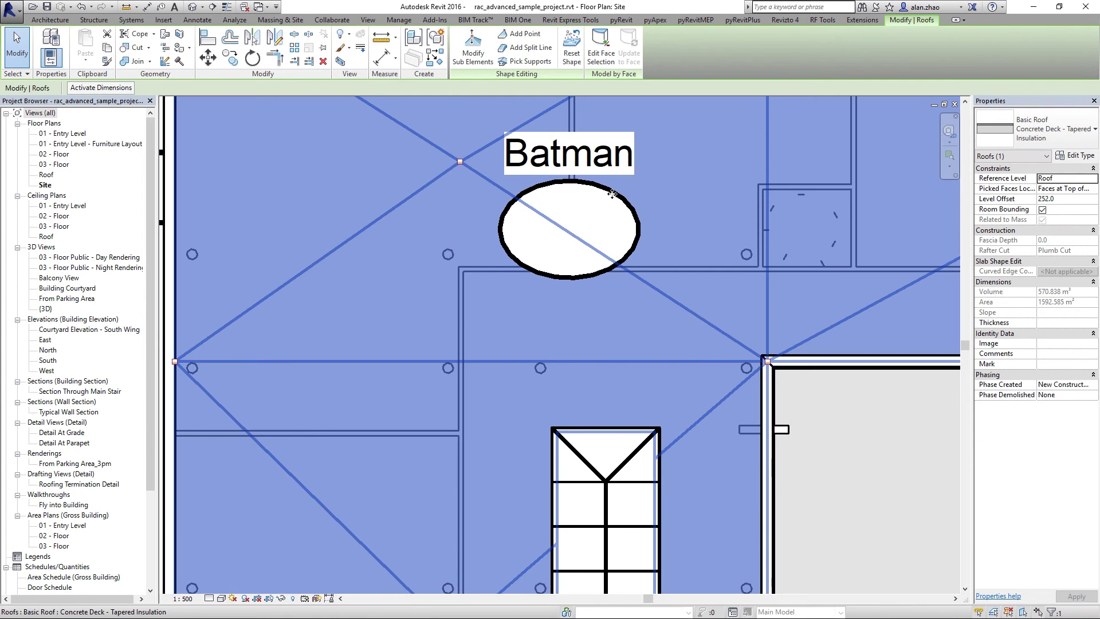
key("Escape")
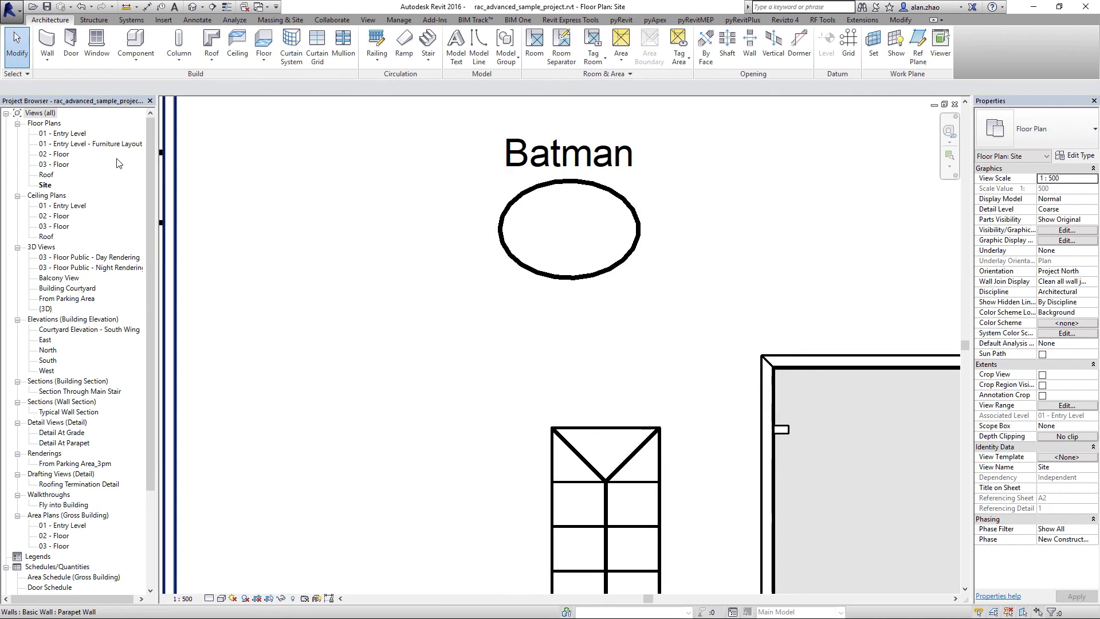
Open the 01 - Entry Level - Furniture Layout plan and move the Family1 instance up and left, away from the double door
double_click(82, 144)
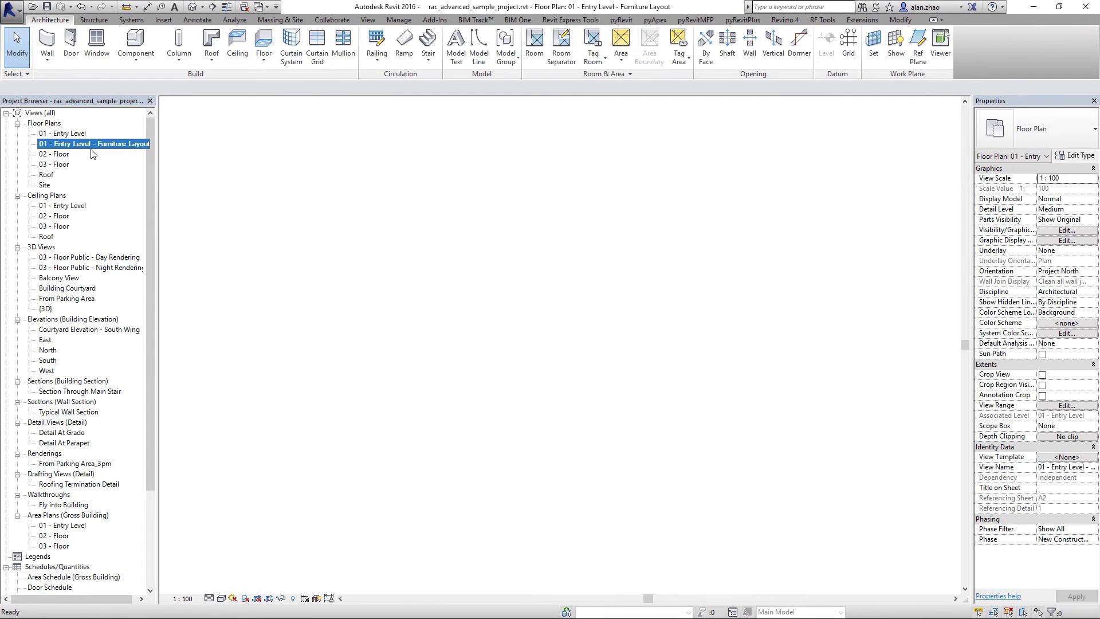
scroll(250, 144, "up", 2)
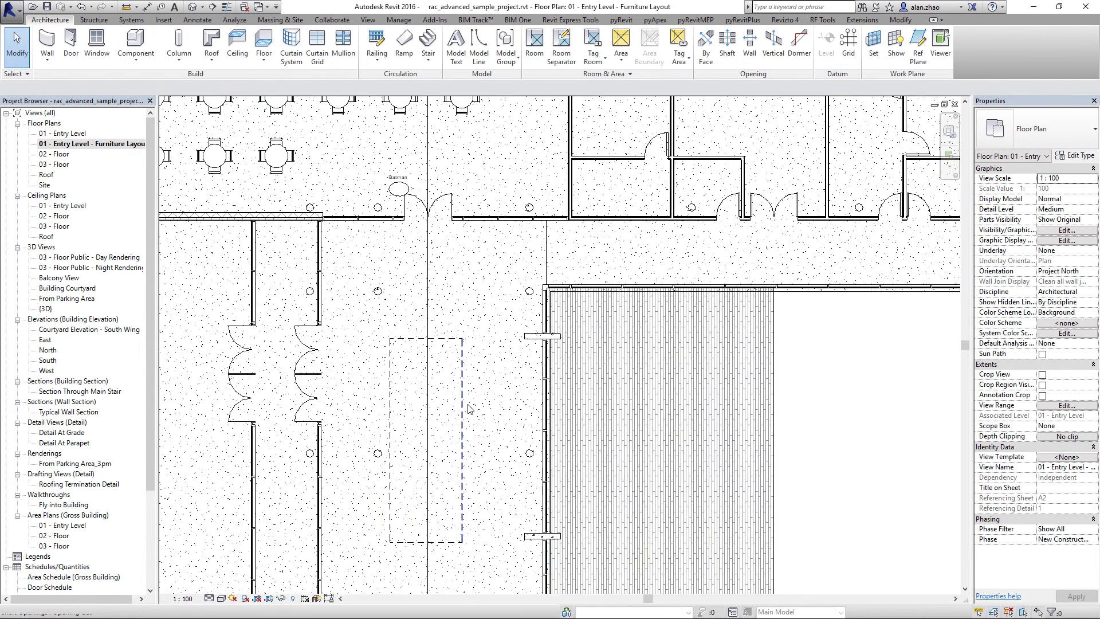
scroll(472, 419, "down", 3)
scroll(441, 323, "up", 7)
left_click(426, 289)
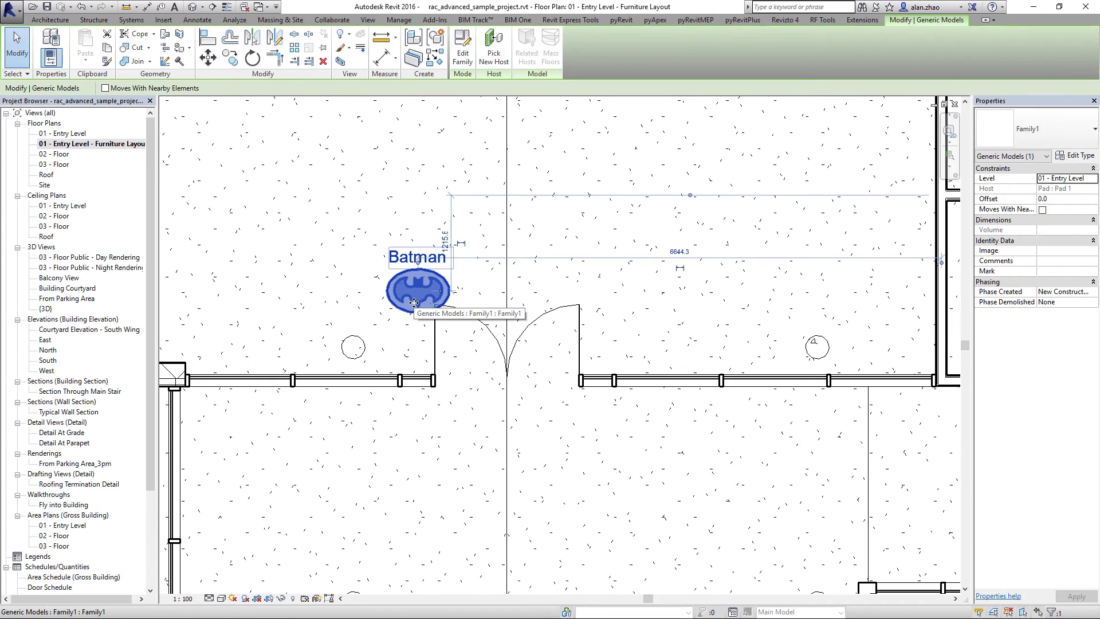
left_click_drag(426, 289, 374, 226)
Place a second Family1 instance directly to the right of the first and check both symbols' masking against the floor
left_click(437, 60)
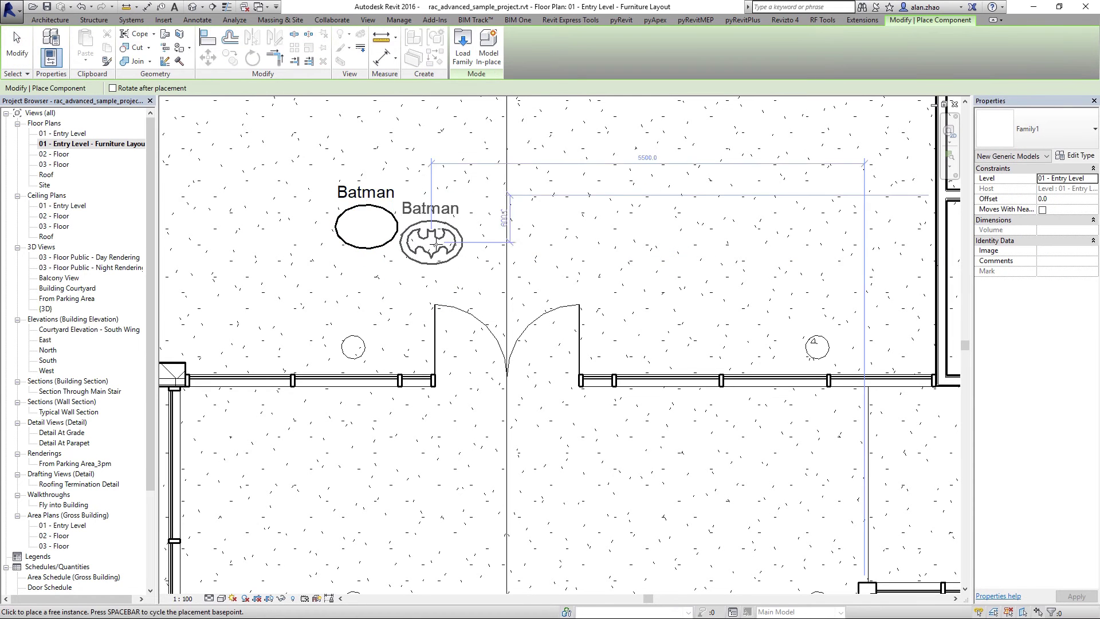
scroll(431, 235, "up", 2)
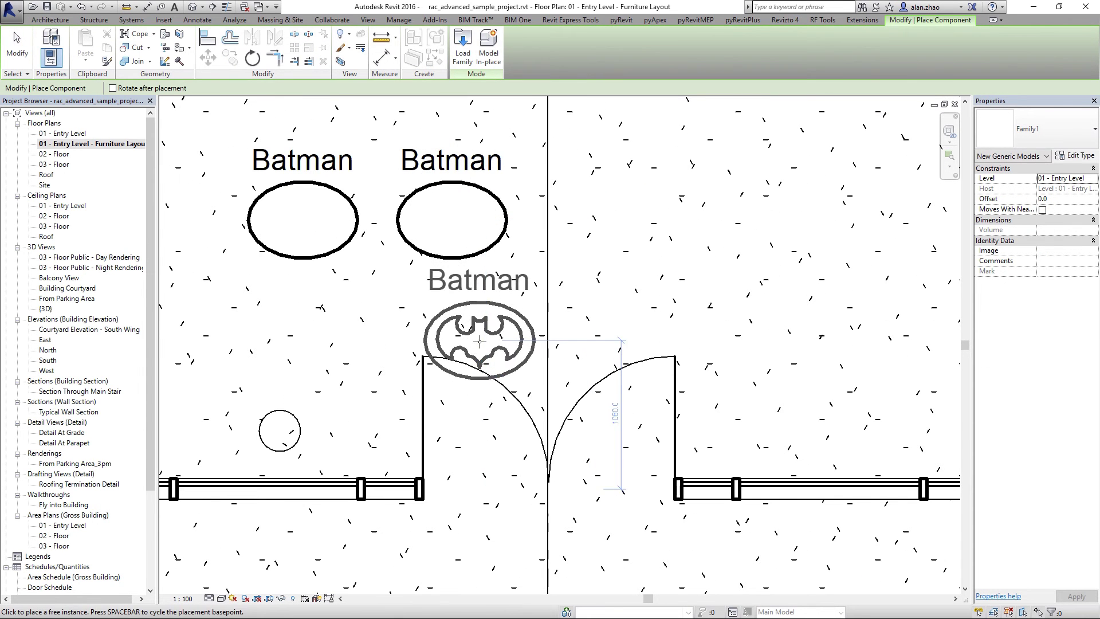
left_click(452, 220)
key("Escape")
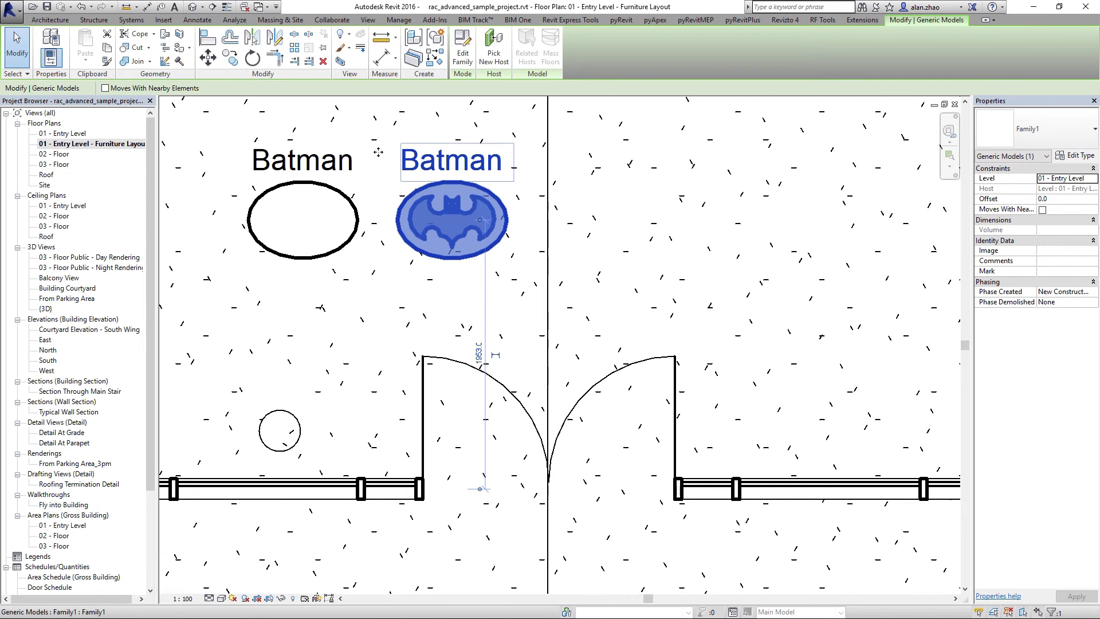
left_click(460, 228)
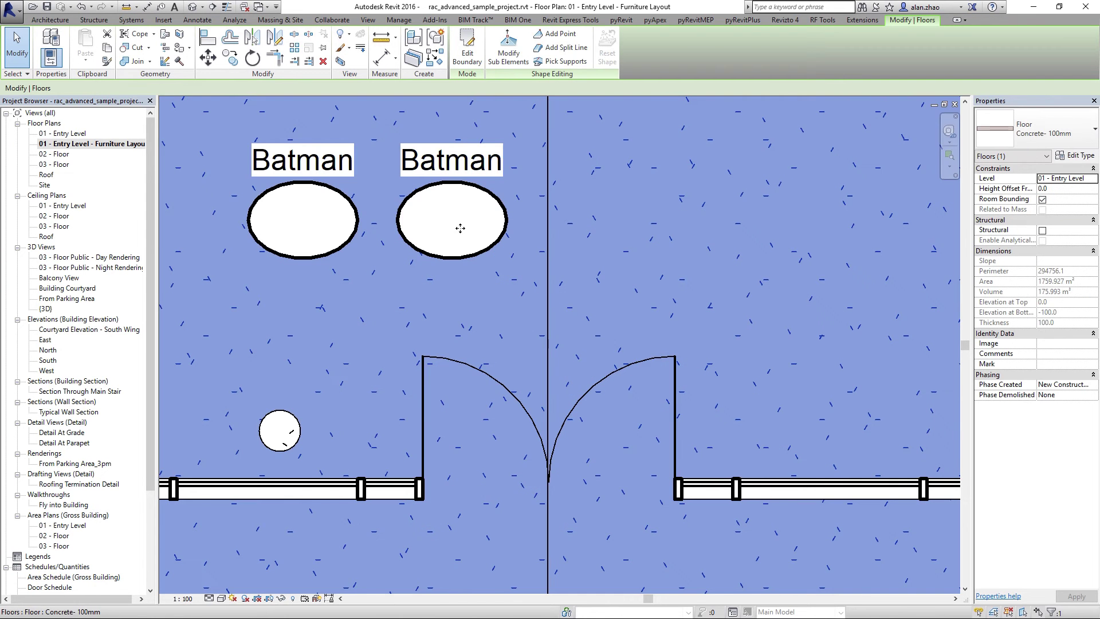
Restore the view windows to floating size and switch to the 3 Symbol with Text Rotate family
left_click(946, 104)
left_click(695, 213)
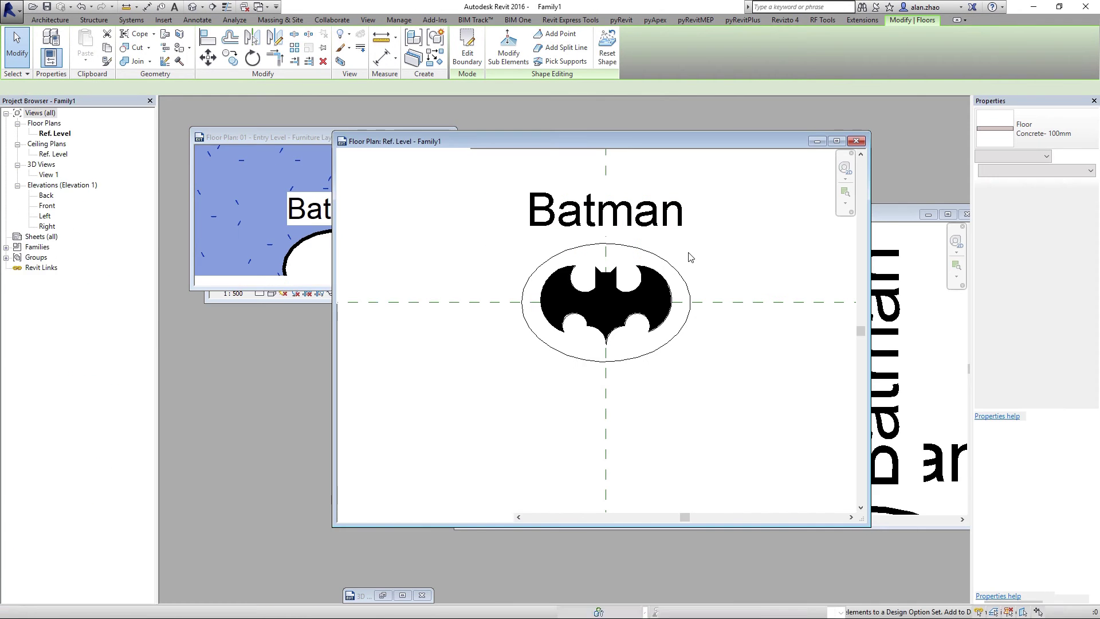
left_click(895, 218)
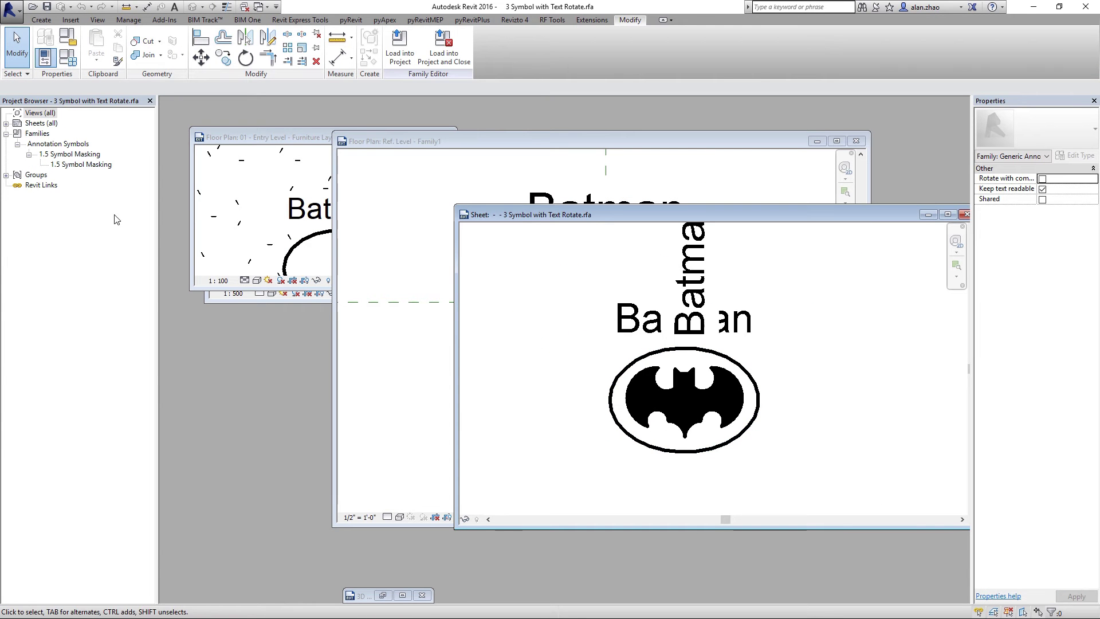
right_click(88, 155)
left_click(121, 181)
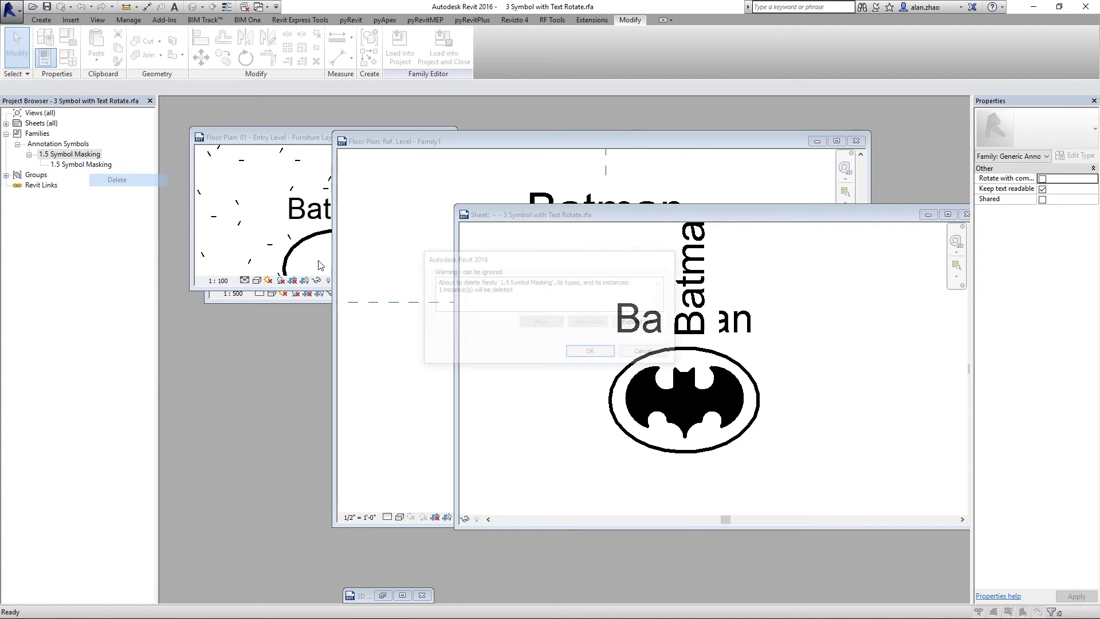
left_click(665, 355)
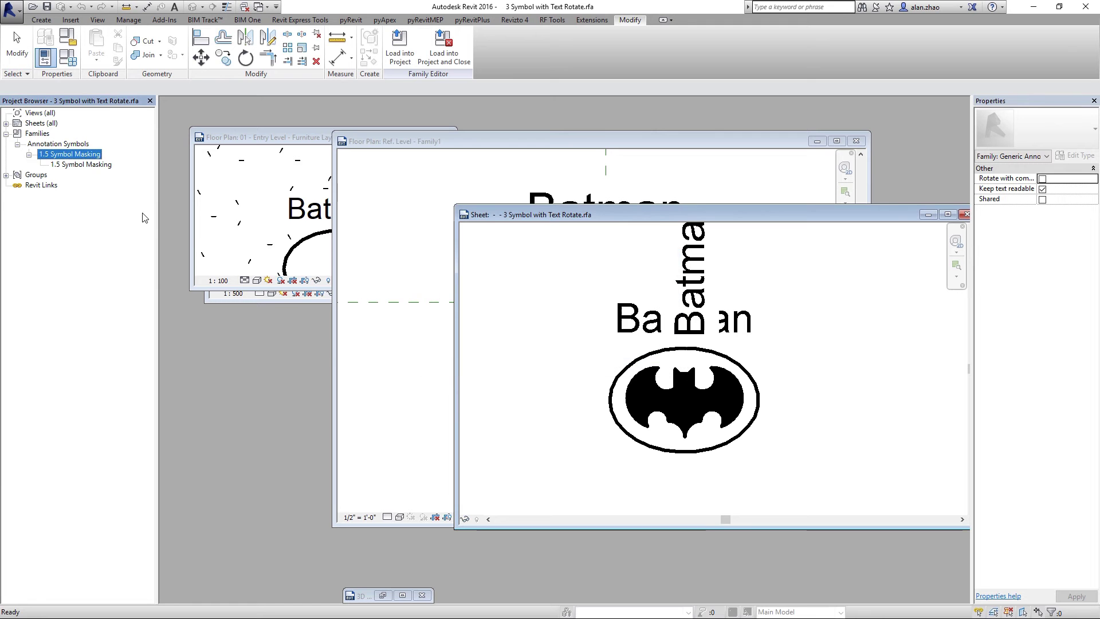
Open the nested 1.5 Symbol Masking family for editing in its own floating window
right_click(71, 153)
left_click(109, 200)
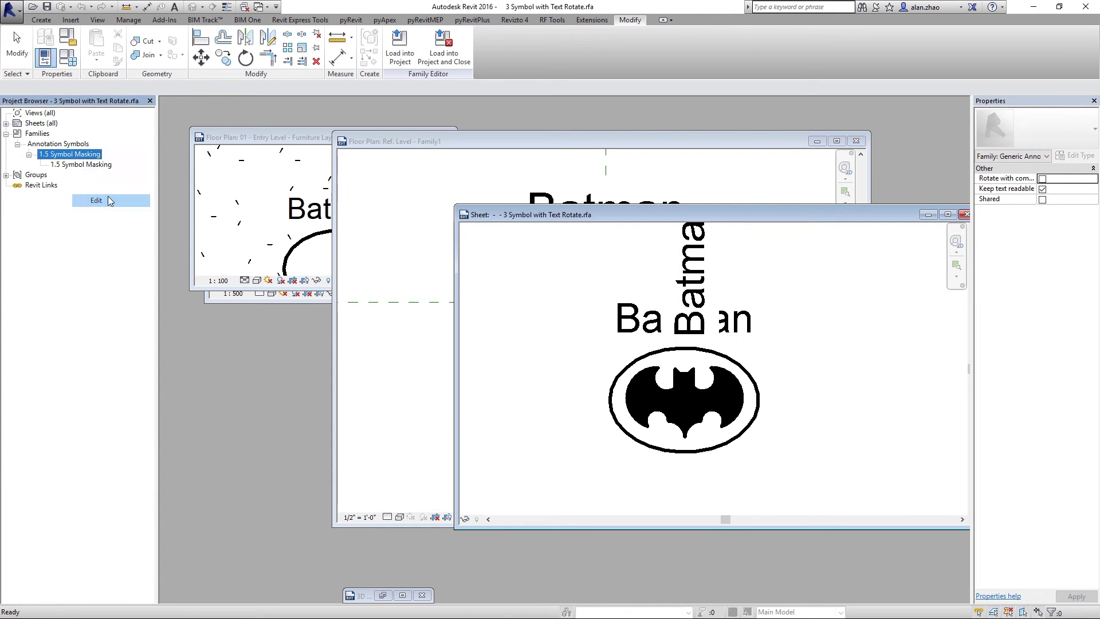
left_click(945, 104)
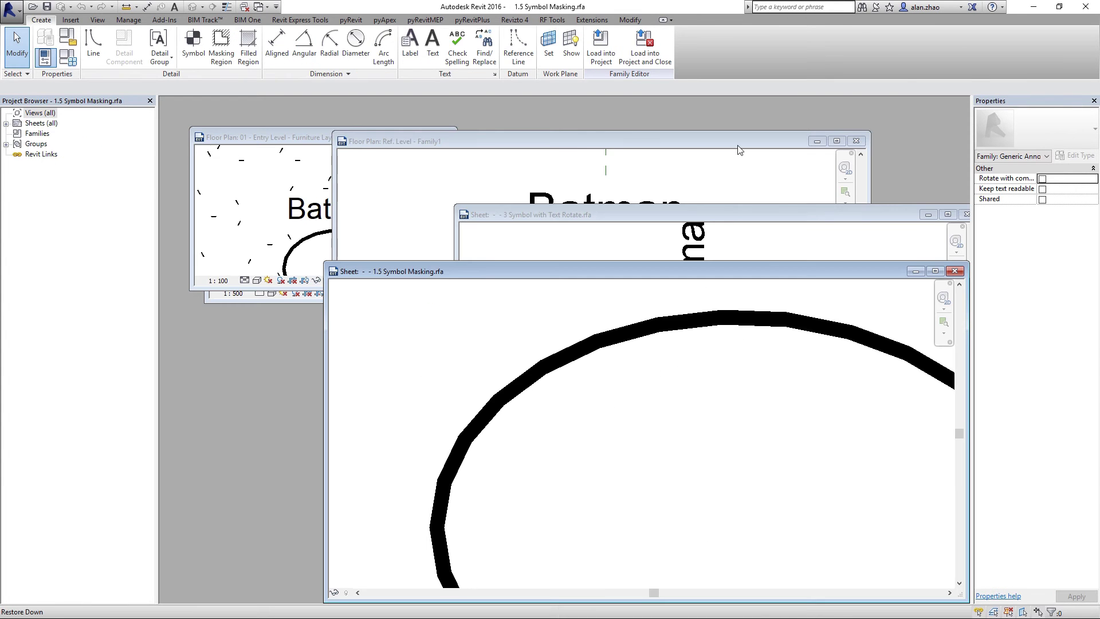
Return to the 3 Symbol with Text Rotate family and delete the nested 1.5 Symbol Masking family together with its instance
left_click(575, 300)
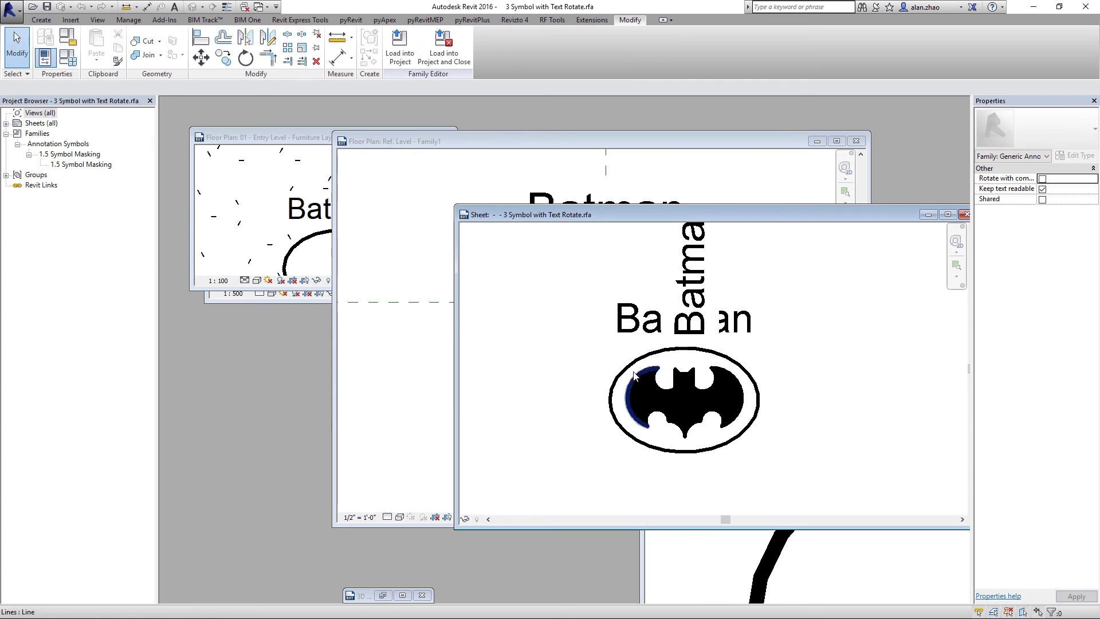
left_click(92, 154)
right_click(91, 154)
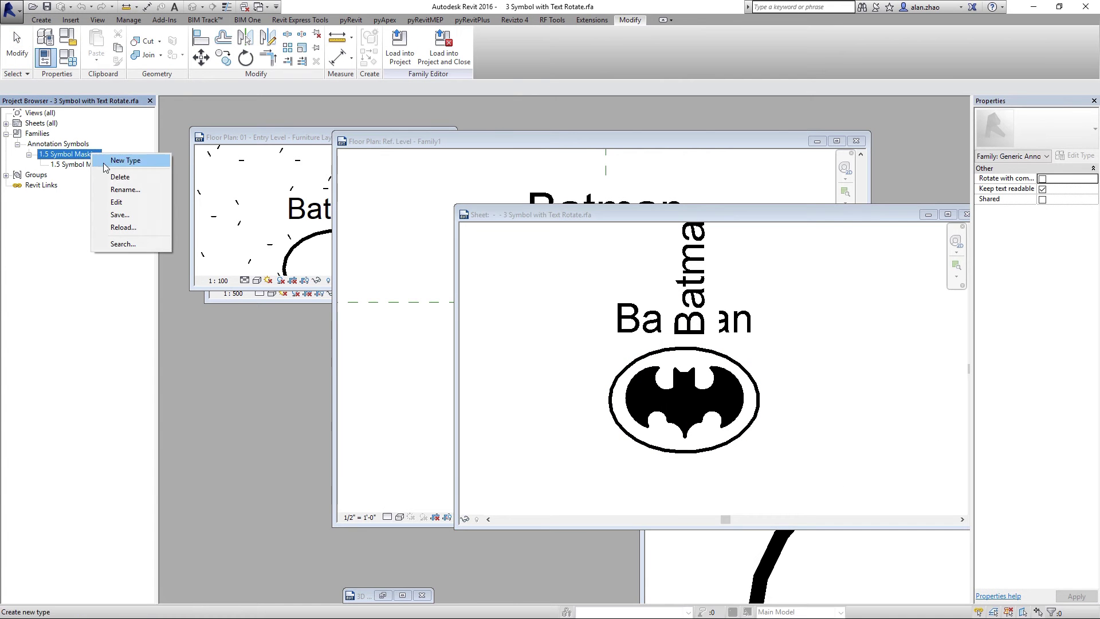
left_click(112, 177)
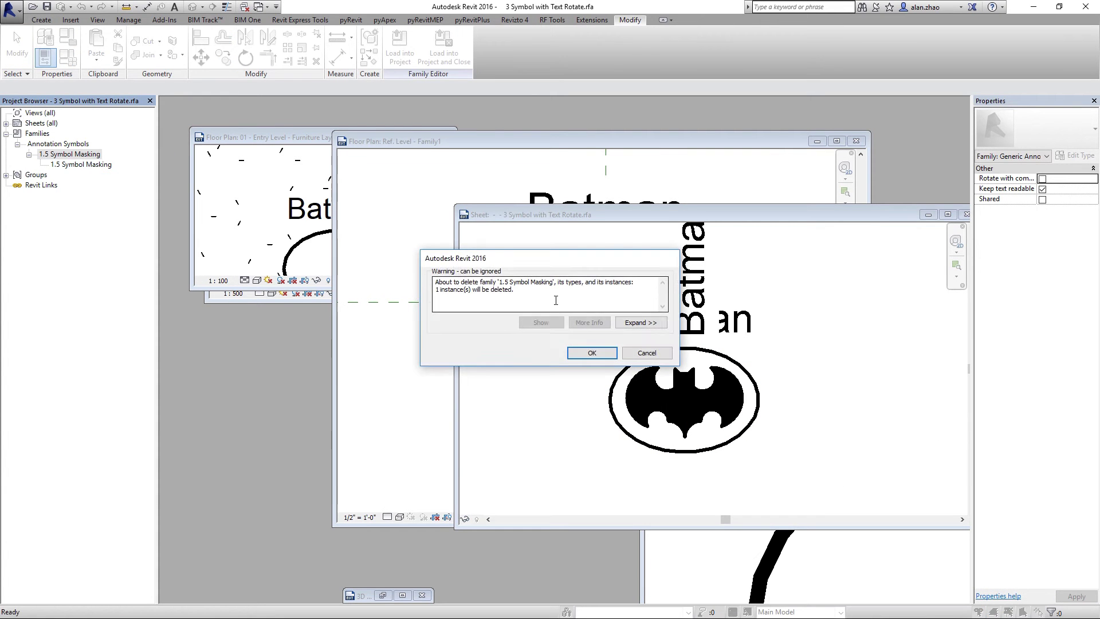
left_click(591, 357)
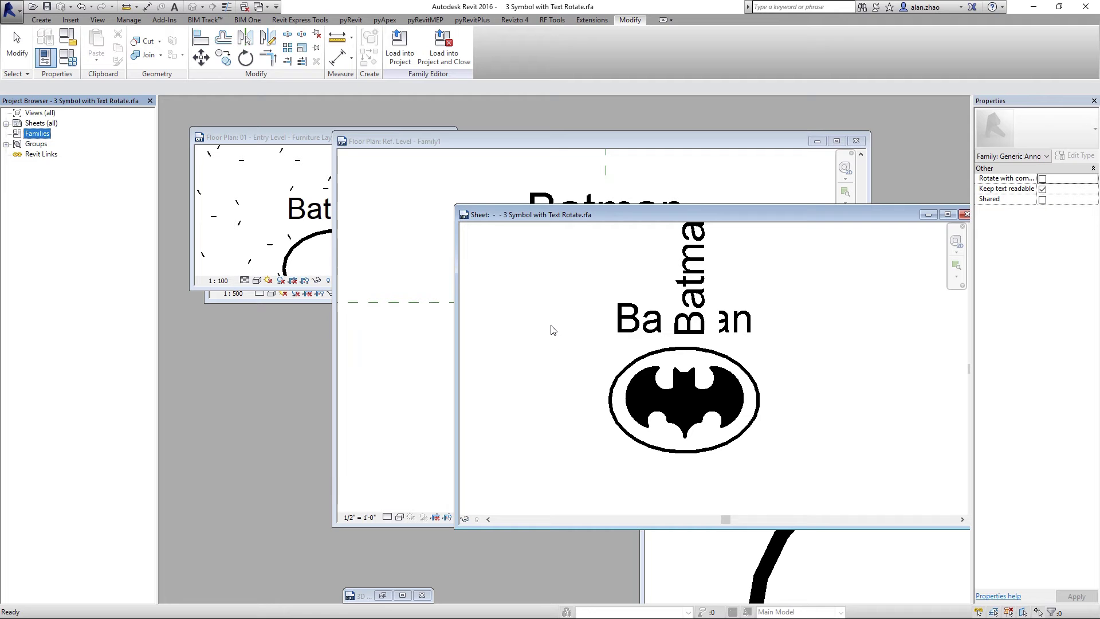
left_click(554, 340)
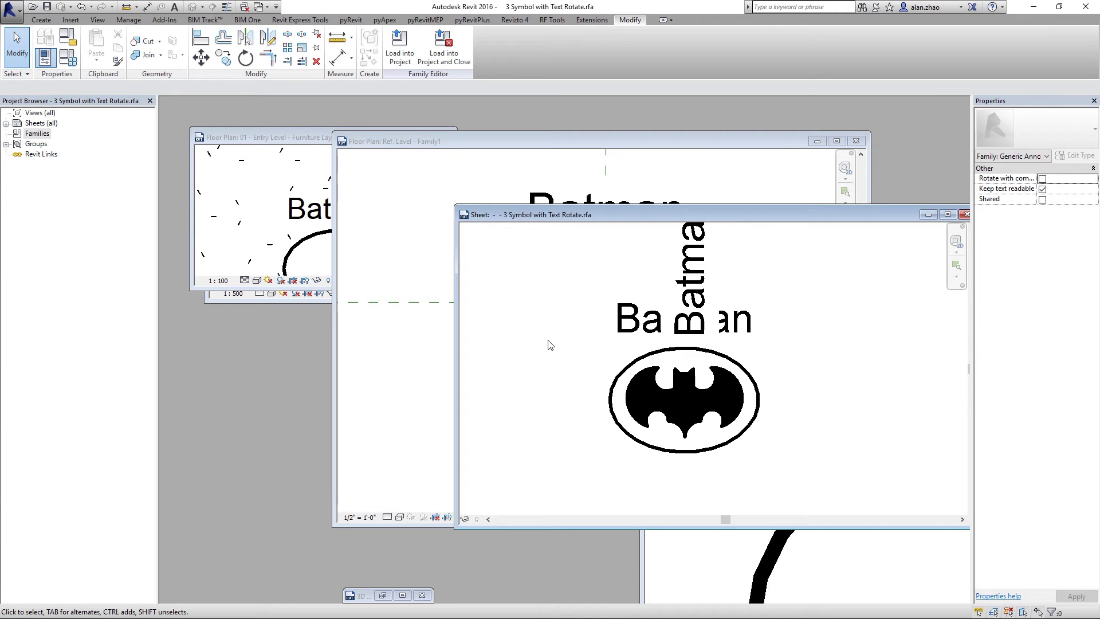
Reload the edited 3 Symbol with Text Rotate family into Family1 only, leaving rac_advanced_sample_project.rvt unselected
left_click(406, 54)
left_click(476, 261)
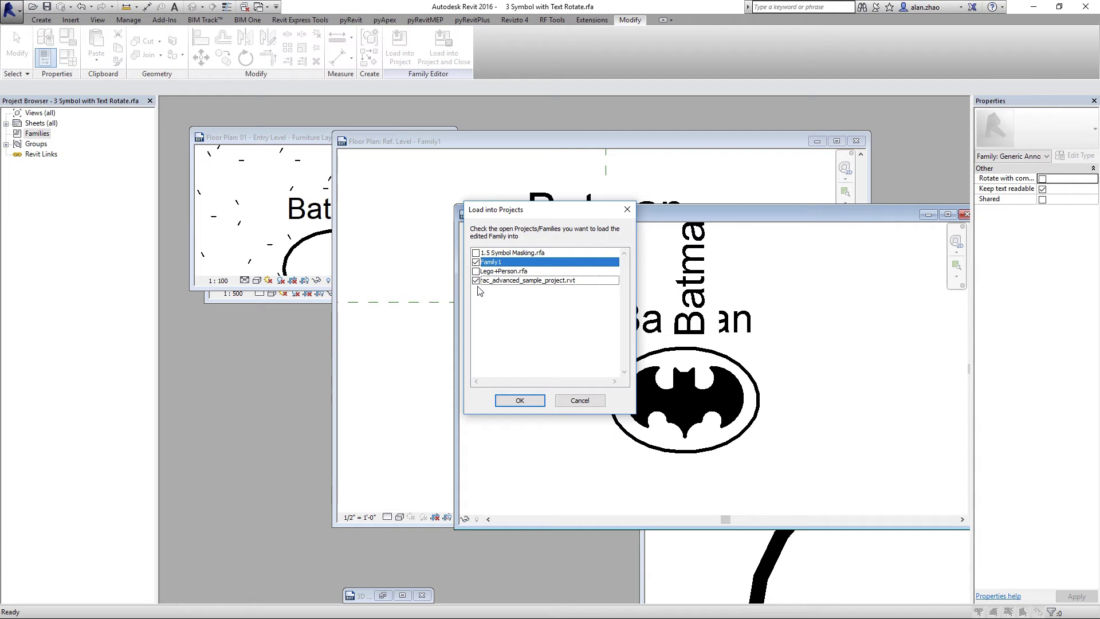
left_click(475, 280)
left_click(520, 400)
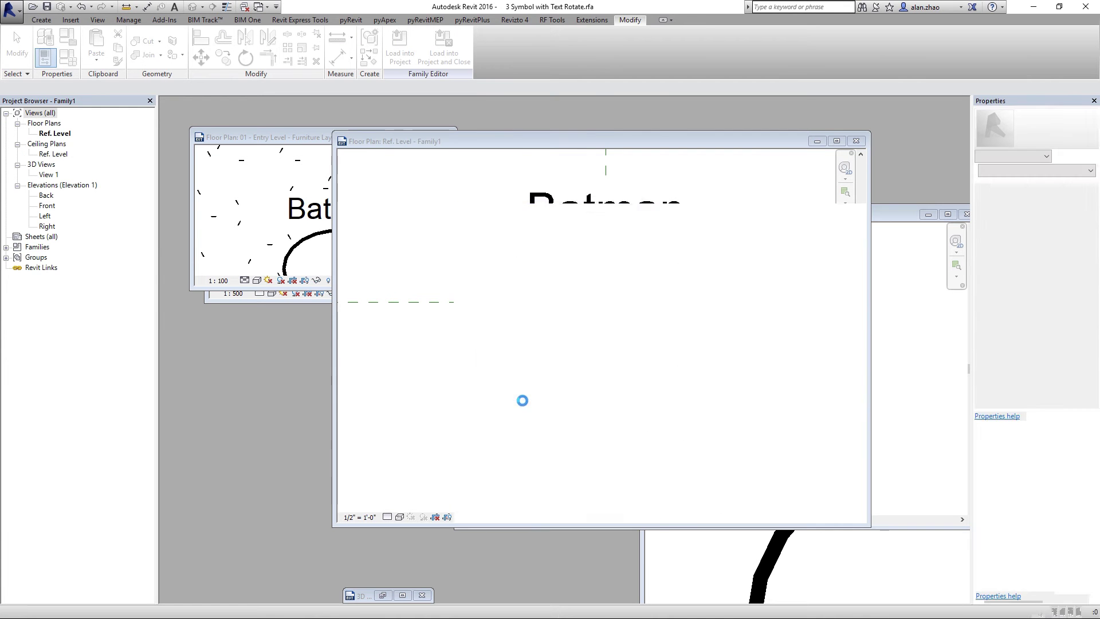
left_click(527, 284)
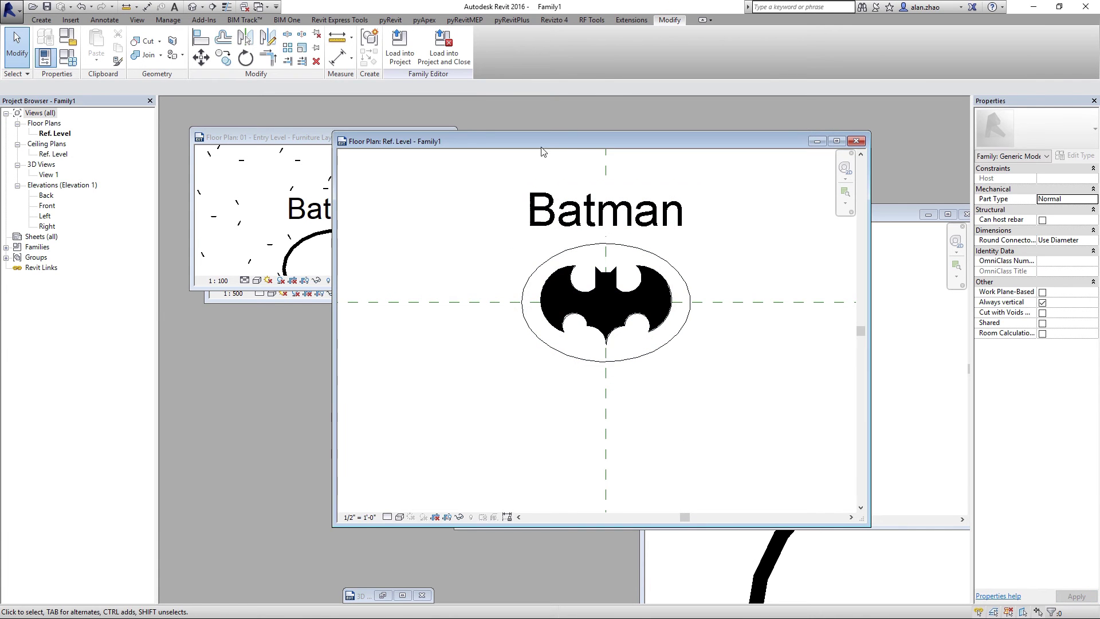
Load 1.5 Symbol Masking into Family1 and place one instance above and left of the Batman symbol in the Ref. Level plan
left_click_drag(515, 140, 342, 149)
left_click(718, 570)
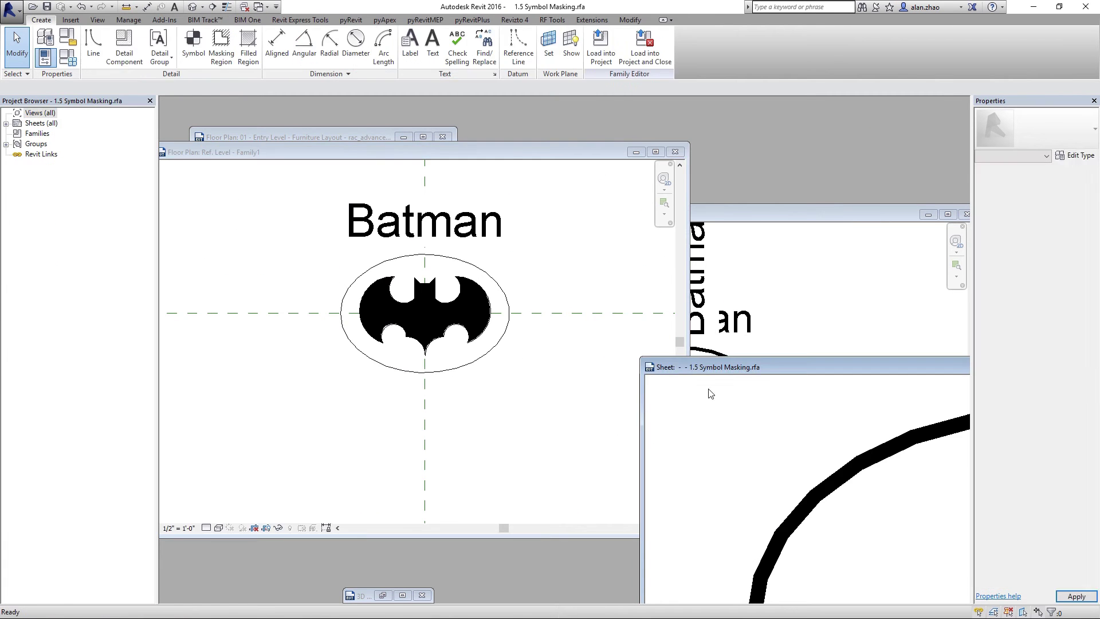
left_click(601, 46)
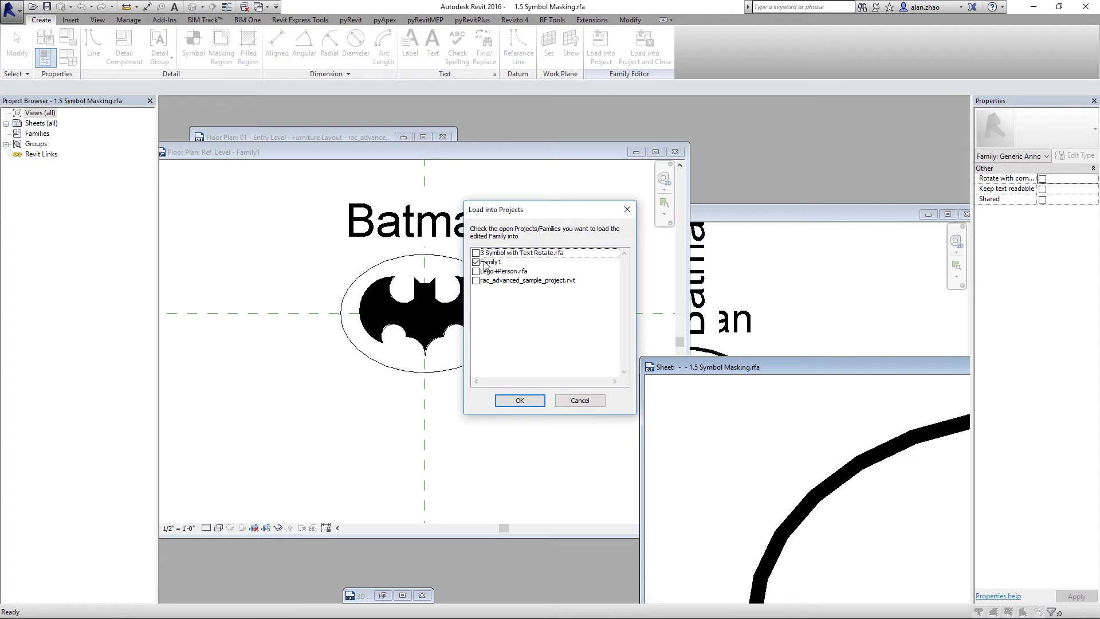
left_click(517, 403)
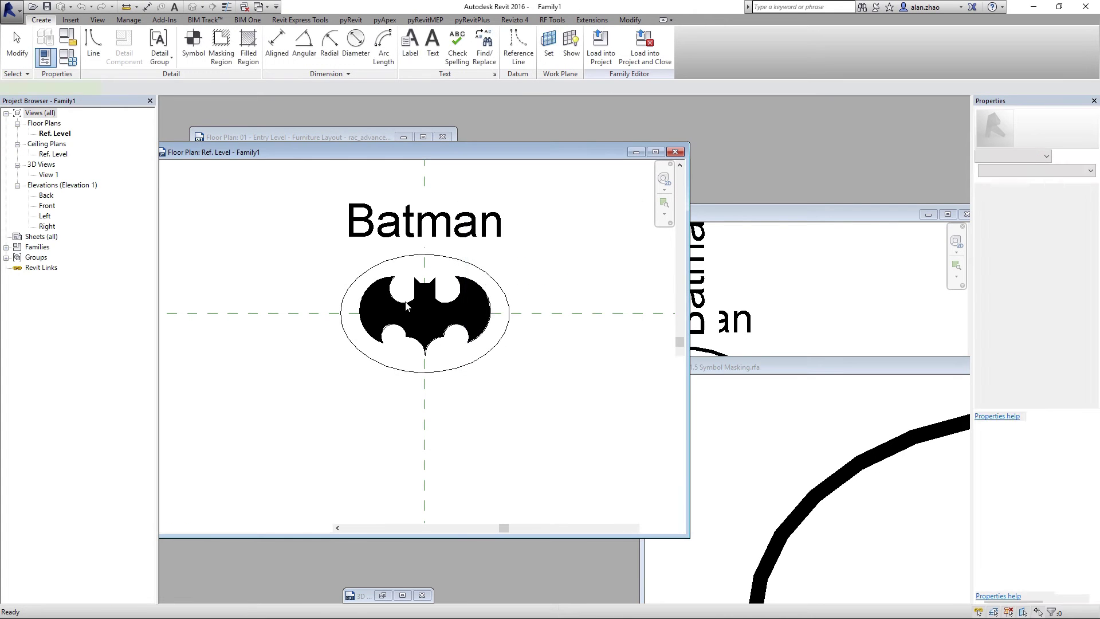
left_click(251, 217)
left_click(17, 43)
Align the centre of the 1.5 Symbol Masking instance to the vertical and horizontal reference planes
scroll(453, 441, "down", 3)
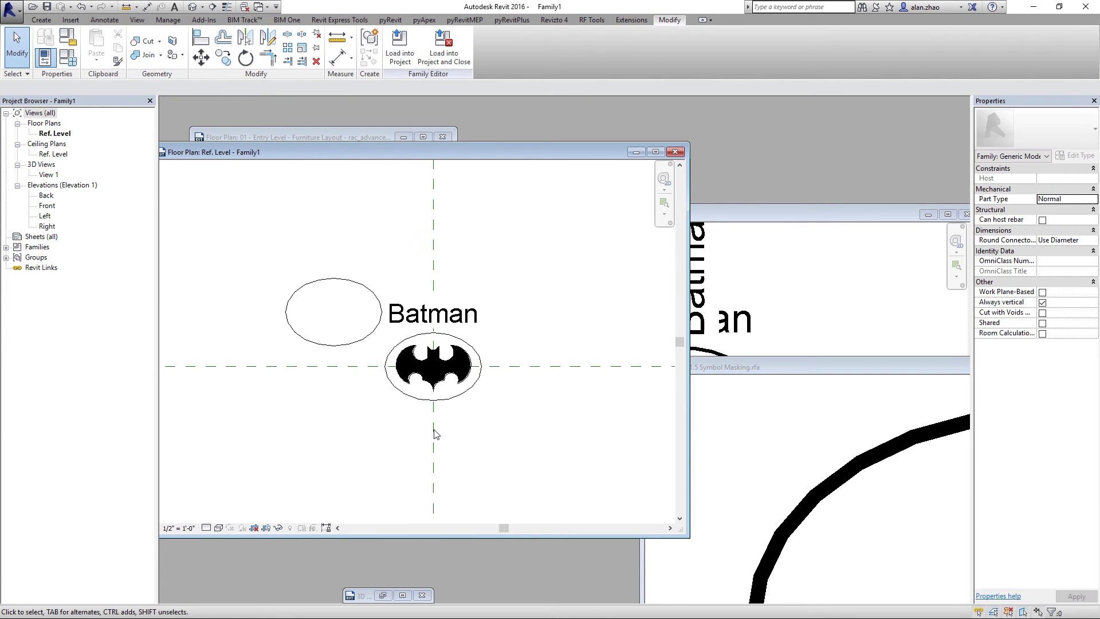
scroll(344, 368, "up", 2)
left_click(201, 38)
left_click(483, 222)
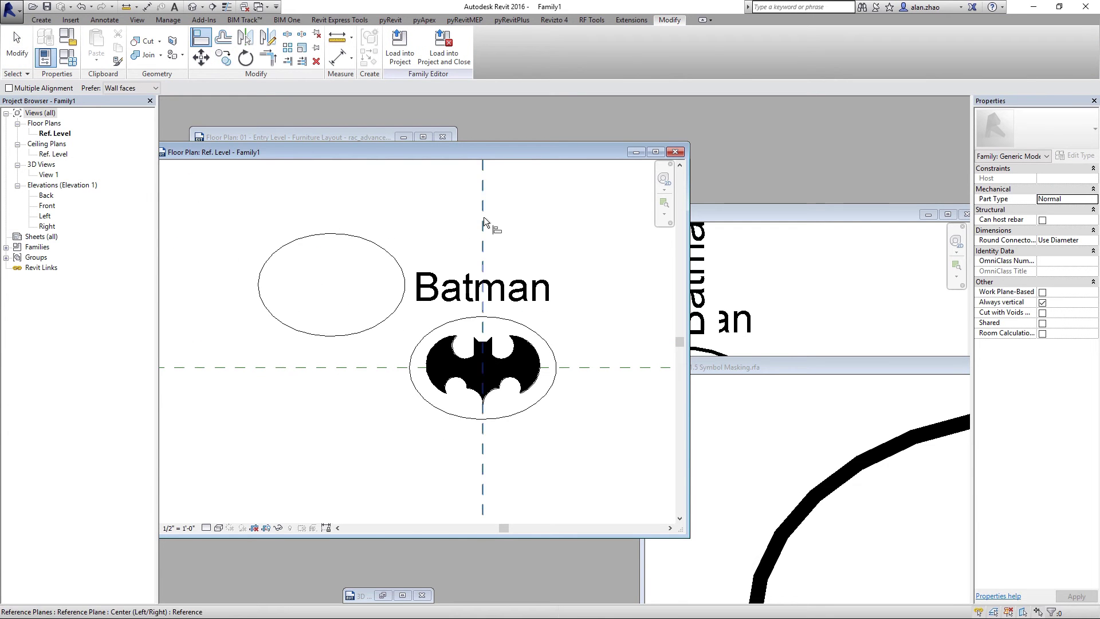
left_click(331, 268)
left_click(356, 368)
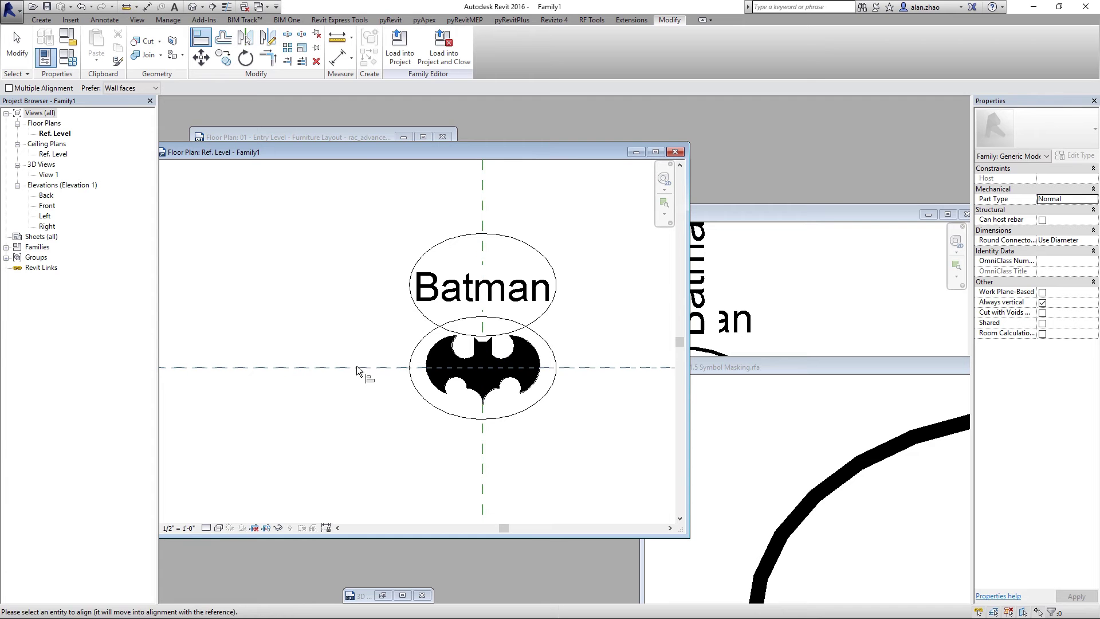
left_click(466, 288)
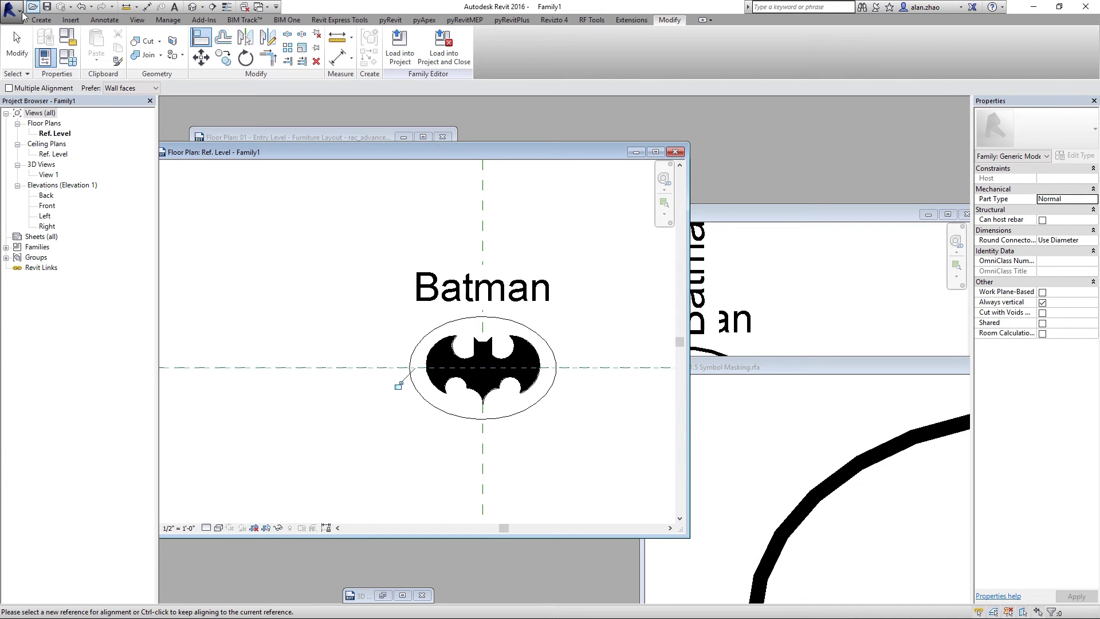
key("Escape")
Move the 3 Symbol with Text Rotate instance up and right, clear of the masking ellipse at the reference plane intersection
scroll(363, 351, "down", 2)
left_click(430, 356)
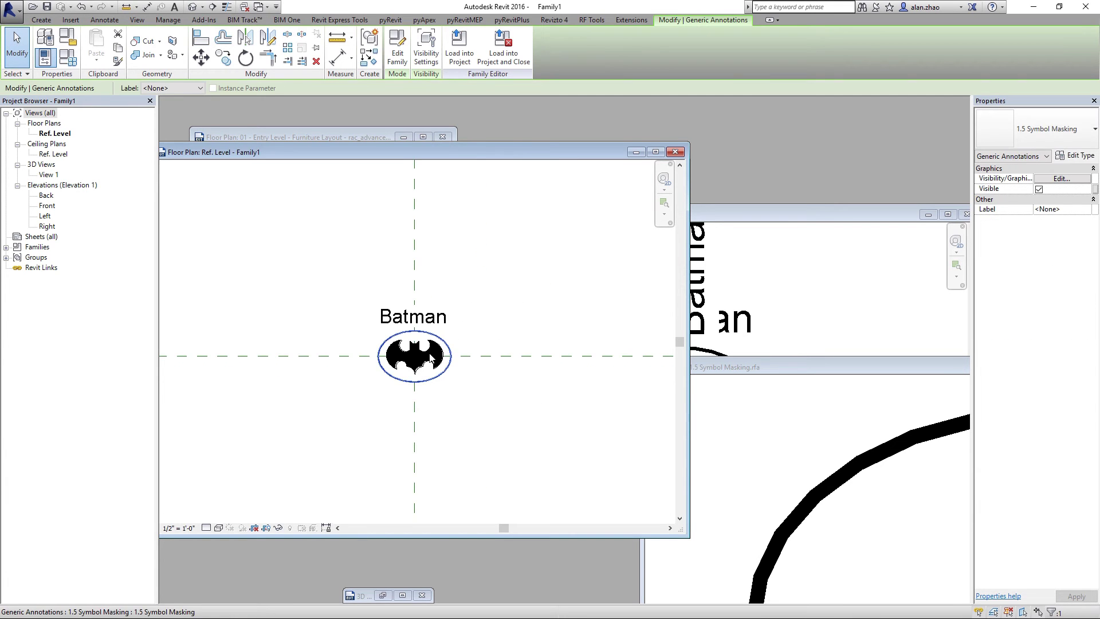
scroll(449, 402, "up", 1)
left_click(407, 303)
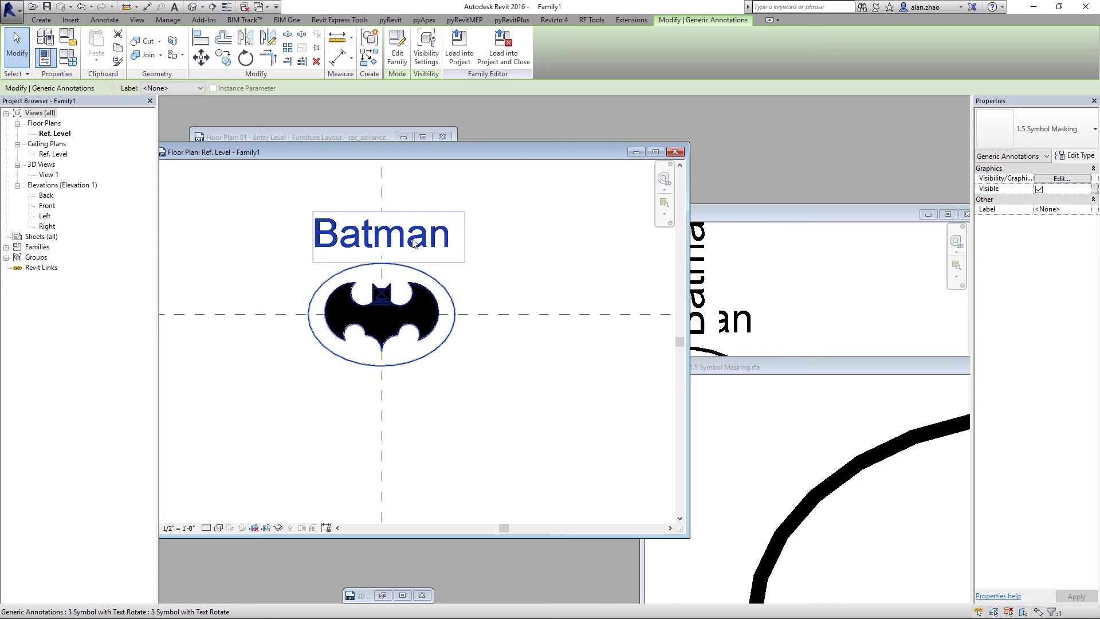
scroll(407, 238, "down", 2)
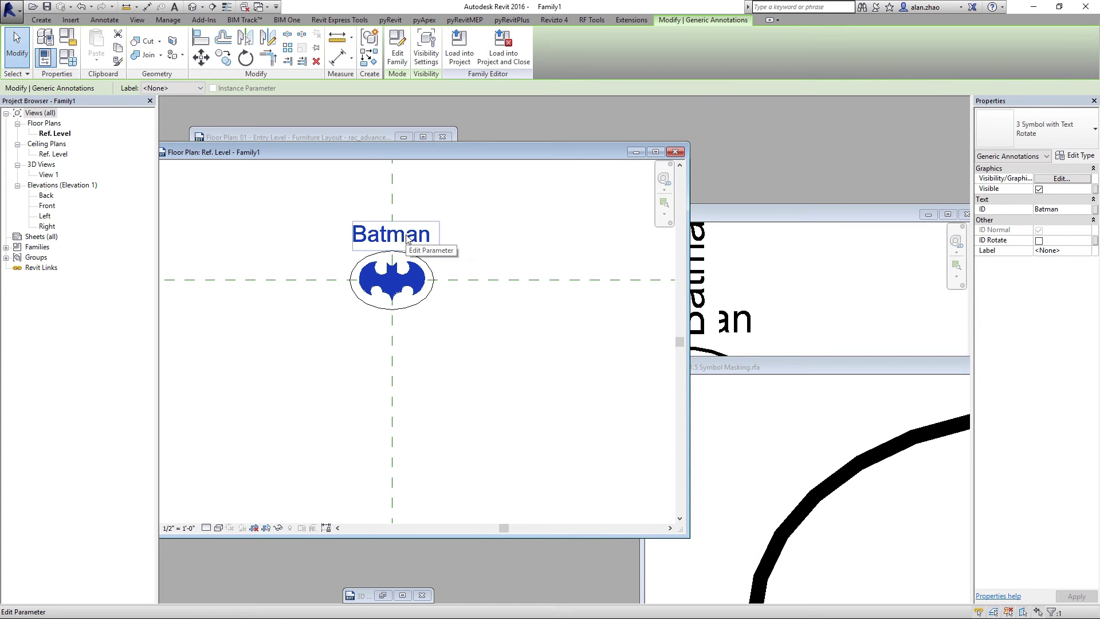
left_click_drag(410, 278, 591, 215)
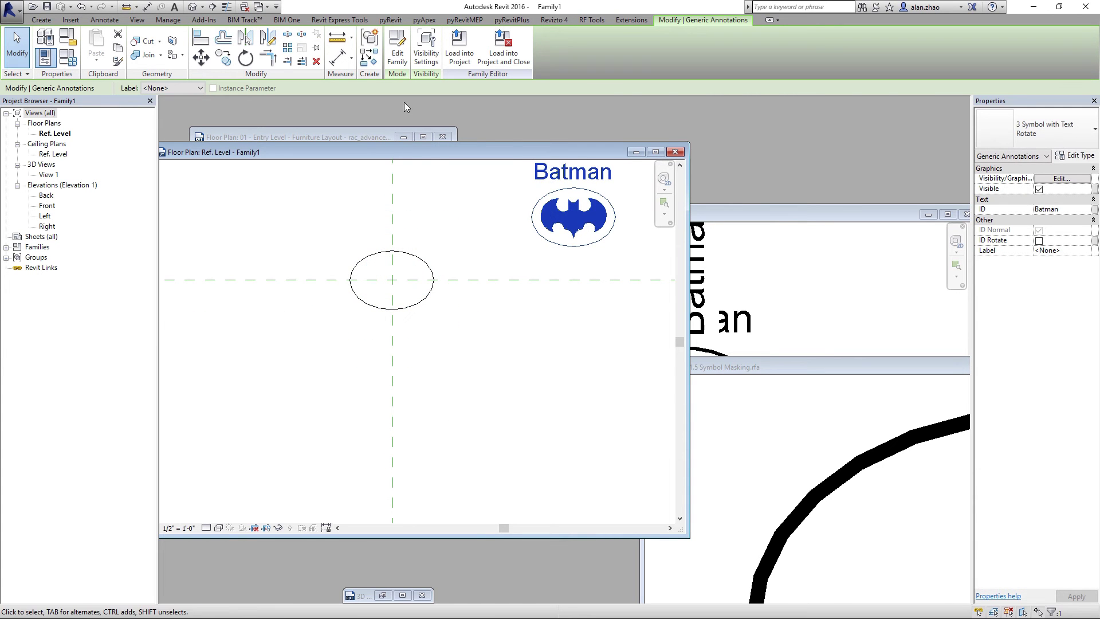
Place a new 3 Symbol with Text Rotate instance at the reference plane intersection and delete the older instance above the masking ellipse
left_click(372, 61)
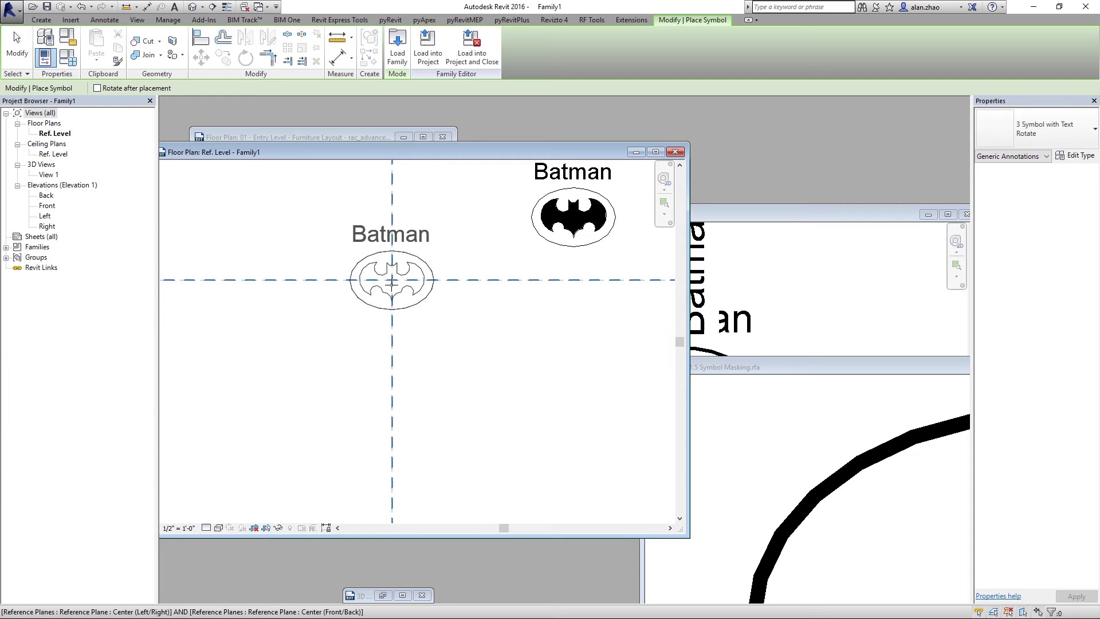
left_click(392, 279)
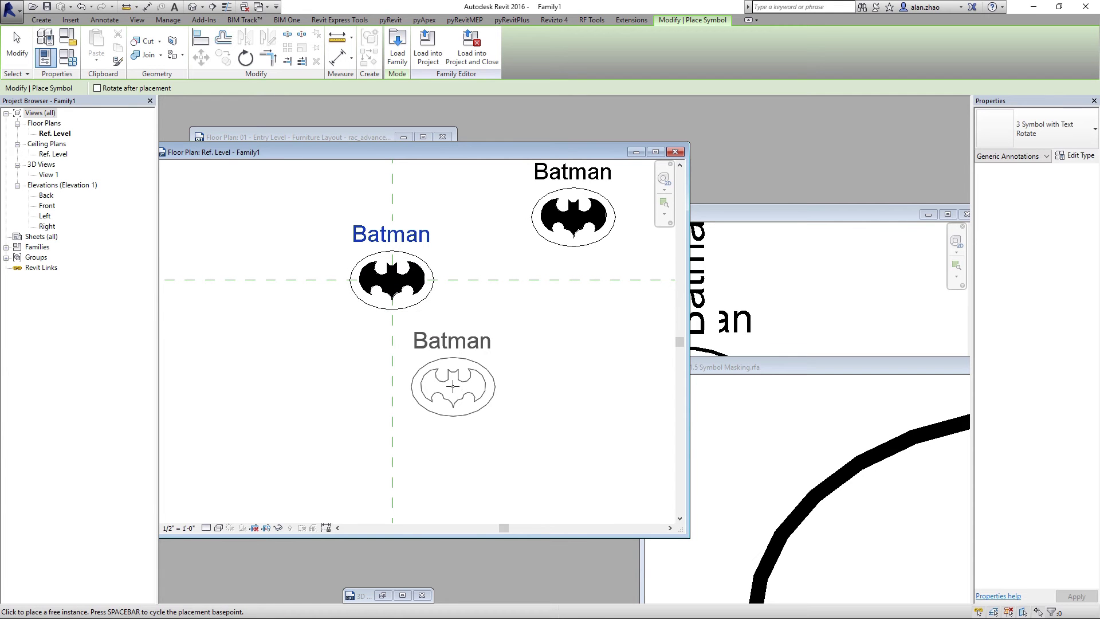
key("Escape")
left_click(565, 246)
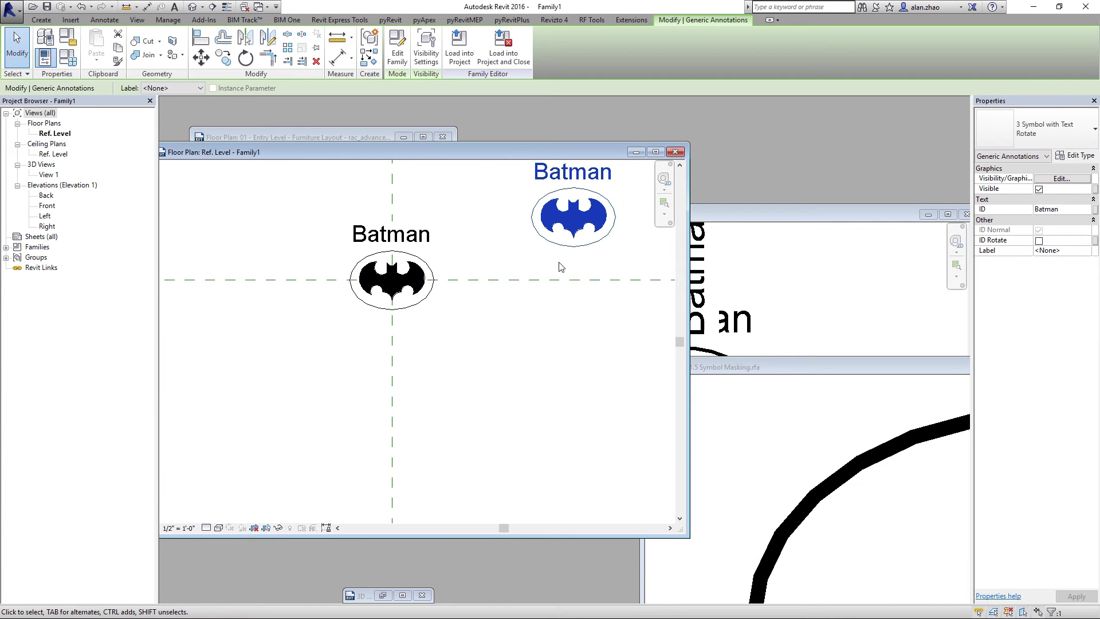
key("Delete")
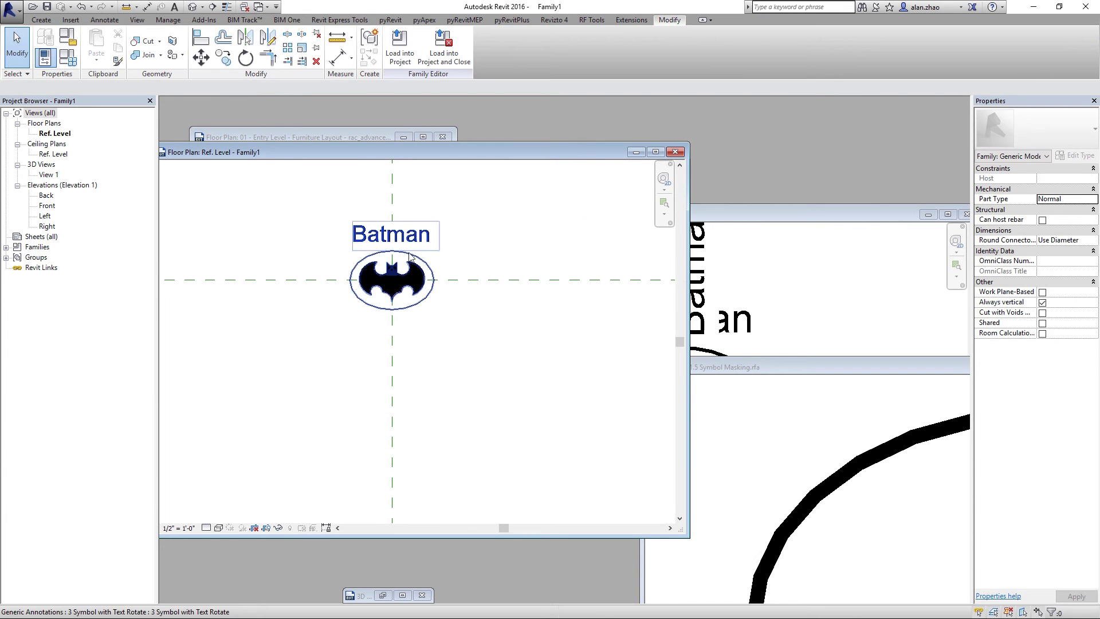
Enlarge the 01 - Entry Level - Furniture Layout plan window to show the placed symbols, and return to Family1
left_click_drag(347, 153, 590, 197)
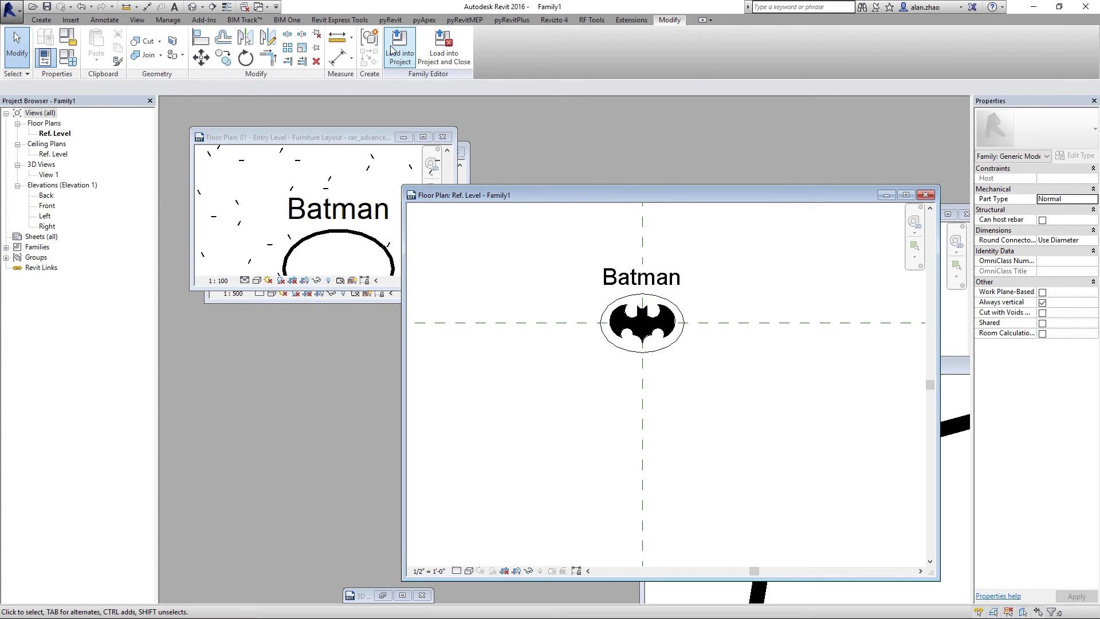
left_click(393, 50)
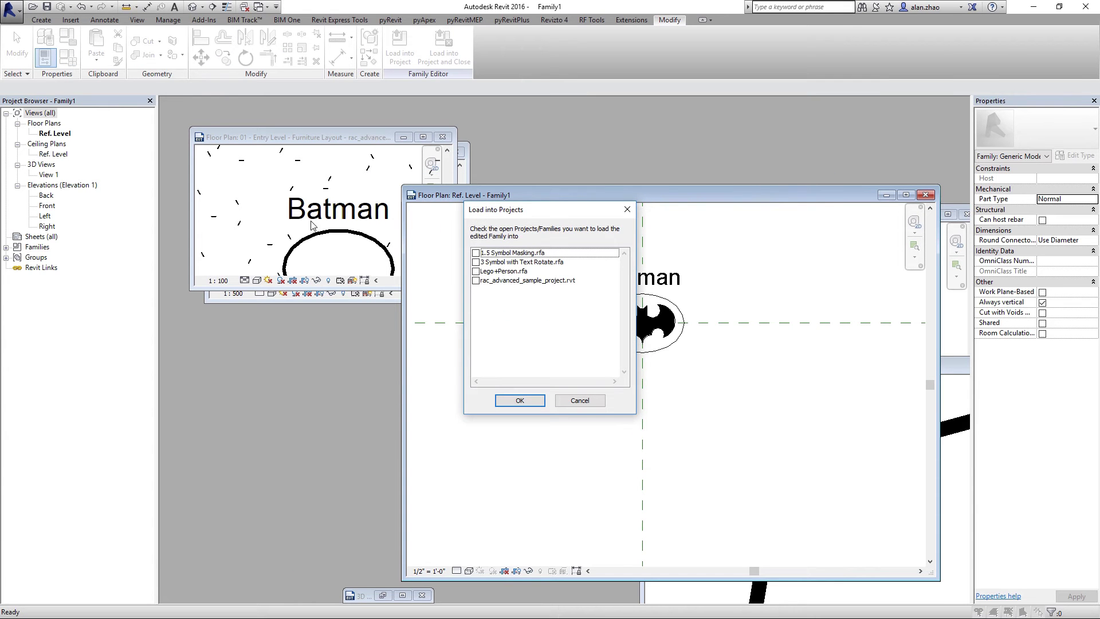
left_click(569, 401)
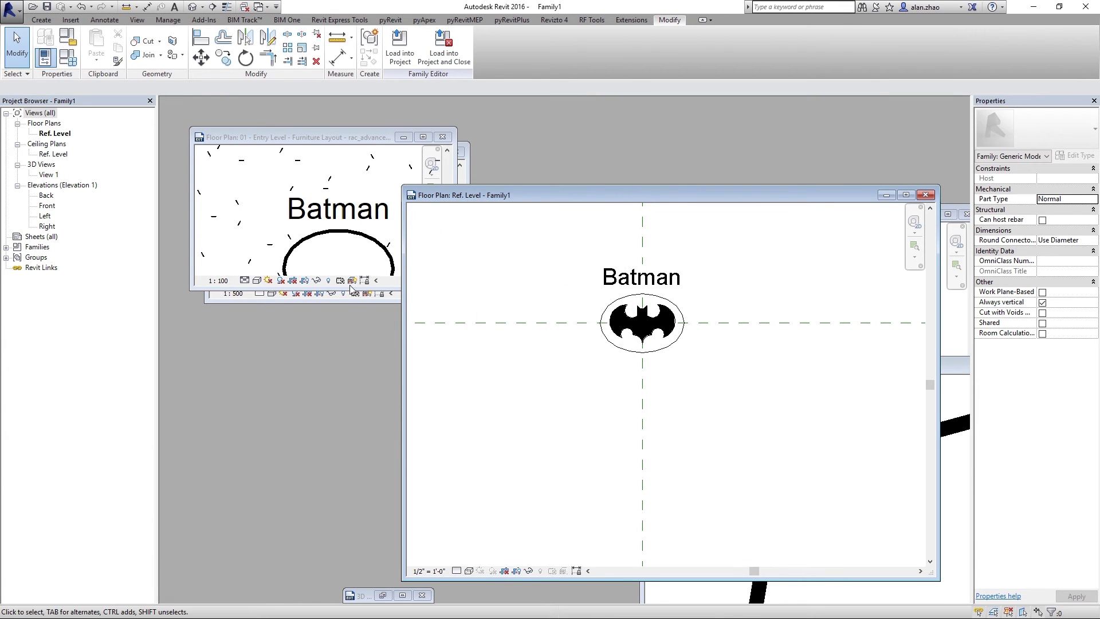
left_click(350, 288)
left_click_drag(457, 288, 676, 520)
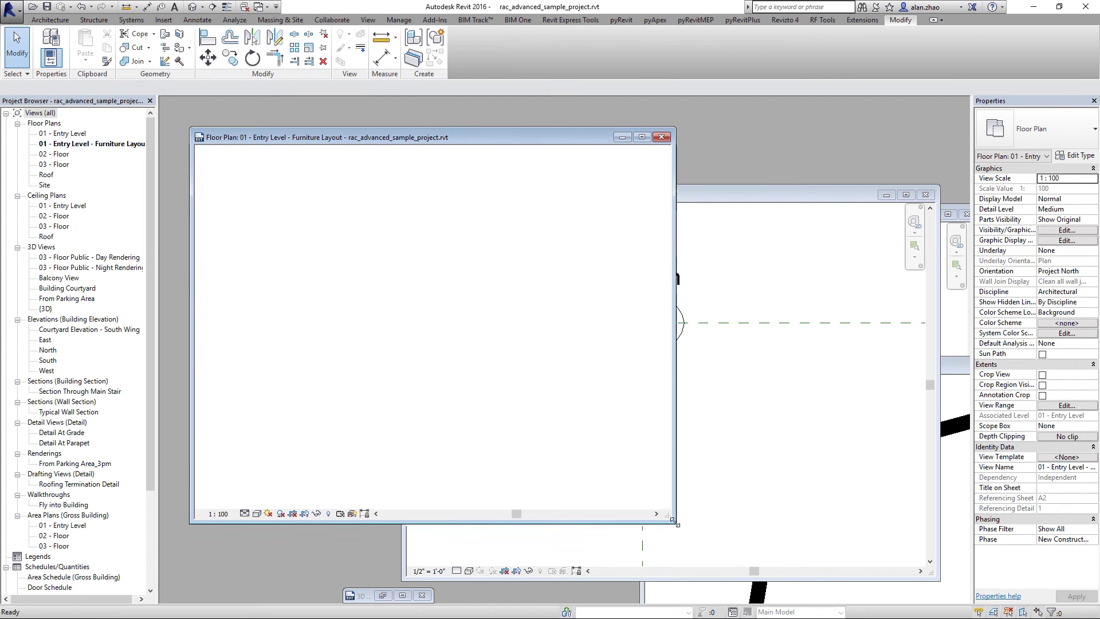
scroll(381, 409, "down", 2)
left_click(788, 417)
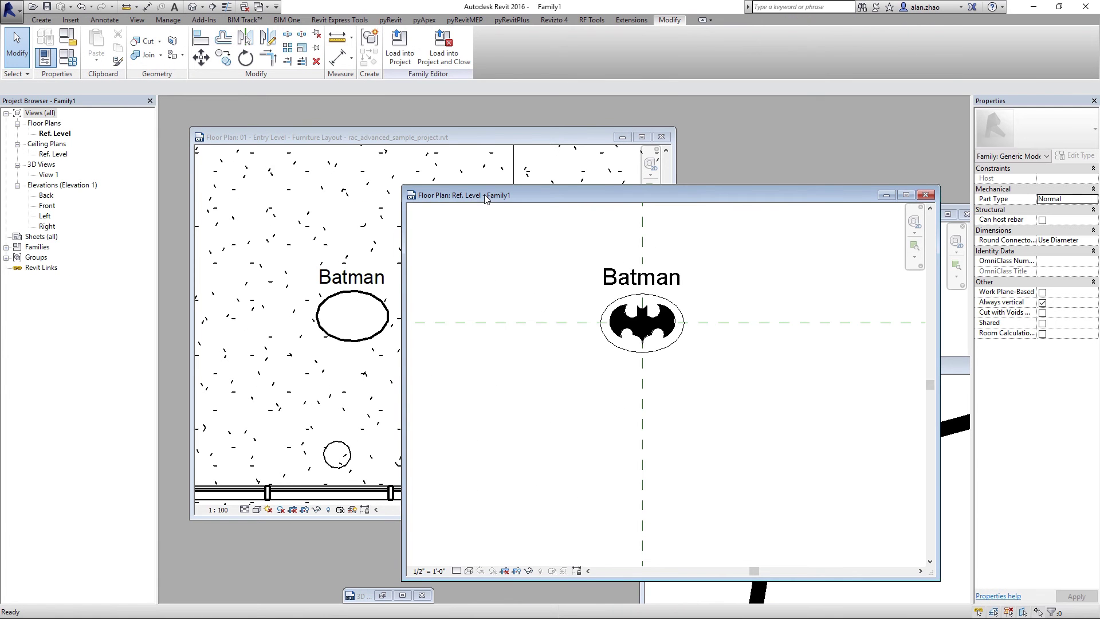
Move the Family1 window aside and reload Family1 into rac_advanced_sample_project.rvt, overwriting the existing version
left_click_drag(489, 197, 694, 217)
left_click(405, 51)
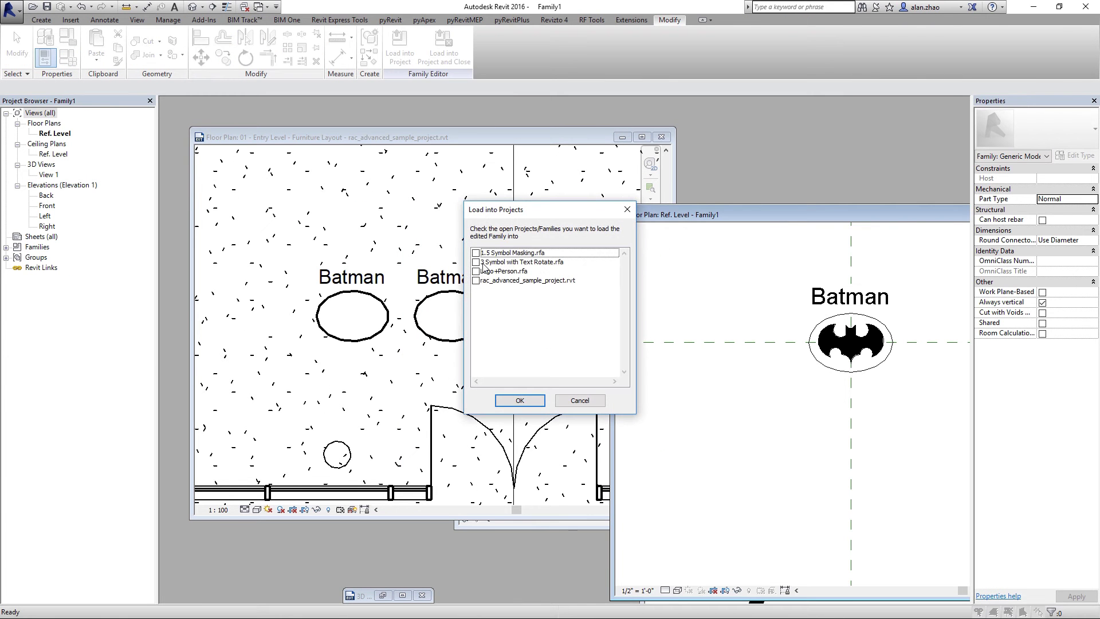
left_click(476, 281)
left_click(502, 403)
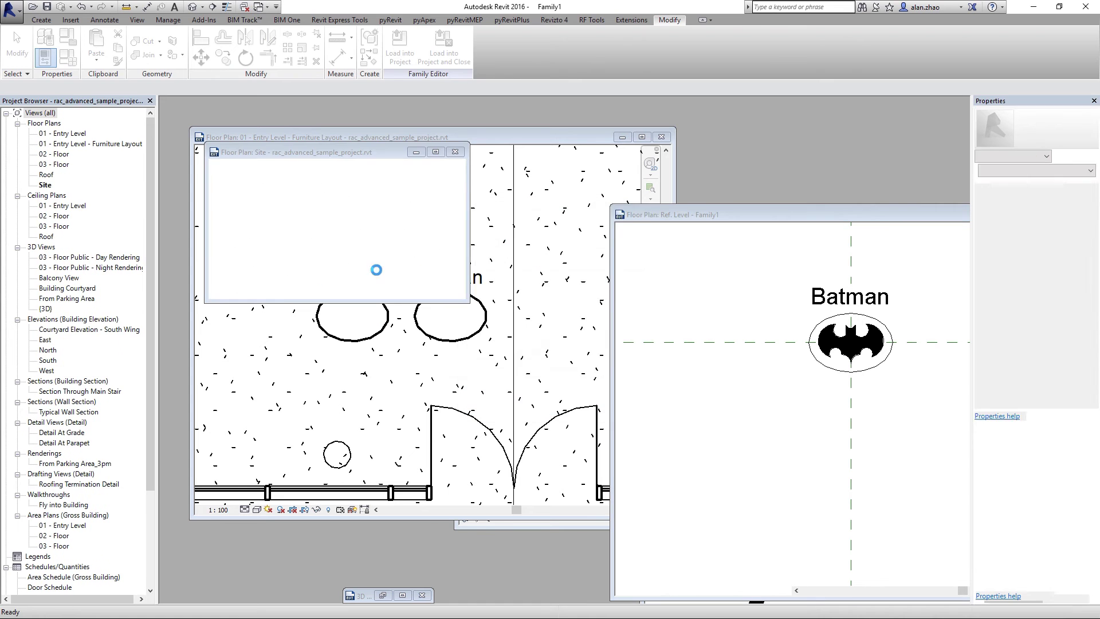
left_click(478, 280)
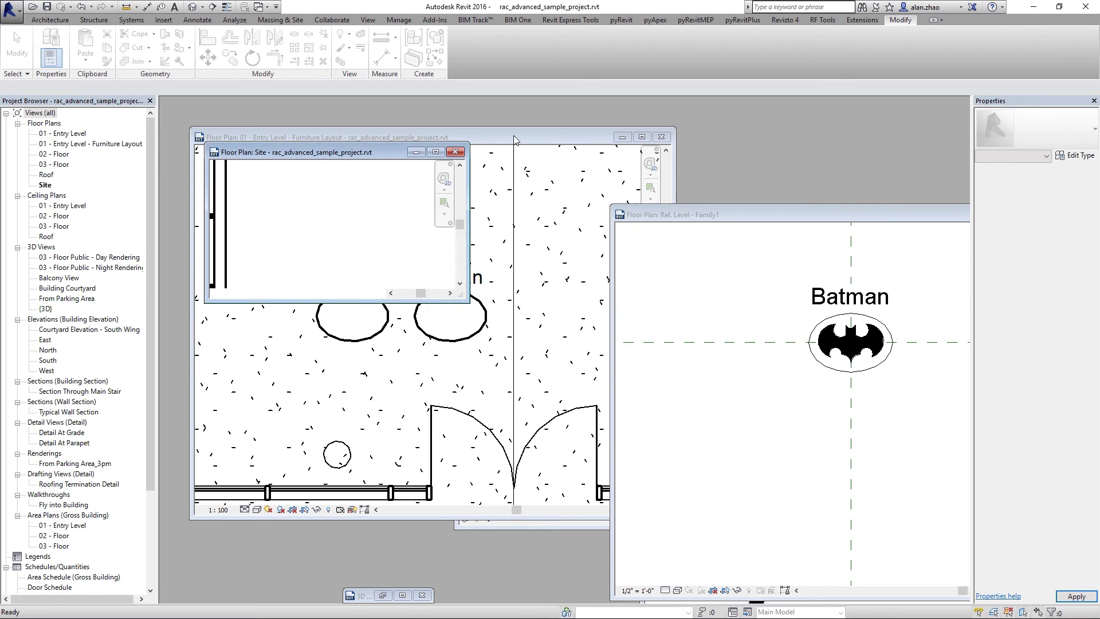
Place another Family1 instance above the two existing Batman symbols in the Furniture Layout plan
left_click(386, 327)
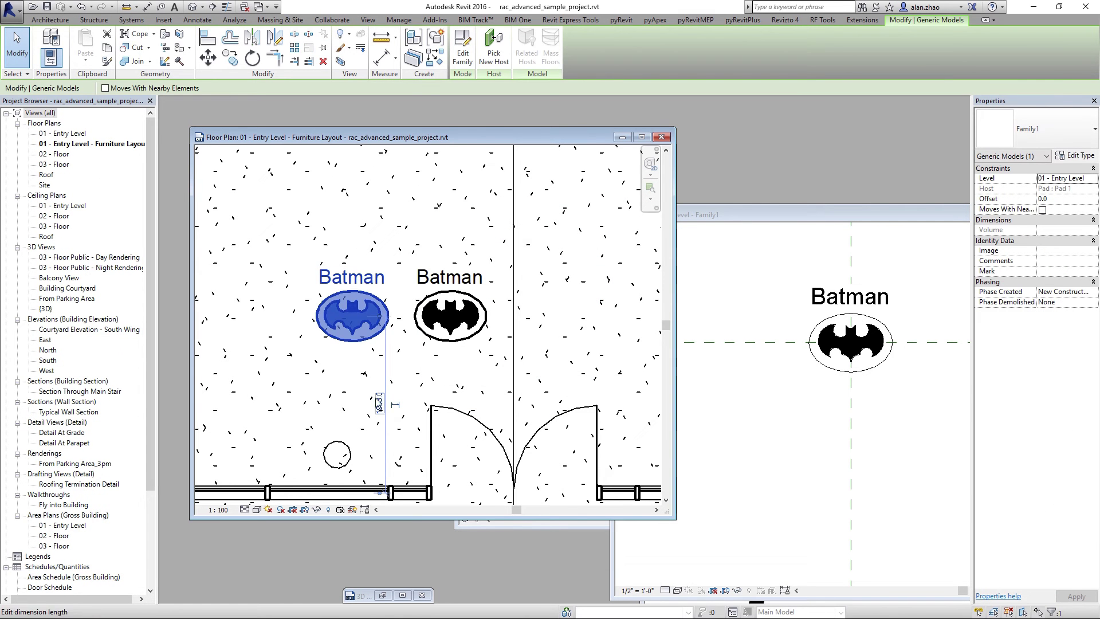
left_click(444, 69)
left_click(439, 231)
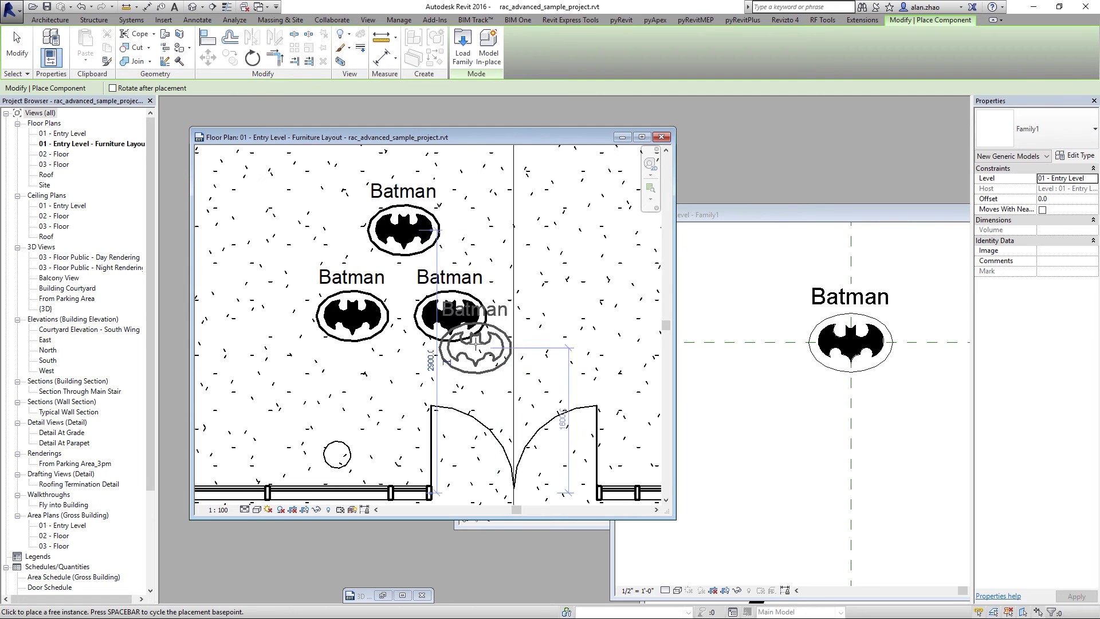
key("Escape")
key("Escape")
Move the right-hand Batman symbol slightly down and left, and select the concrete floor to check the symbols' masking
scroll(455, 336, "up", 2)
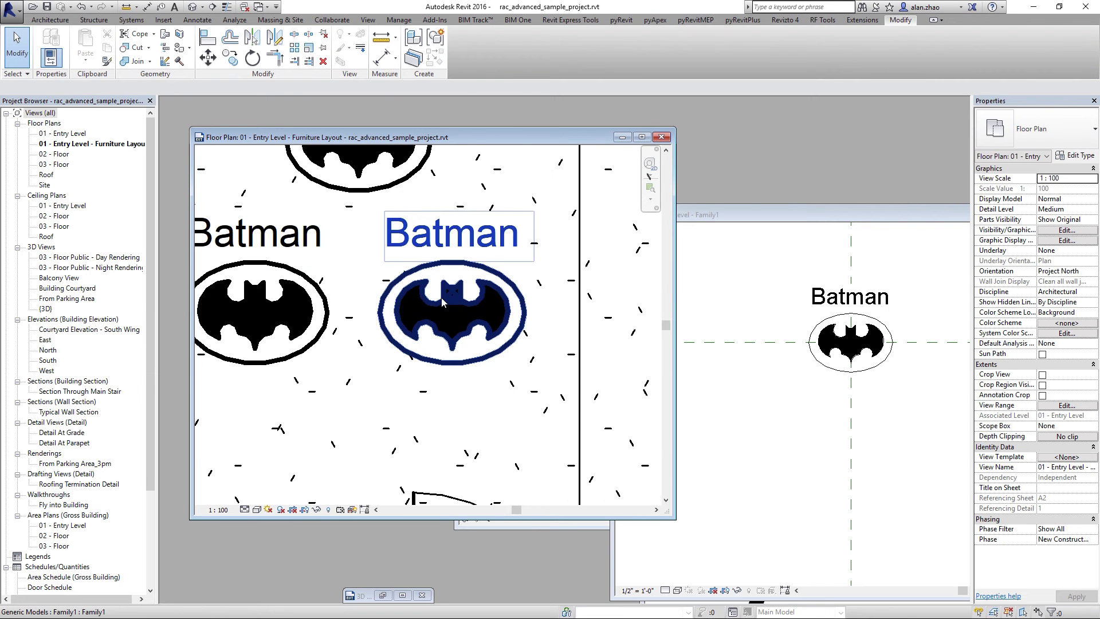
left_click(472, 343)
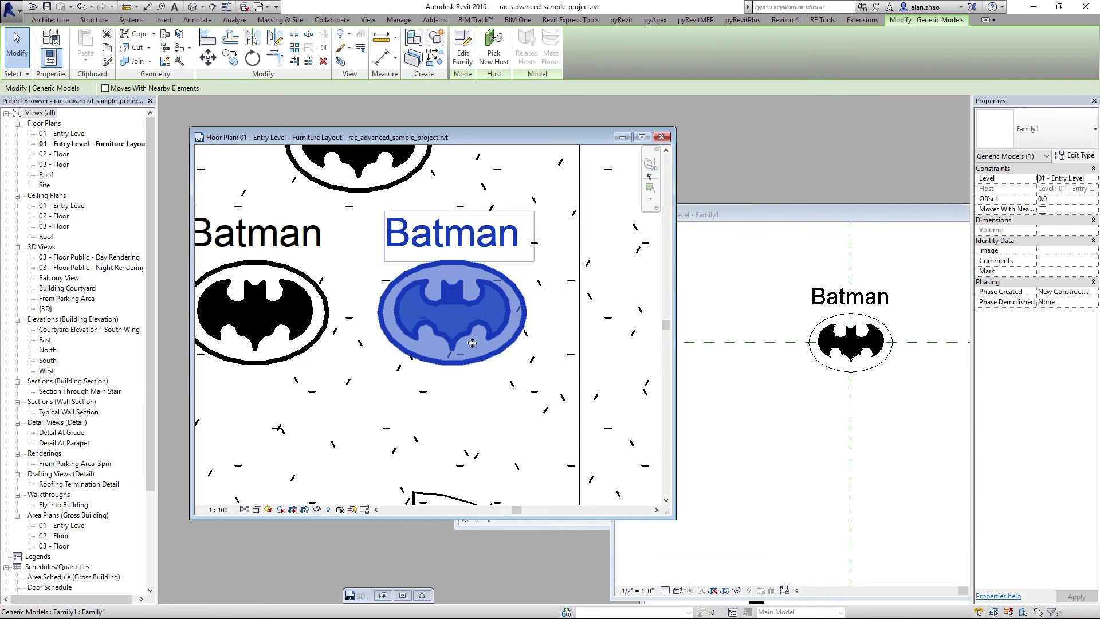
left_click_drag(465, 342, 449, 392)
left_click(510, 460)
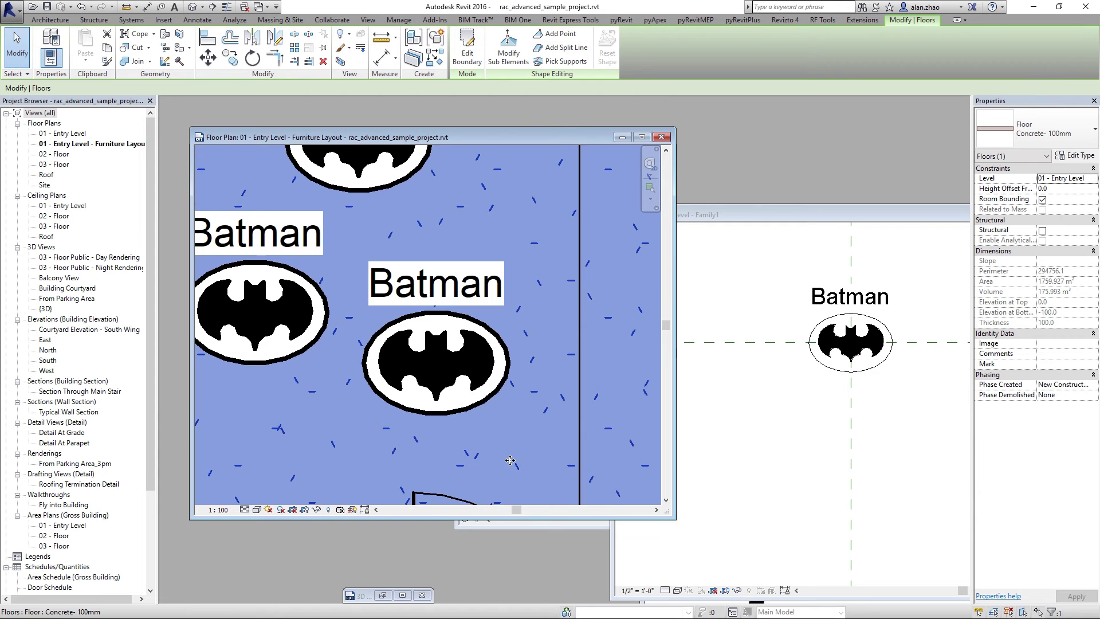
scroll(454, 375, "down", 4)
scroll(419, 329, "up", 3)
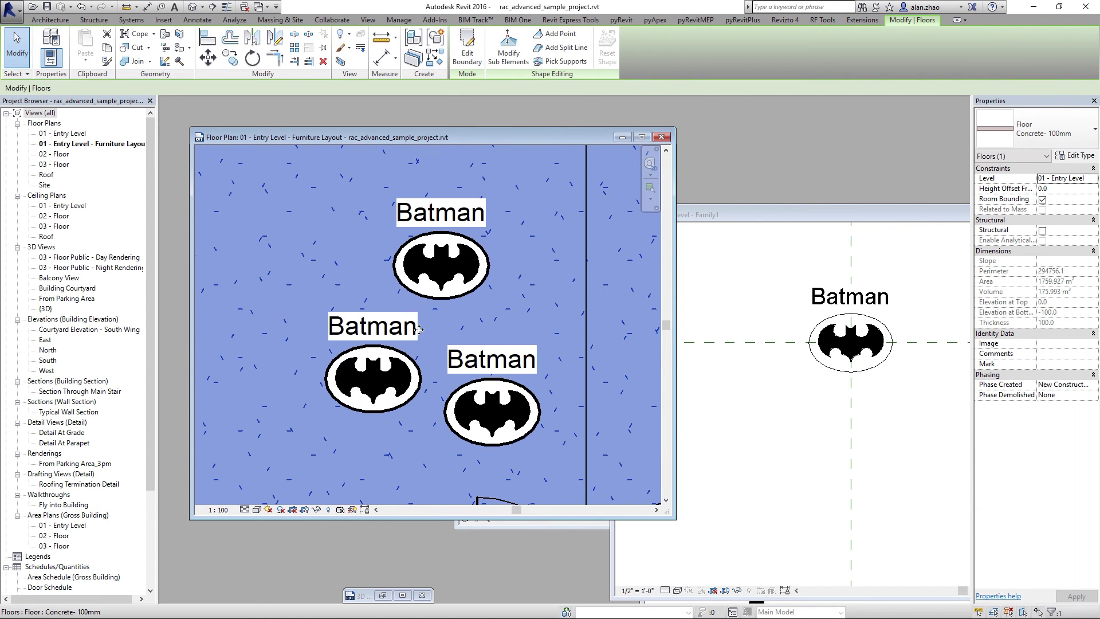
Place a further Family1 instance overlapping the edge of the middle round table to test masking over furniture
left_click(448, 283)
scroll(443, 366, "down", 3)
scroll(442, 365, "up", 2)
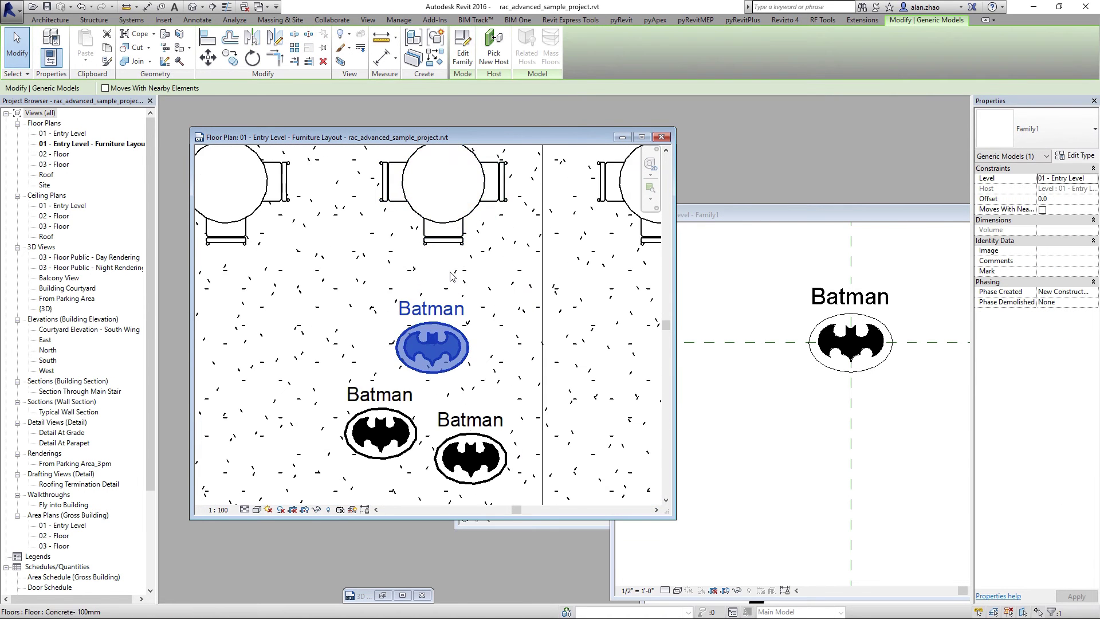
left_click(444, 61)
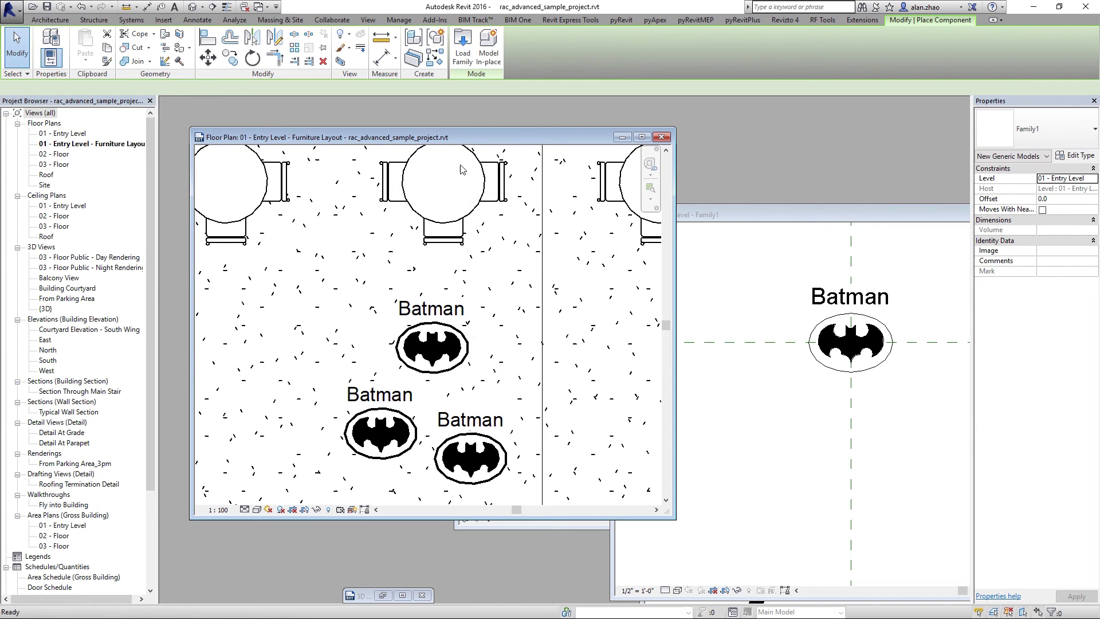
left_click(467, 248)
key("Escape")
key("Escape")
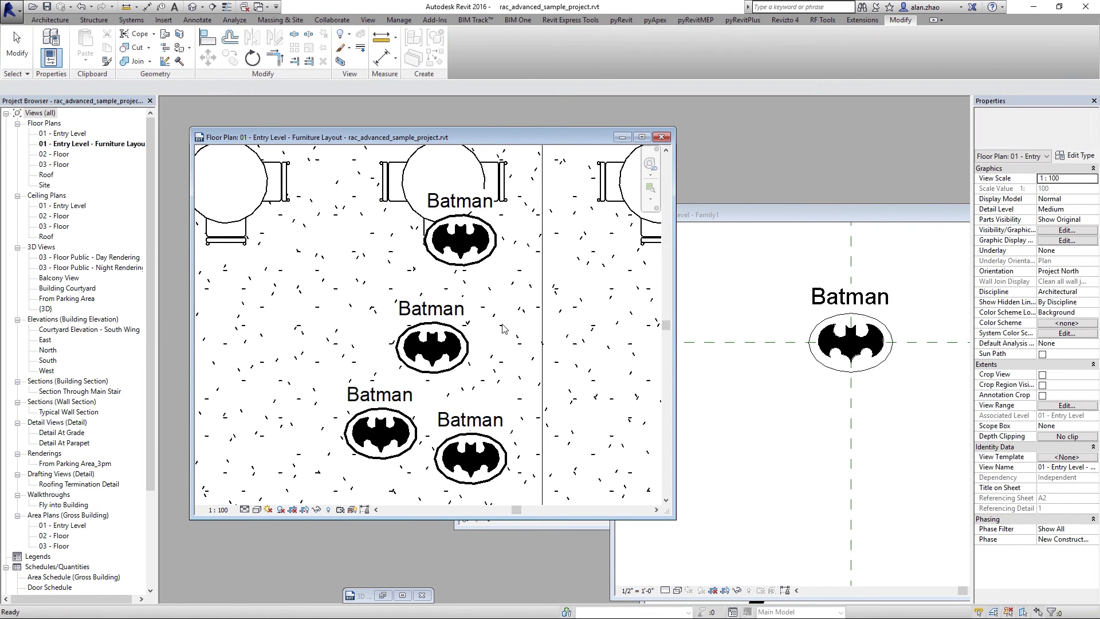
Bring the Family1 plan window back to the centre and close 1.5 Symbol Masking.rfa without saving its changes
left_click(693, 431)
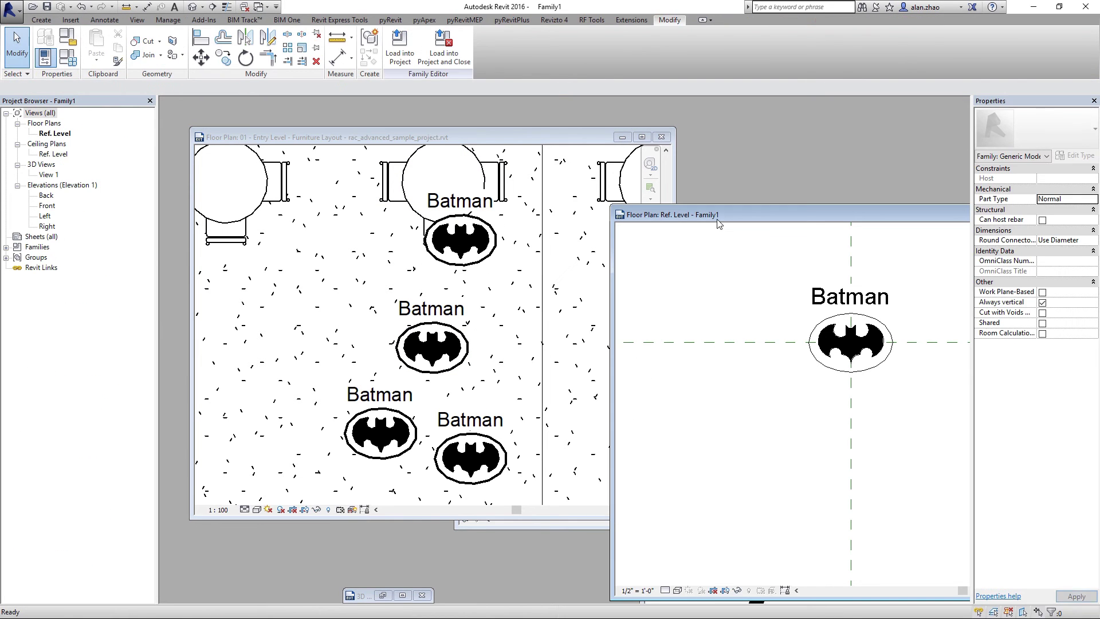
left_click_drag(711, 215, 311, 159)
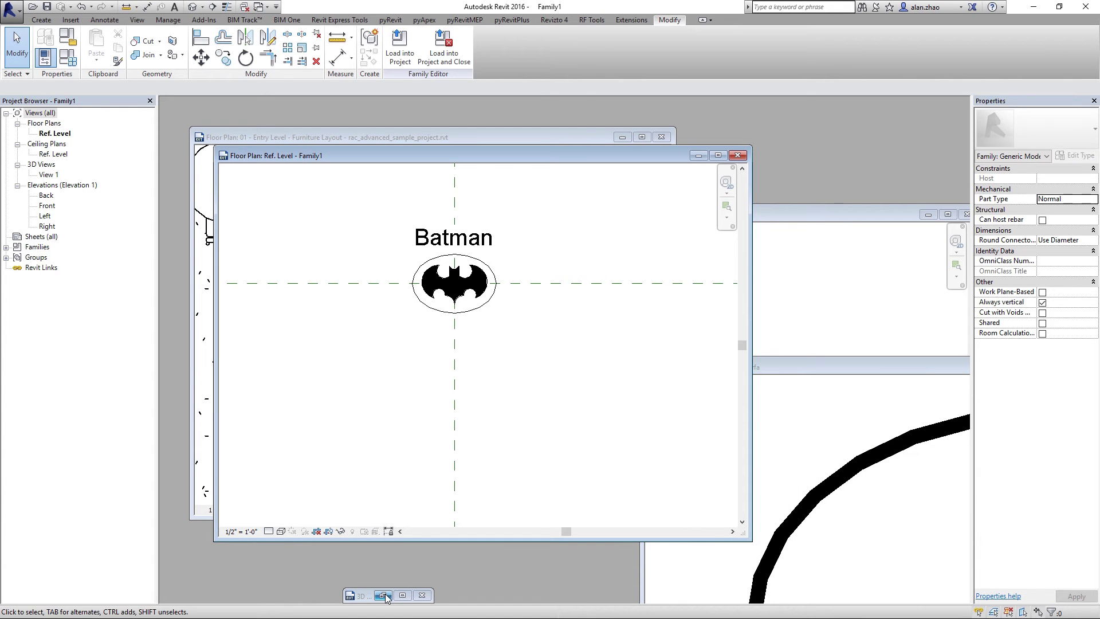
left_click(877, 374)
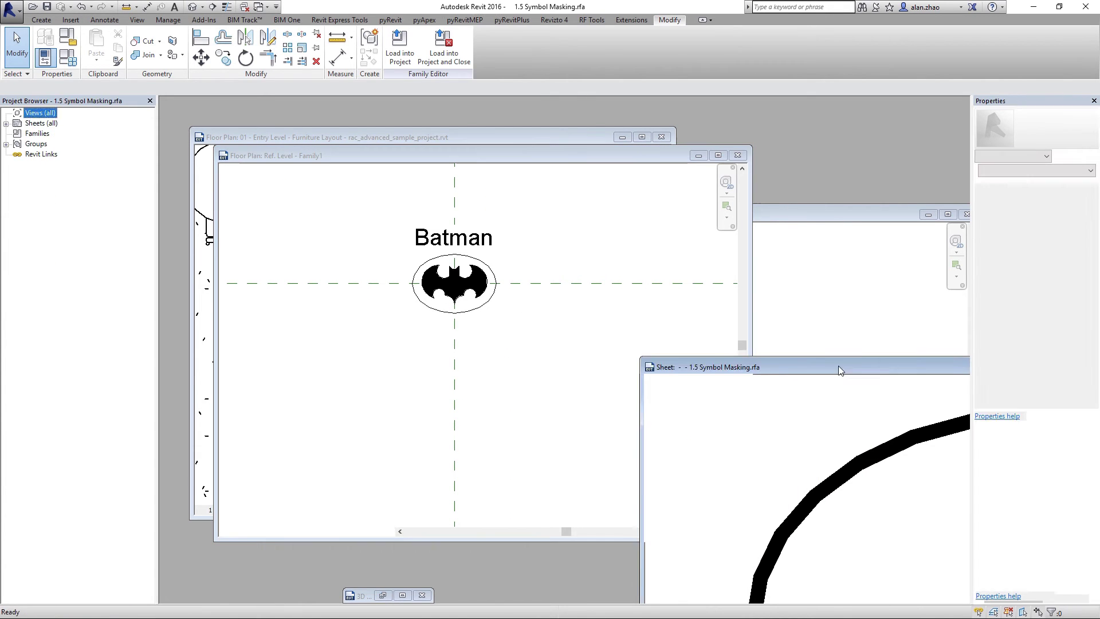
left_click_drag(837, 365, 482, 288)
left_click(883, 288)
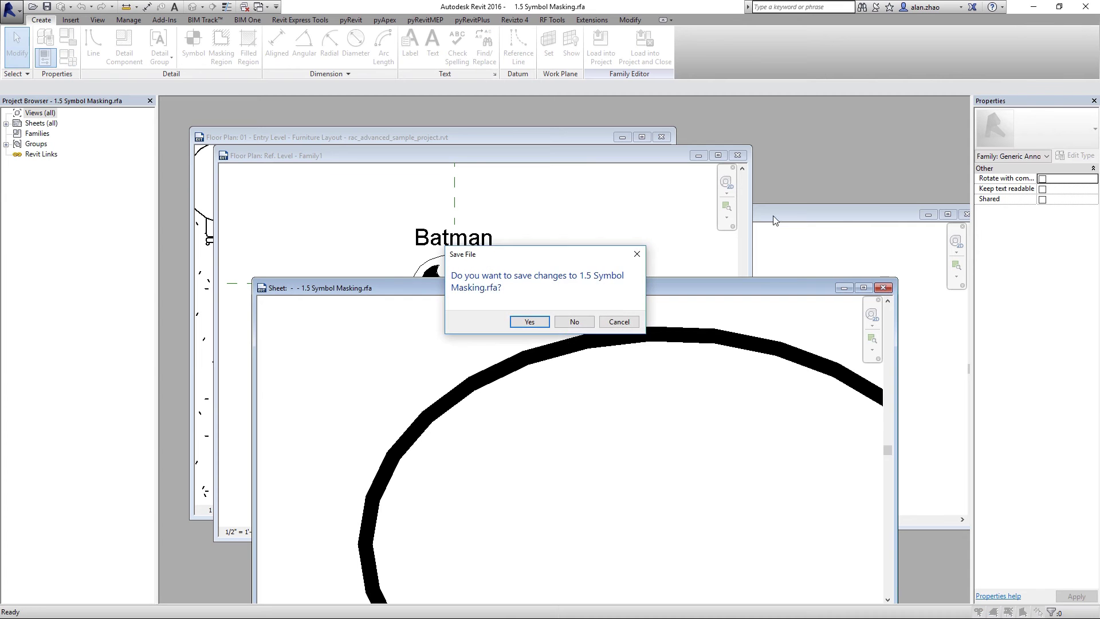
left_click(574, 322)
Move the 3 Symbol with Text Rotate sheet window aside and return to the Family1 Ref. Level plan
left_click(864, 287)
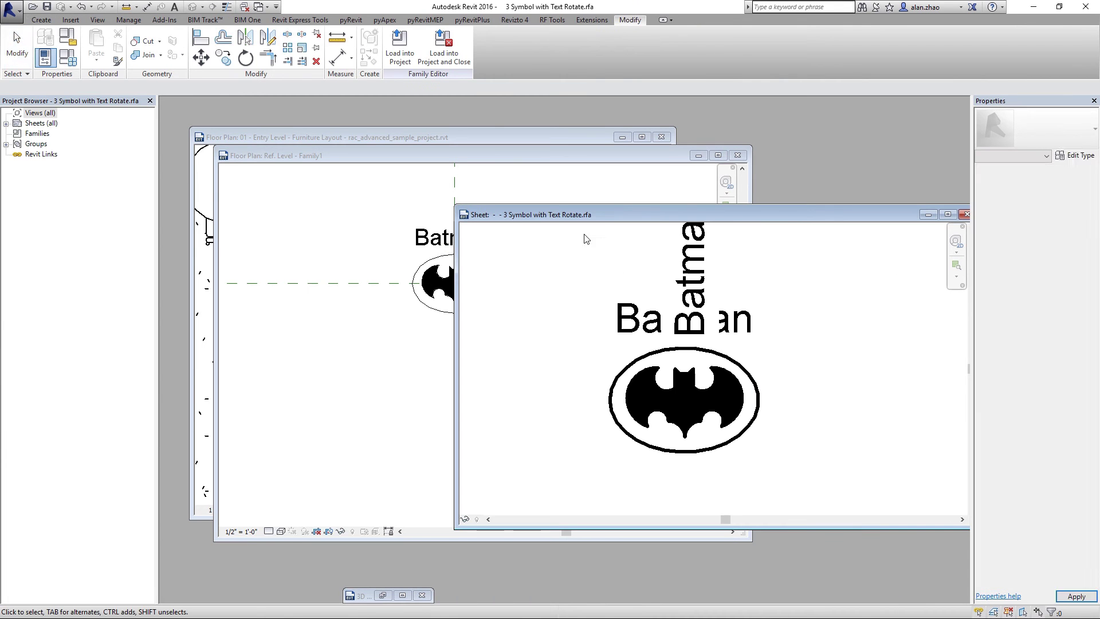
left_click_drag(536, 215, 825, 320)
left_click(682, 395)
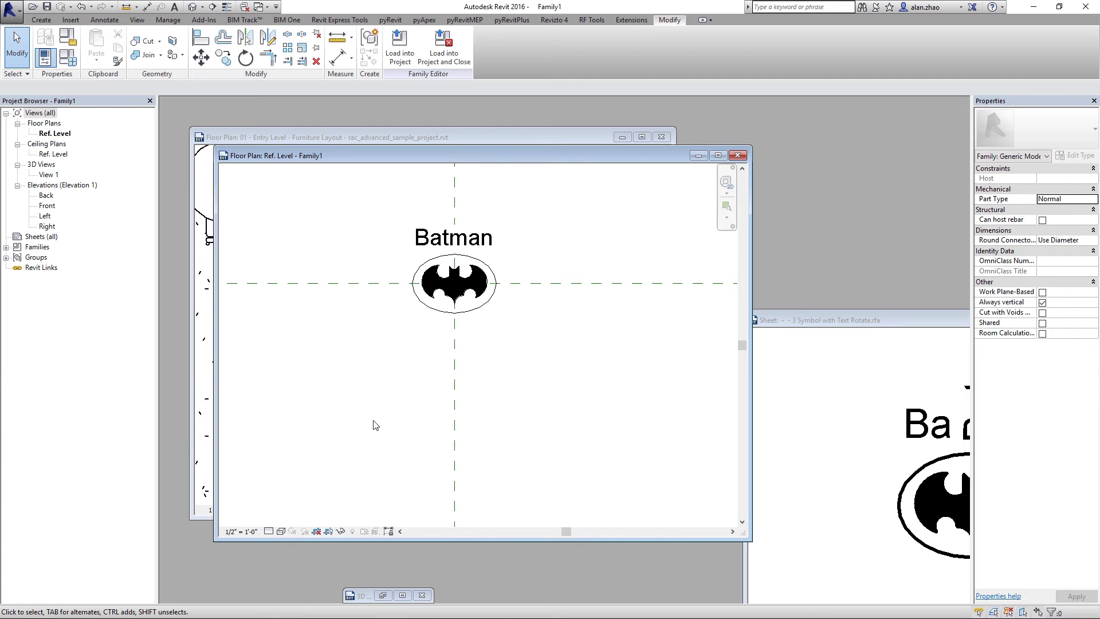
Restore and enlarge the Lego+Person 3D view, review its family types without changes, and move the window clear of Family1
left_click(403, 596)
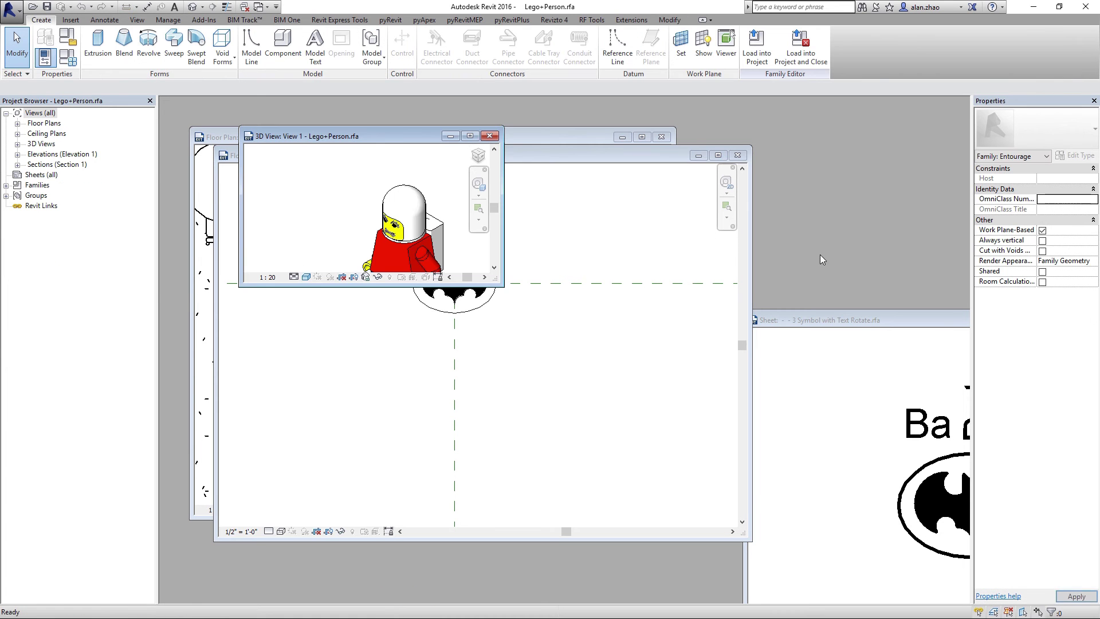
left_click_drag(495, 284, 860, 554)
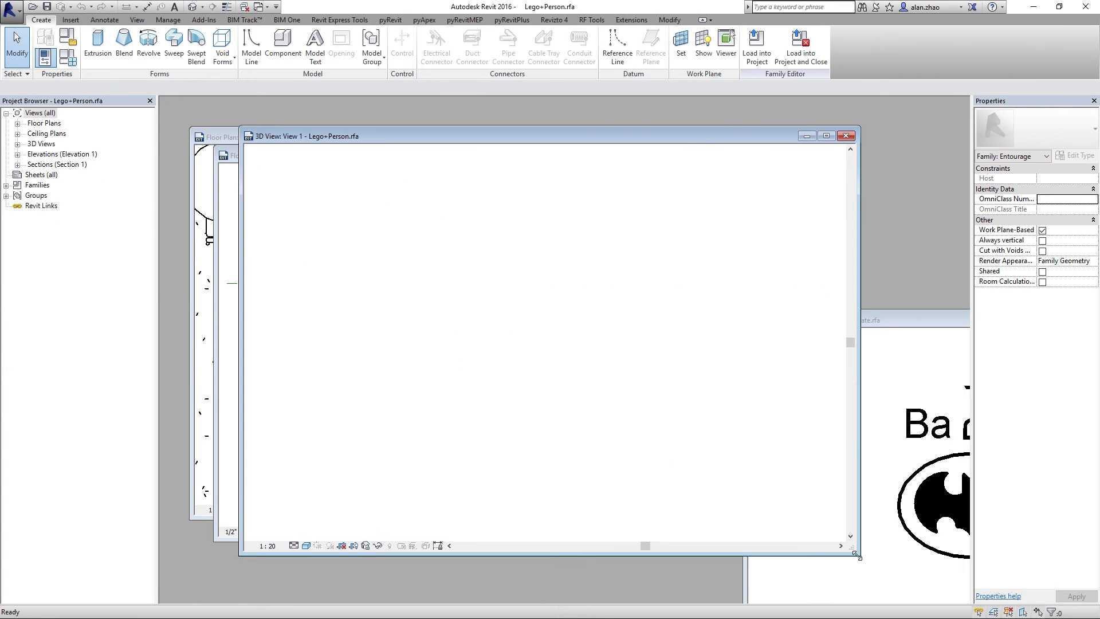
scroll(491, 378, "up", 4)
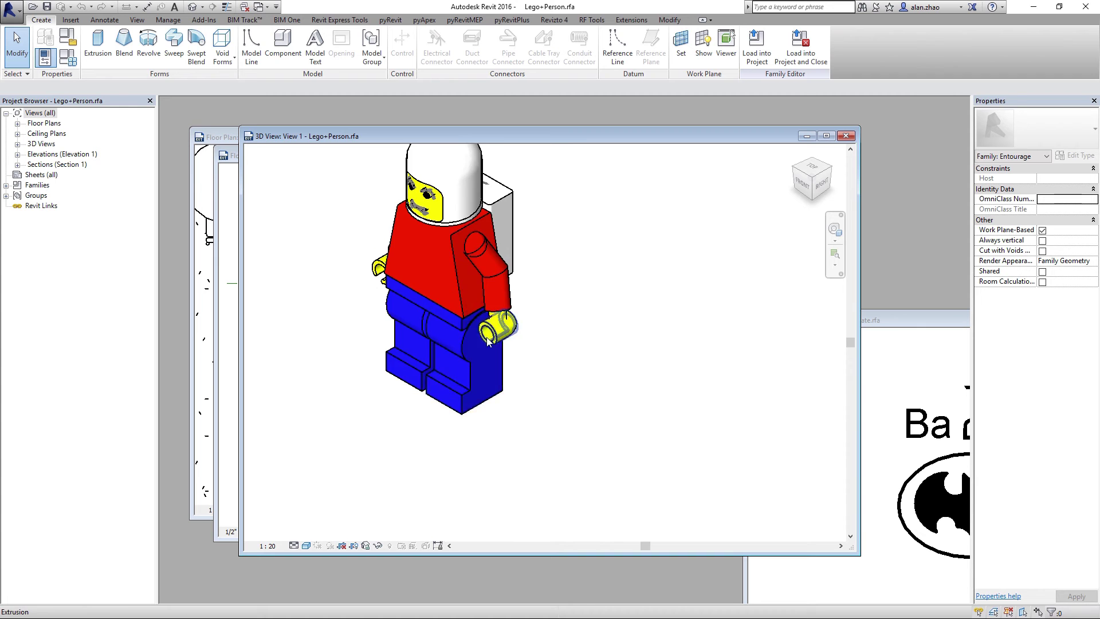
scroll(585, 348, "down", 2)
left_click(68, 57)
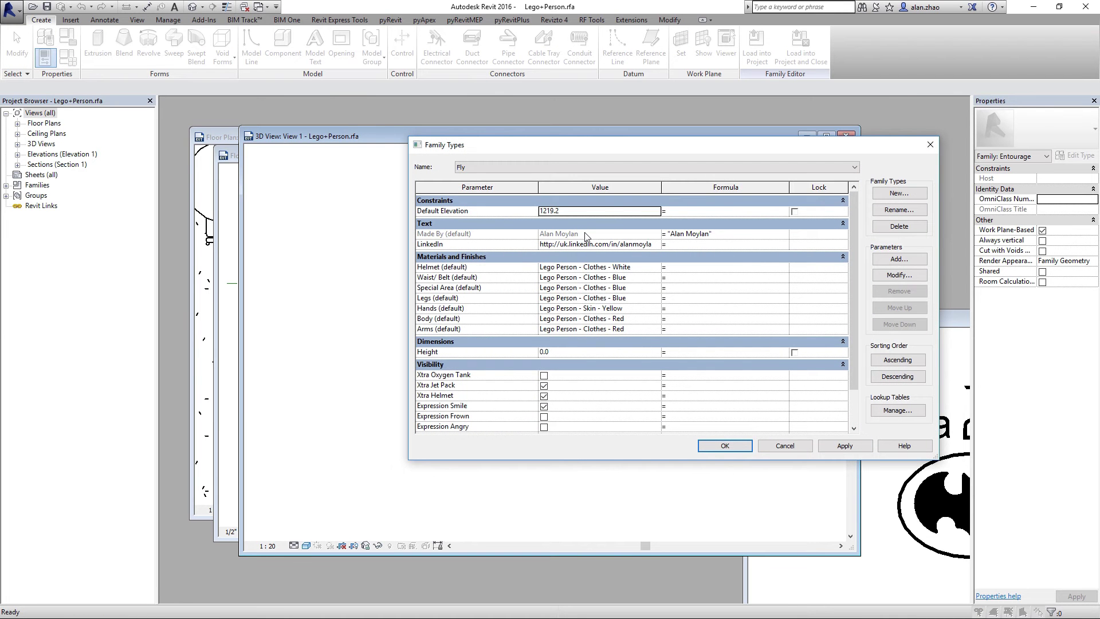
left_click(931, 145)
left_click_drag(509, 140, 743, 209)
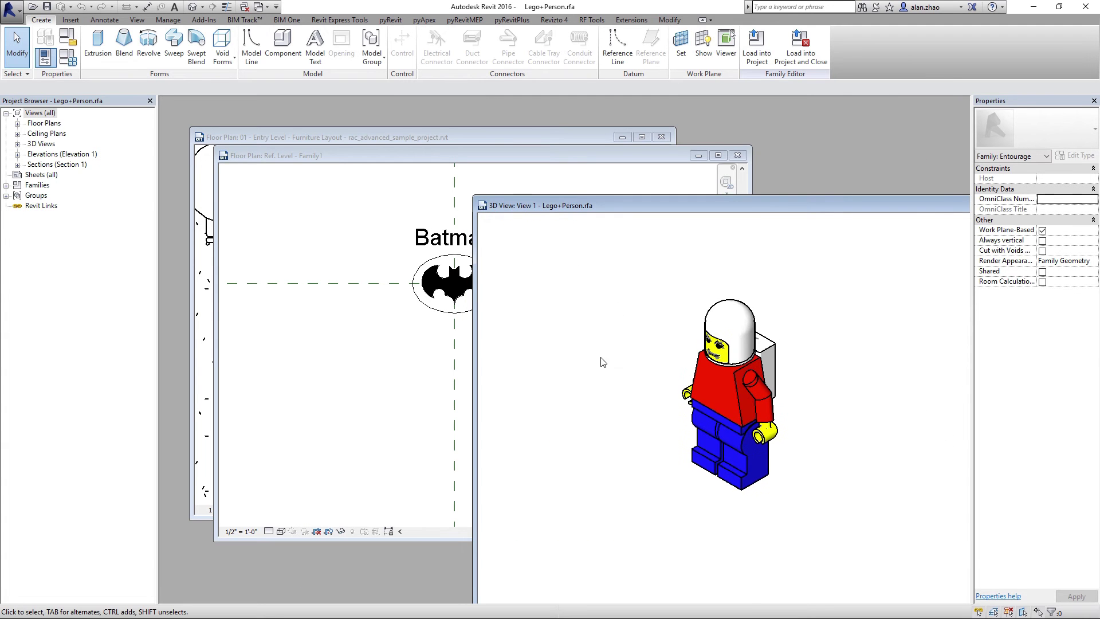
Load the Lego+Person family into Family1 only, leaving rac_advanced_sample_project.rvt unselected
left_click(757, 47)
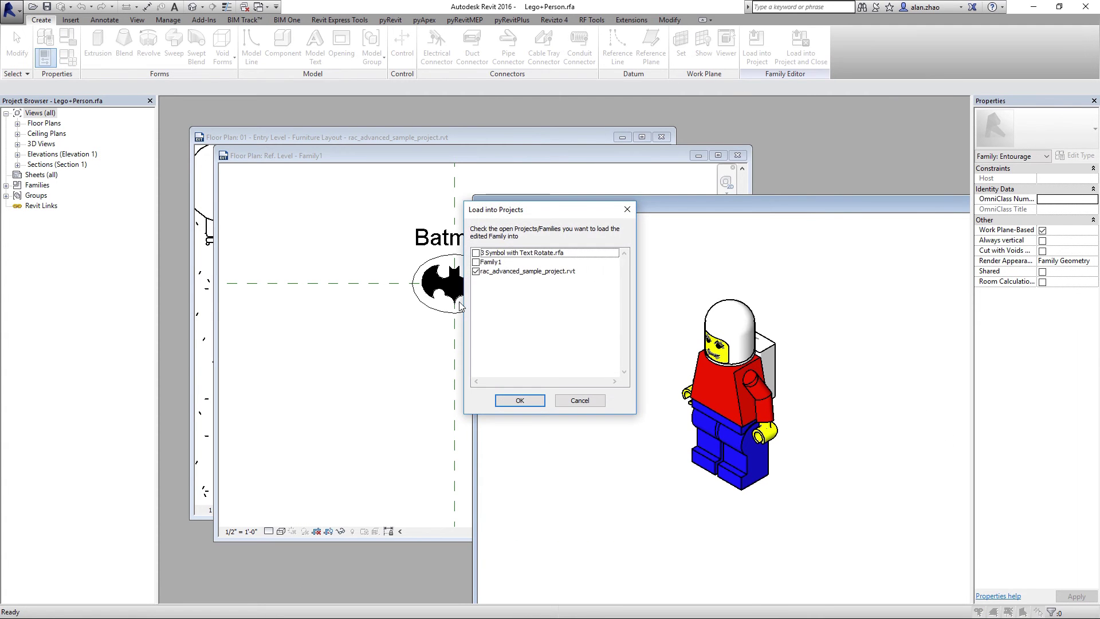
left_click(475, 262)
left_click(475, 271)
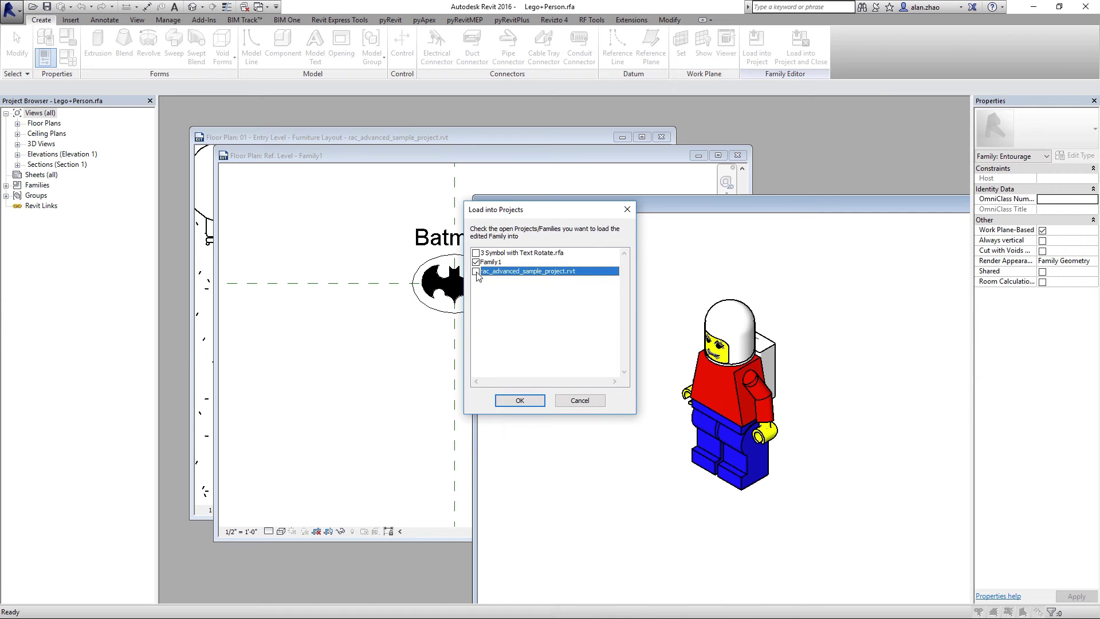
left_click(520, 401)
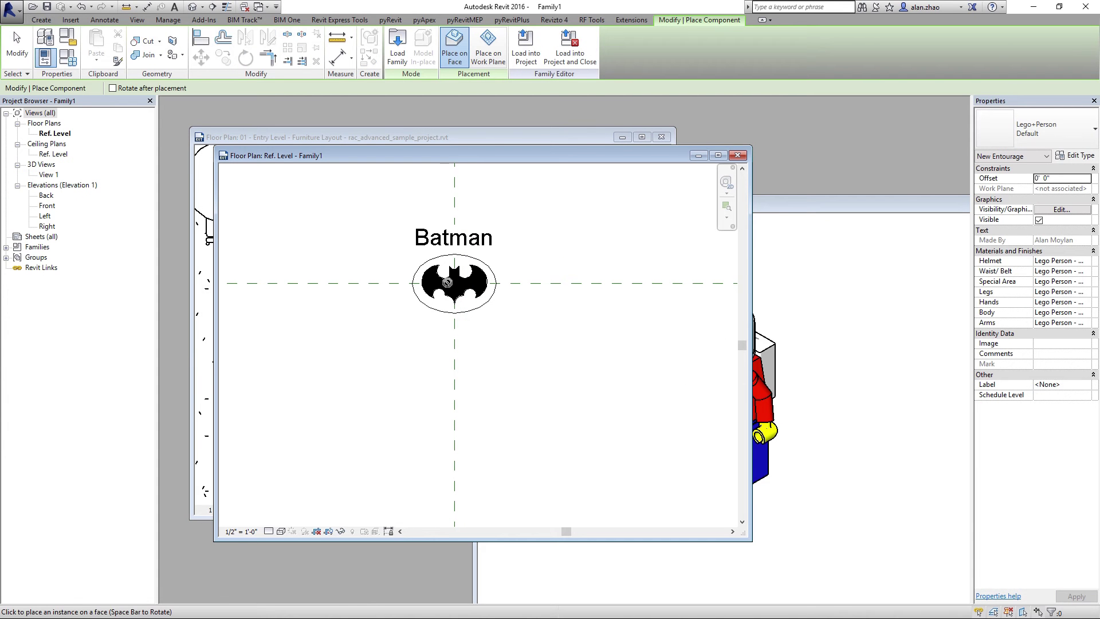
Set the Family1 plan scale to 1/8" = 1'-0" and try to place the Lego person on a face
left_click(237, 532)
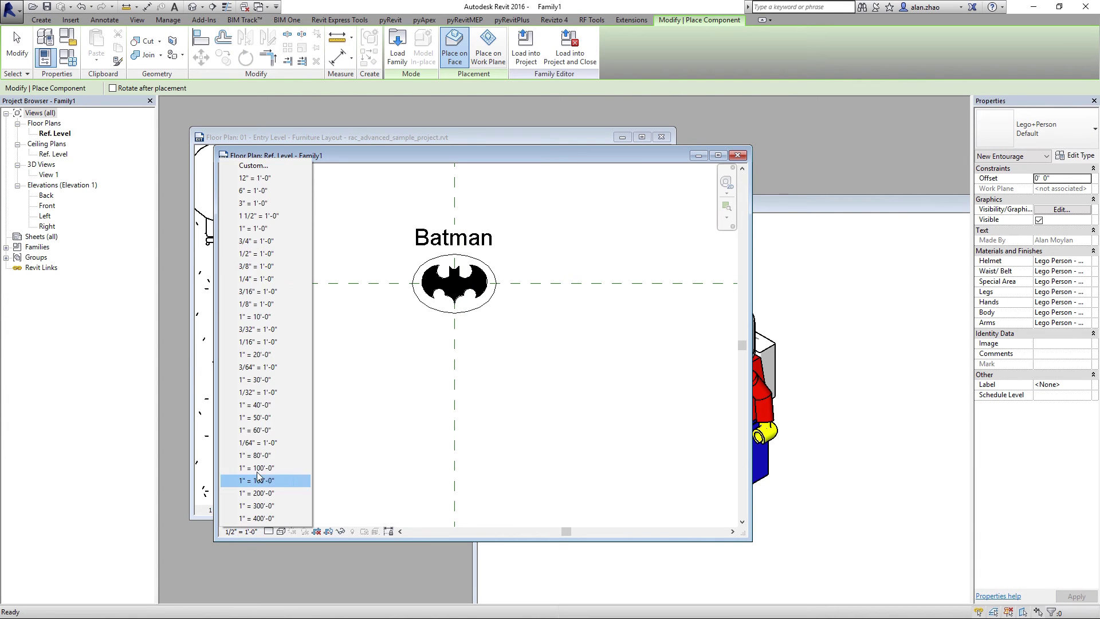
left_click(285, 306)
scroll(407, 444, "down", 2)
scroll(532, 408, "down", 2)
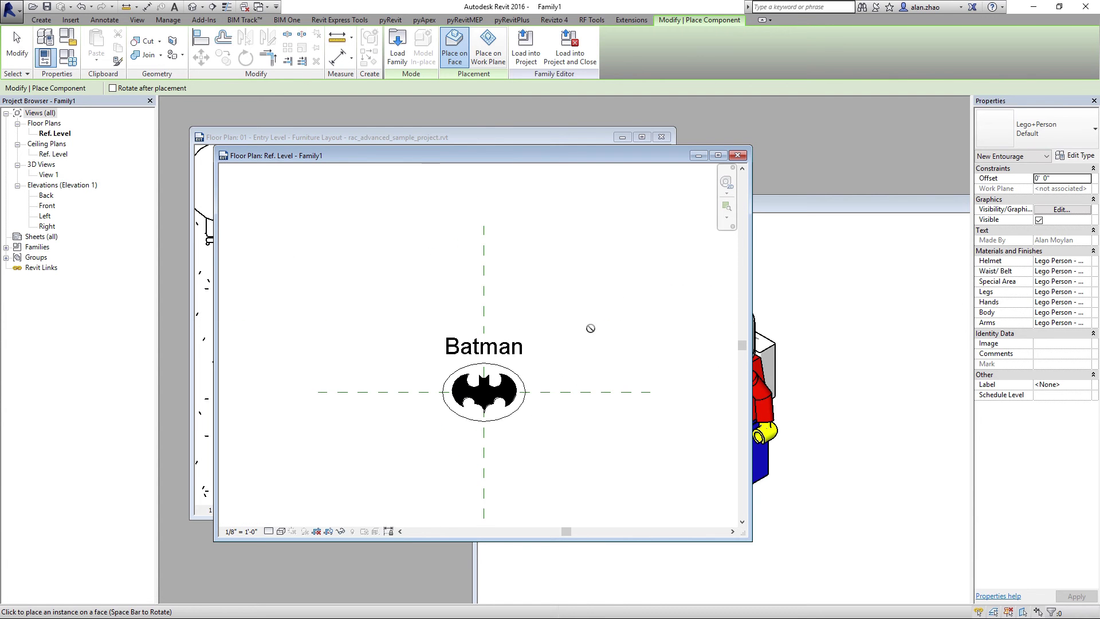
left_click(417, 374)
left_click(17, 46)
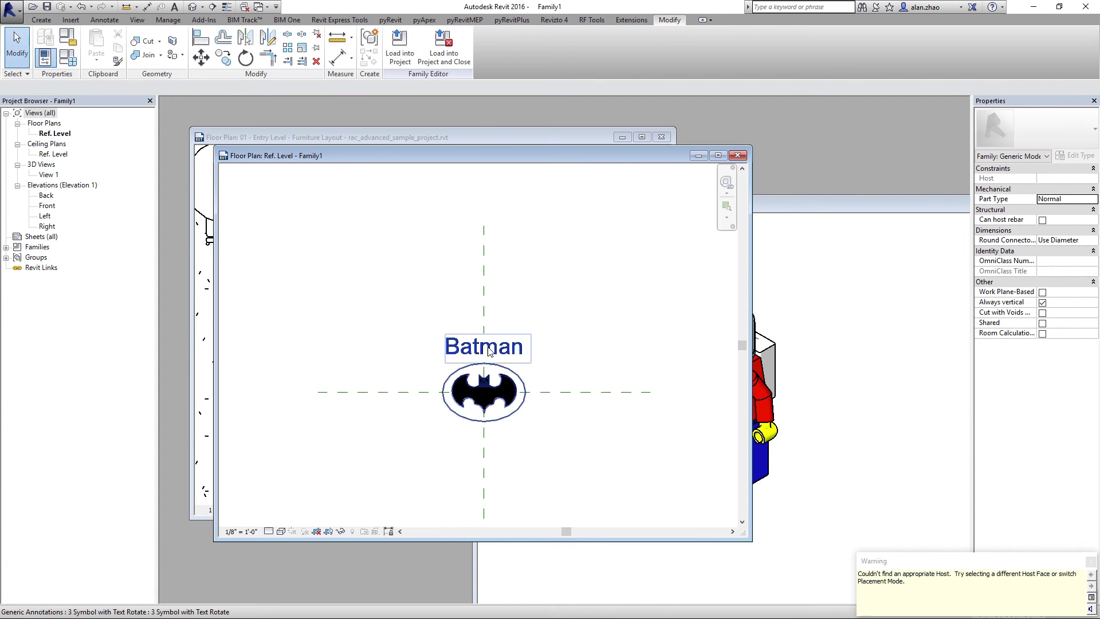
Place the Lego+Person family's Default type on the work plane at the reference plane intersection, under the Batman symbol
left_click(7, 248)
left_click(17, 268)
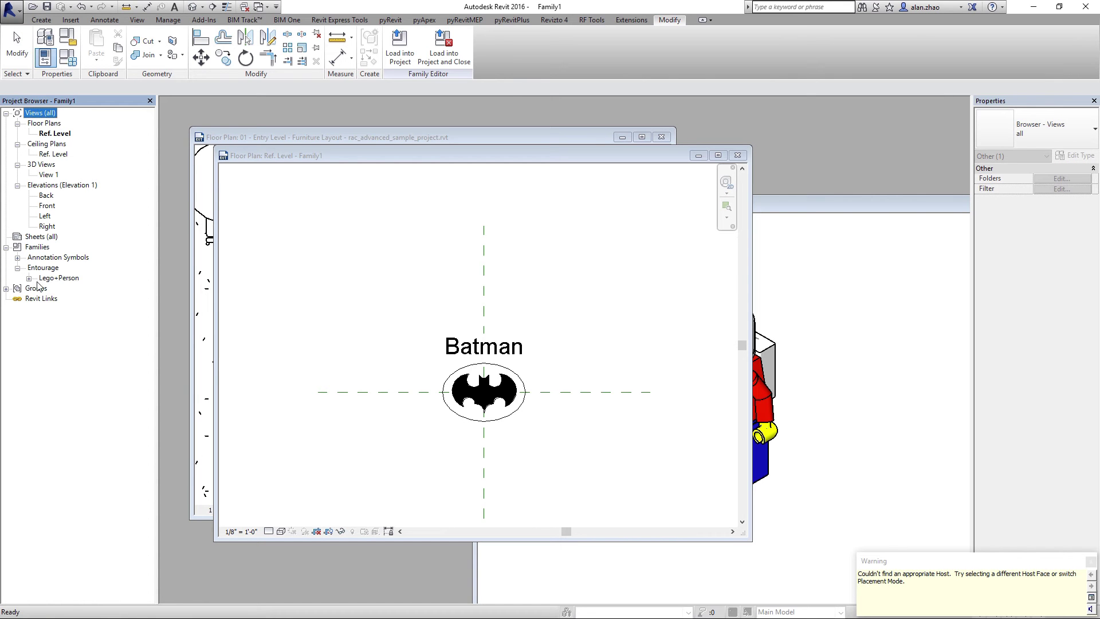
left_click(29, 279)
double_click(57, 289)
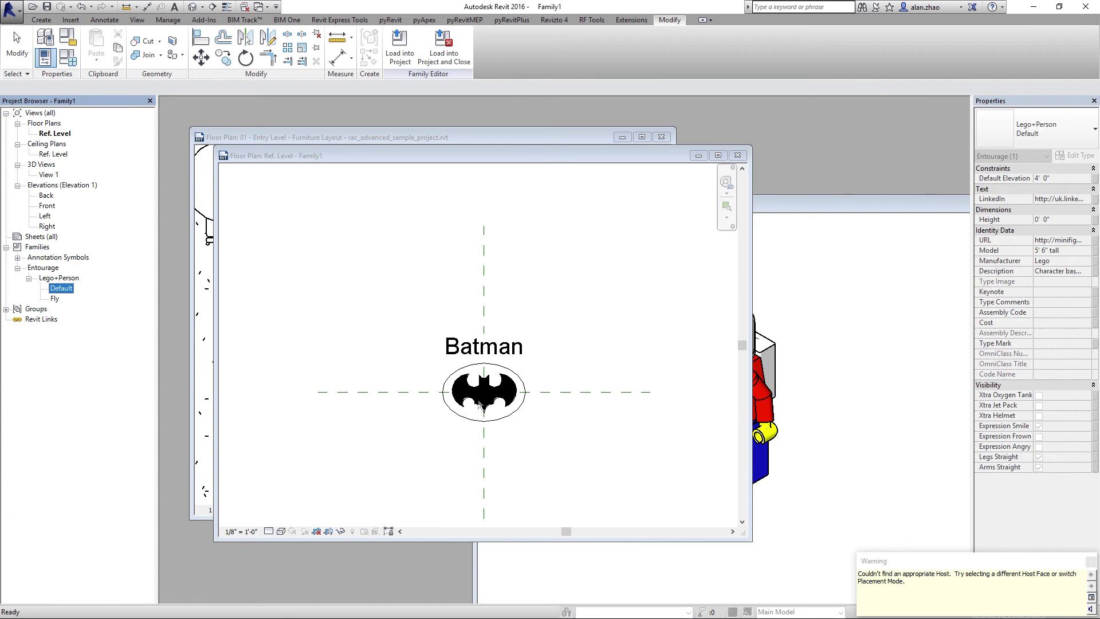
left_click(488, 46)
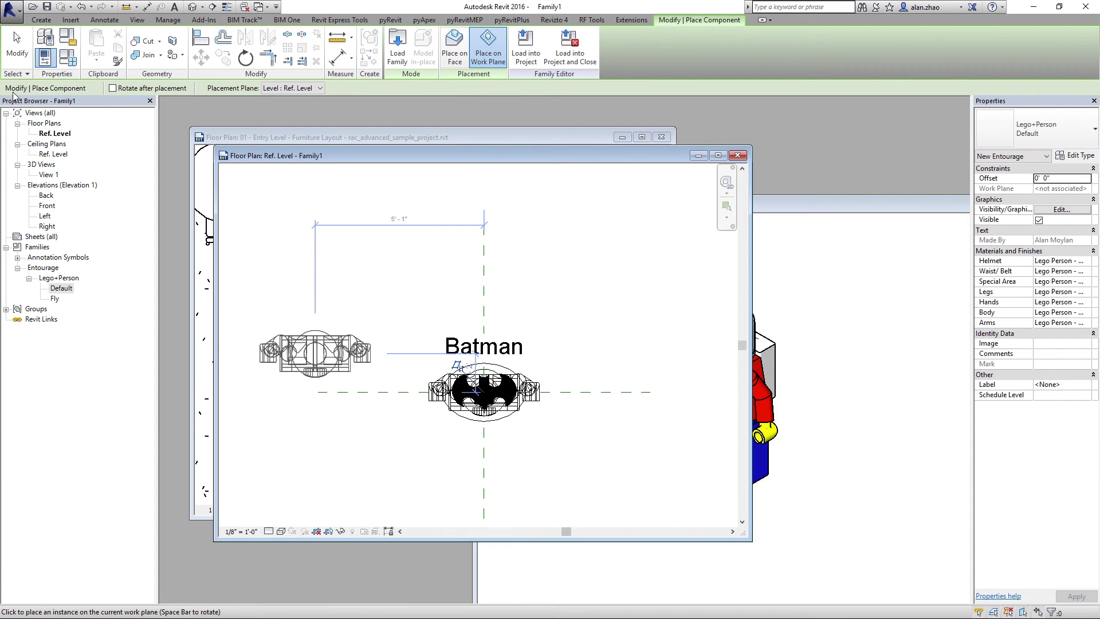
key("Escape")
key("Escape")
Set the Family1 plan's visual style to Shaded and check how the Batman symbol masks the Lego person
left_click(281, 531)
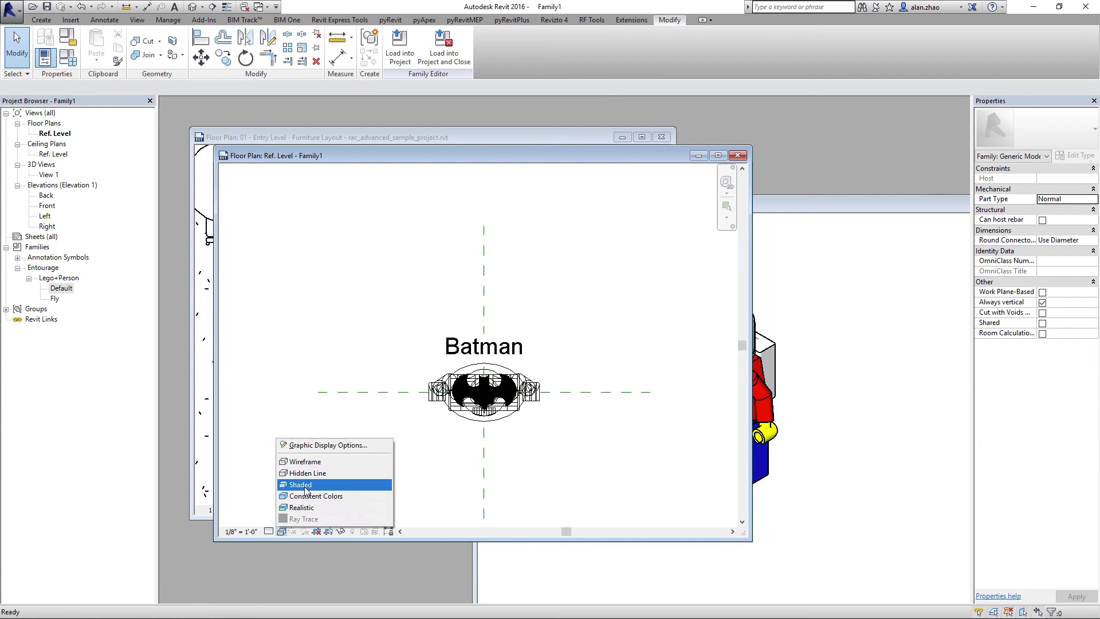
left_click(294, 488)
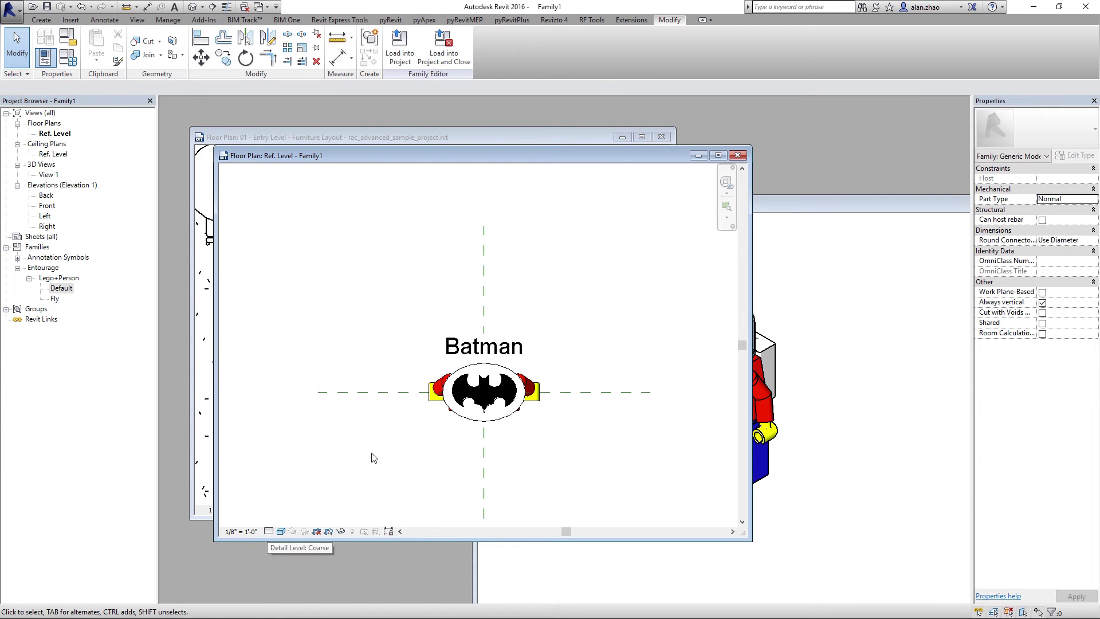
left_click(541, 391)
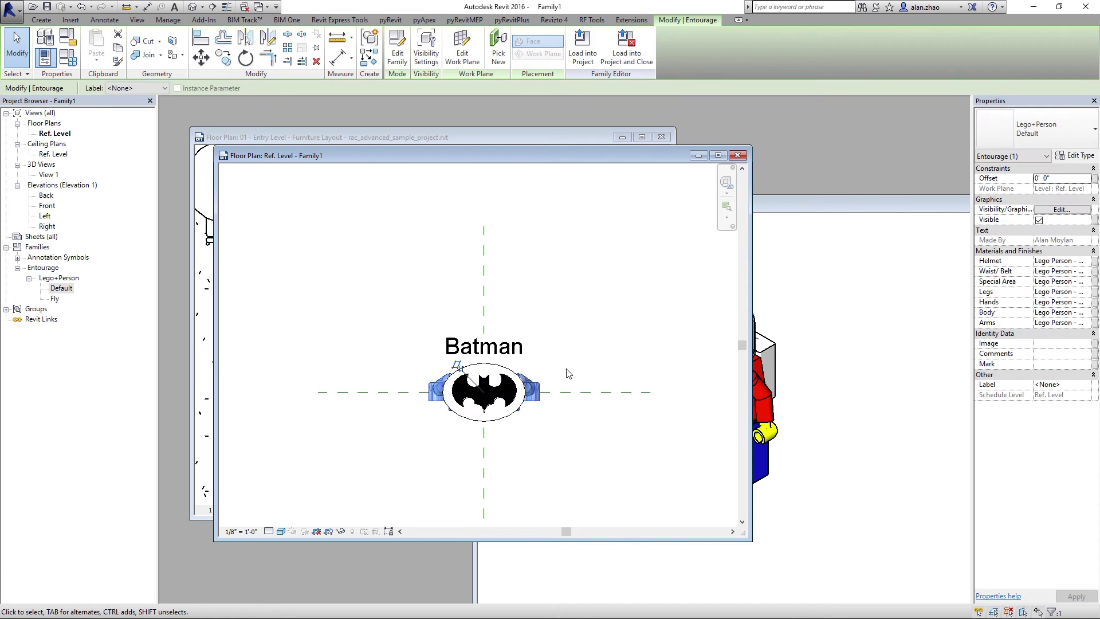
left_click(567, 374)
left_click_drag(368, 299, 647, 522)
left_click(631, 462)
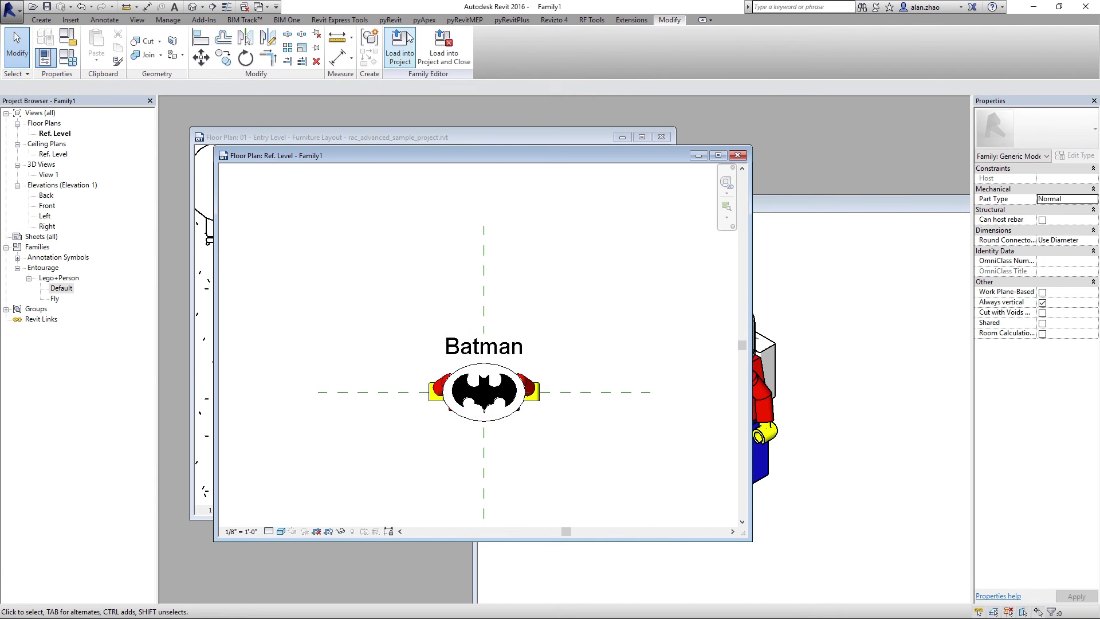
Load Family1 into rac_advanced_sample_project.rvt only, overwriting the existing version, and return to the 01 - Entry Level - Furniture Layout plan
left_click(399, 43)
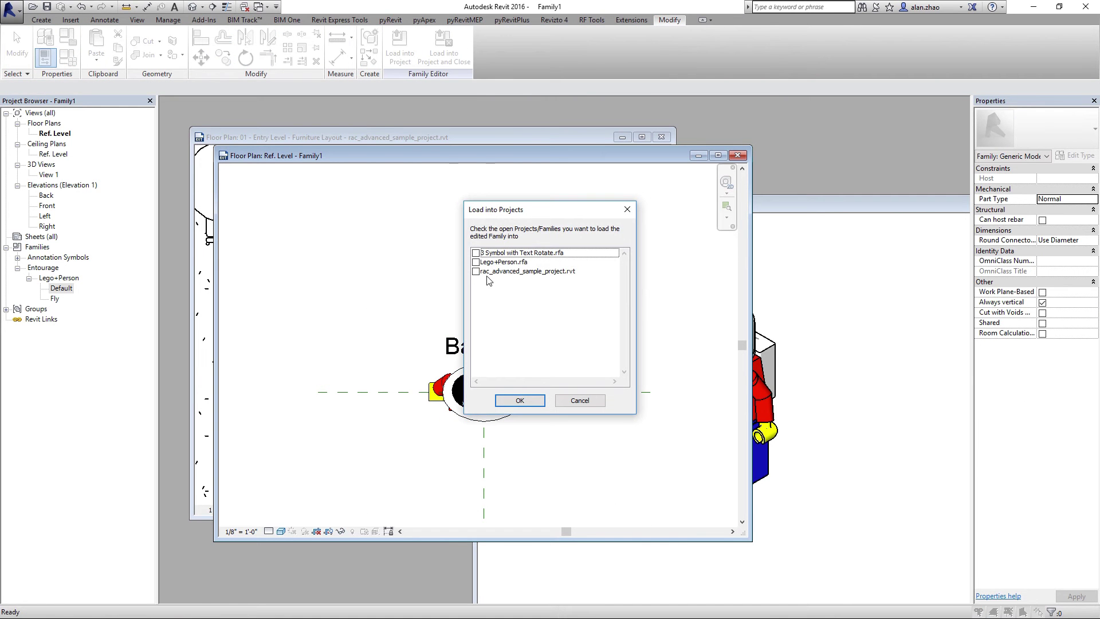
left_click(475, 272)
left_click(512, 403)
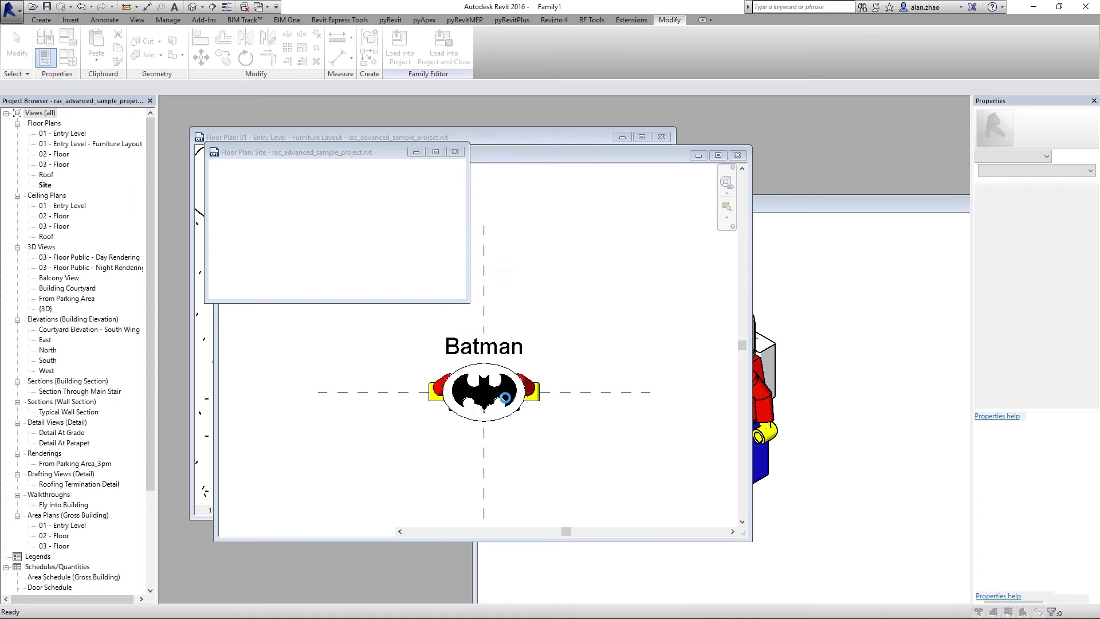
left_click(522, 281)
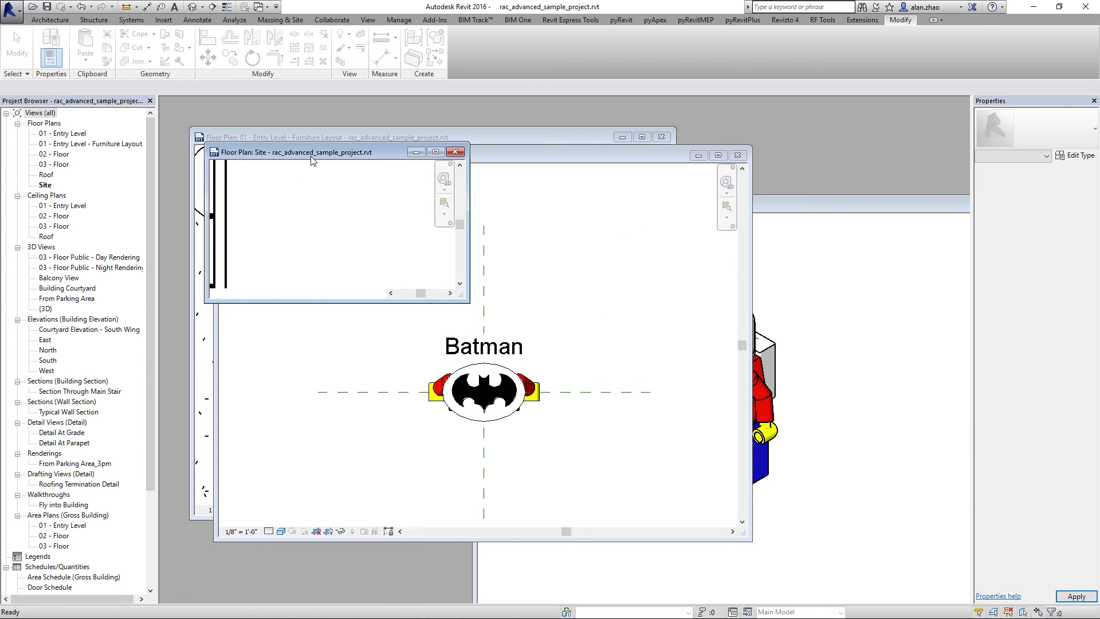
left_click(334, 135)
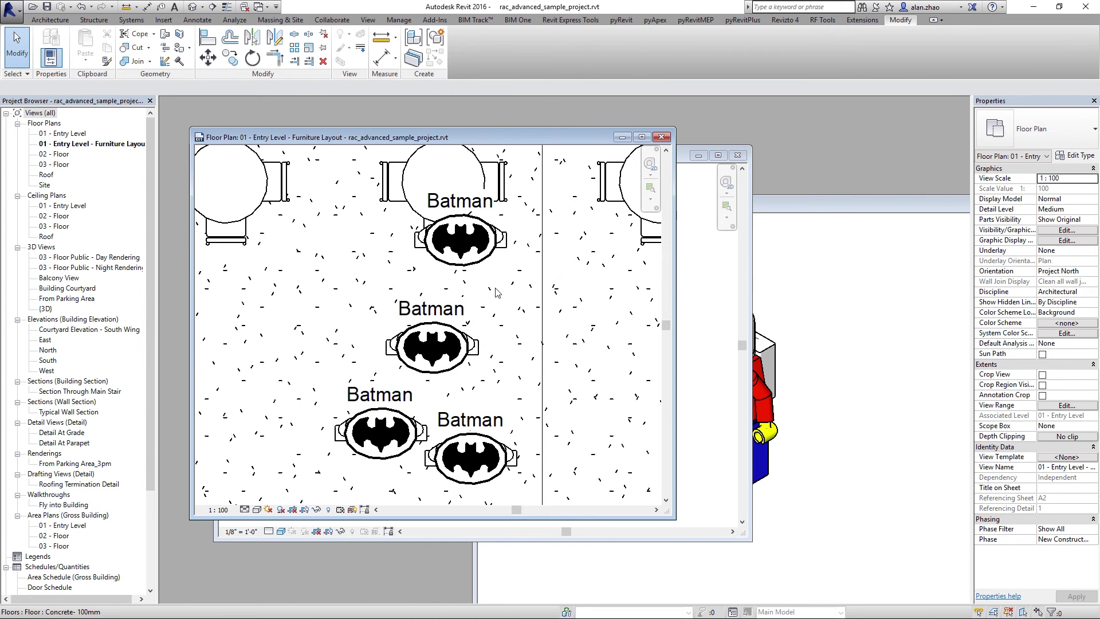
Set the furniture layout plan to Consistent Colors and move the Batman instance at the table onto clear floor
left_click(256, 510)
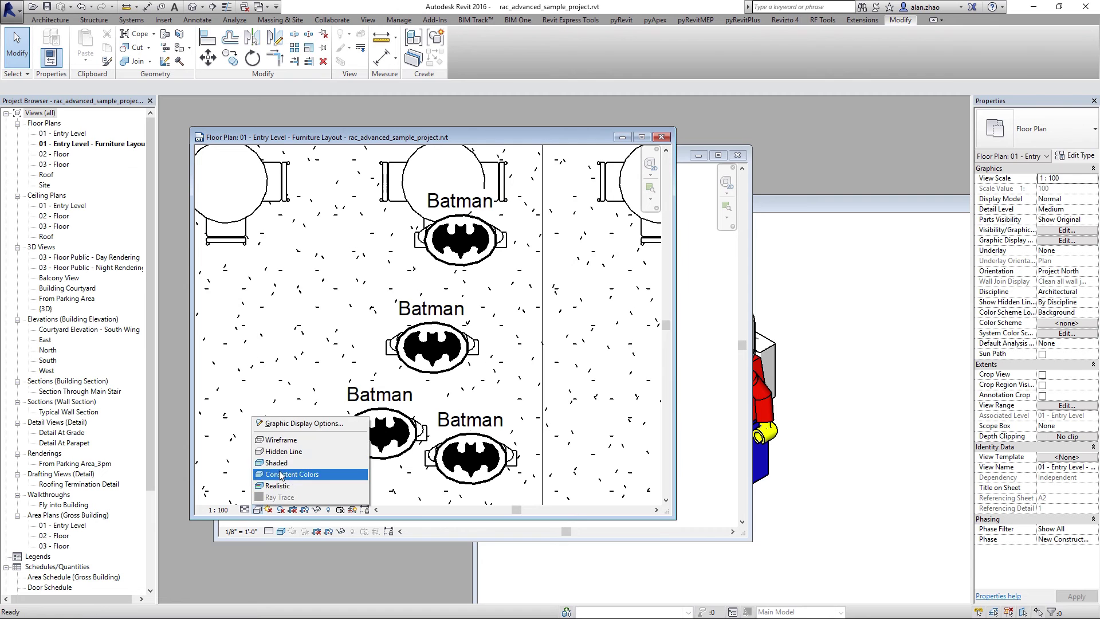
left_click(281, 477)
left_click_drag(471, 261, 342, 322)
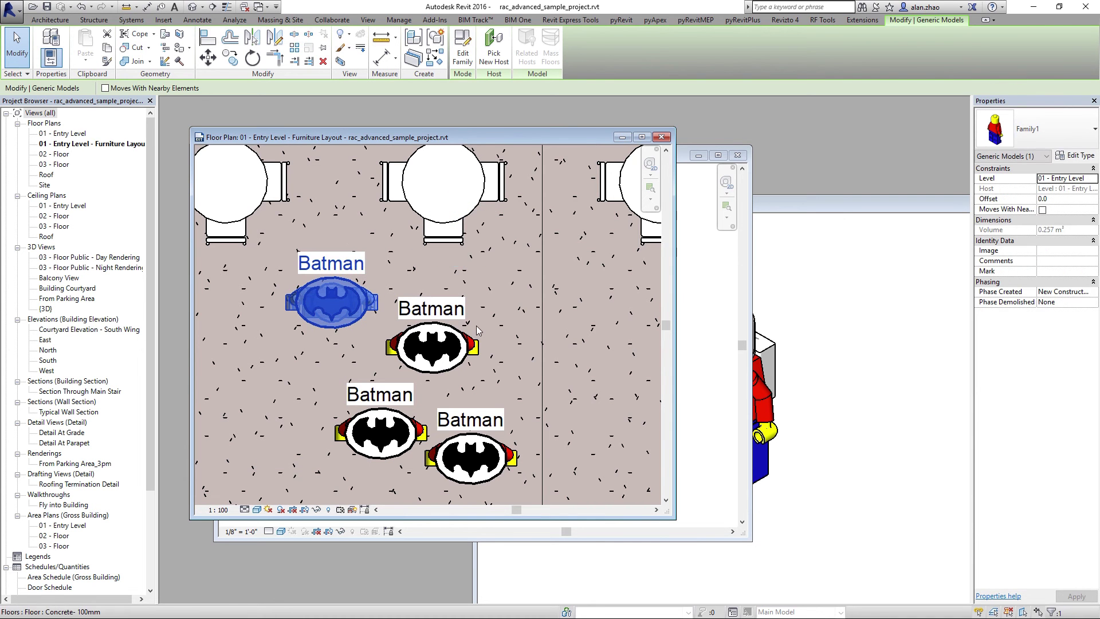
left_click(507, 272)
Isolate the moved Batman instance in the 3D view with a selection box and frame the Lego person
left_click(343, 310)
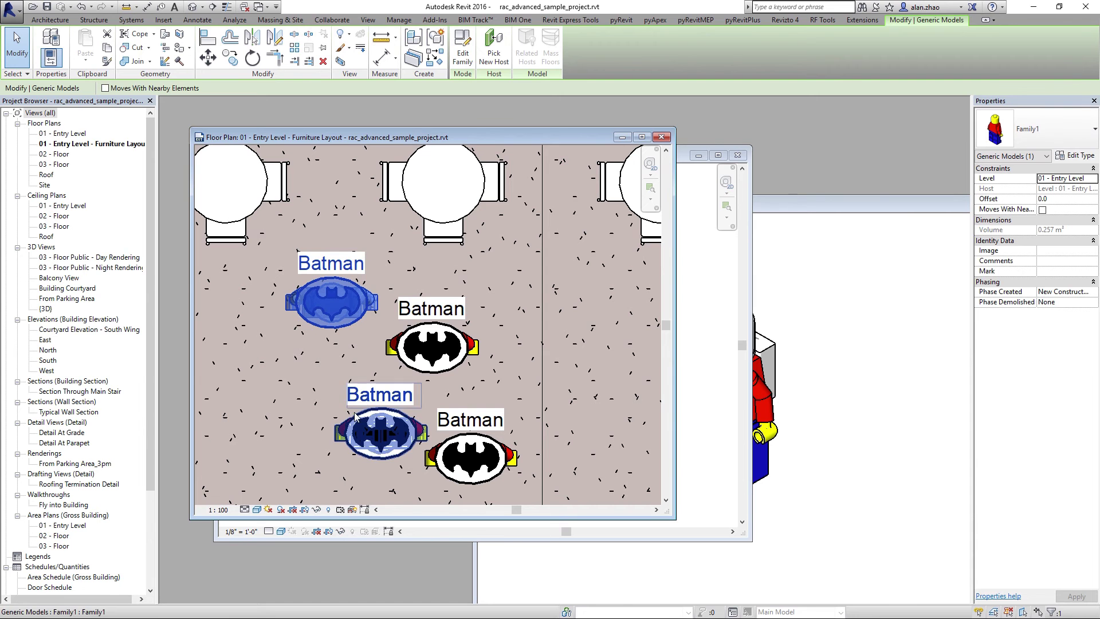
left_click(342, 61)
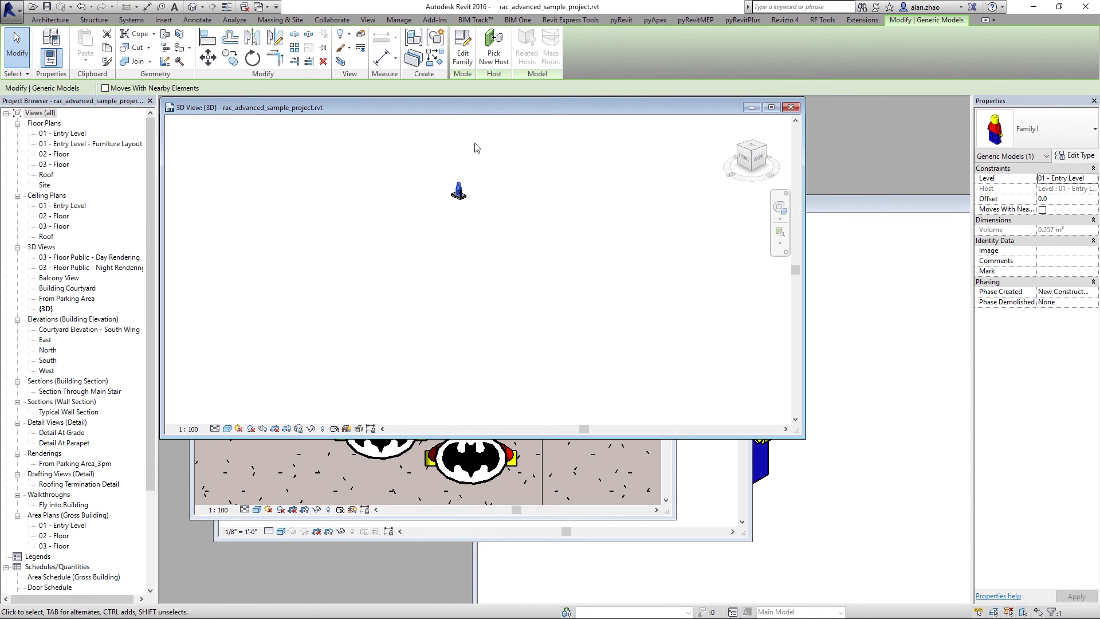
scroll(474, 150, "up", 9)
left_click(371, 325)
scroll(375, 310, "up", 5)
scroll(434, 311, "down", 3)
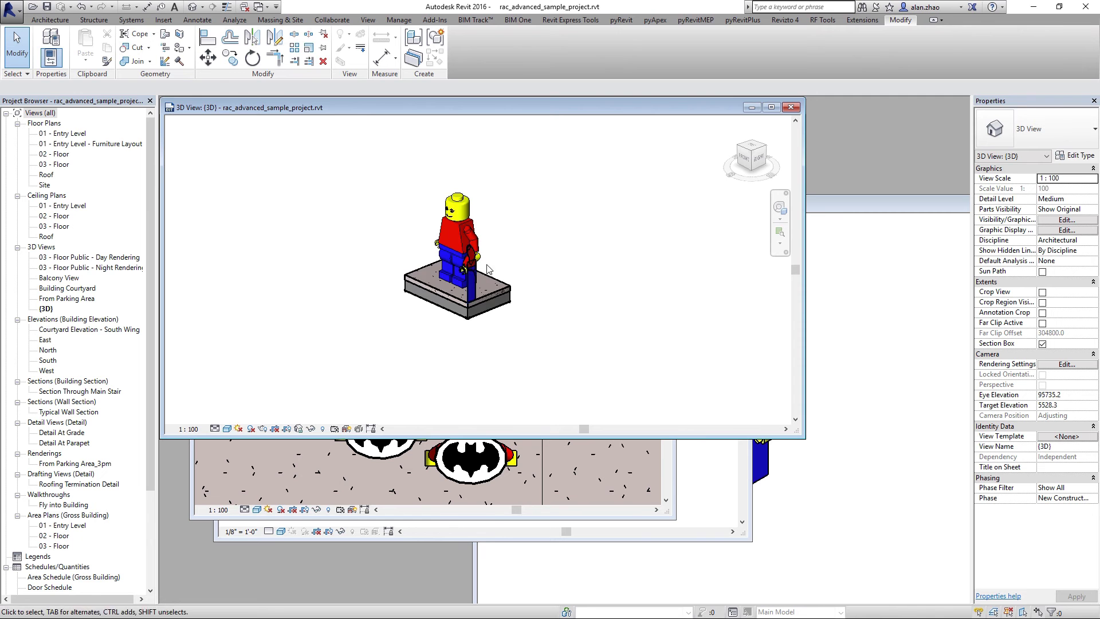
View the isolated Lego person from the front and move the partly cut neighbouring one out of the section box
middle_click_drag(487, 270, 447, 331, "shift")
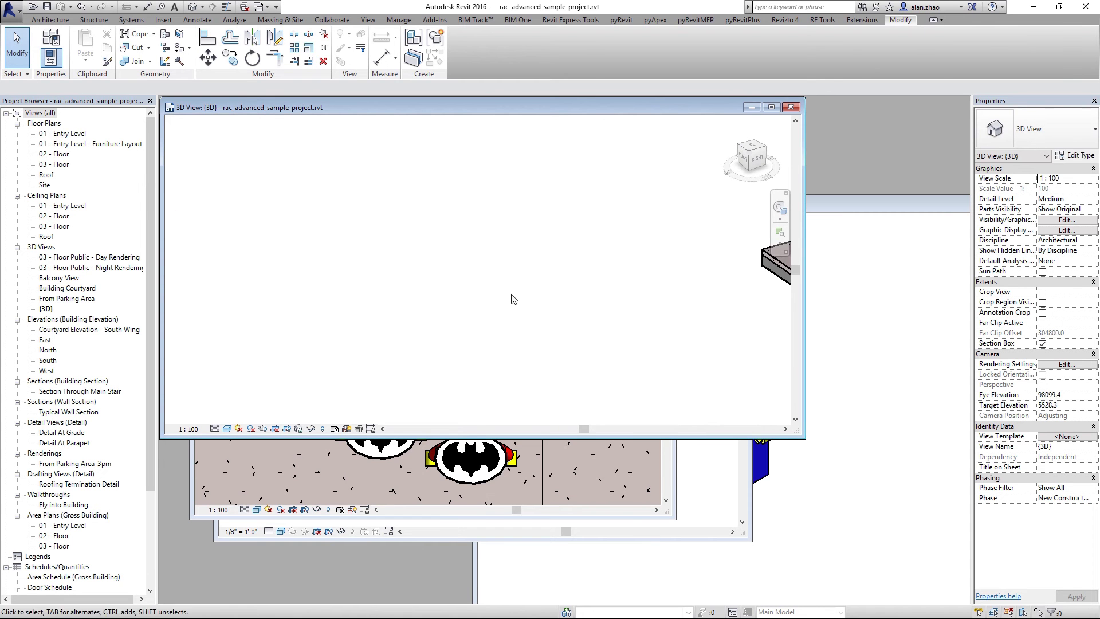
right_click(508, 271)
left_click(550, 379)
scroll(517, 181, "up", 8)
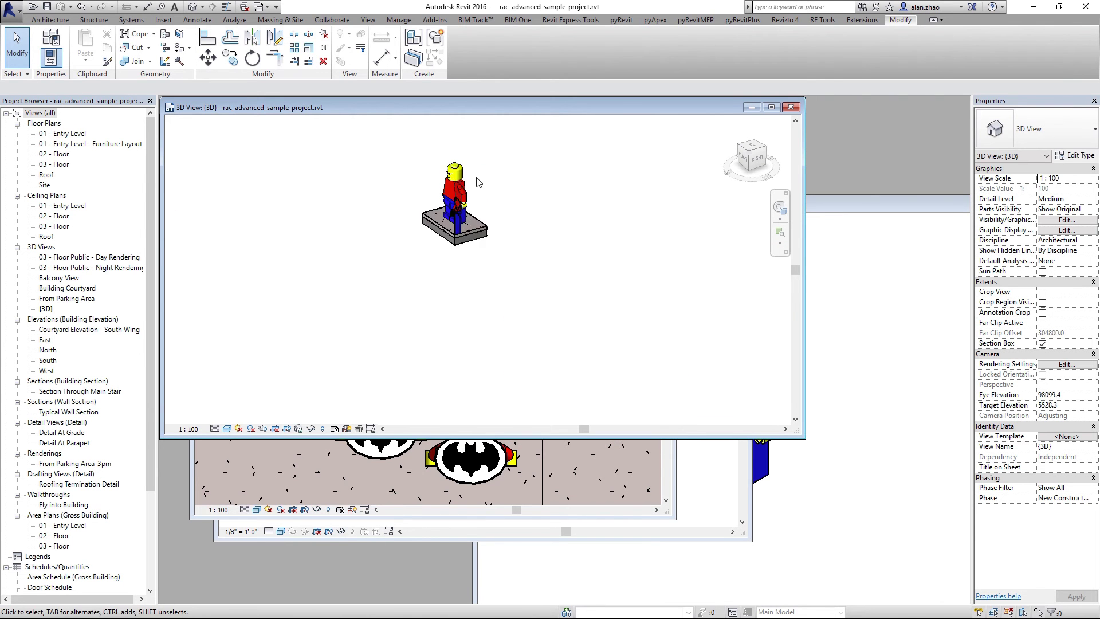
left_click(441, 194)
scroll(445, 186, "up", 3)
middle_click_drag(478, 324, 573, 314, "shift")
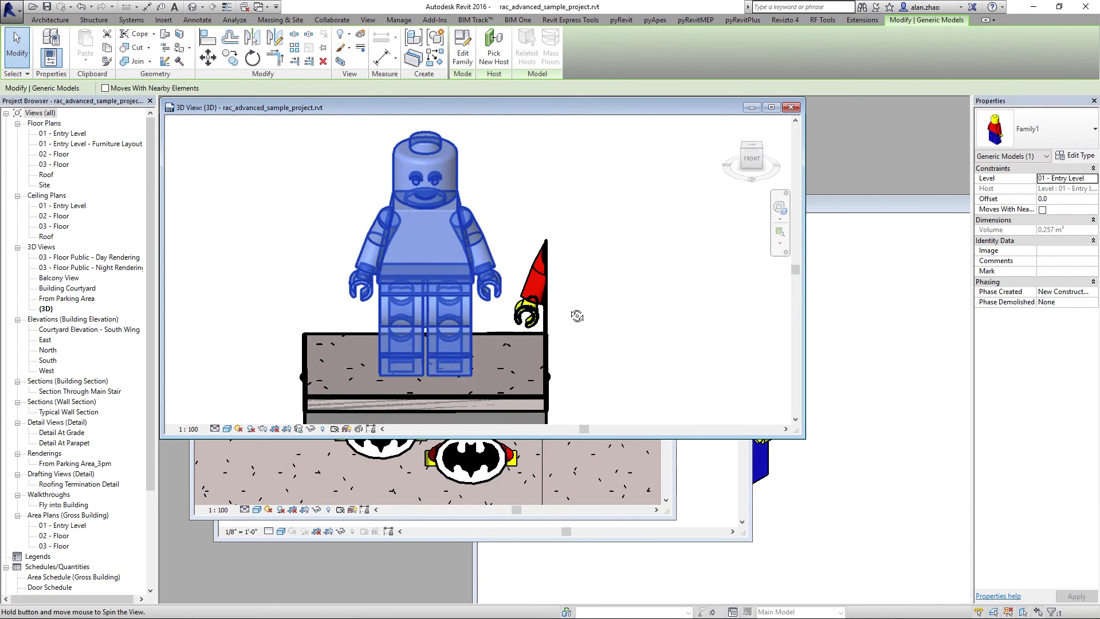
left_click(538, 379)
left_click(542, 307)
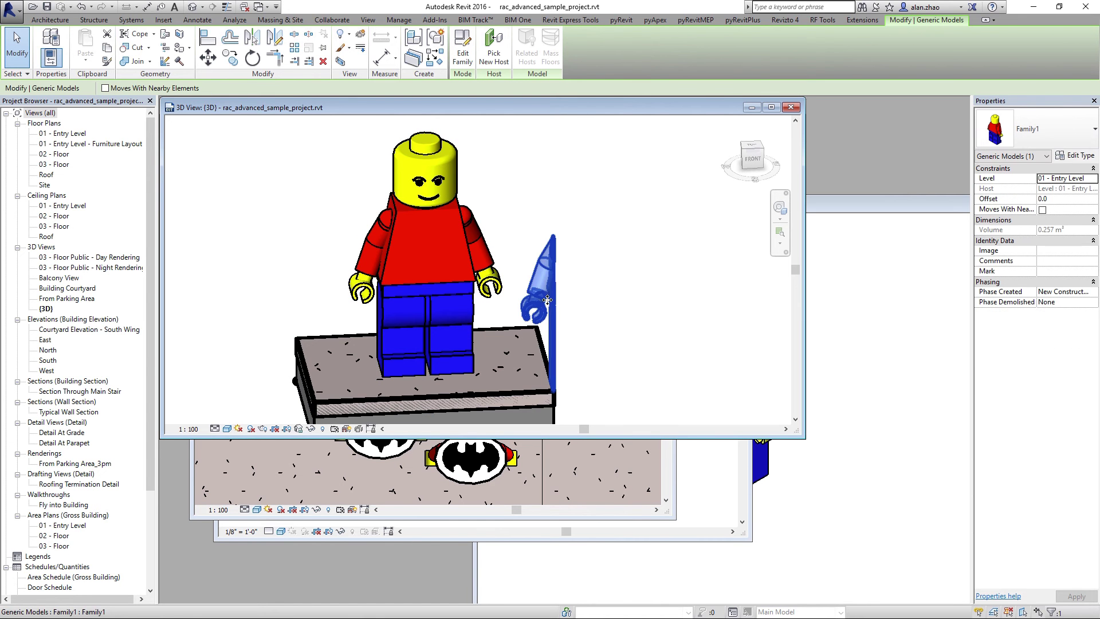
left_click_drag(545, 299, 596, 370)
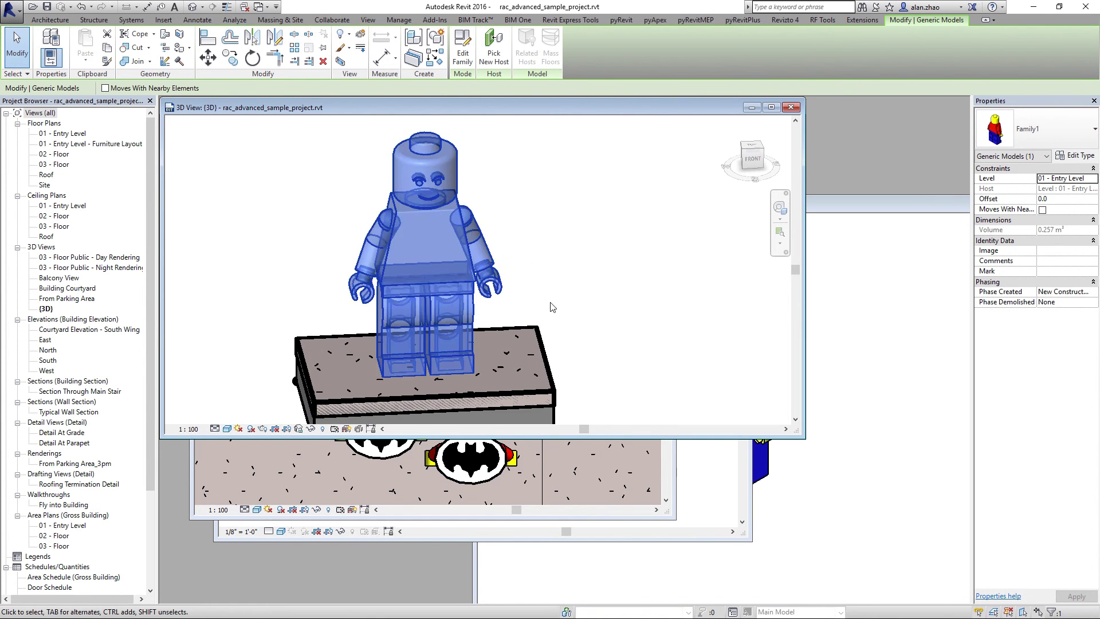
Return to the furniture layout plan to review the Batman instances on the floor, leaving nothing selected
left_click(519, 497)
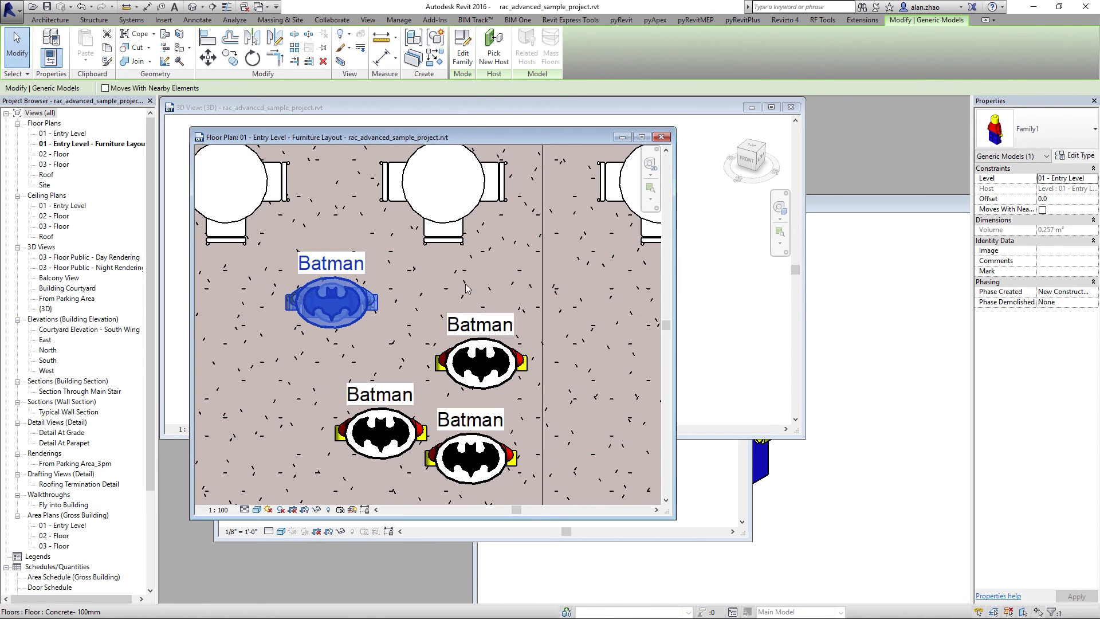
scroll(465, 283, "down", 1)
left_click(482, 286)
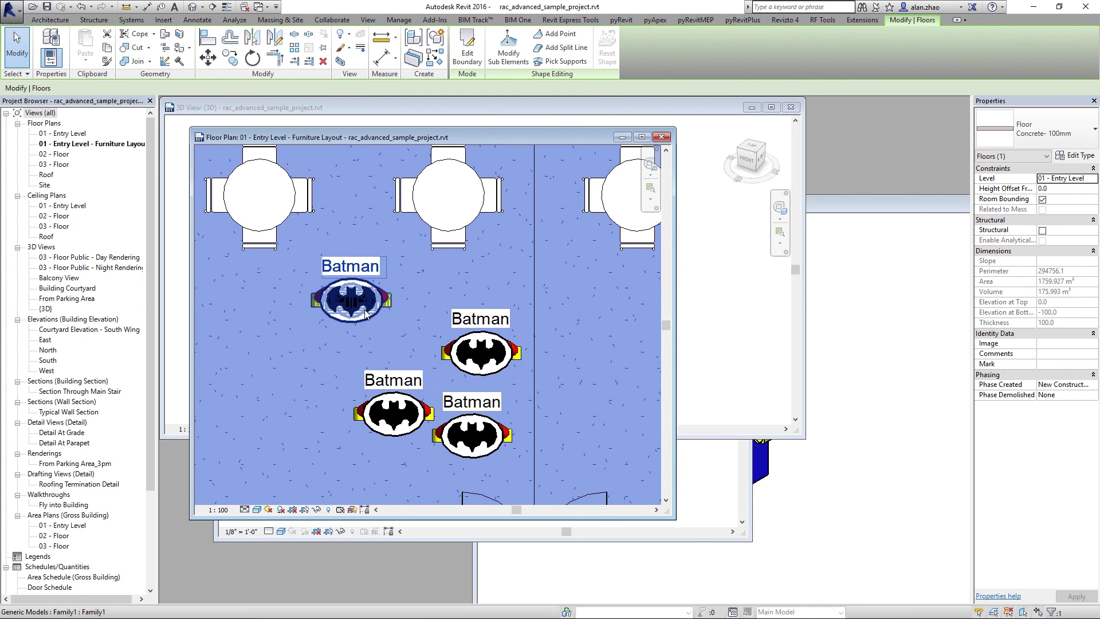
key("Escape")
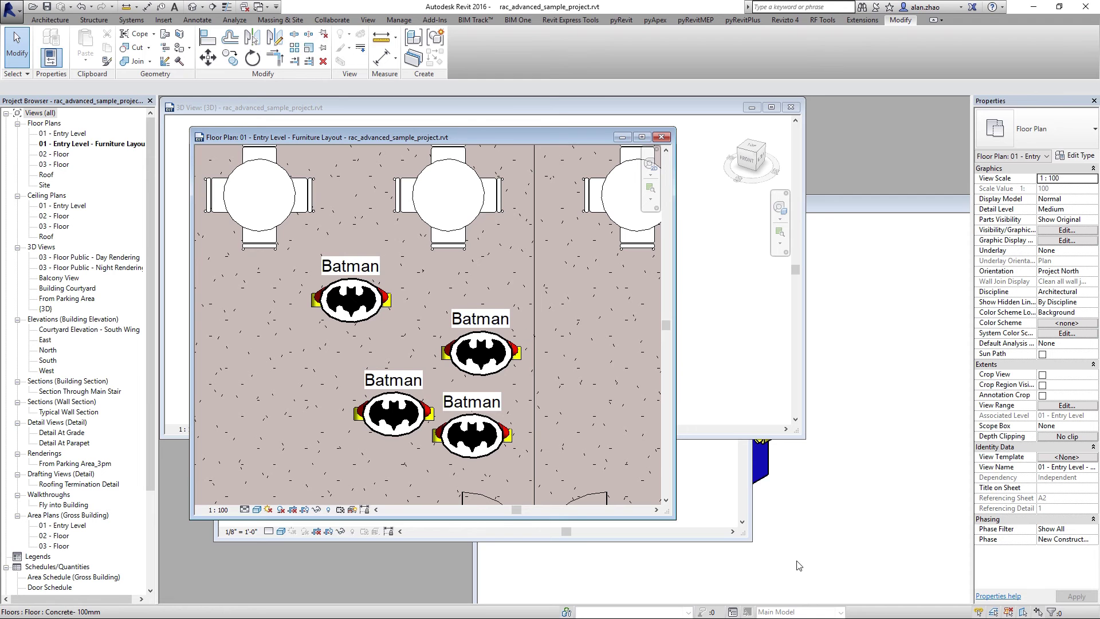
Close the Lego+Person family window and move the Family1 plan beside the project's furniture layout plan
left_click_drag(886, 206, 498, 272)
left_click(697, 270)
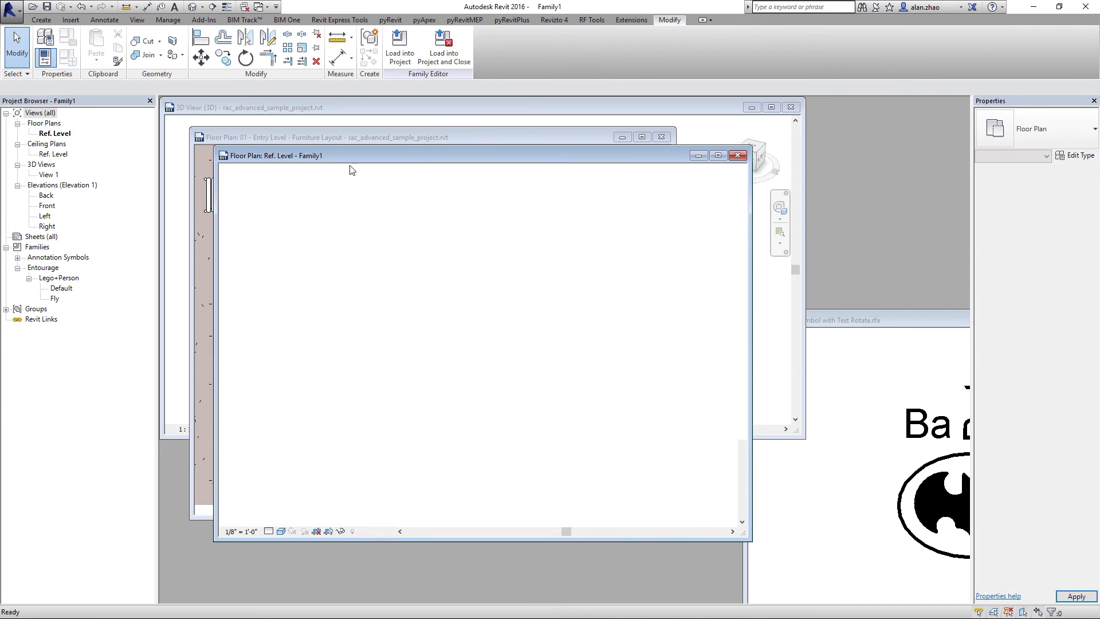
left_click_drag(351, 156, 624, 184)
scroll(625, 340, "down", 4)
scroll(753, 415, "up", 5)
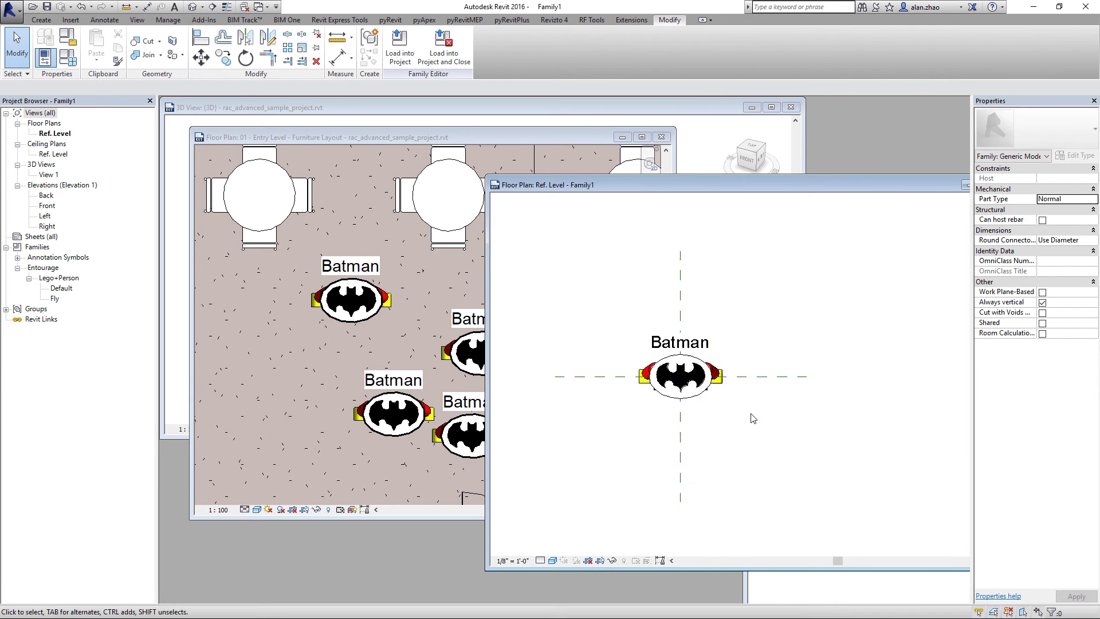
Edit the Plan/RCP display option in the nested Lego person's family element visibility settings
left_click(702, 368)
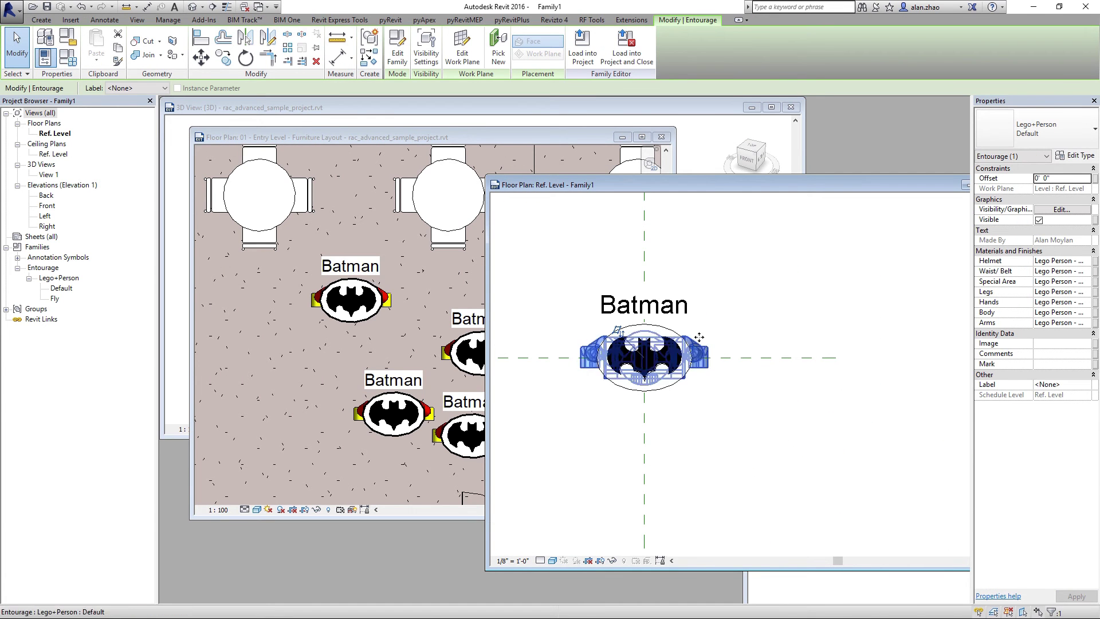
left_click(432, 49)
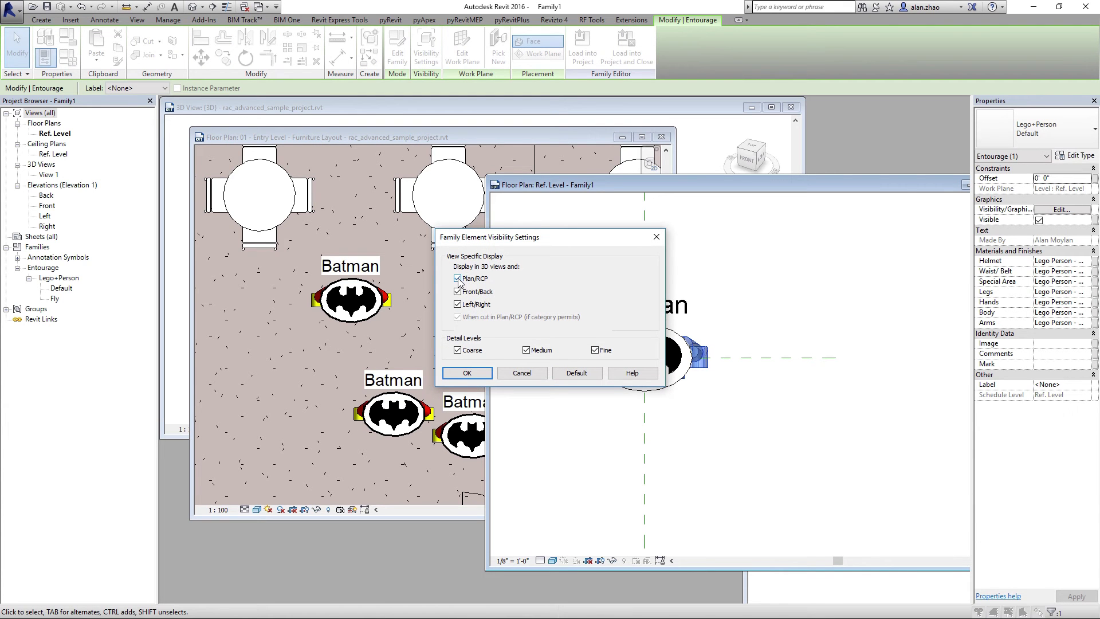
left_click(467, 373)
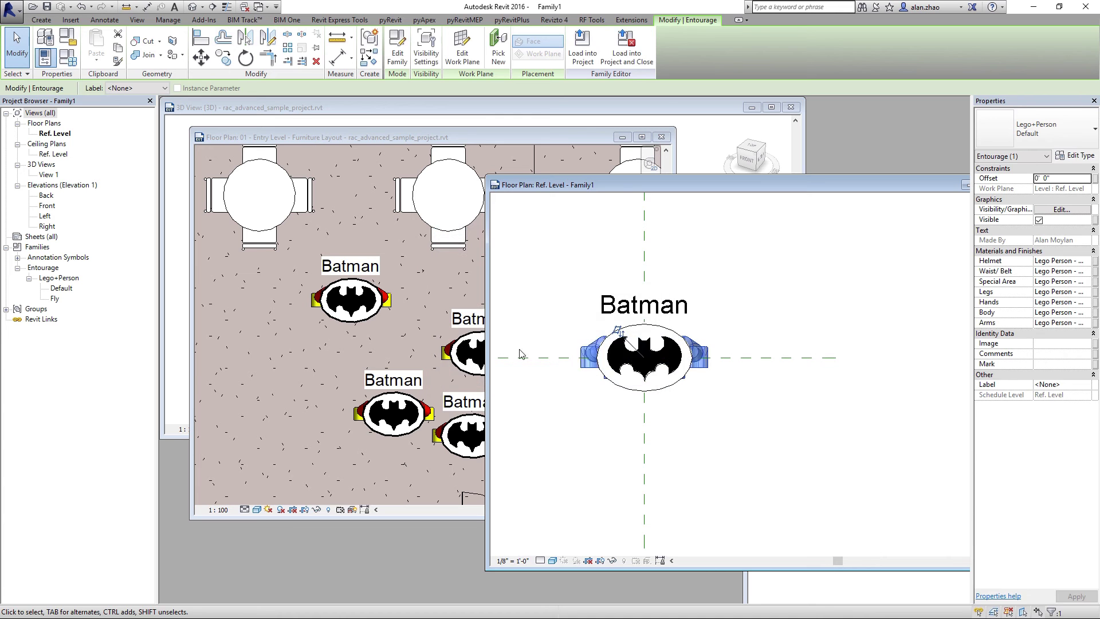
left_click(730, 430)
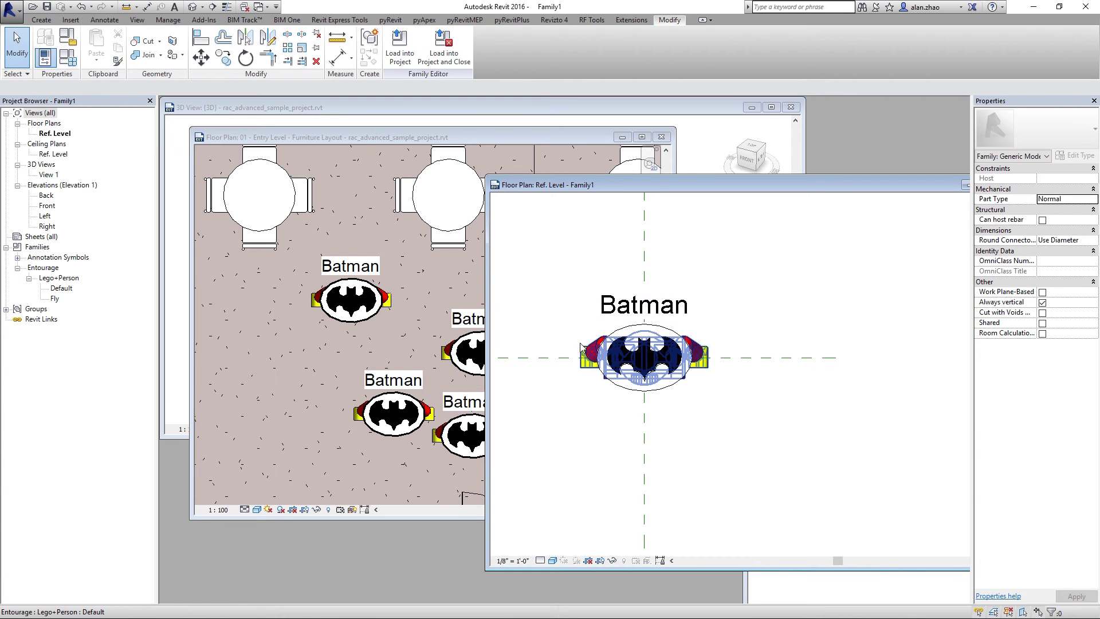
Load Family1 into rac_advanced_sample_project.rvt, overwriting the existing version without its parameter values
left_click_drag(523, 195, 621, 207)
left_click(400, 49)
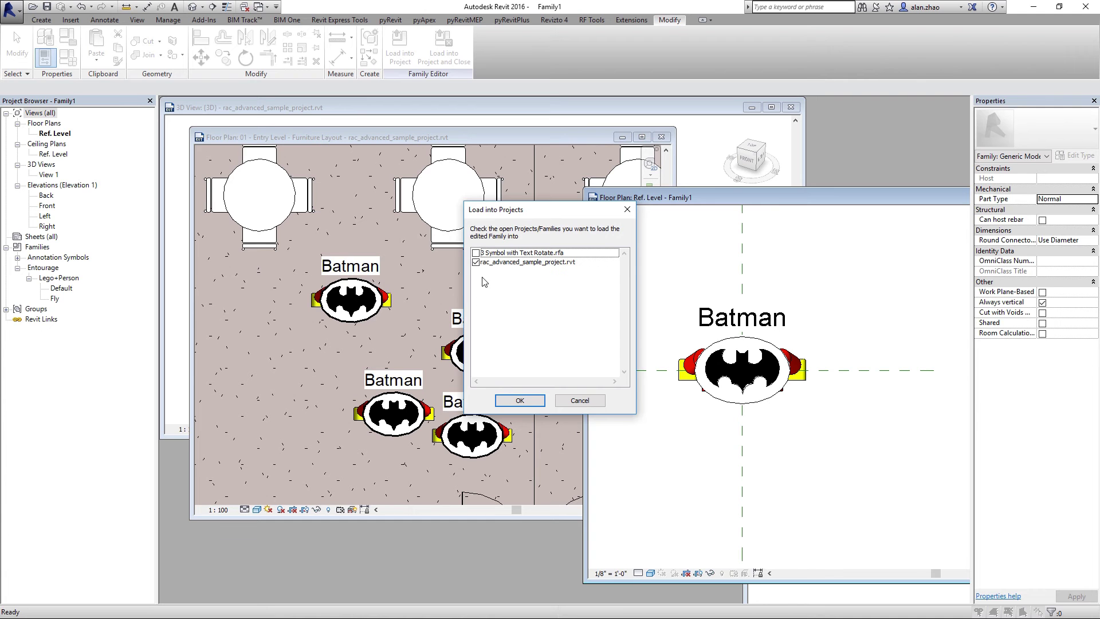
left_click(520, 400)
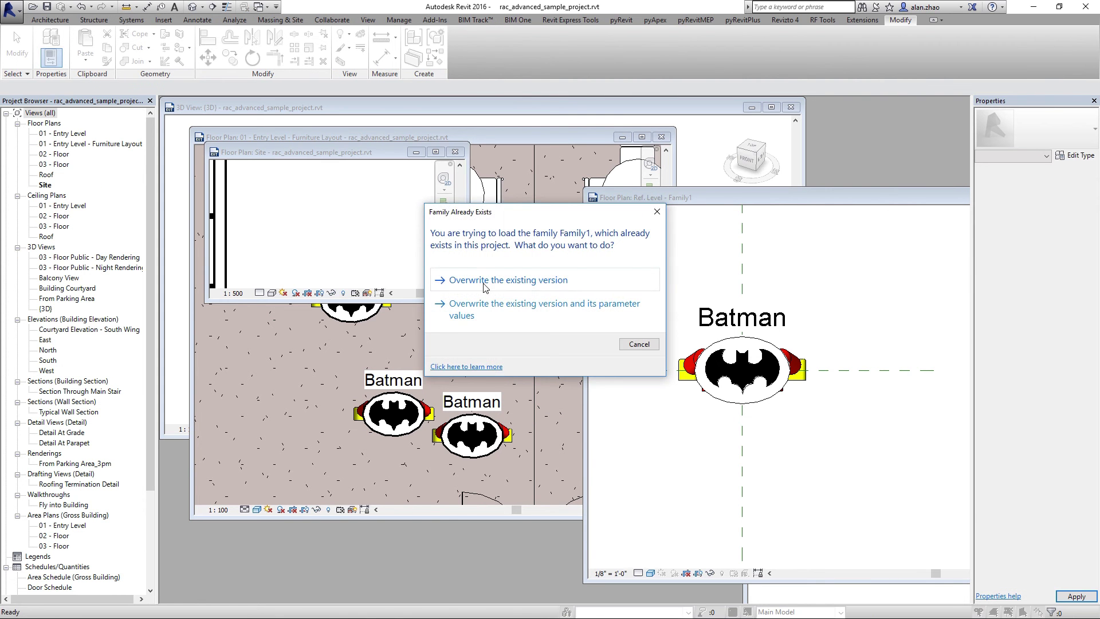
left_click(484, 283)
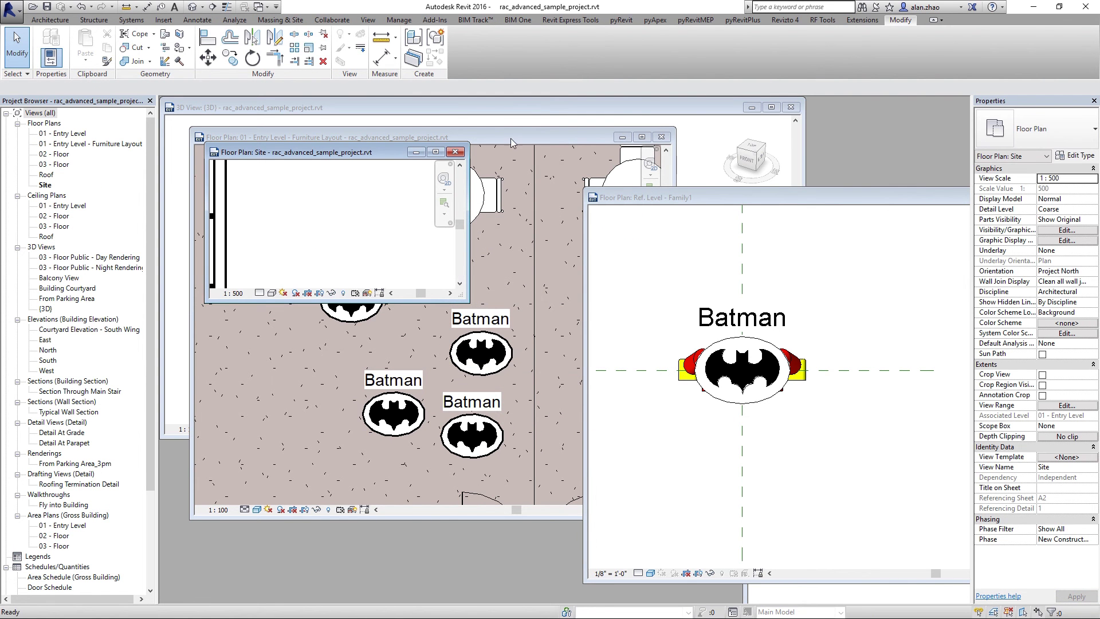
Inspect the reloaded Family1 instances in the {3D} view and the Entry Level furniture layout plan
left_click(511, 139)
left_click(413, 106)
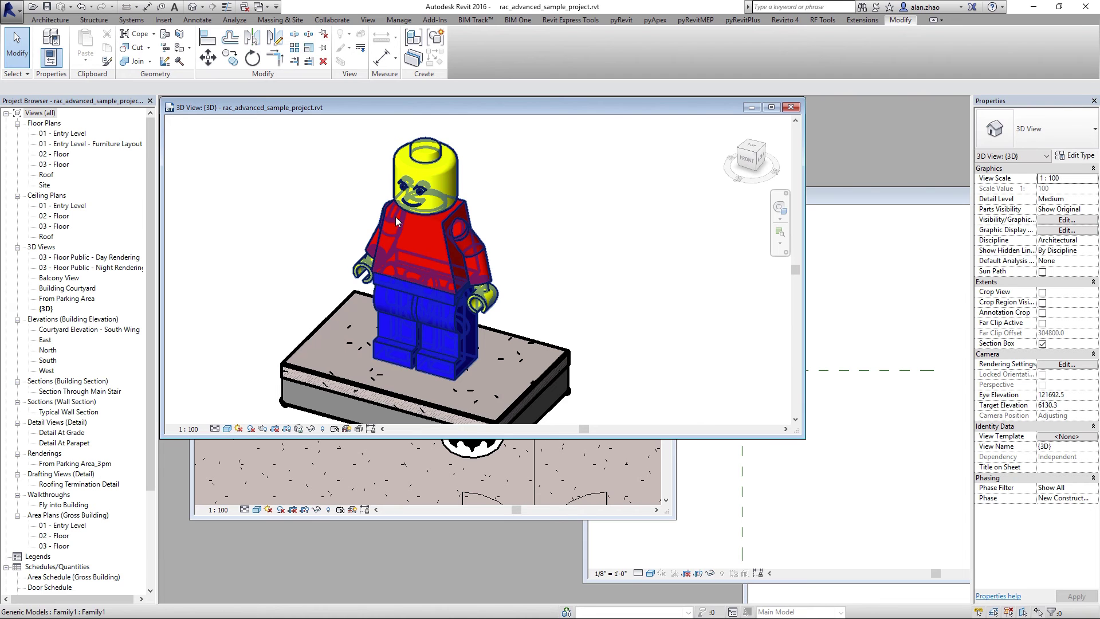
scroll(377, 277, "down", 1)
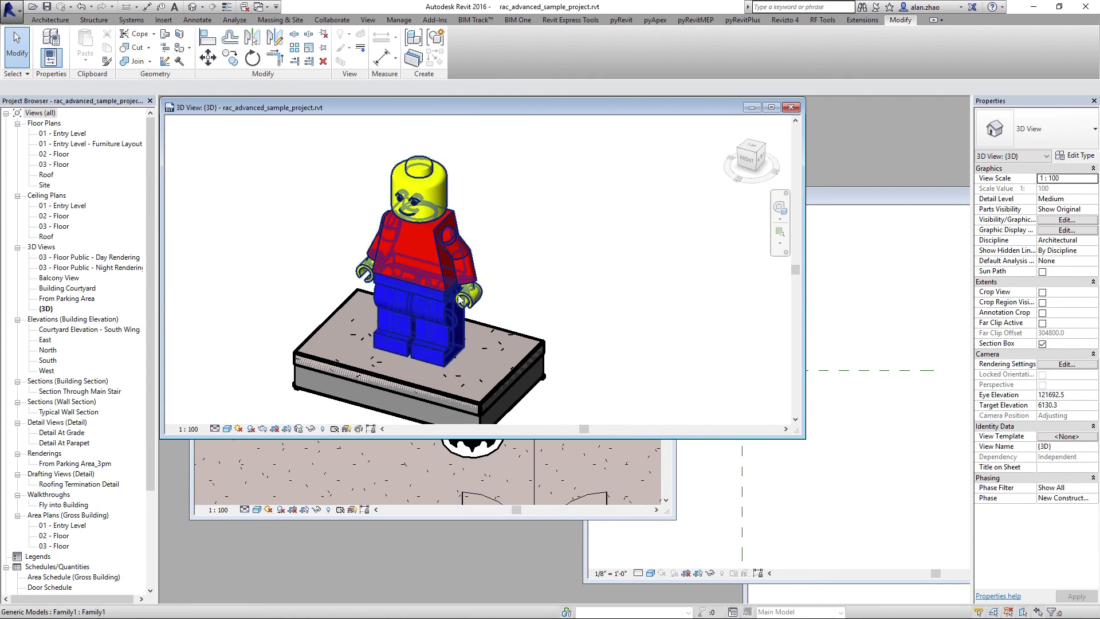
left_click(363, 279)
left_click(424, 519)
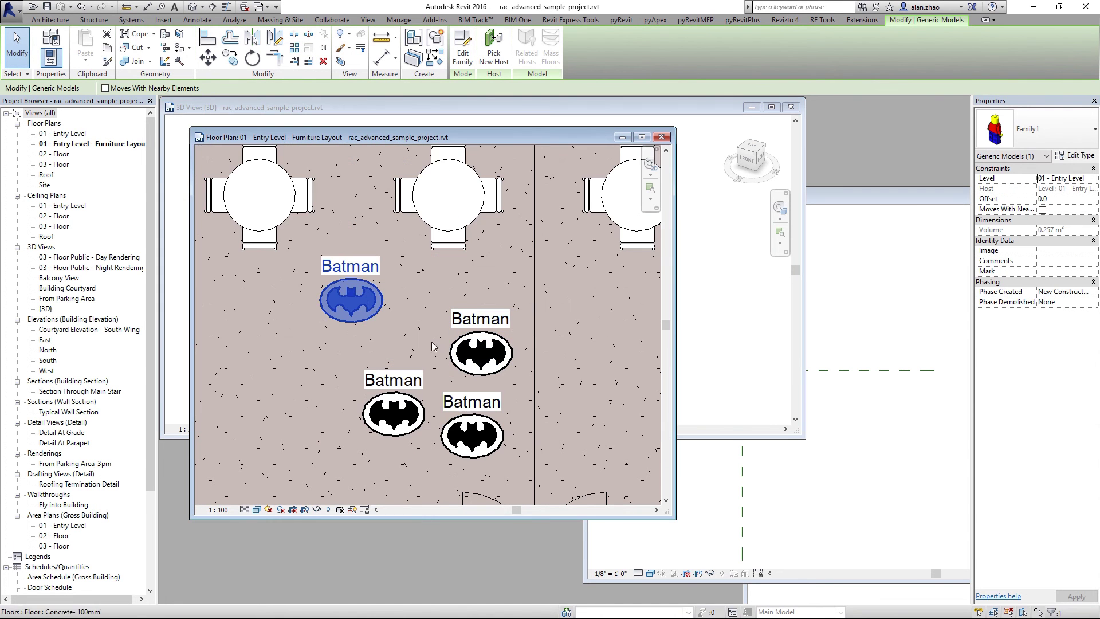
left_click(366, 343)
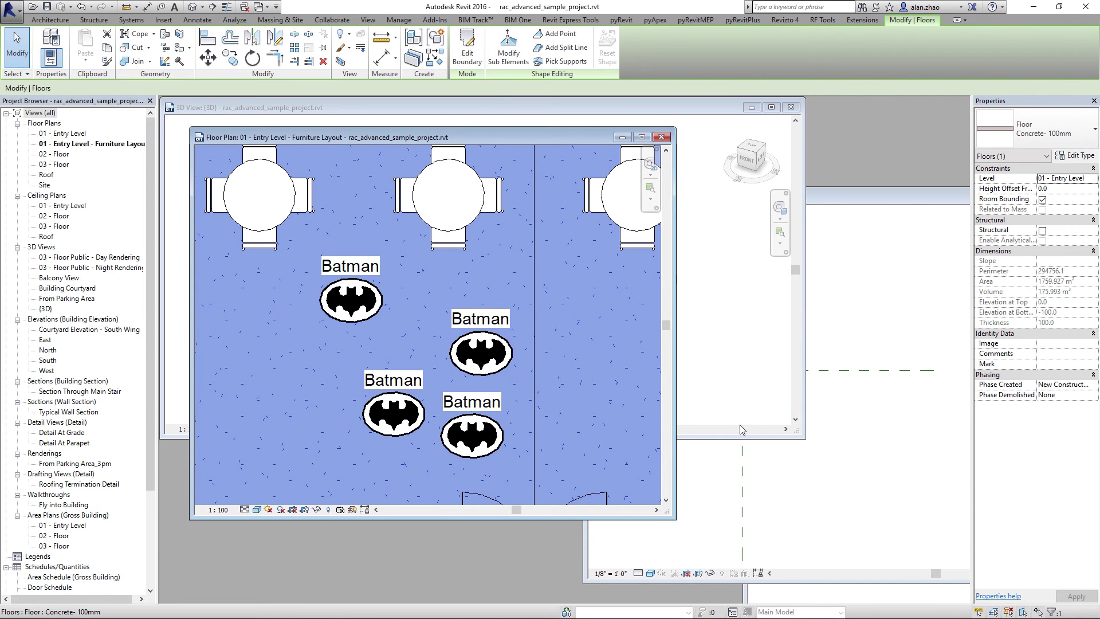
Set the nested Lego person in Family1 to display in Plan/RCP and hide it at the Coarse detail level
left_click(848, 467)
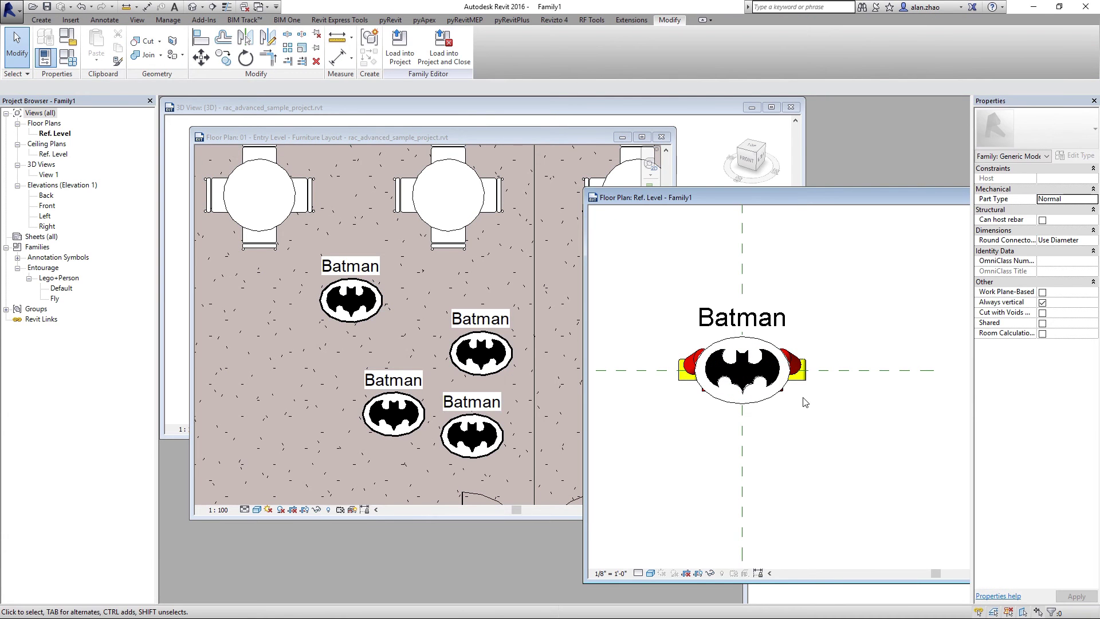
left_click(798, 374)
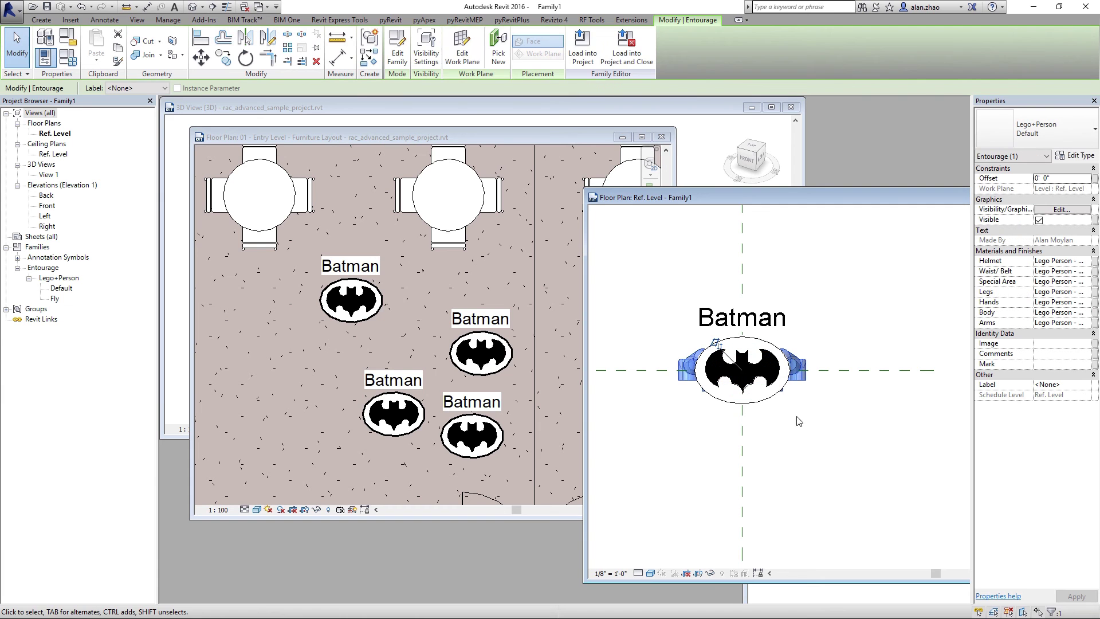
left_click(439, 56)
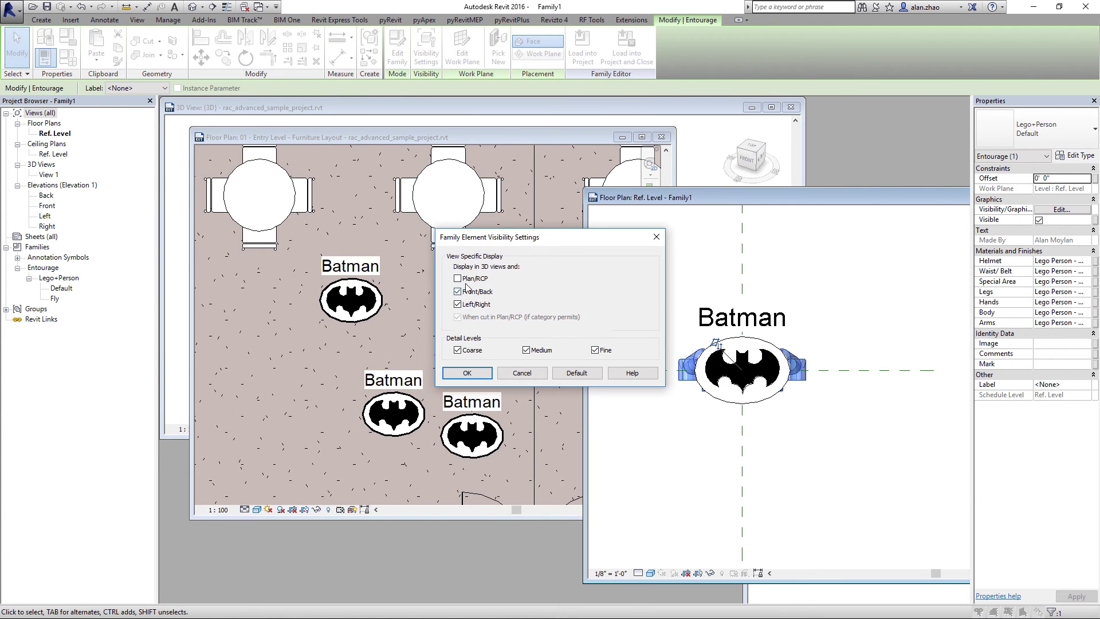
left_click(457, 350)
left_click(467, 373)
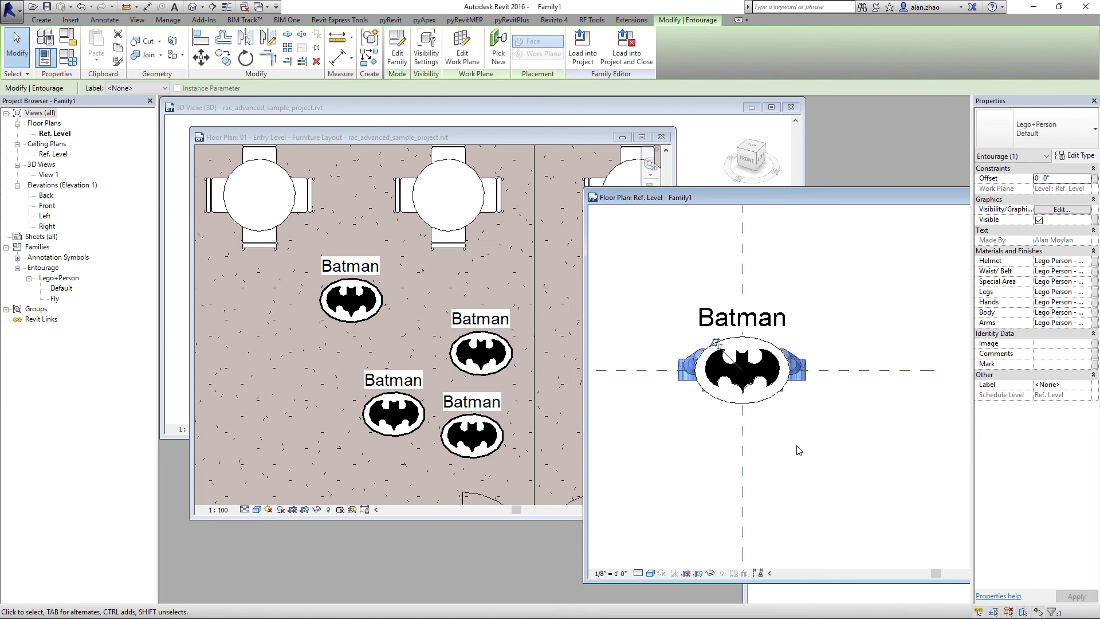
left_click(835, 459)
Make both nested Batman annotations in Family1 visible only at the Coarse detail level, with Medium and Fine off
scroll(749, 412, "up", 2)
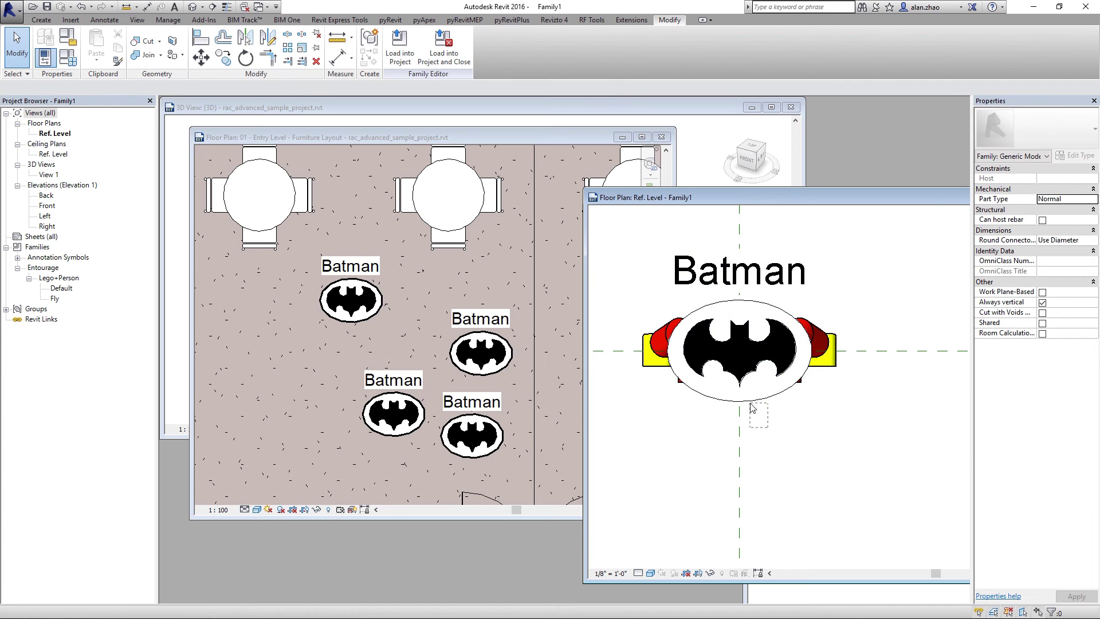
left_click_drag(753, 408, 665, 246)
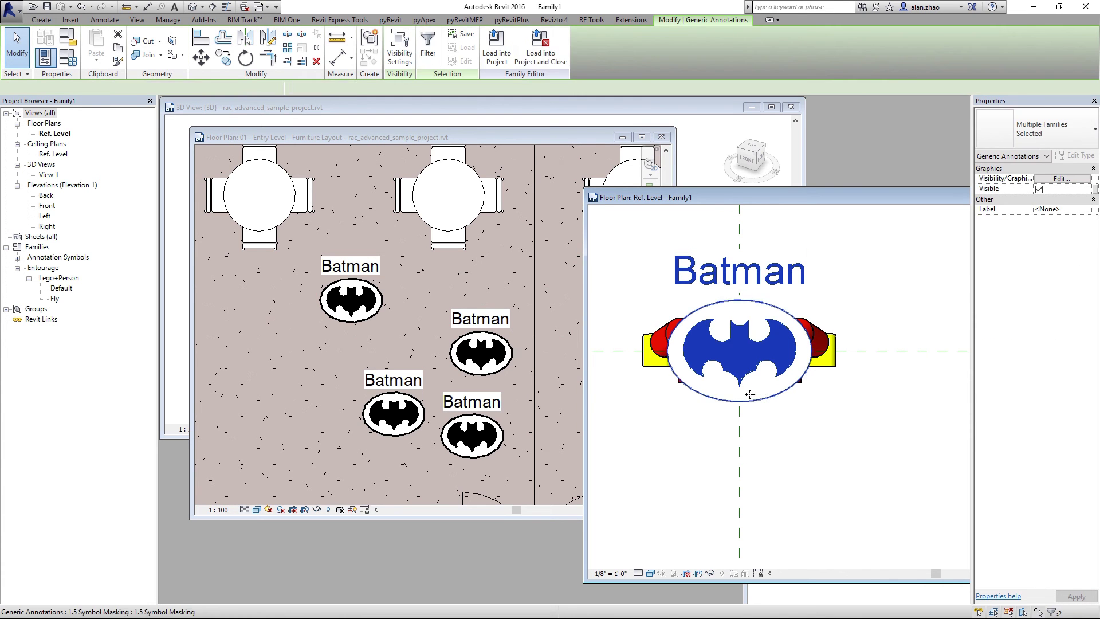
left_click(427, 55)
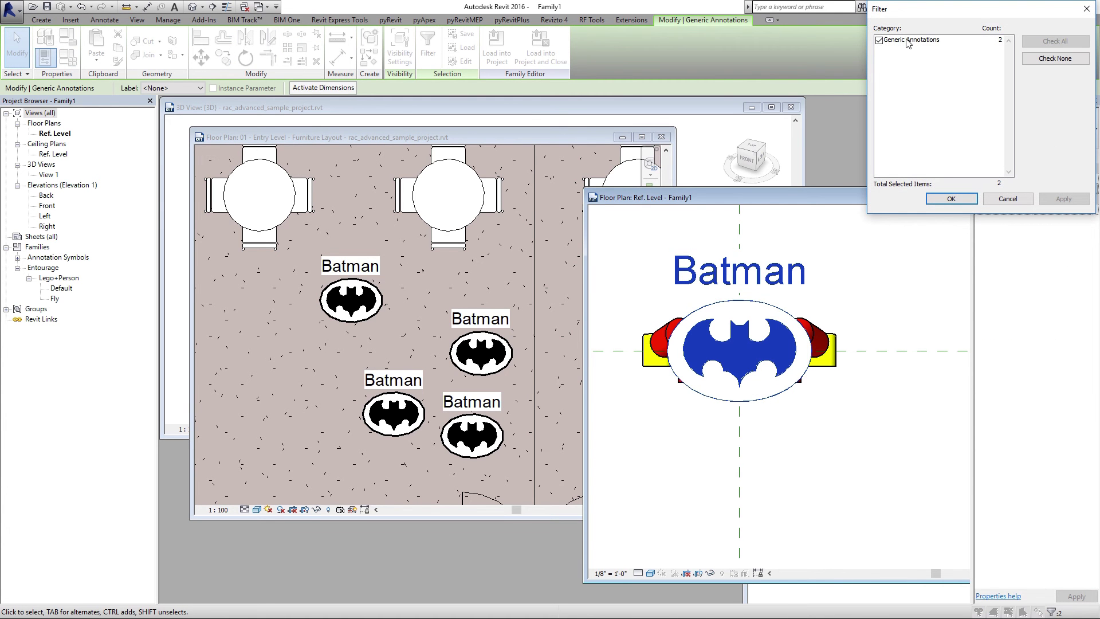
left_click(1008, 197)
left_click(399, 52)
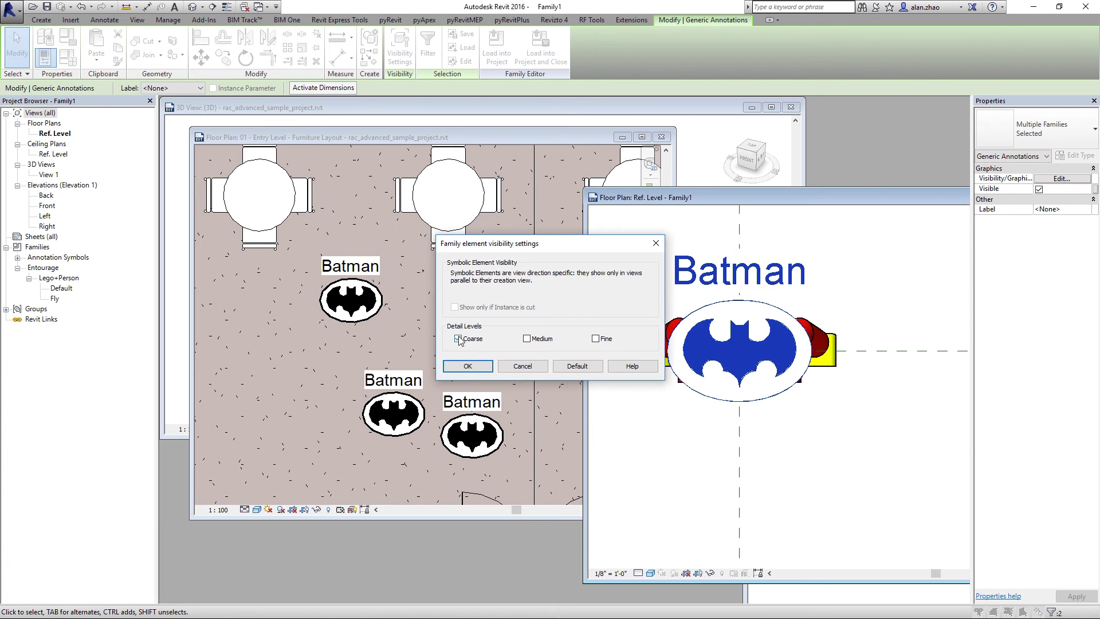
left_click(468, 366)
left_click(670, 418)
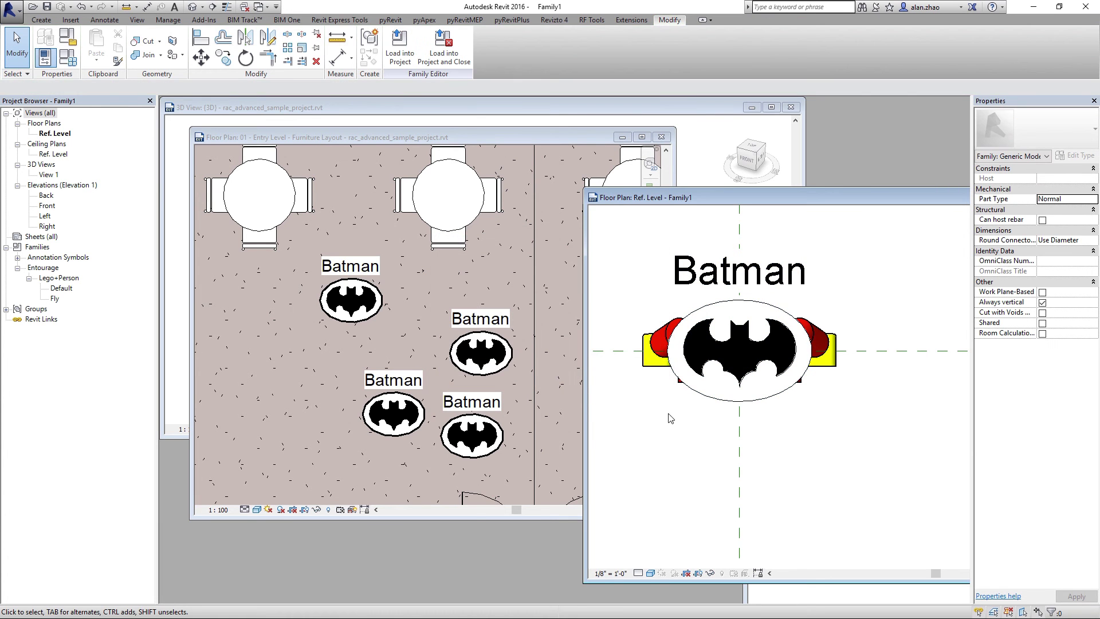
Rearrange the Family1, furniture layout and 3D view windows to expose the Site plan window
left_click_drag(623, 201, 738, 221)
left_click_drag(328, 138, 402, 178)
left_click_drag(332, 111, 297, 369)
left_click(403, 178)
left_click_drag(402, 181, 490, 141)
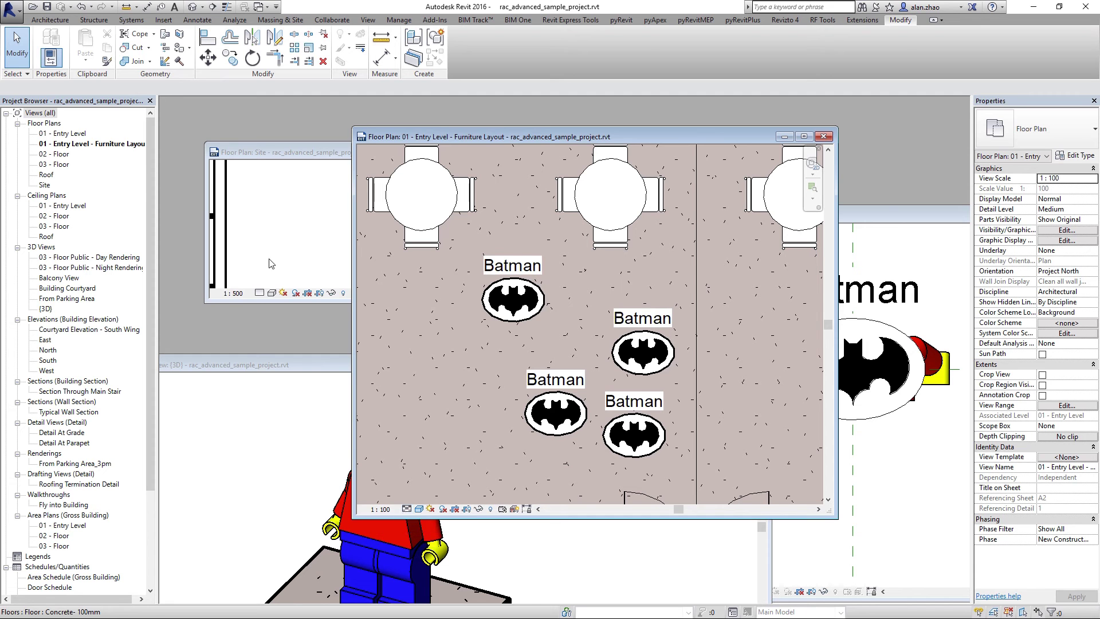
Enlarge the Site plan window, examine its Batman instances and place it beside the furniture layout plan
left_click(280, 236)
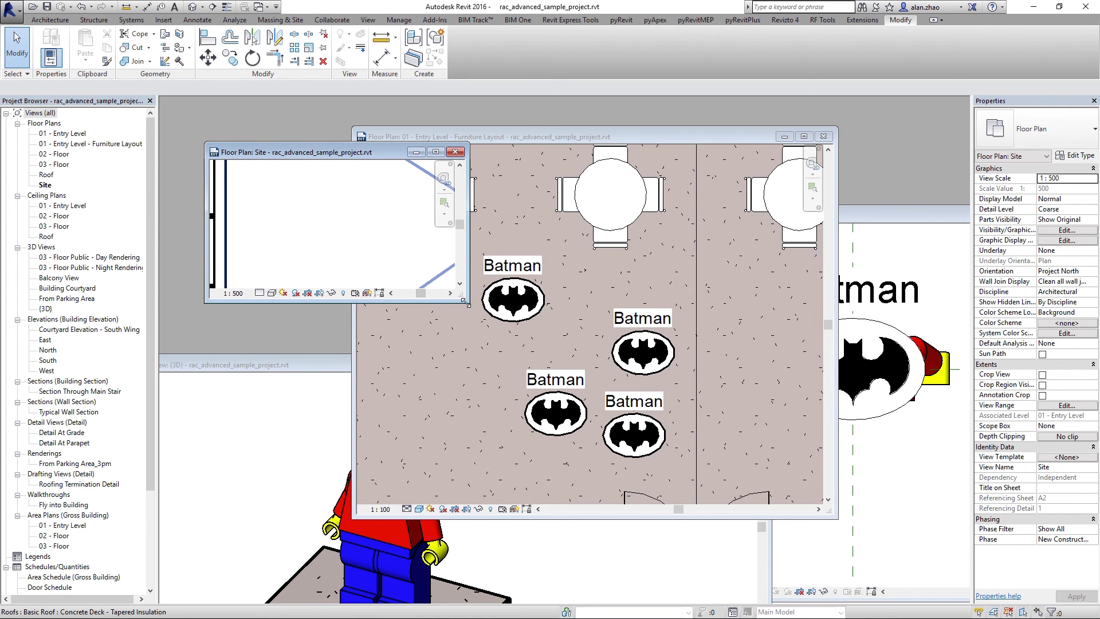
left_click_drag(468, 302, 768, 539)
scroll(351, 383, "down", 5)
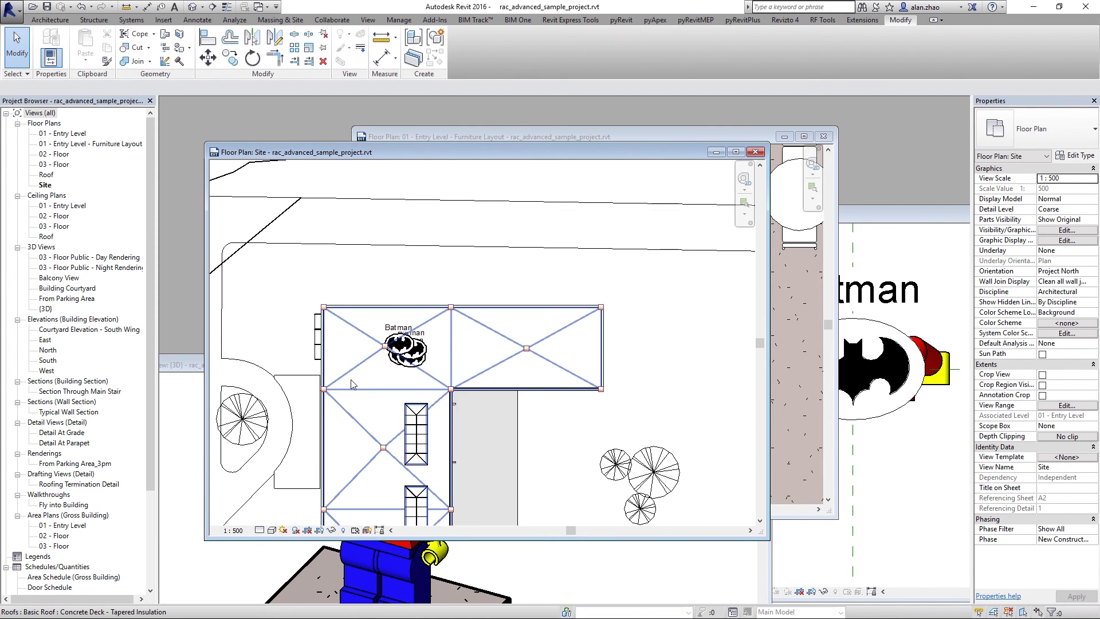
scroll(352, 383, "up", 5)
left_click(368, 352)
scroll(367, 353, "down", 1)
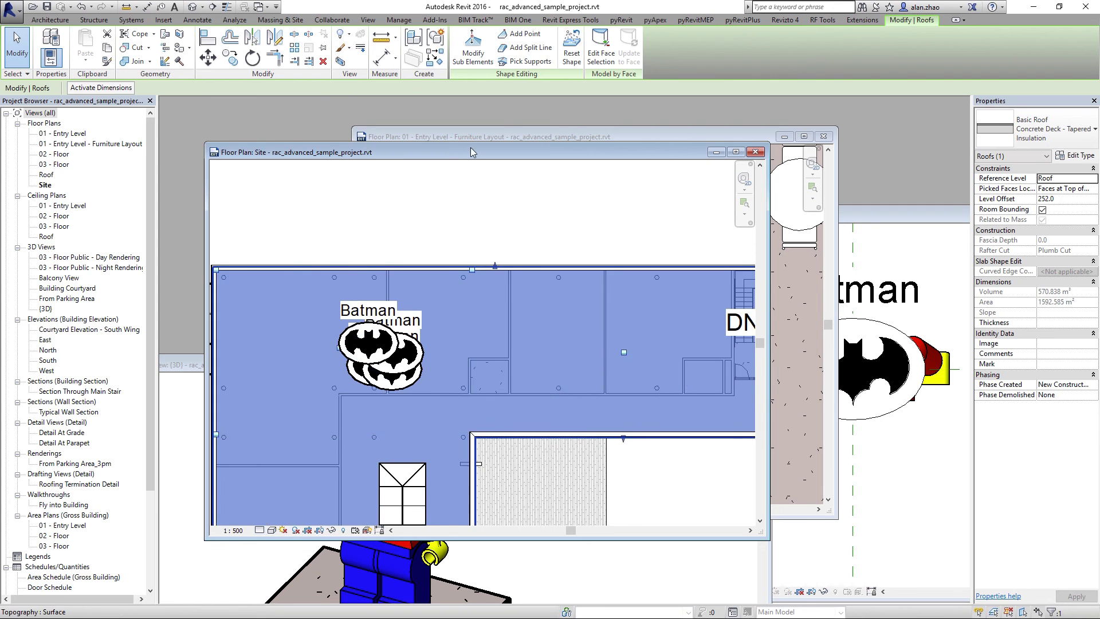
left_click_drag(470, 150, 297, 130)
Move the Family1 plan window aside and reload the family into rac_advanced_sample_project.rvt, overwriting the existing version
left_click(673, 286)
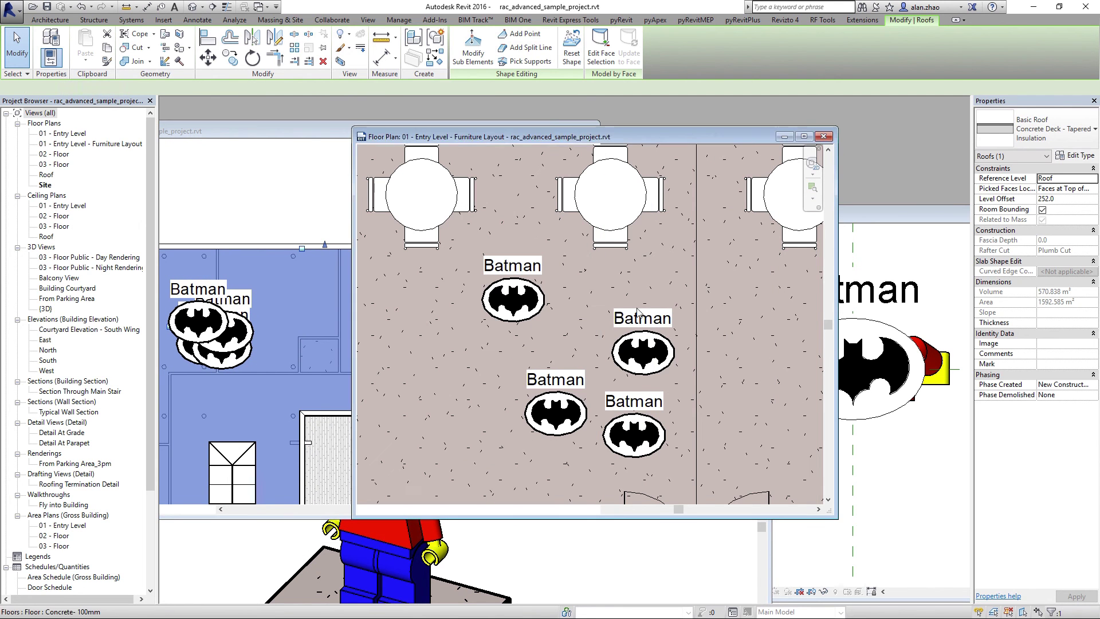
left_click(884, 460)
left_click(811, 265)
left_click_drag(782, 215, 841, 227)
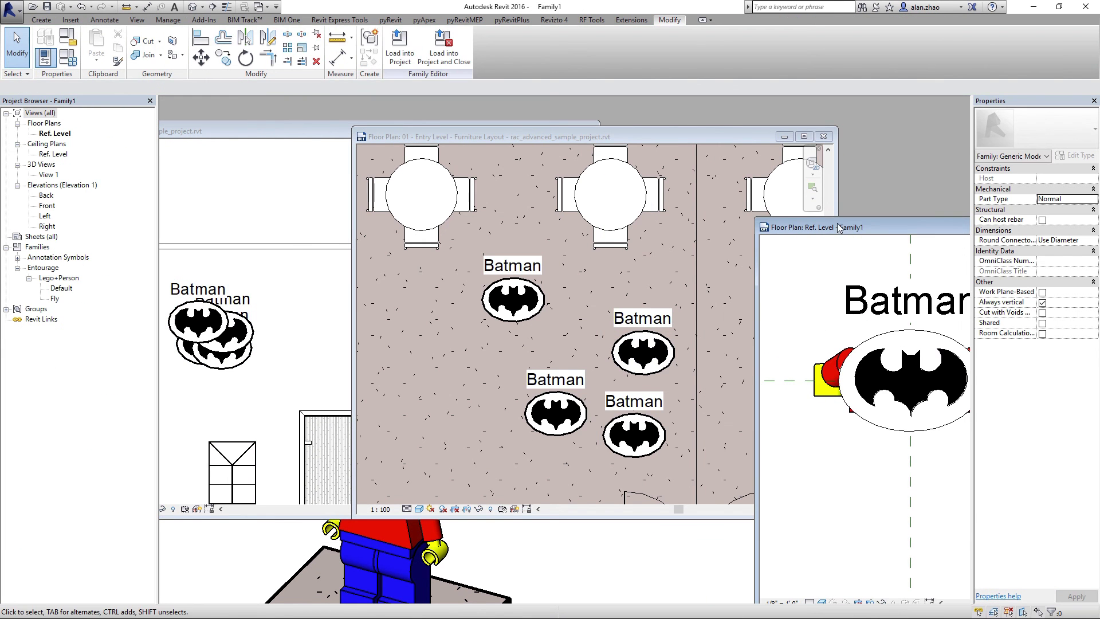
left_click(400, 49)
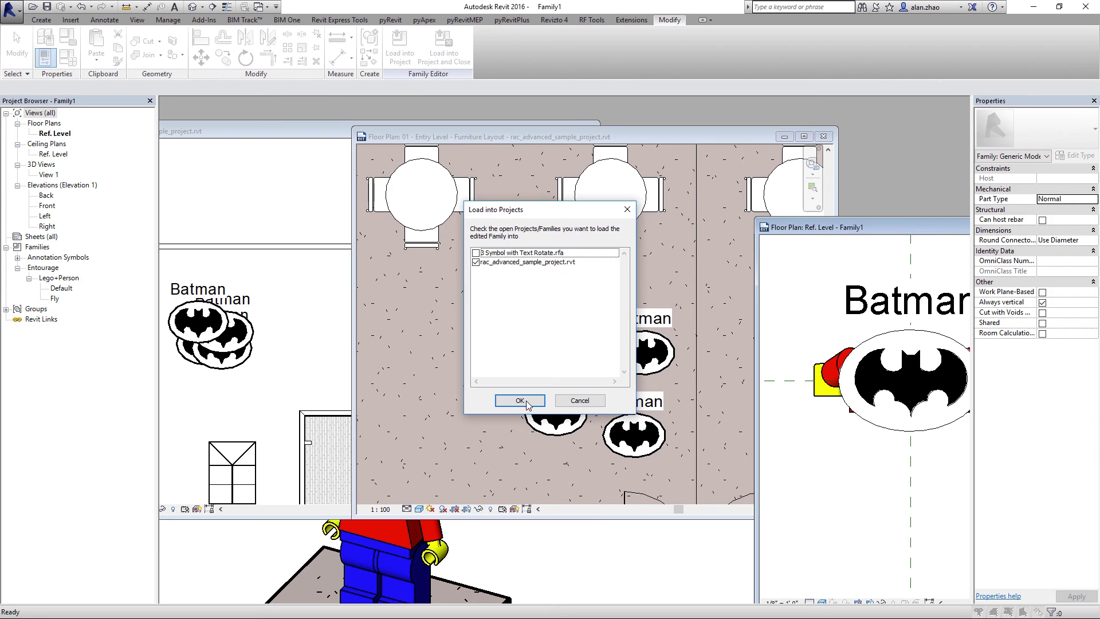
left_click(520, 401)
left_click(509, 282)
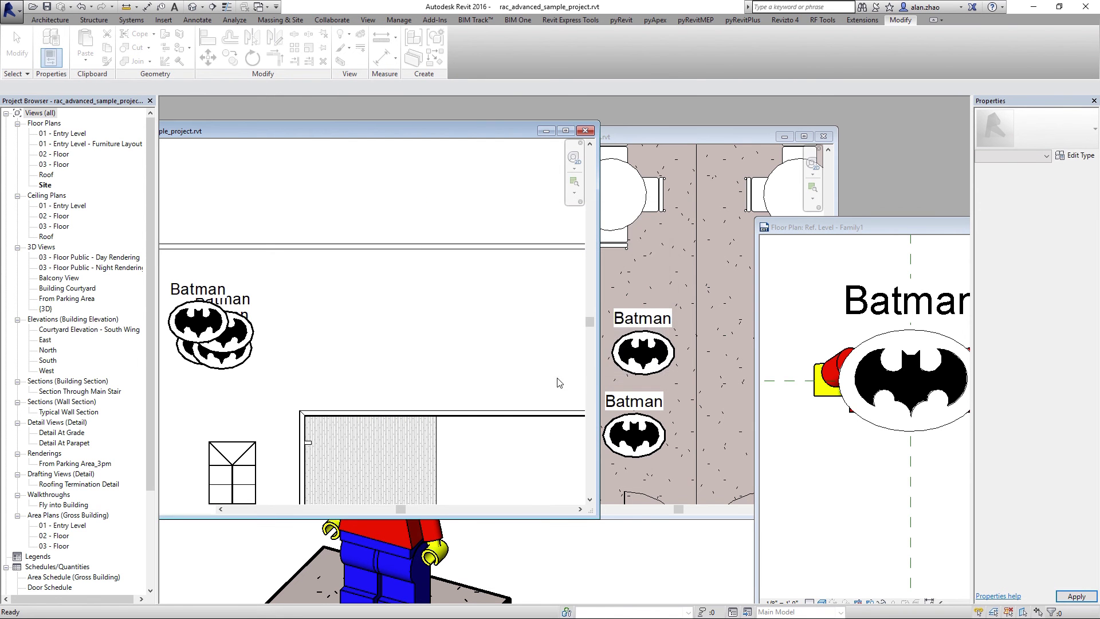
Compare how the Family1 instances display in the furniture layout plan and in the Site plan
left_click(693, 133)
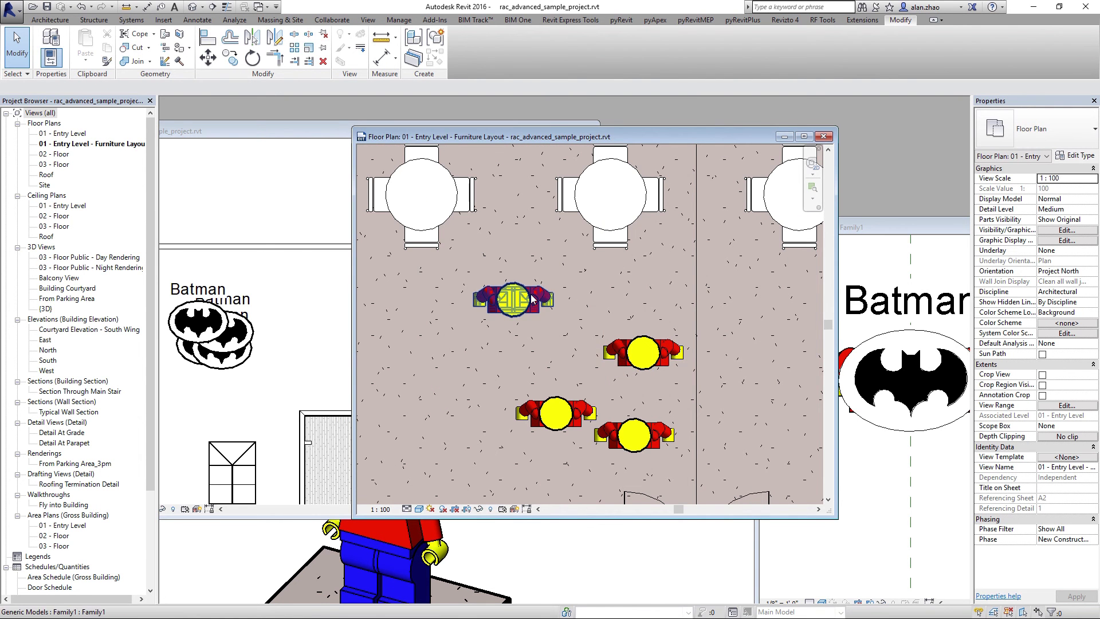
left_click_drag(280, 134, 500, 148)
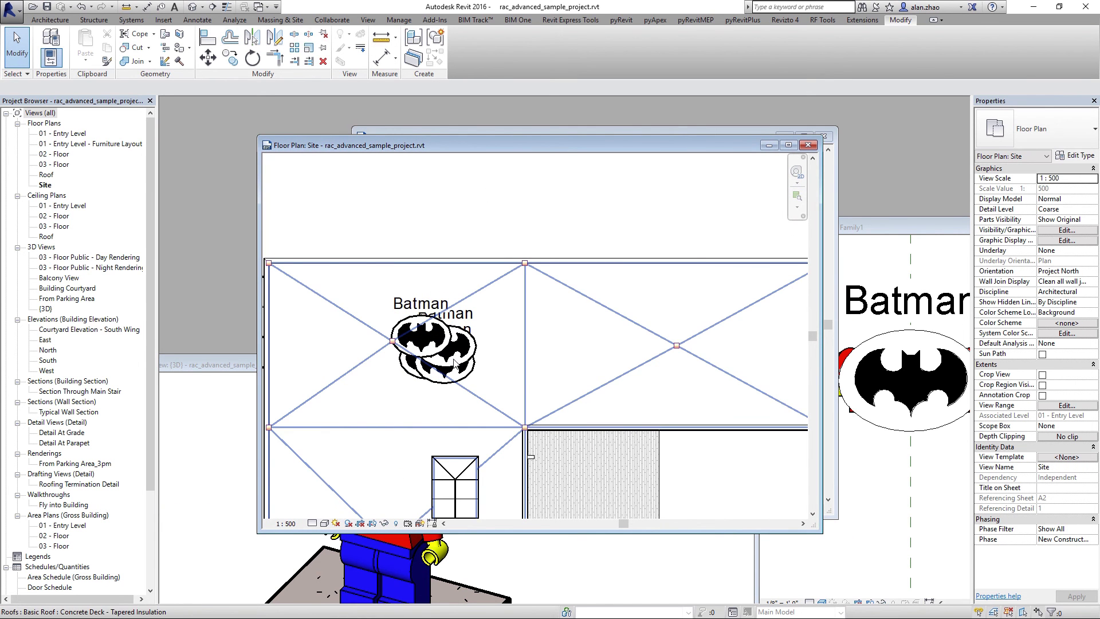
left_click_drag(681, 148, 524, 135)
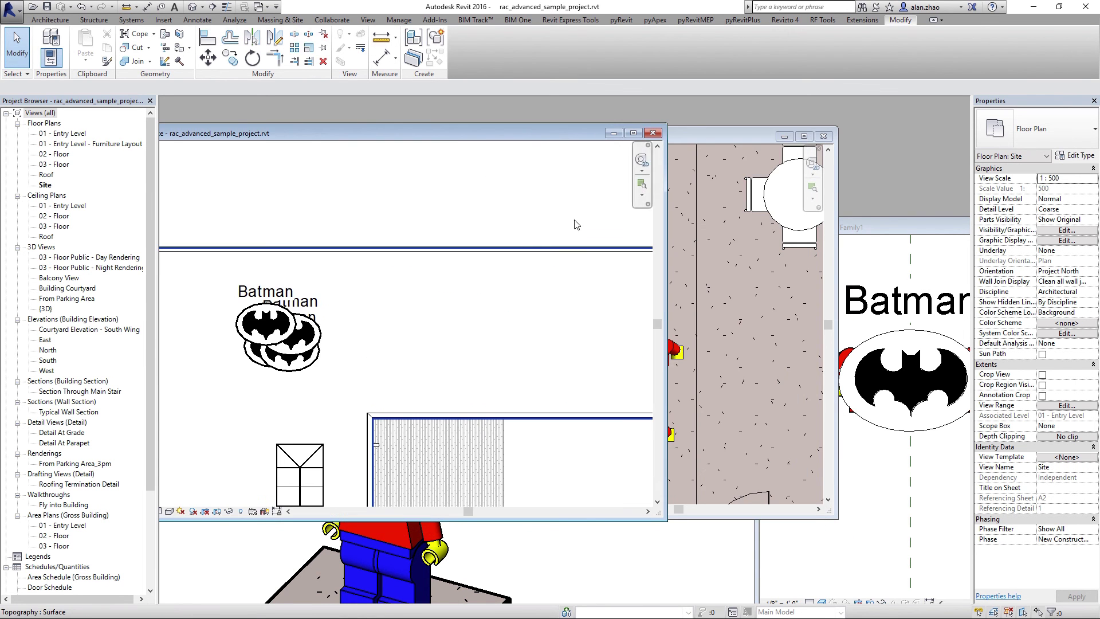
left_click(742, 360)
Create a similar Family1 instance outside the building, above the exterior wall of the dining area in the furniture layout plan
left_click(643, 351)
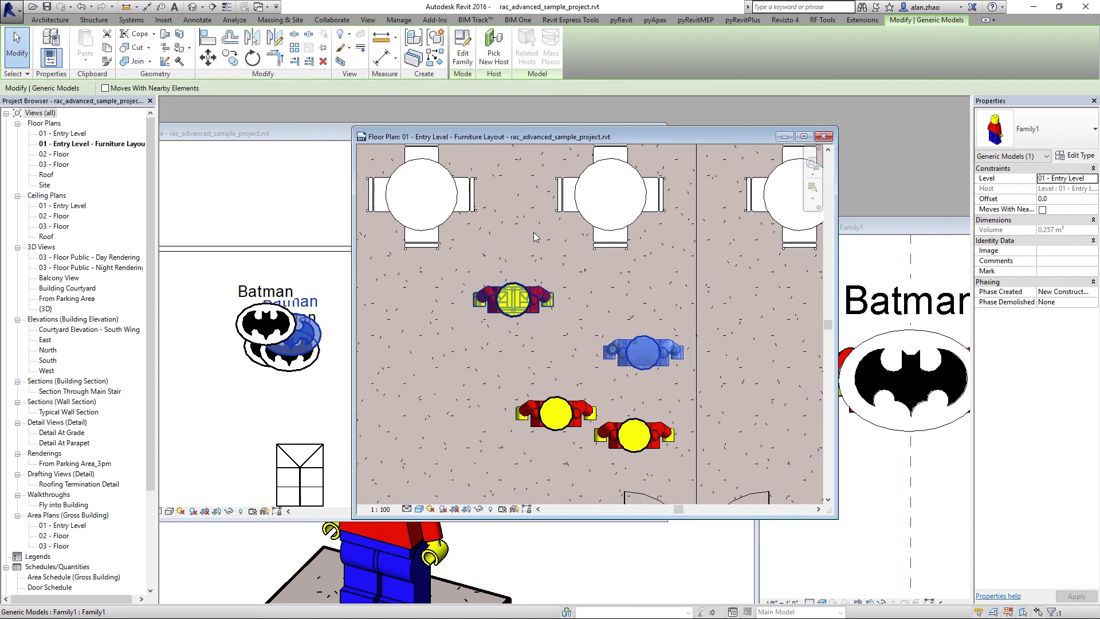
left_click(435, 57)
scroll(542, 408, "down", 2)
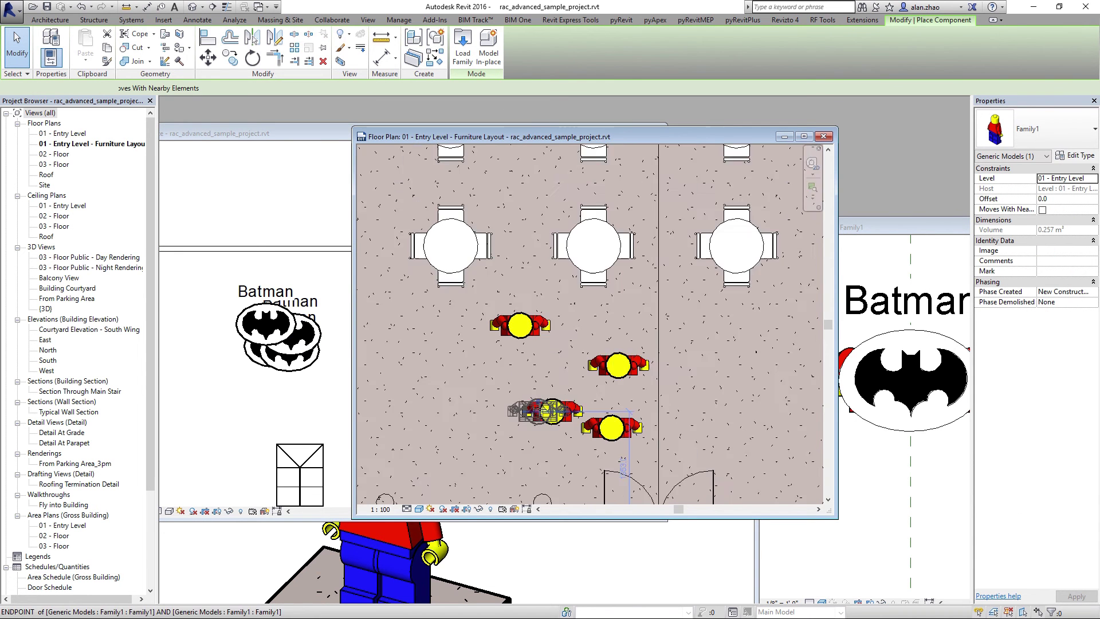
scroll(539, 409, "down", 5)
scroll(540, 315, "up", 2)
left_click(521, 300)
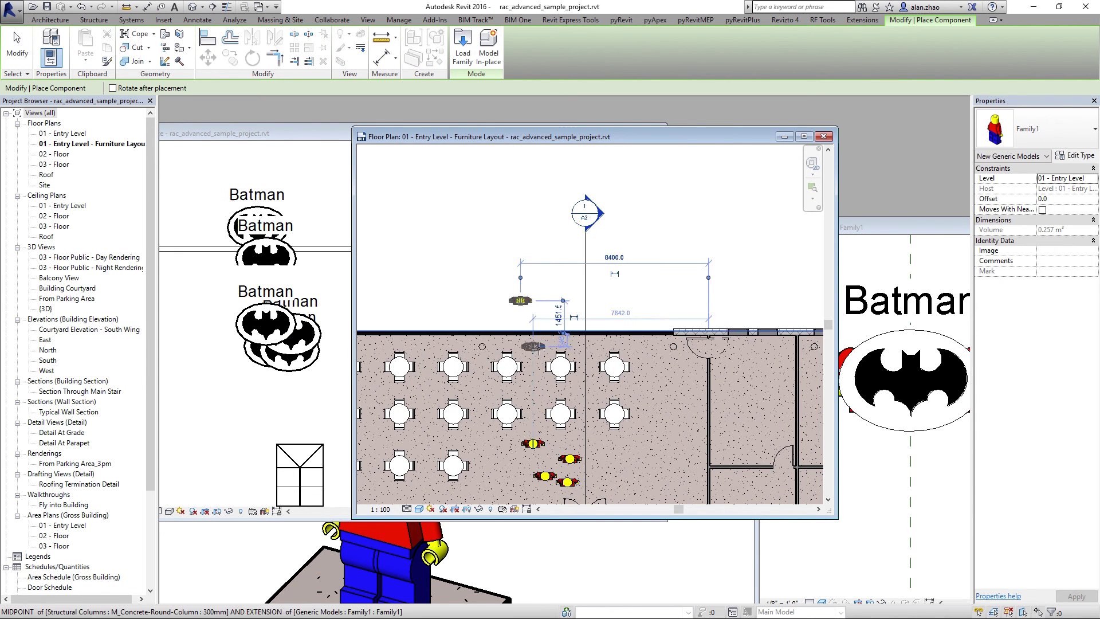
left_click(17, 46)
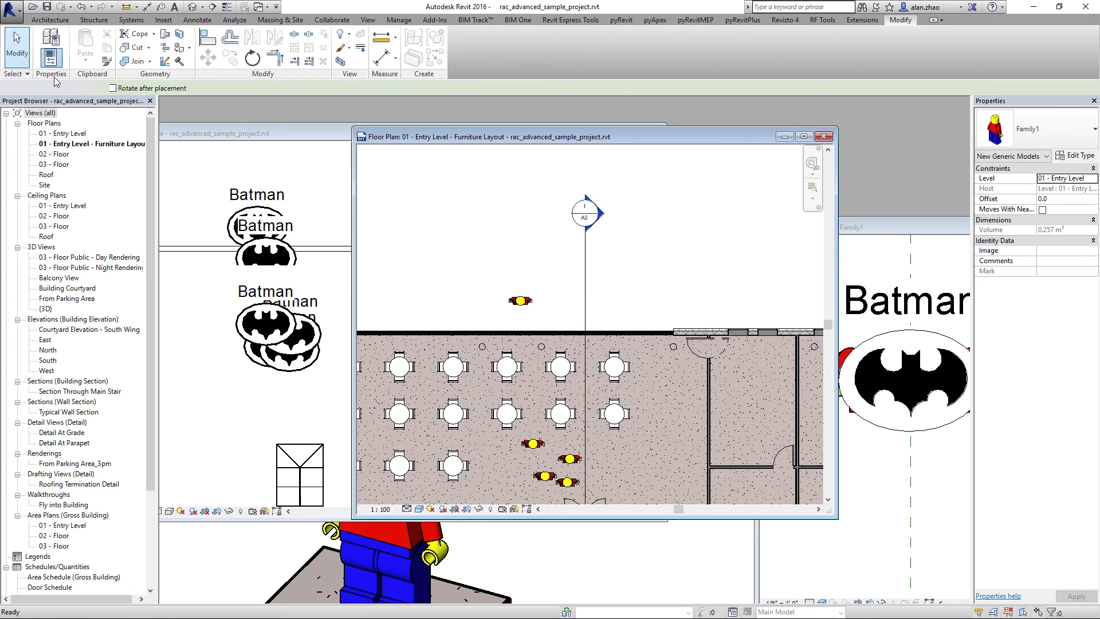
Move the new Batman instance along the outside of the building in the Site plan, about 2720 mm from its edge
left_click(245, 206)
left_click(267, 216)
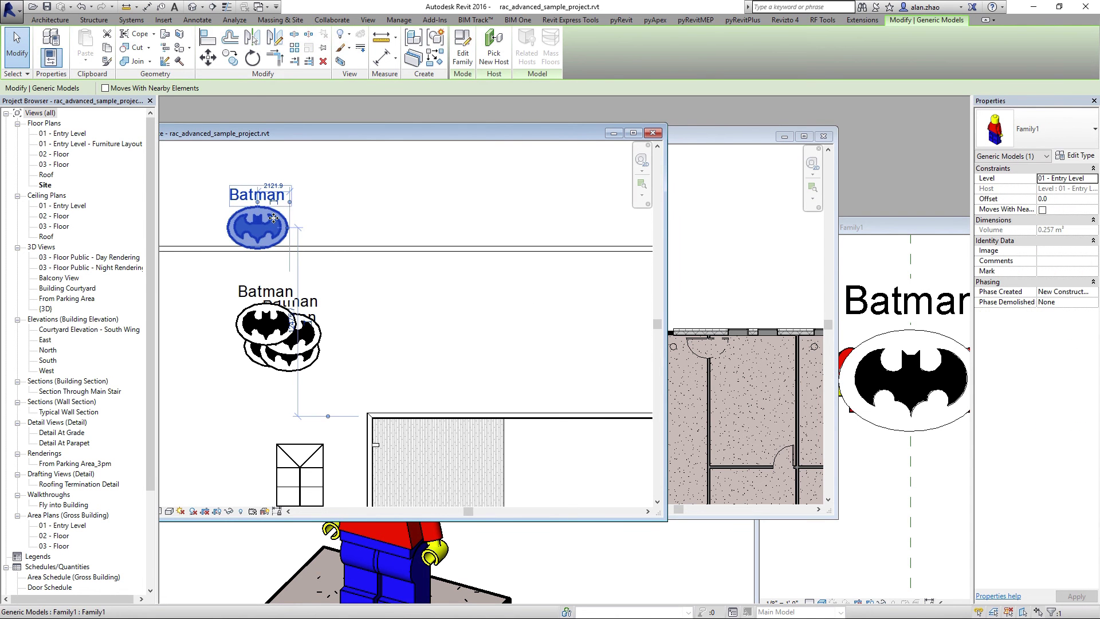
left_click_drag(274, 217, 446, 199)
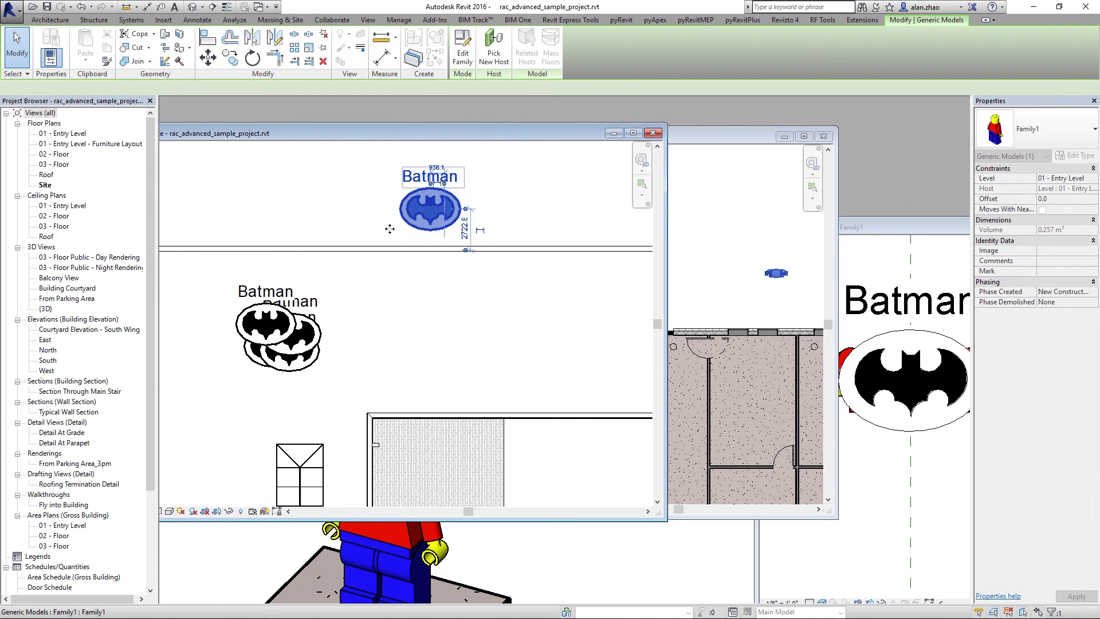
Set the furniture layout plan's detail level to Coarse and examine the Family1 instances in the dining area
left_click(759, 280)
scroll(470, 335, "down", 3)
scroll(589, 450, "up", 2)
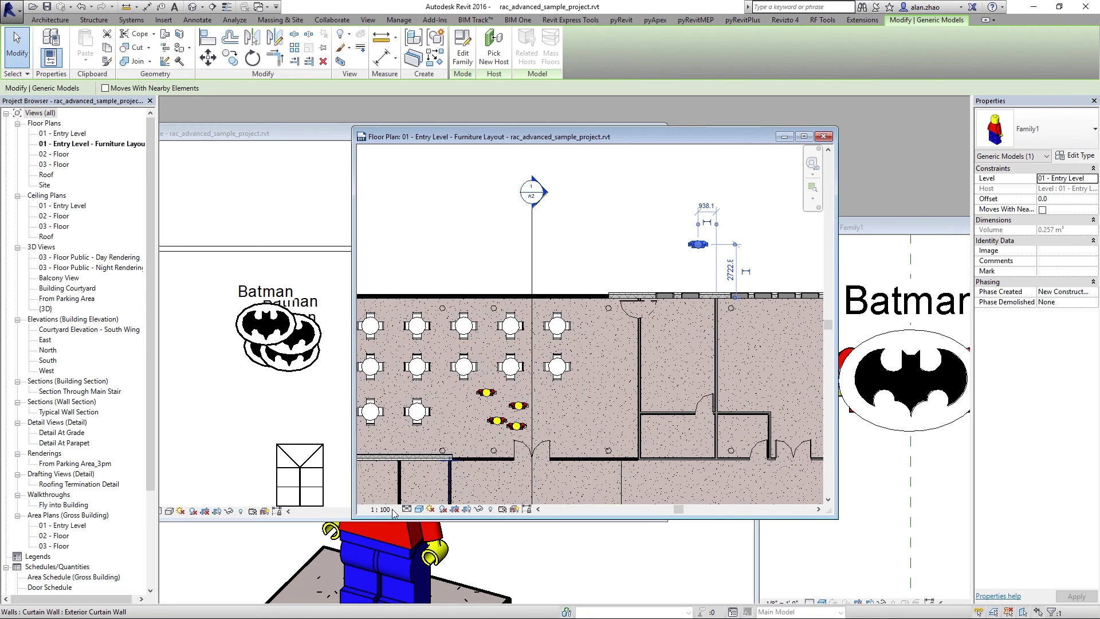
left_click(381, 508)
left_click(407, 509)
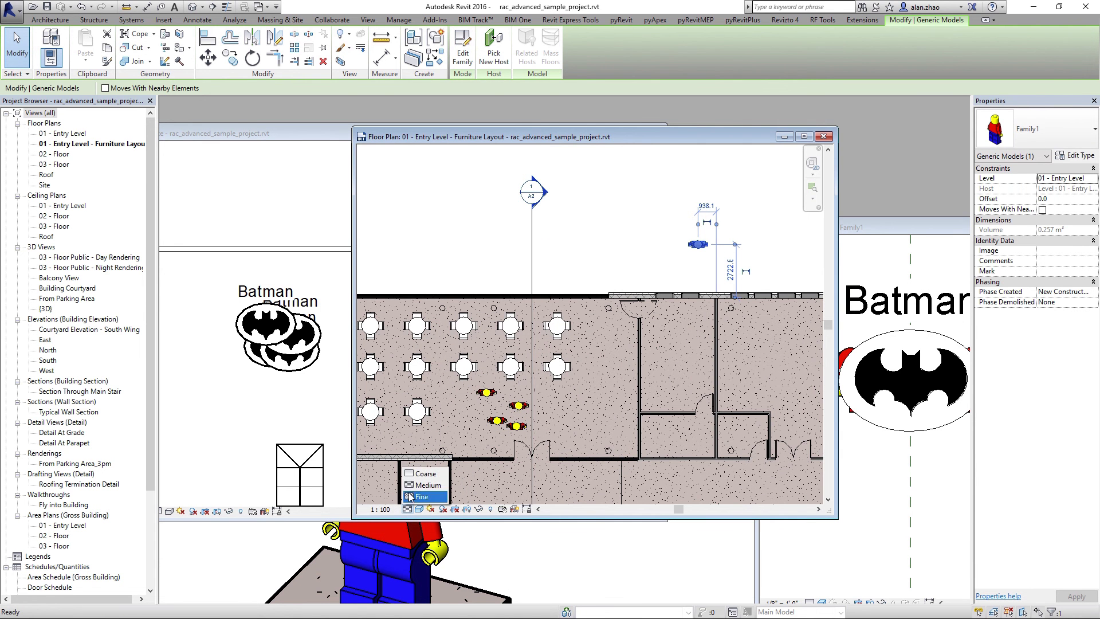
left_click(424, 473)
key("Escape")
scroll(519, 411, "up", 1)
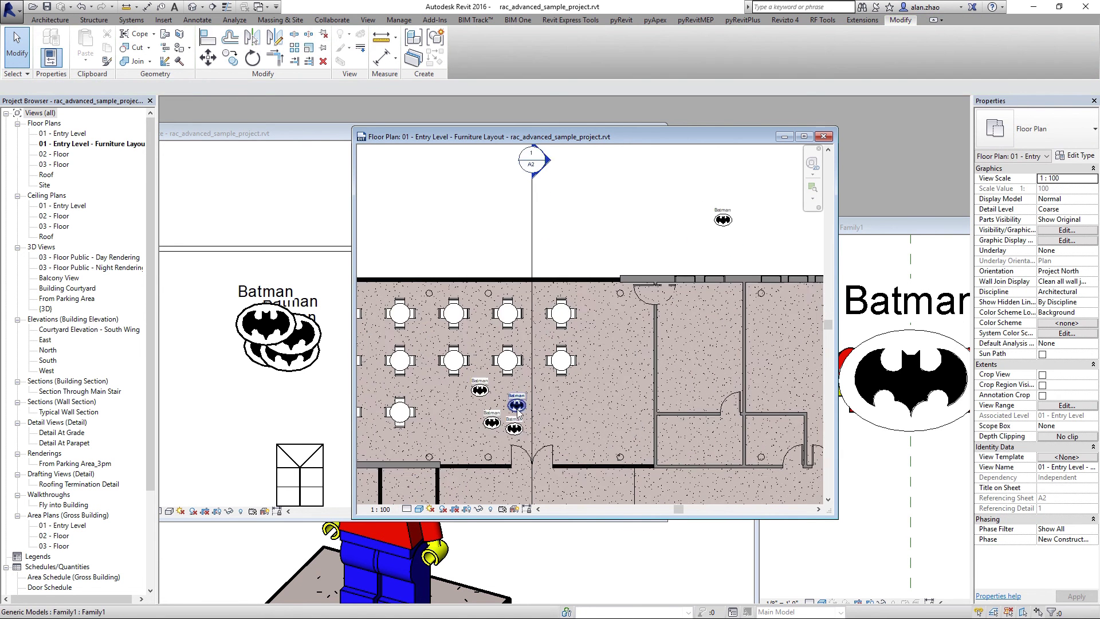
scroll(518, 411, "up", 5)
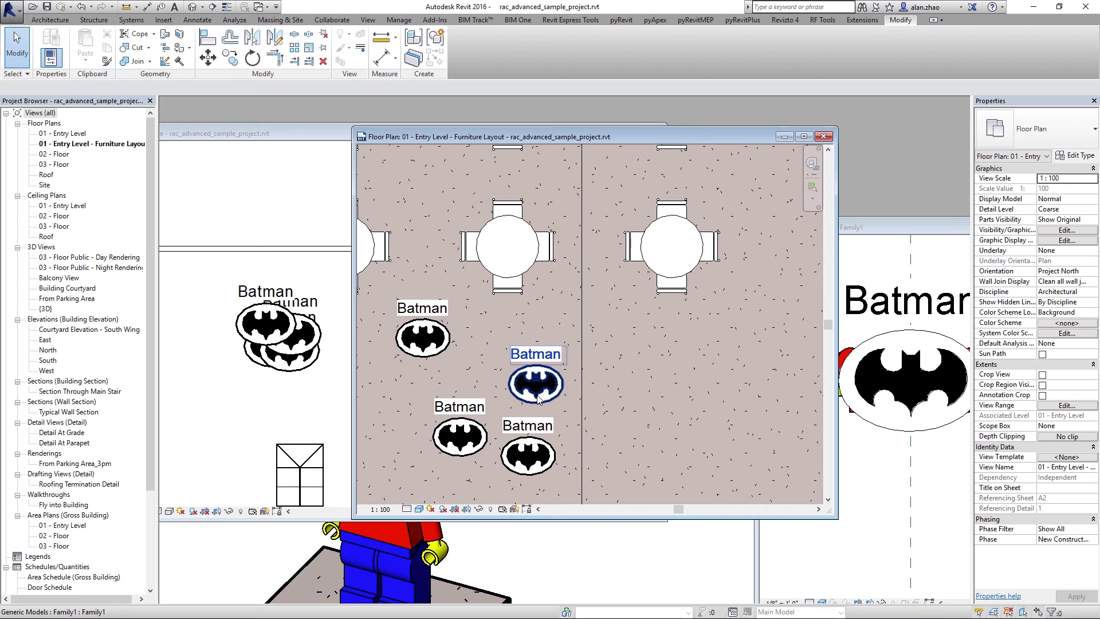
Set the furniture layout plan's detail level to Medium and examine the Family1 instances again
left_click(413, 506)
left_click(424, 484)
scroll(554, 387, "down", 5)
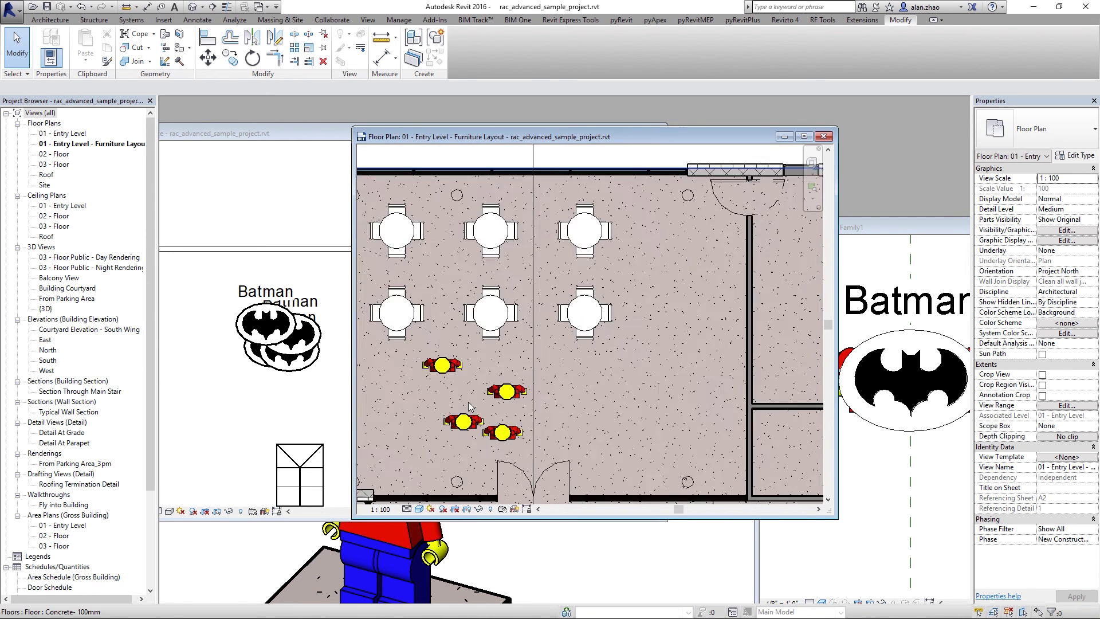
scroll(499, 433, "up", 2)
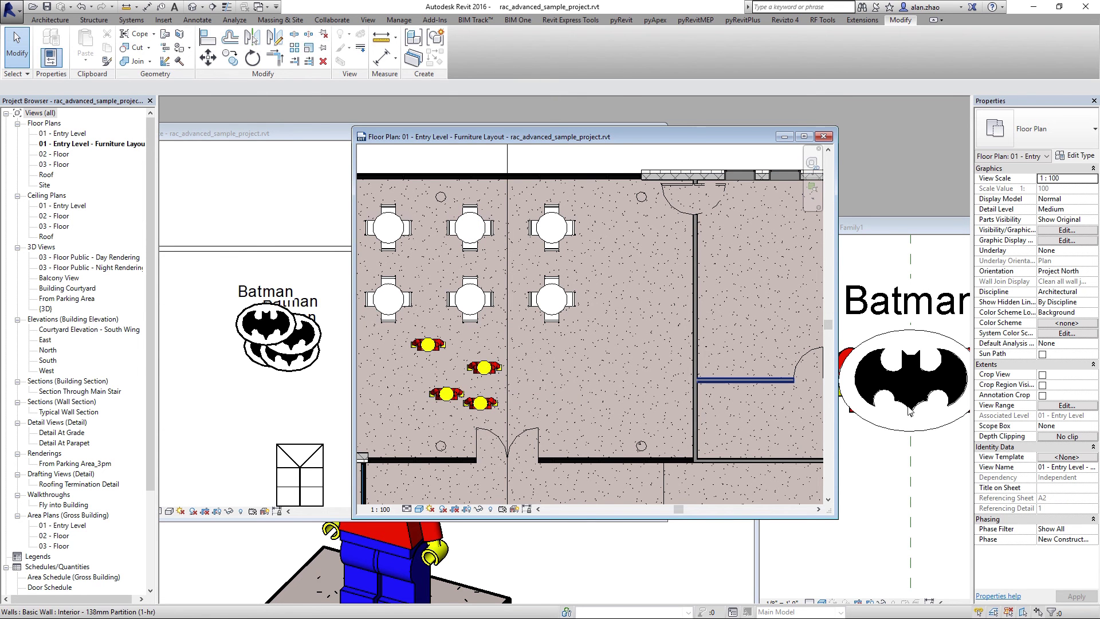
Shift the Family1 plan window further into view and rotate the Batman instance outside the building 90 degrees counterclockwise in the Site plan
left_click(890, 456)
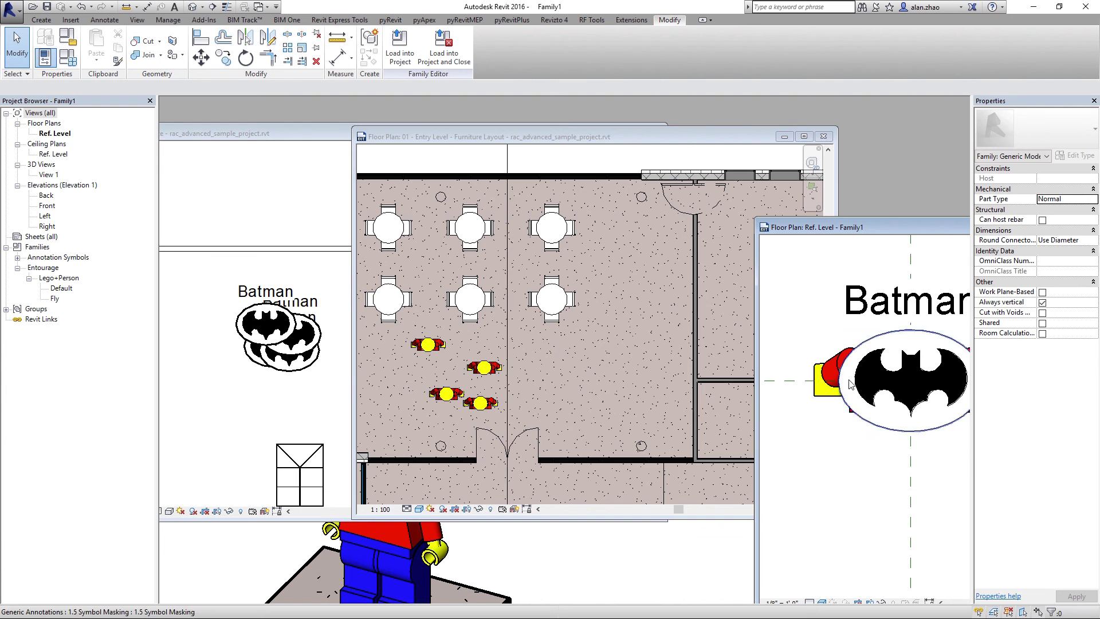
left_click_drag(823, 230, 720, 215)
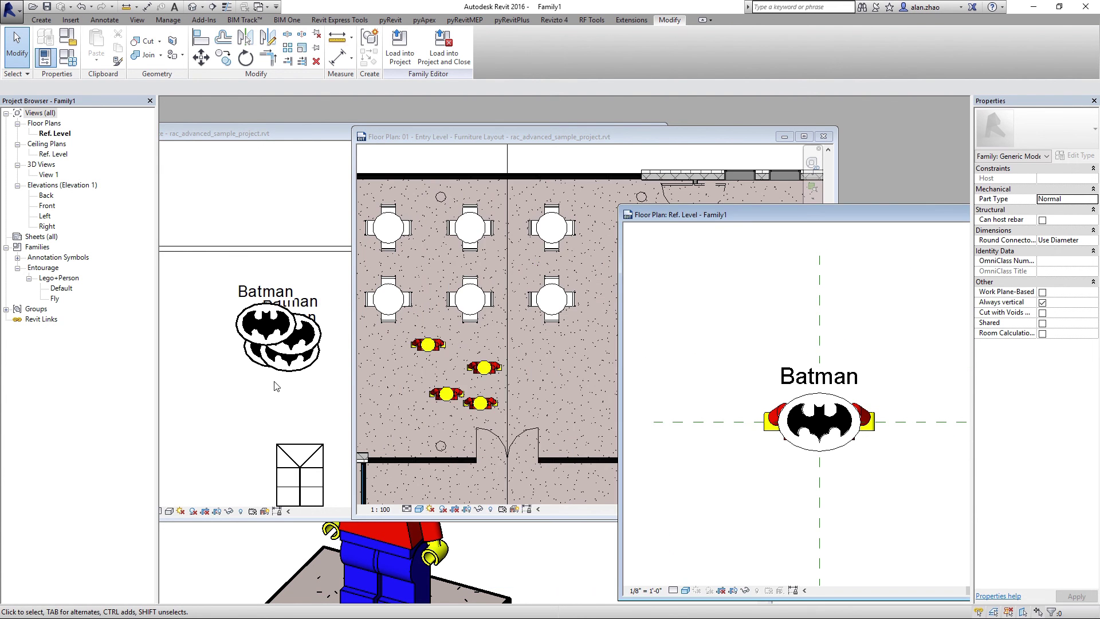
left_click(274, 383)
left_click(429, 210)
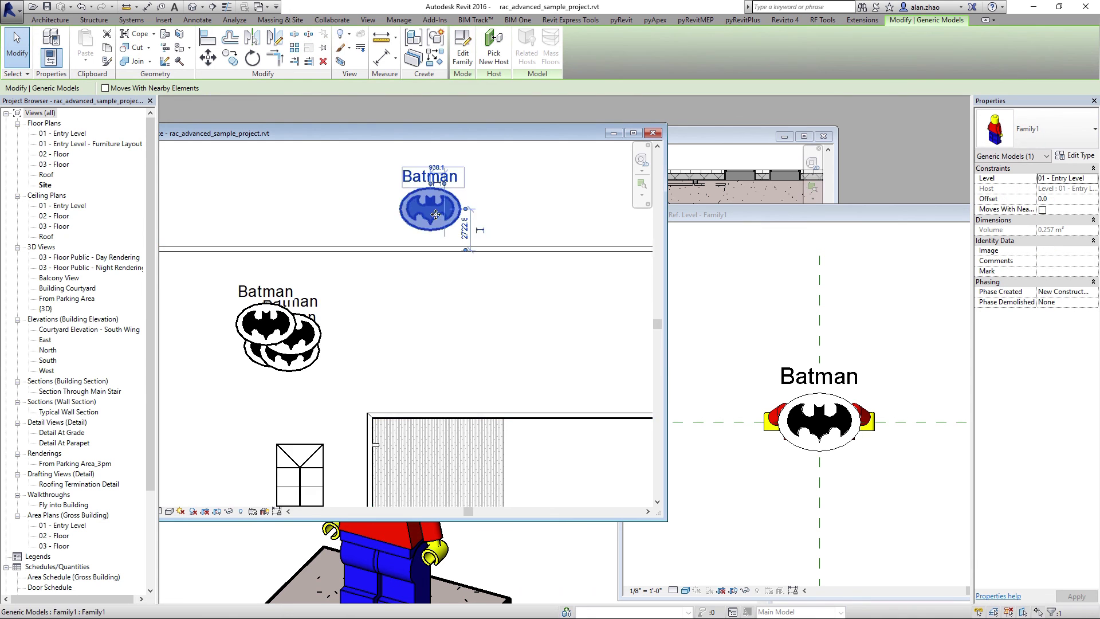
scroll(229, 325, "down", 2)
scroll(366, 227, "up", 4)
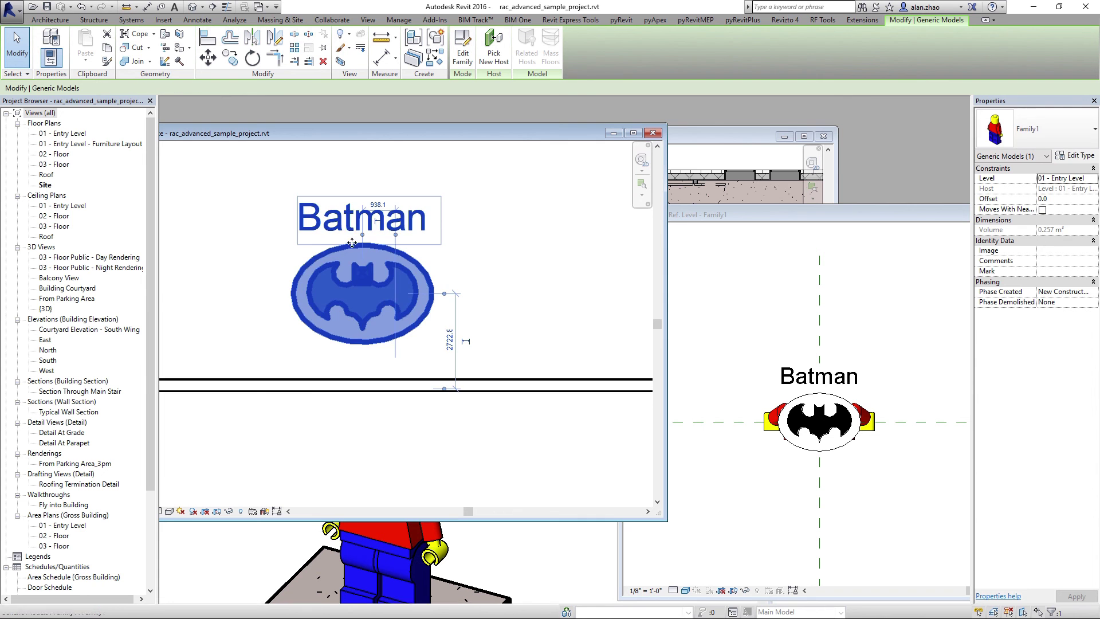
key("space")
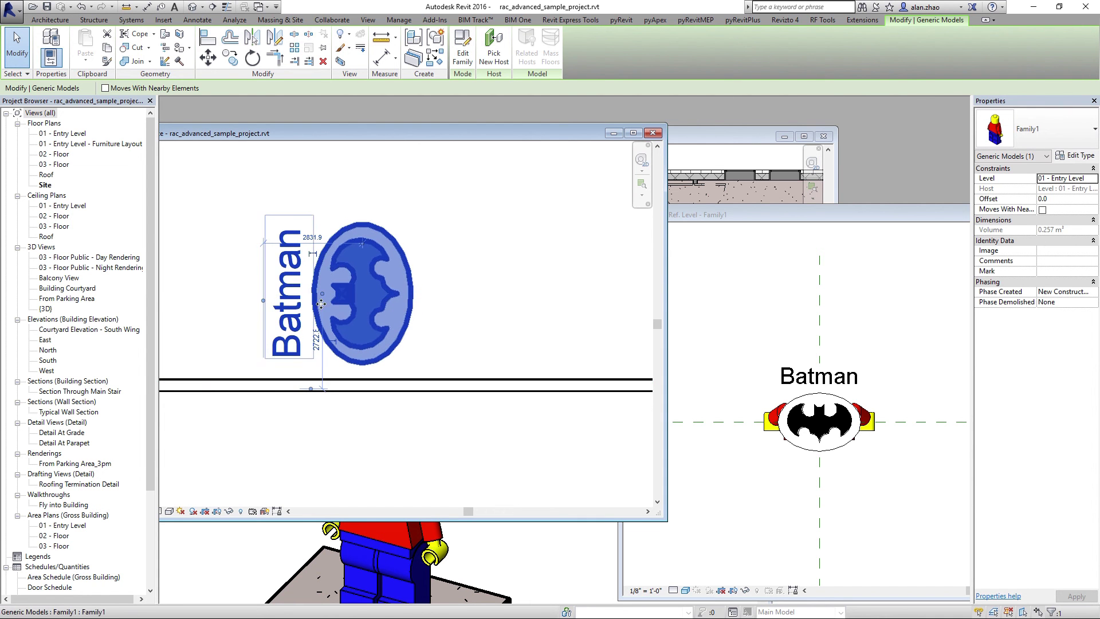
left_click(222, 275)
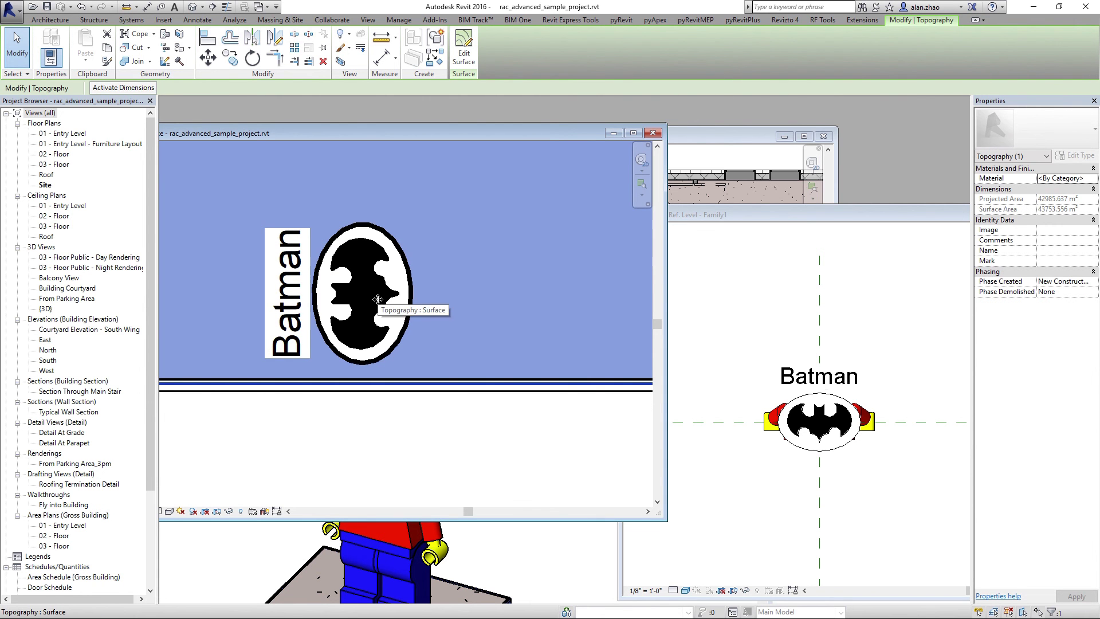
key("Escape")
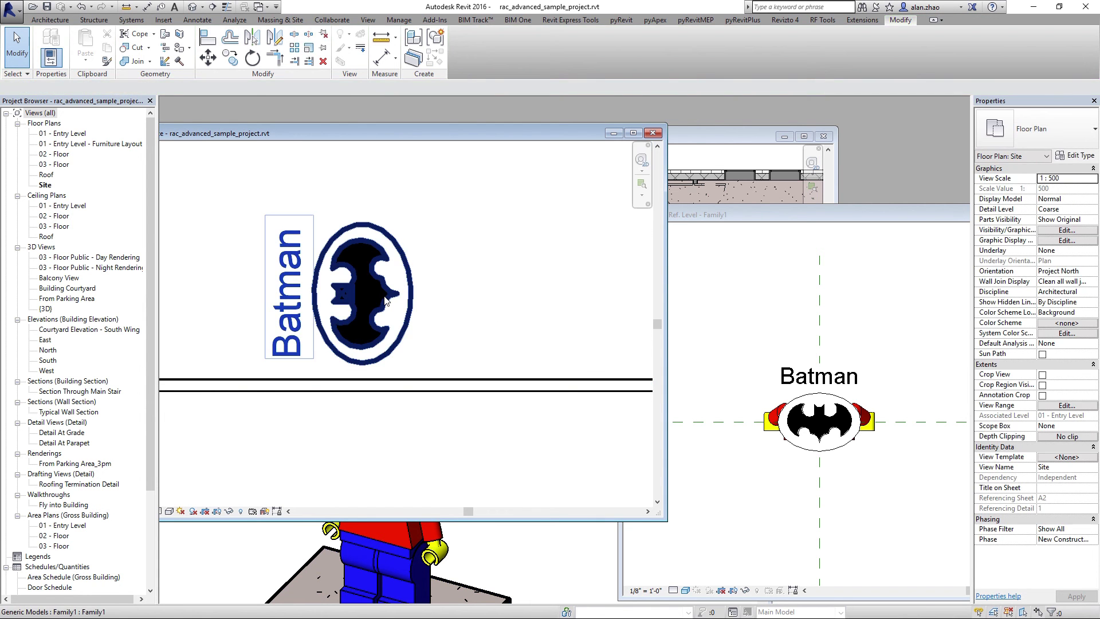
Check the instance and type properties of the rotated Batman instance in the Site plan
left_click(385, 299)
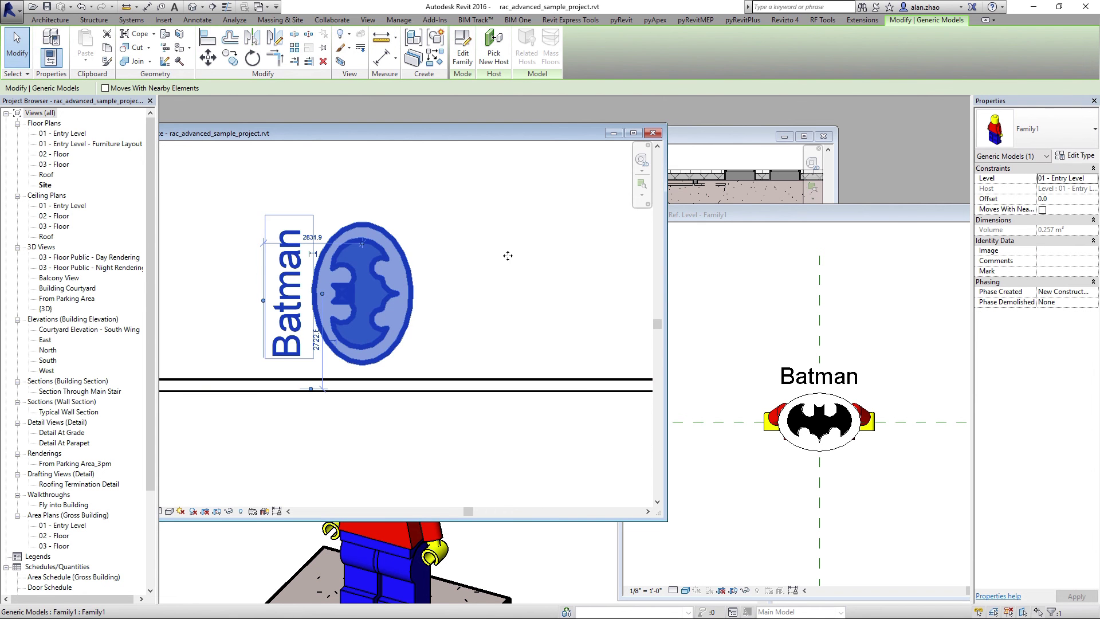
left_click(1074, 157)
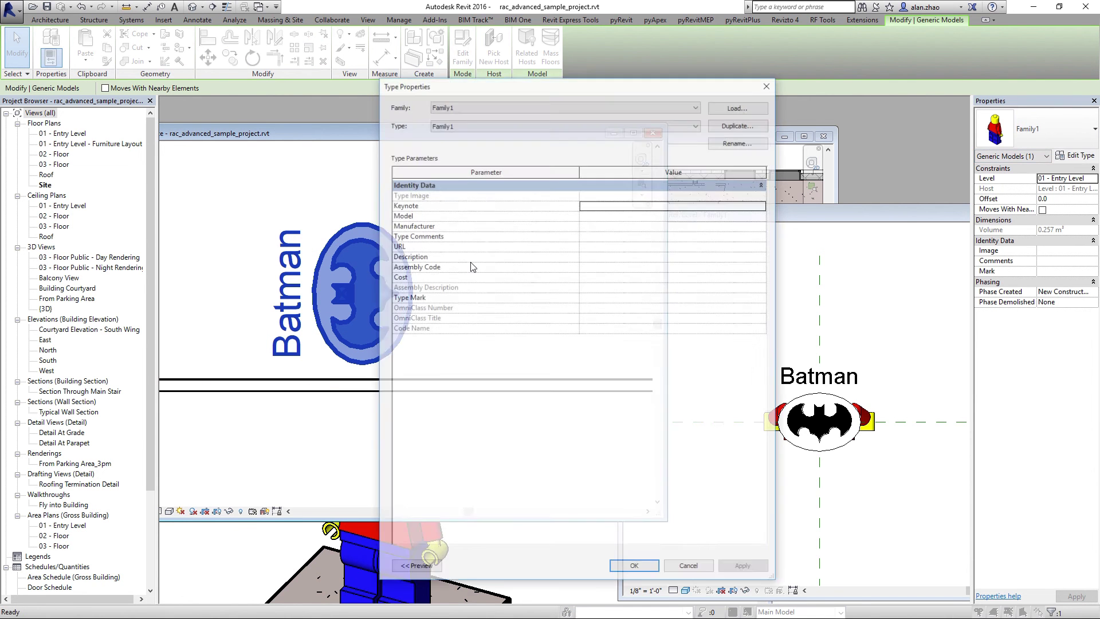
left_click(769, 84)
Bring the Family1 Ref. Level plan in front of the project views and inspect the Batman annotation's properties
double_click(794, 364)
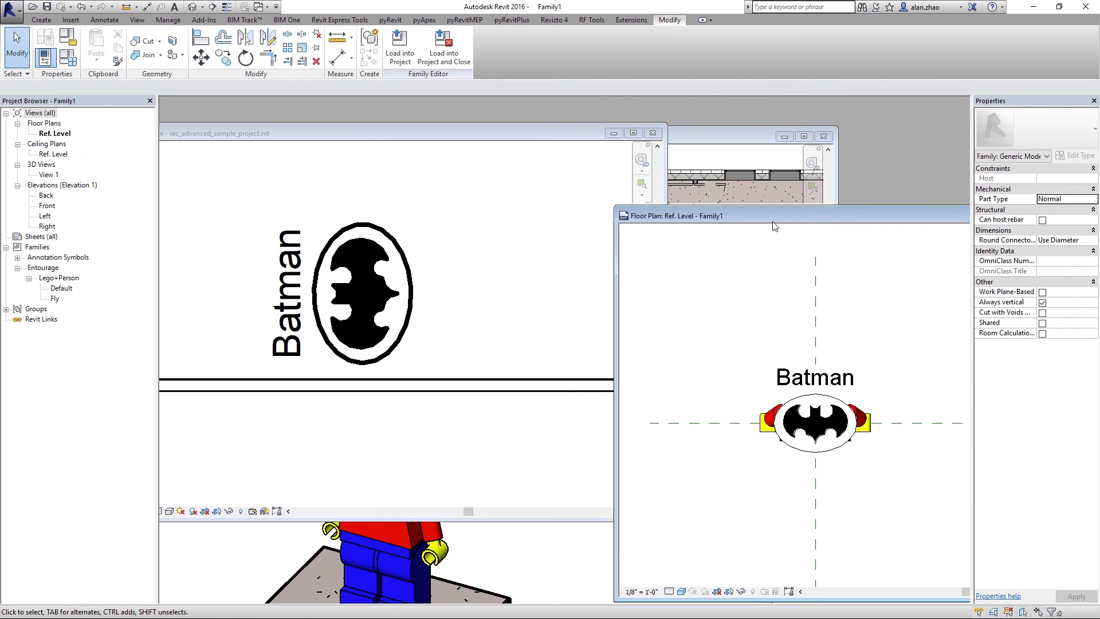
left_click_drag(795, 221, 618, 196)
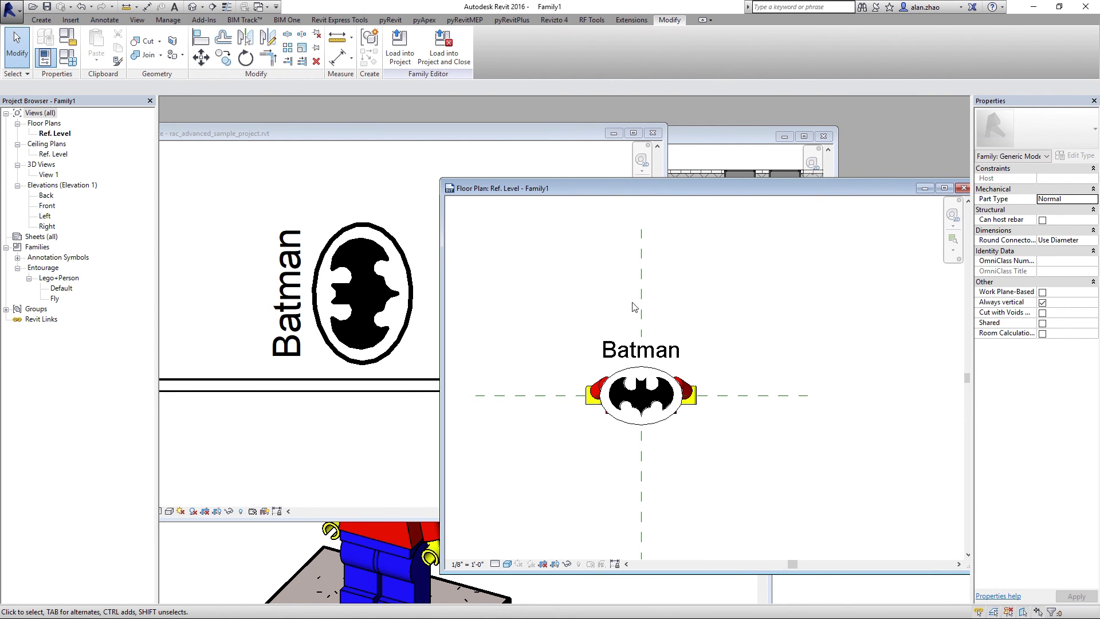
left_click(637, 346)
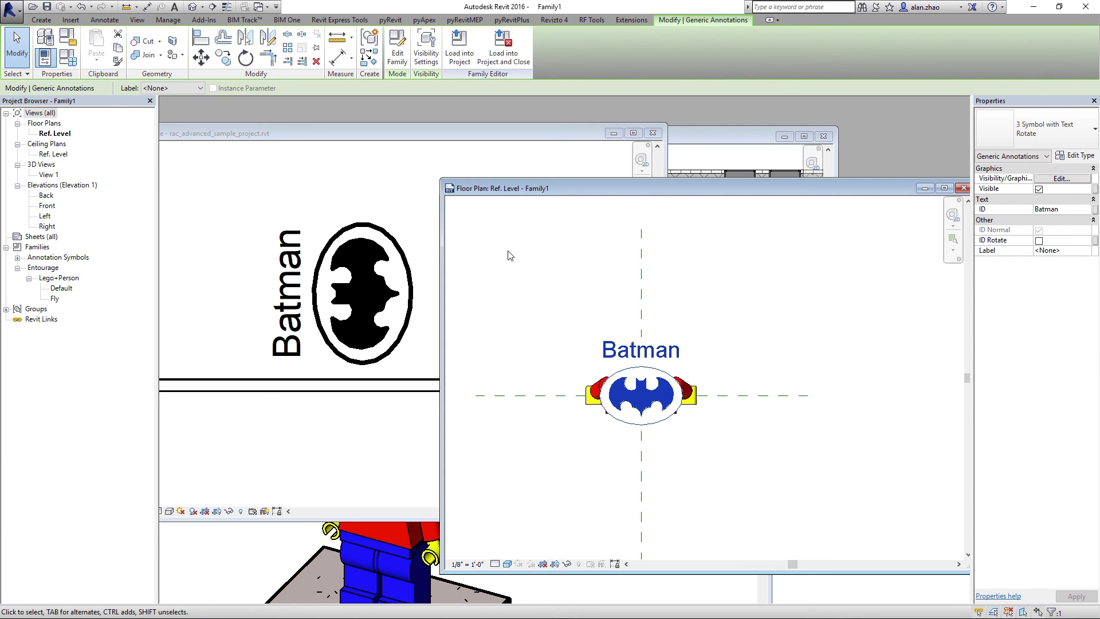
left_click(605, 292)
Link the Batman annotation's ID property to a new instance family parameter named ID
left_click(637, 367)
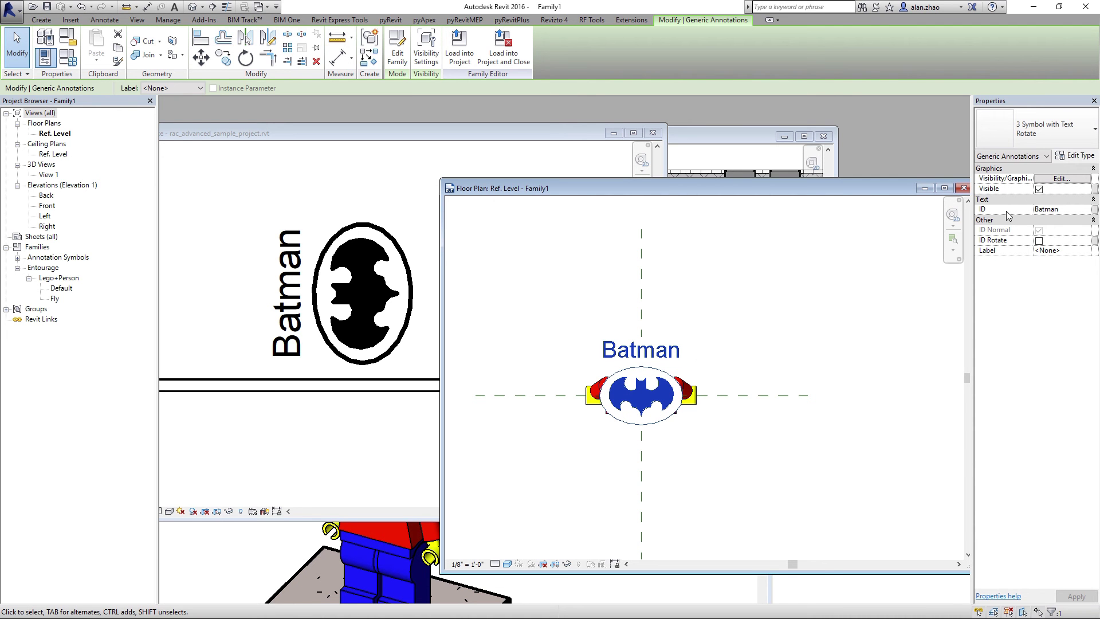
left_click(1095, 210)
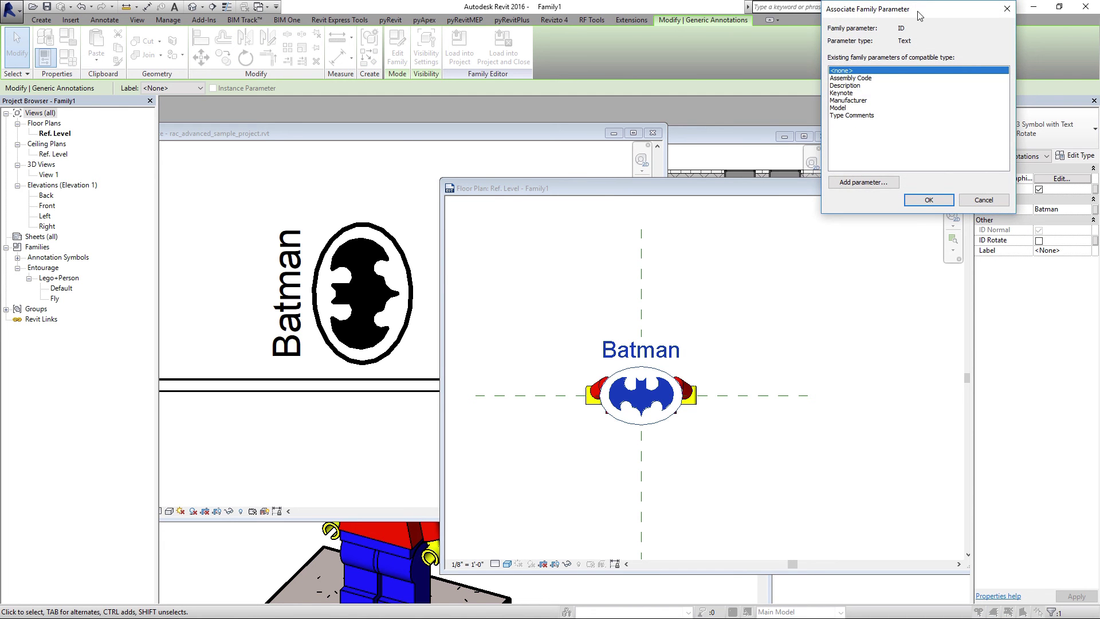
left_click(792, 247)
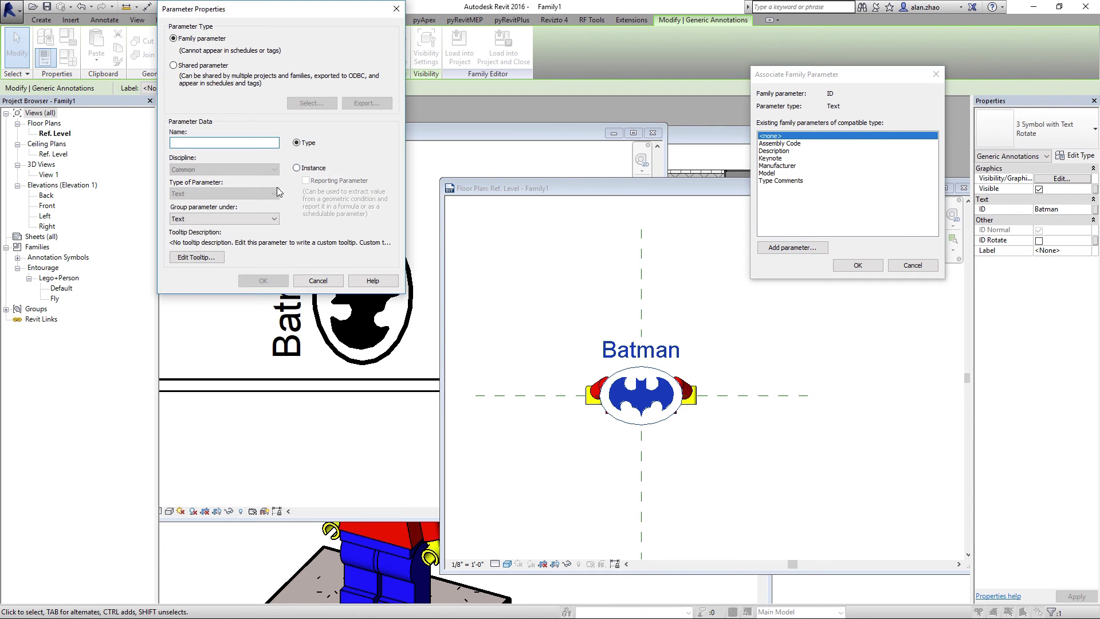
left_click(315, 169)
left_click(243, 144)
type("id")
key("BackSpace")
key("BackSpace")
type("ID")
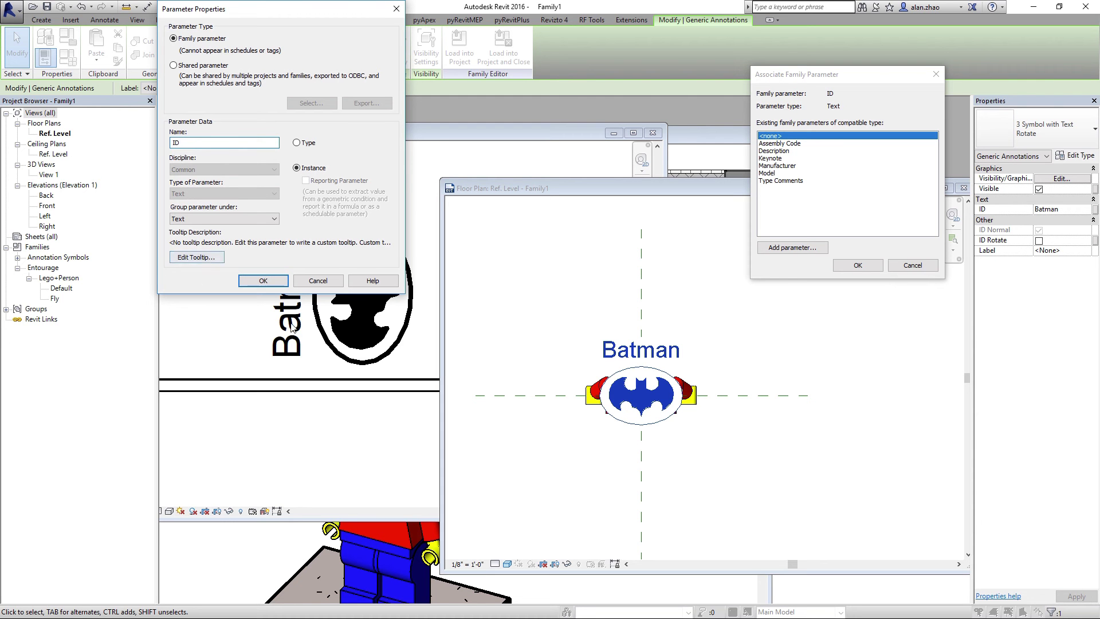
left_click(263, 280)
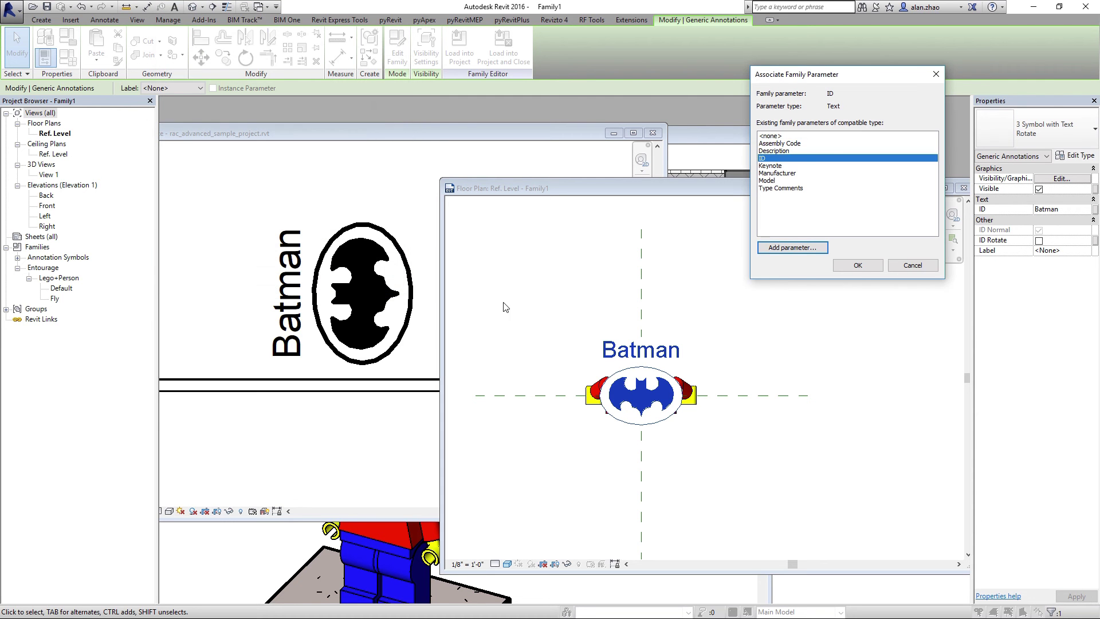
left_click(858, 265)
left_click(742, 345)
Link the Batman annotation's ID Rotate property to a new instance family parameter named ID Rotate
left_click(660, 350)
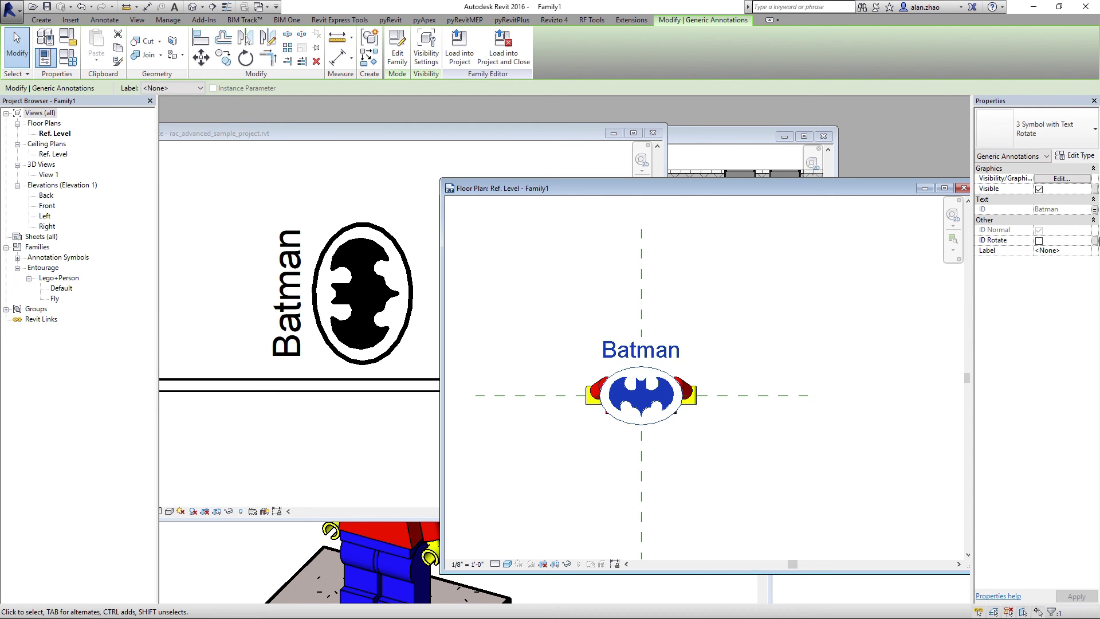
left_click(1095, 242)
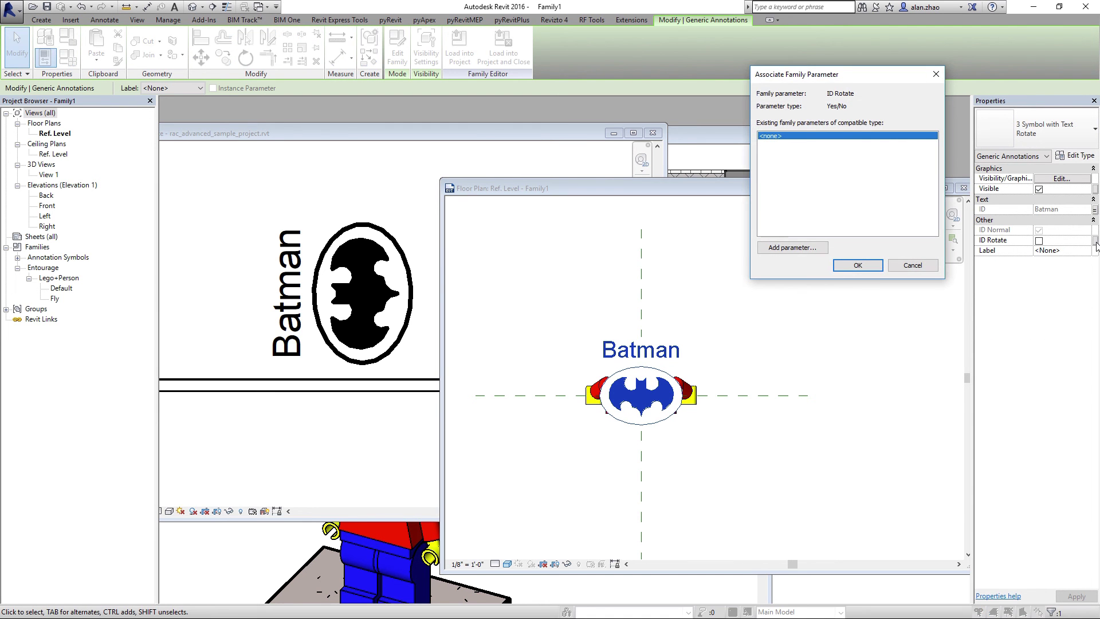
left_click(794, 250)
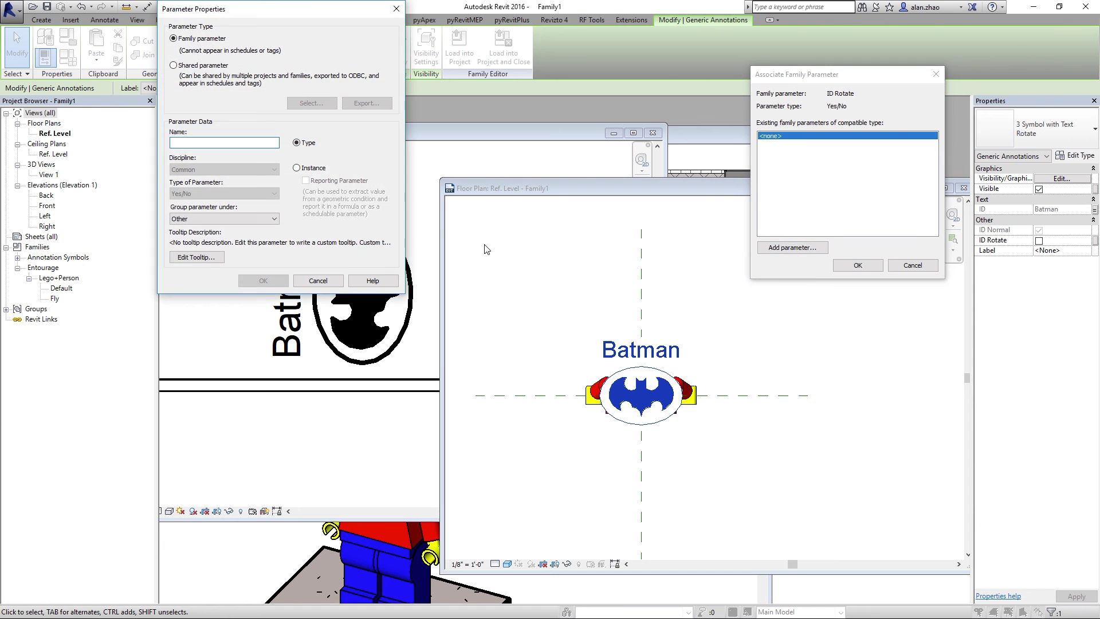
type("ID Rotate")
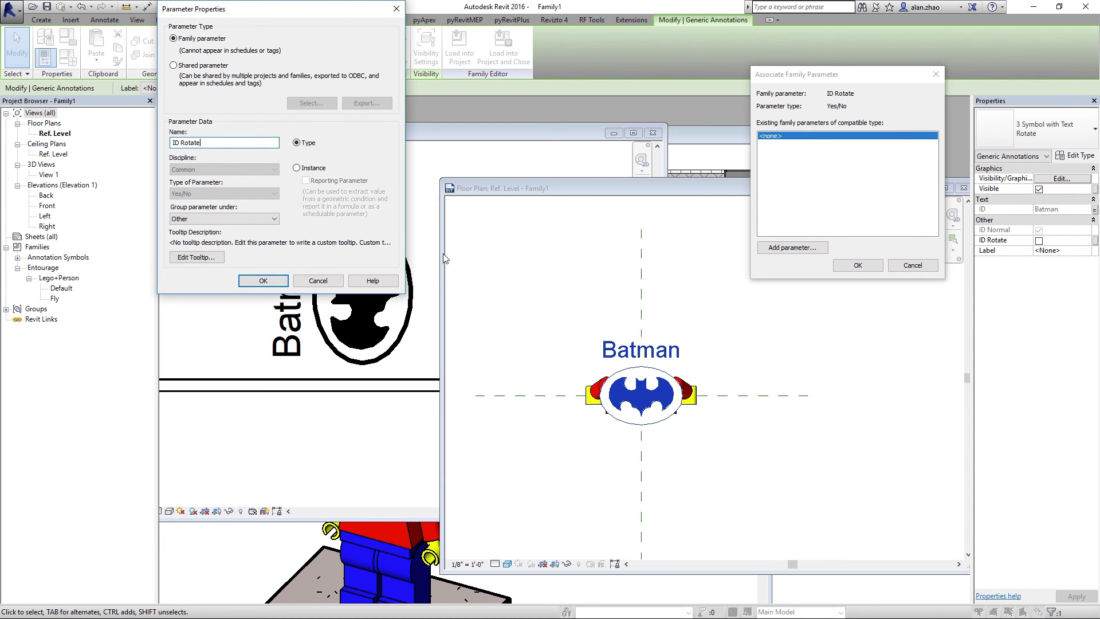
left_click(277, 280)
left_click(855, 266)
left_click(776, 343)
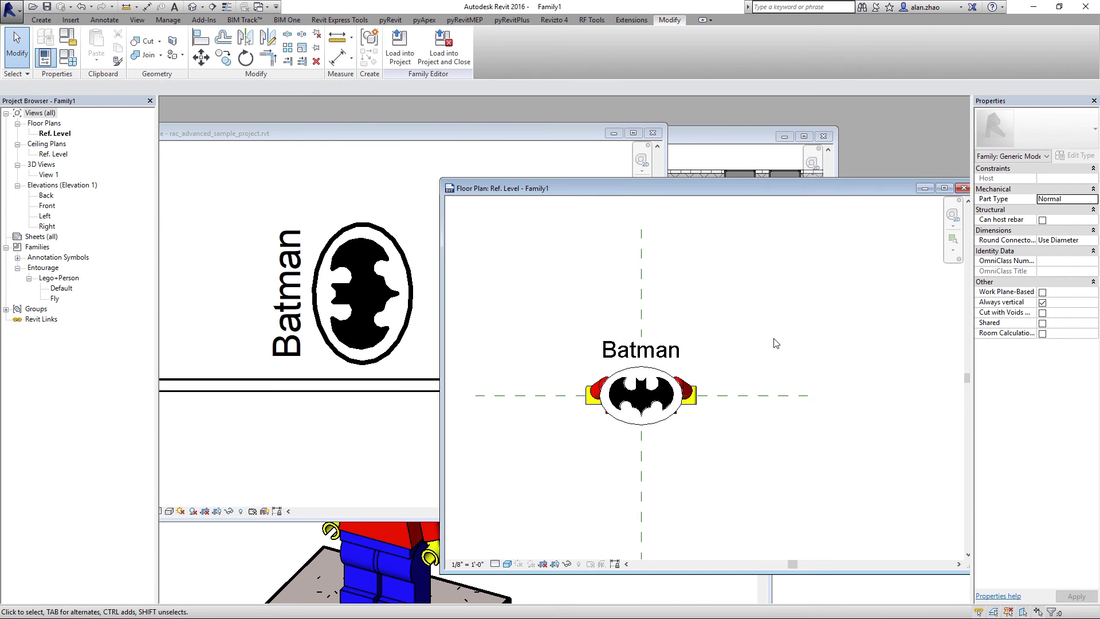
left_click(658, 361)
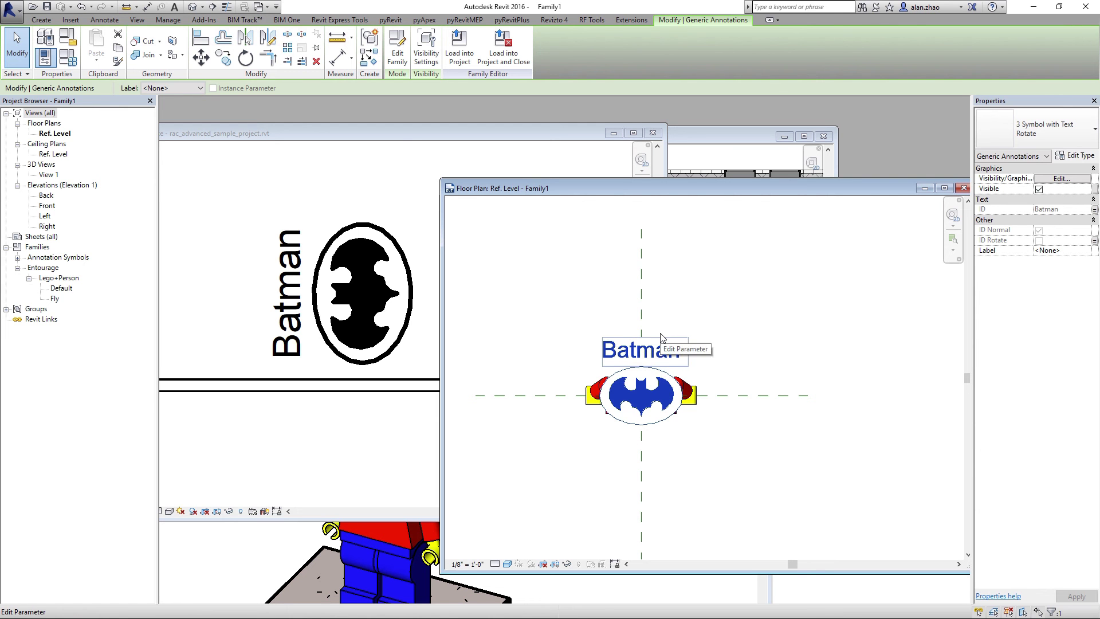
left_click(706, 312)
Reload the Family1 family into rac_advanced_sample_project.rvt
left_click_drag(528, 285, 762, 508)
left_click(757, 507)
left_click(400, 46)
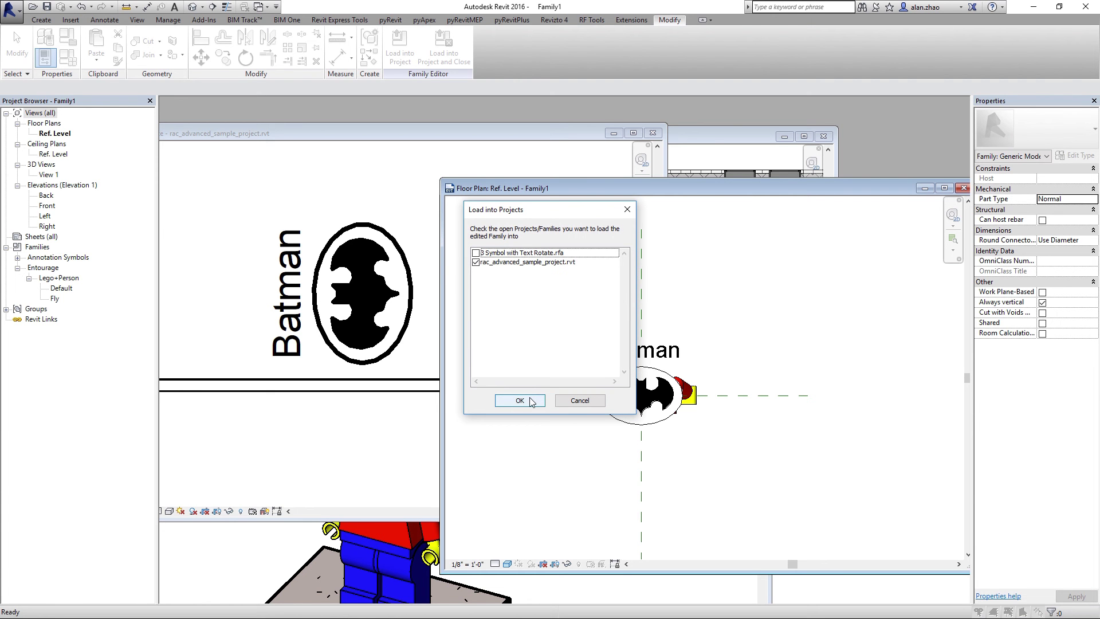
left_click(531, 404)
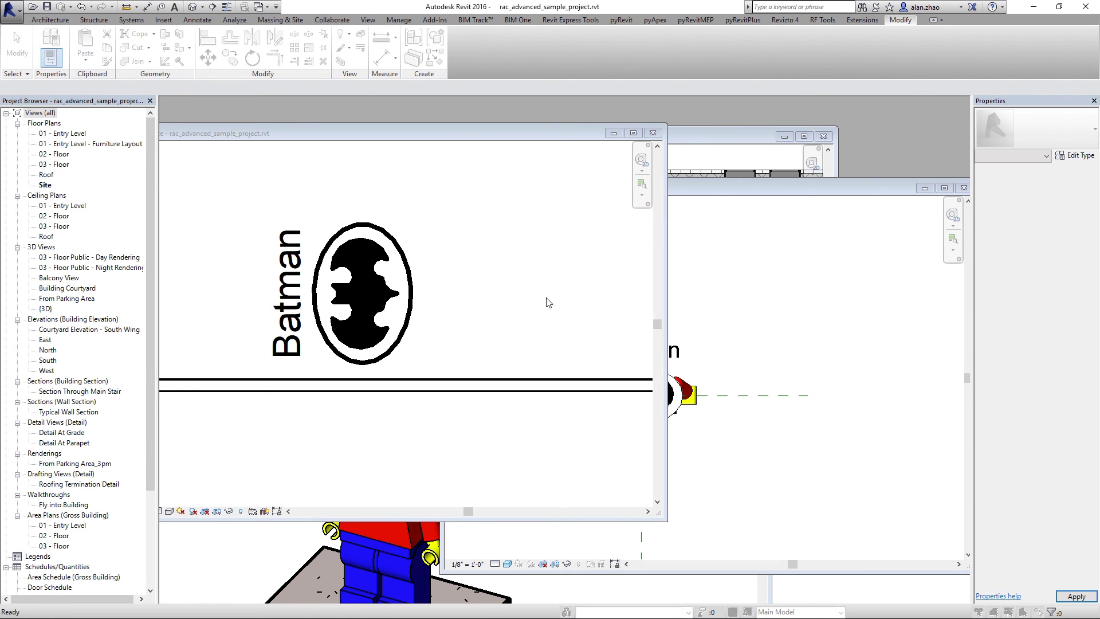
left_click(532, 280)
Bring the furniture layout plan window forward, move it aside and set its detail level to Coarse
left_click(705, 132)
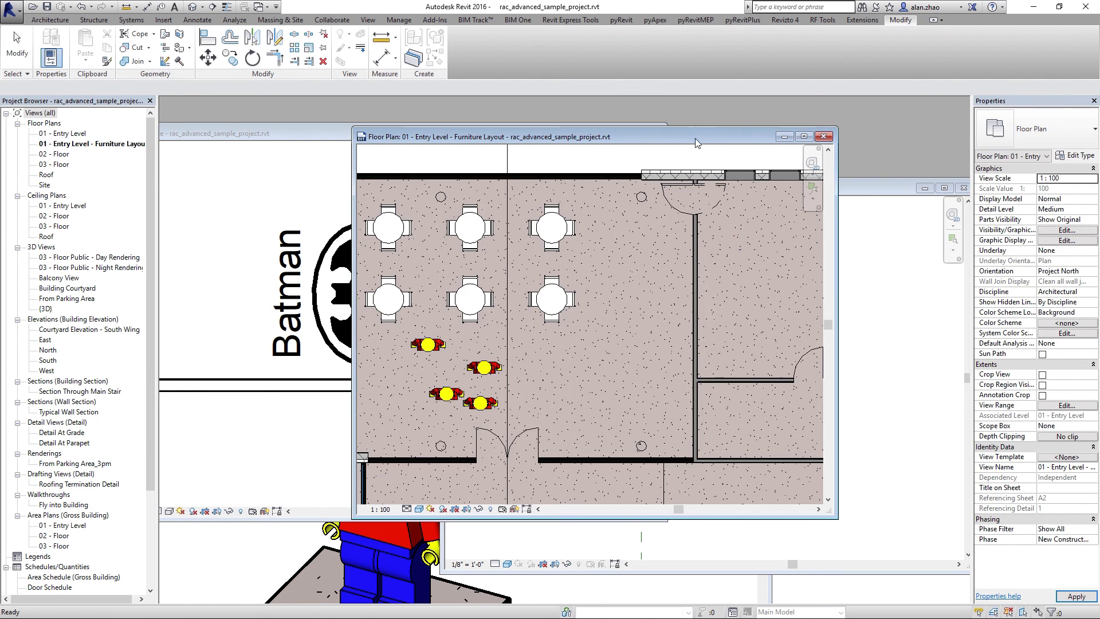
left_click_drag(695, 139, 506, 144)
scroll(427, 371, "down", 3)
left_click(299, 515)
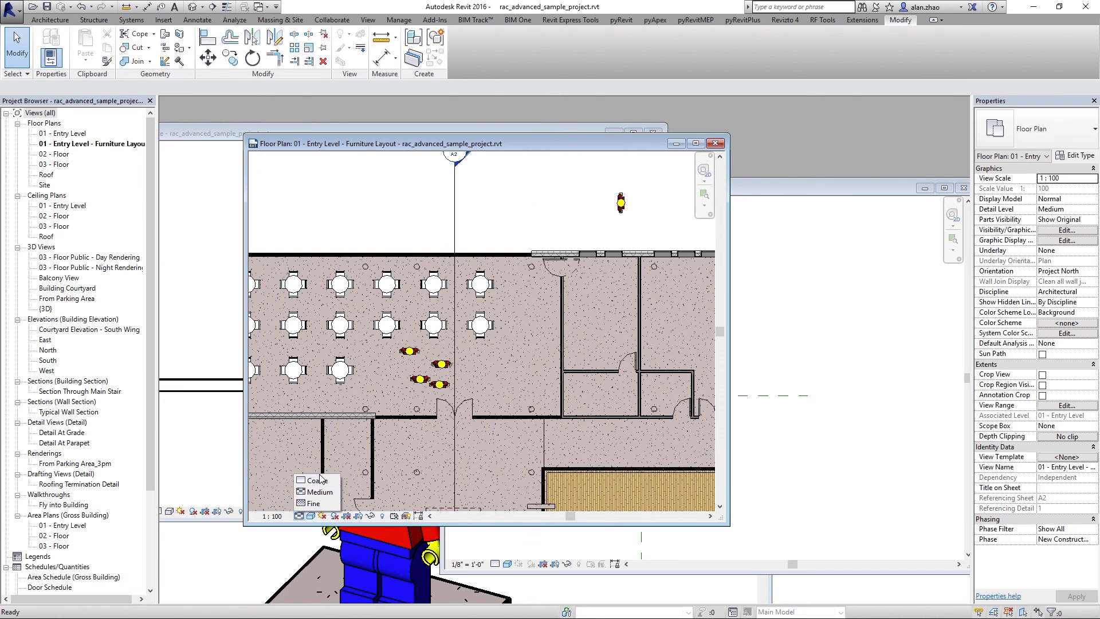
left_click(313, 479)
Select the standalone Batman symbol outside the building and turn on its ID Rotate parameter
scroll(649, 193, "up", 4)
left_click(553, 270)
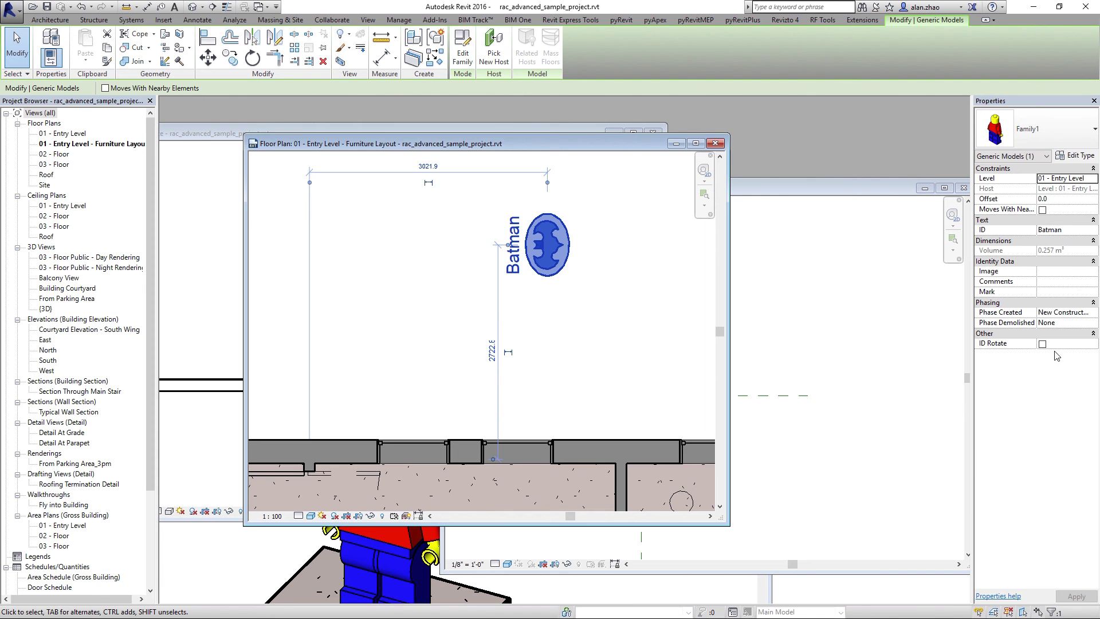
left_click(1043, 345)
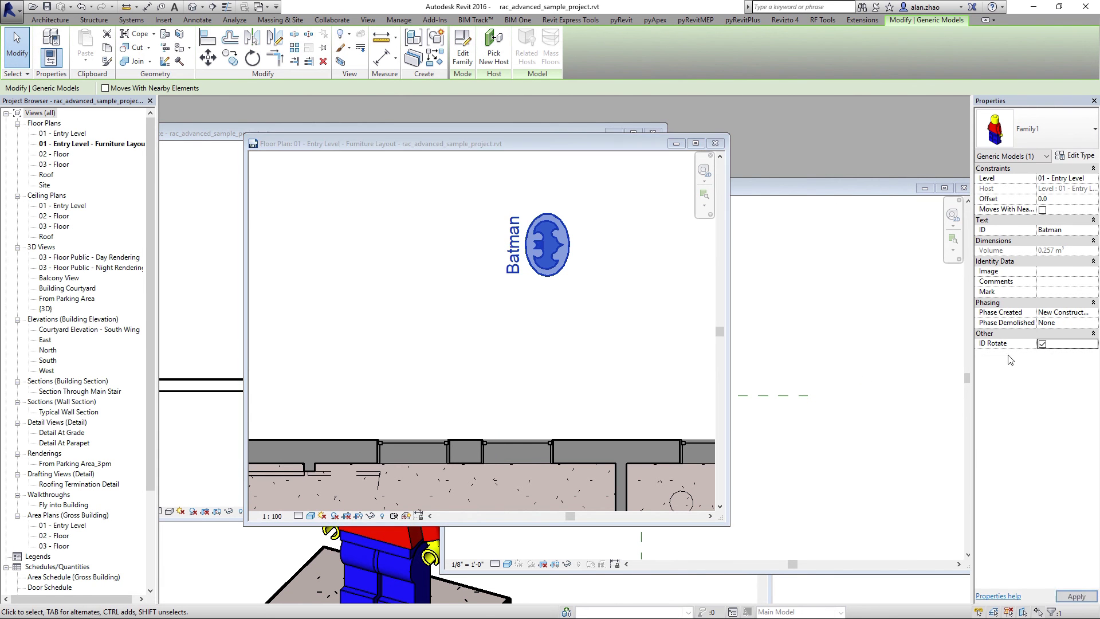
left_click(1043, 345)
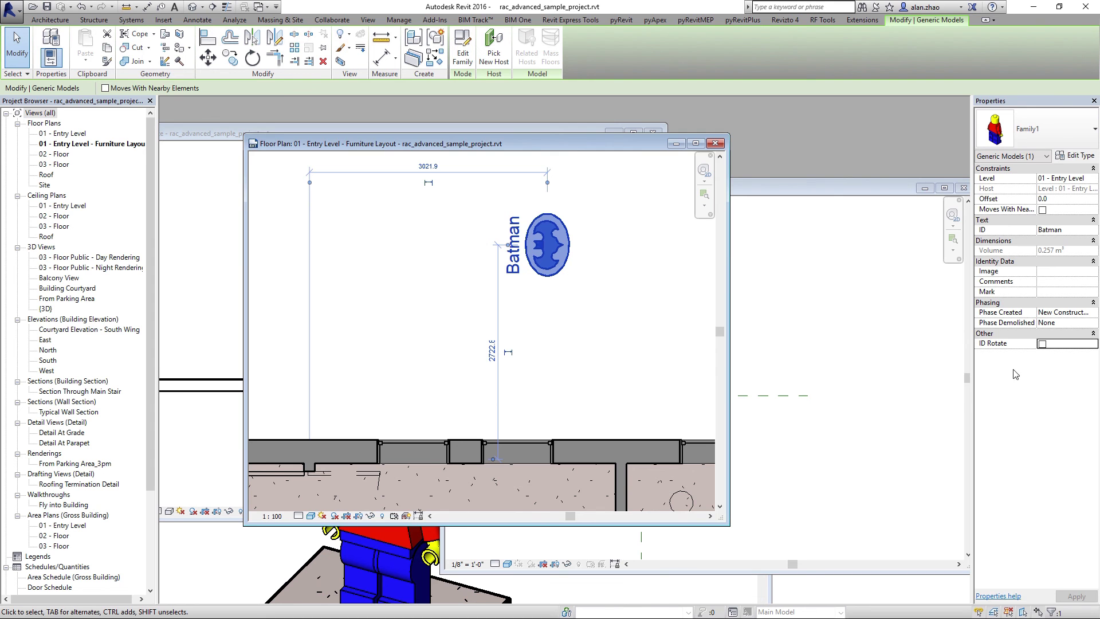
left_click(1043, 343)
Set the selected symbol's ID label text to Bruce
left_click(1069, 229)
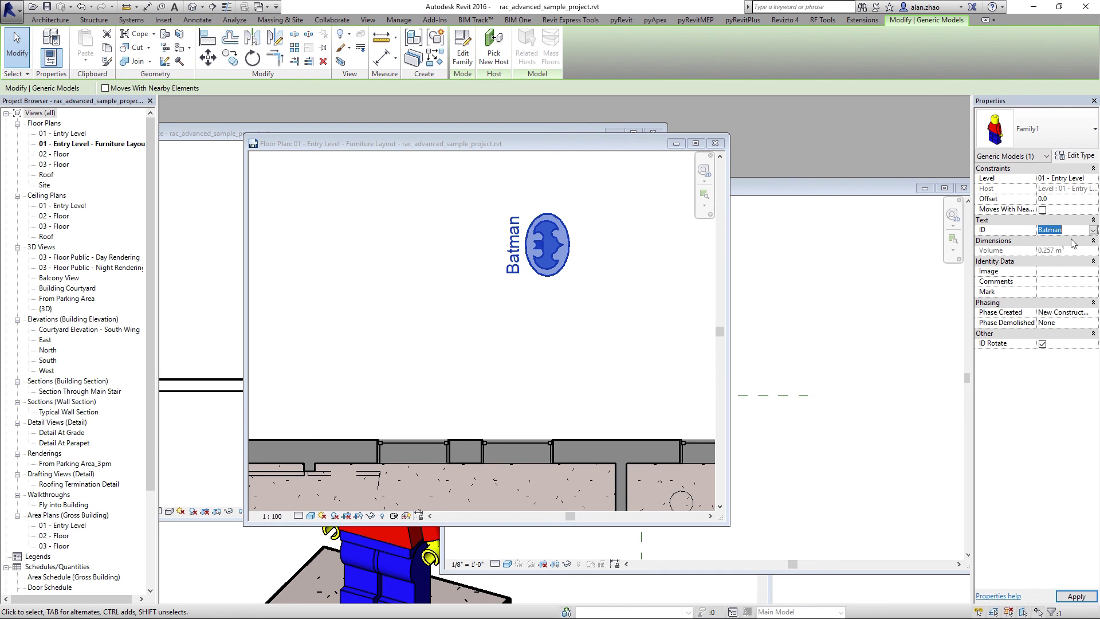
type("Bruce")
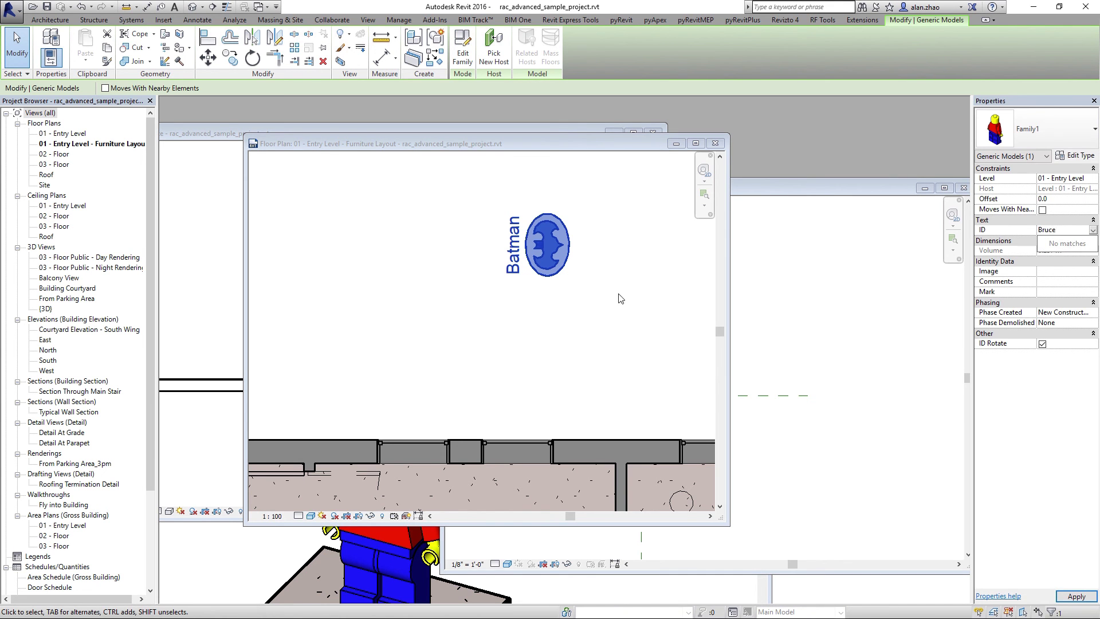
key("Return")
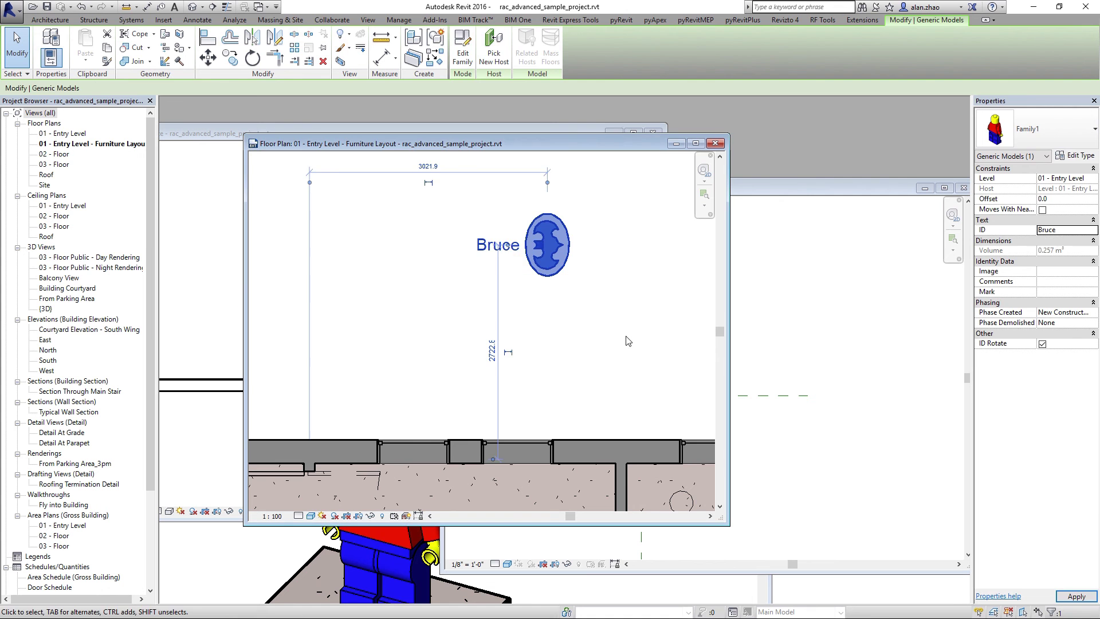
key("Escape")
Rotate the standalone Batman symbol 90 degrees counterclockwise and turn off its ID Rotate parameter
left_click(572, 268)
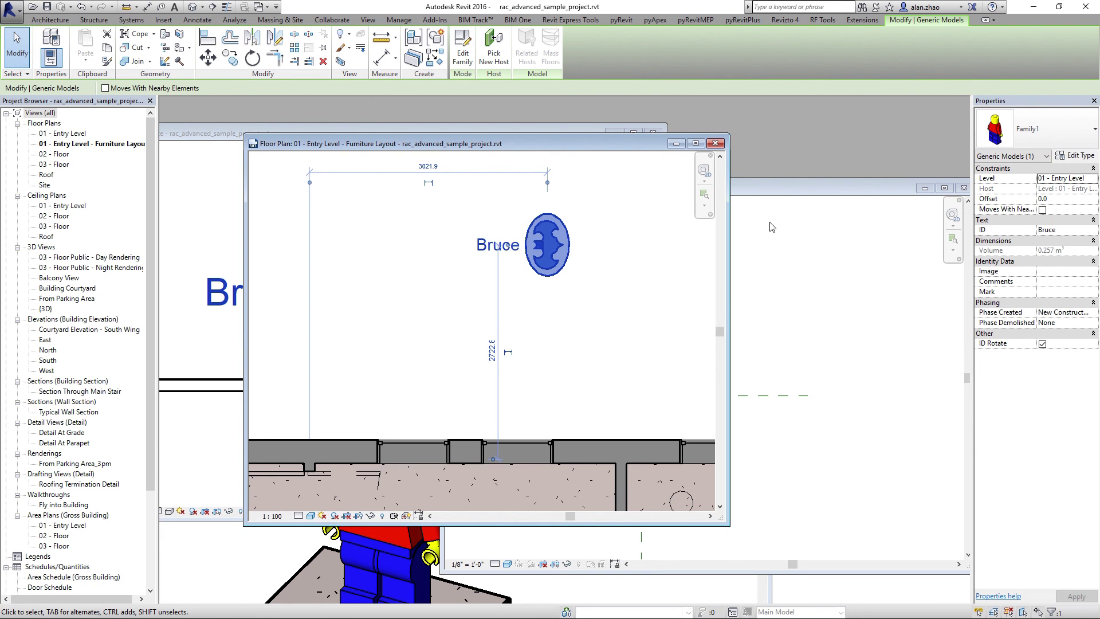
left_click(762, 241)
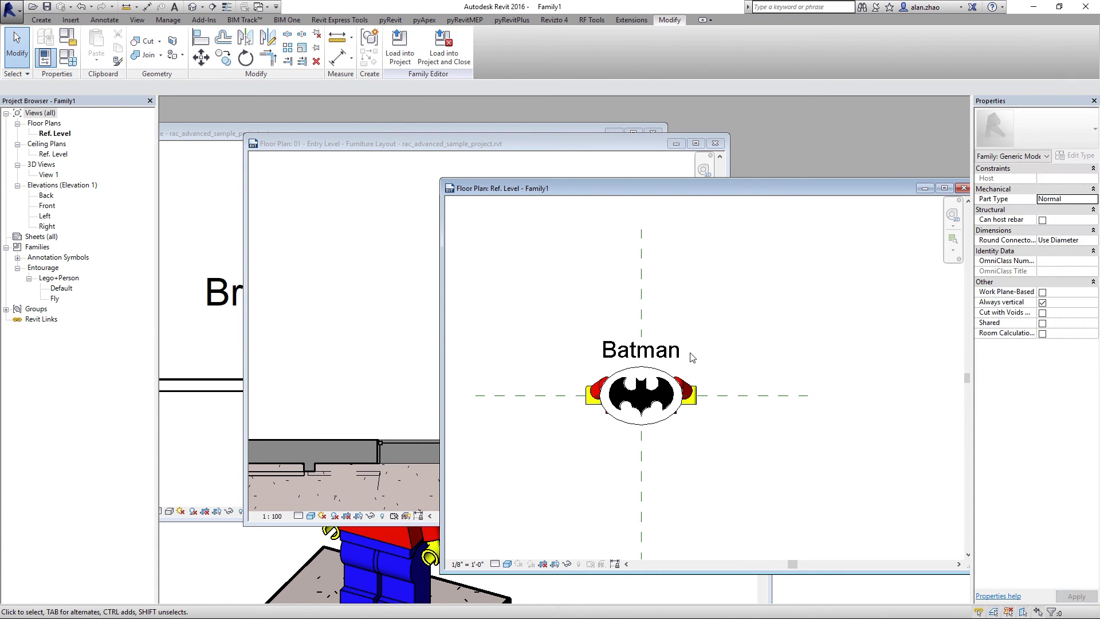
left_click(341, 252)
left_click(546, 249)
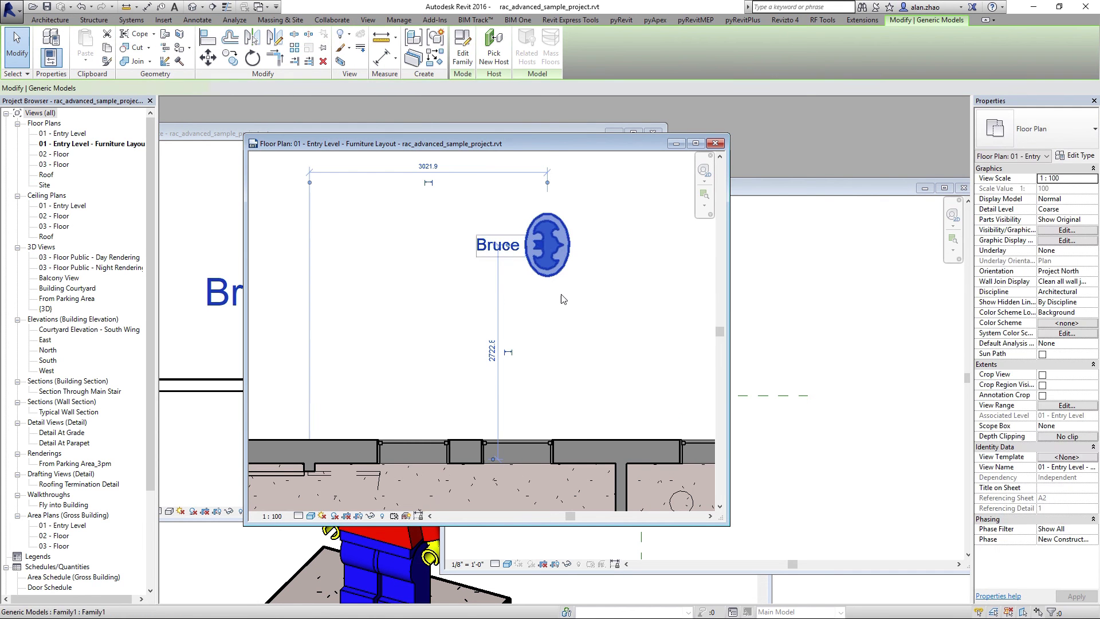
key("space")
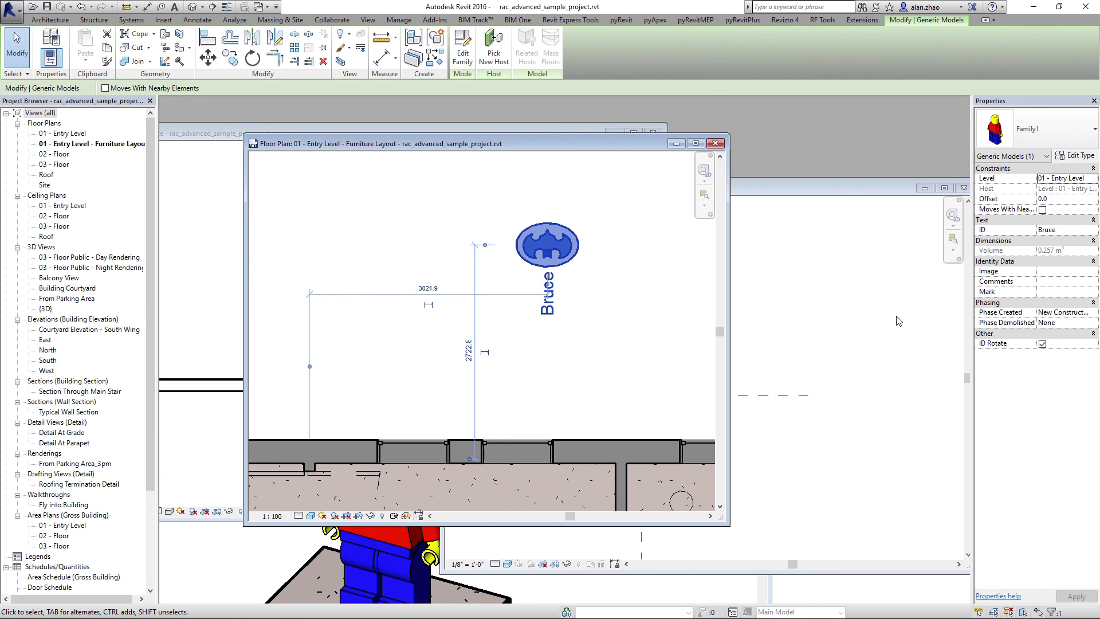
left_click(1042, 344)
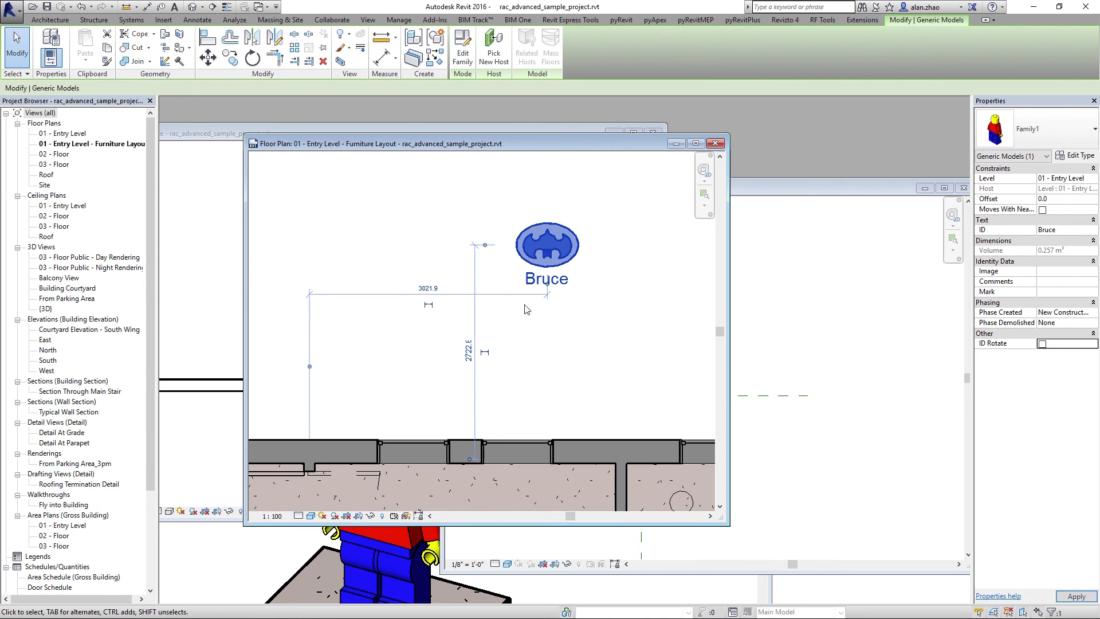
Rotate the standalone Batman symbol a further 180 degrees to place its label above the emblem
left_click(613, 330)
left_click(527, 248)
key("space")
key("space")
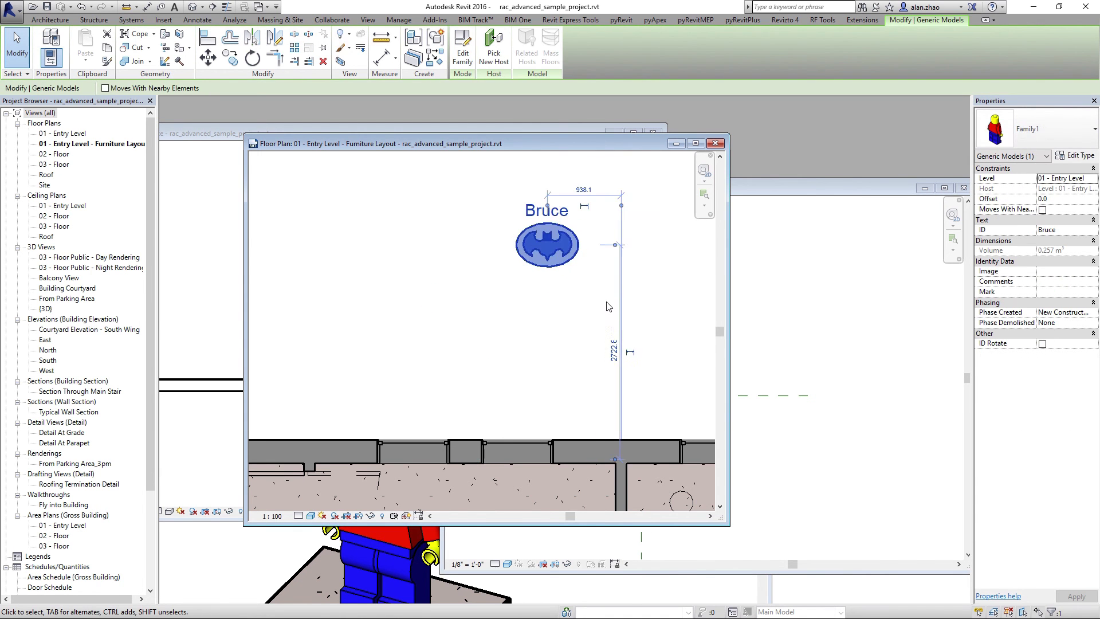
left_click(570, 329)
Set the standalone symbol's ID label text to Batman
left_click(540, 240)
left_click(1069, 223)
left_click(1071, 221)
left_click(1067, 230)
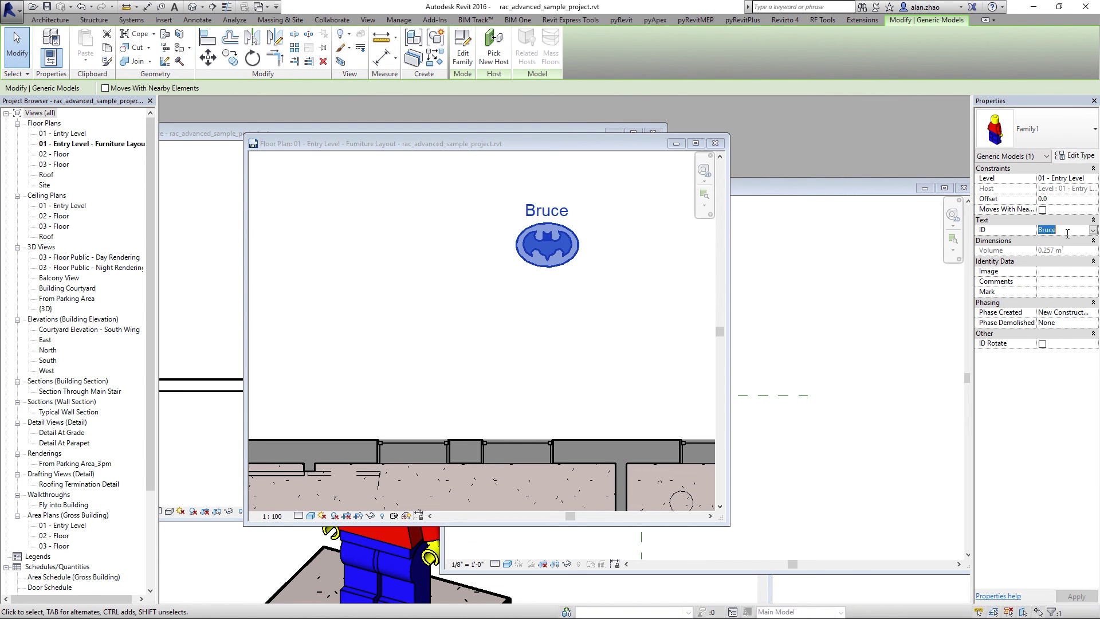
type("Batman")
key("Return")
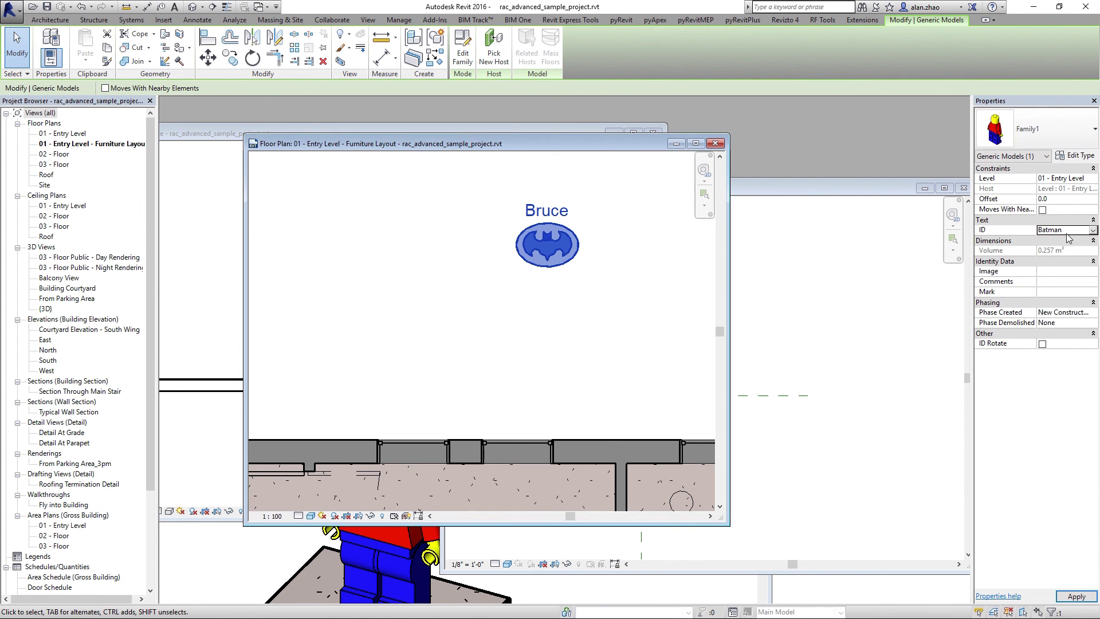
left_click(633, 391)
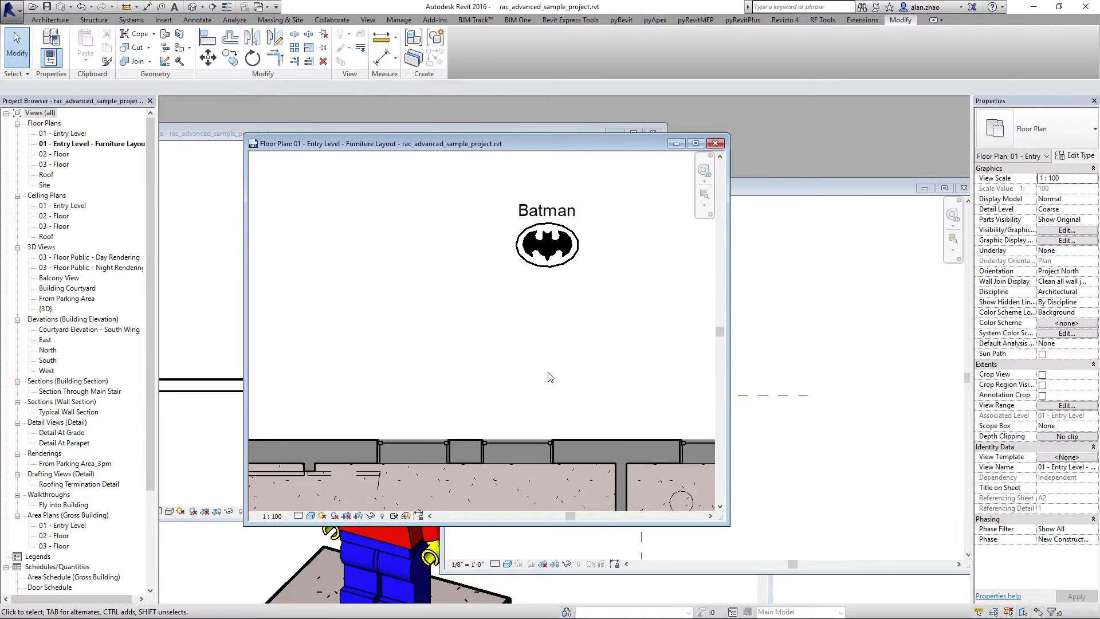